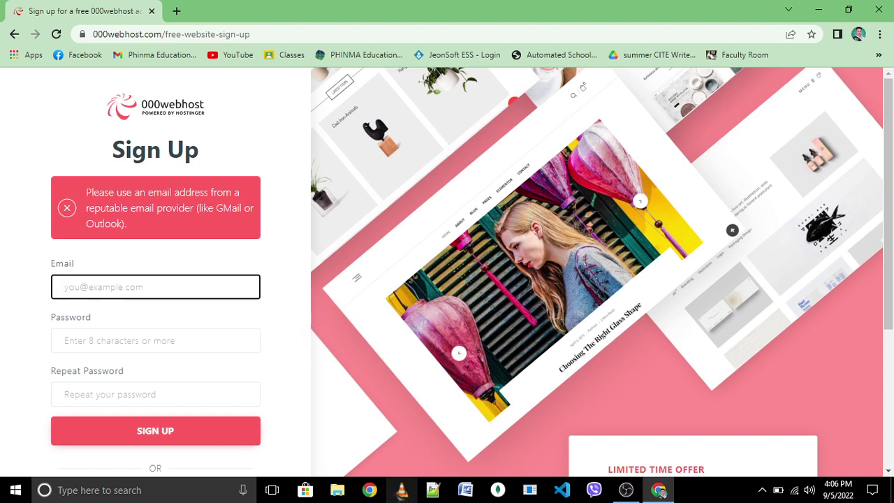
Step: Open a new Chrome window under another profile and load 000webhost.com
left_click(370, 490)
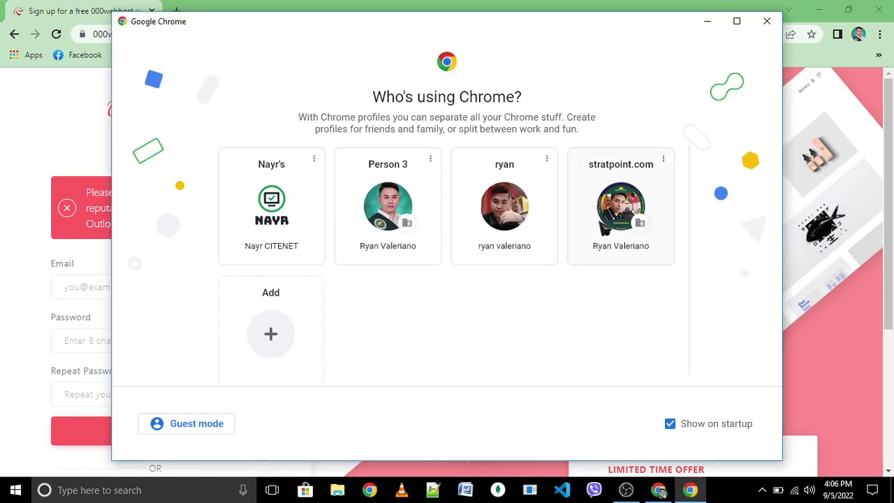
left_click(603, 228)
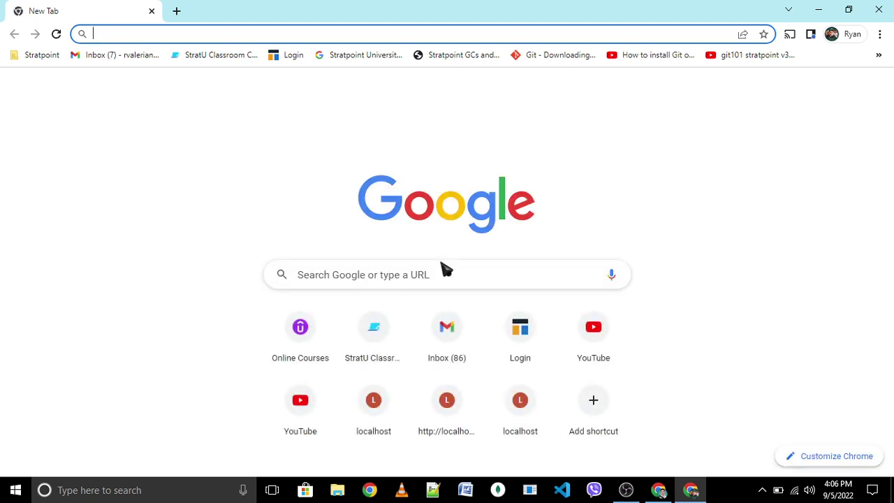
type("000we")
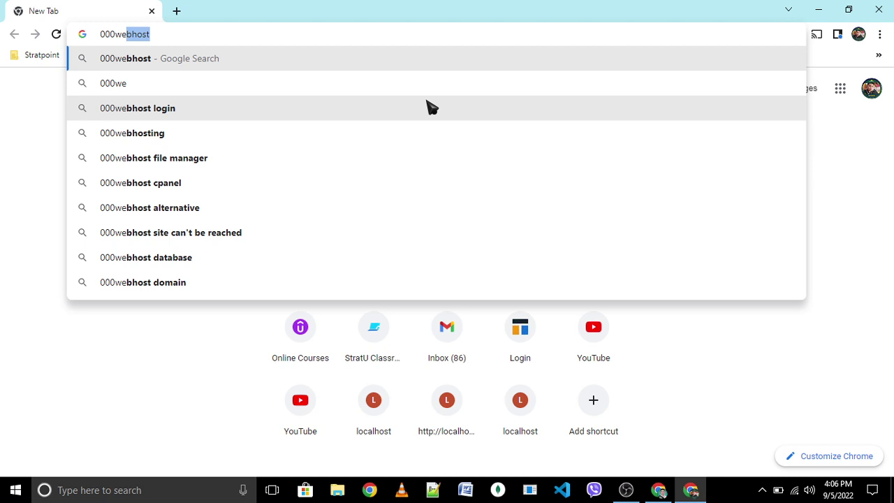
type("bhost.")
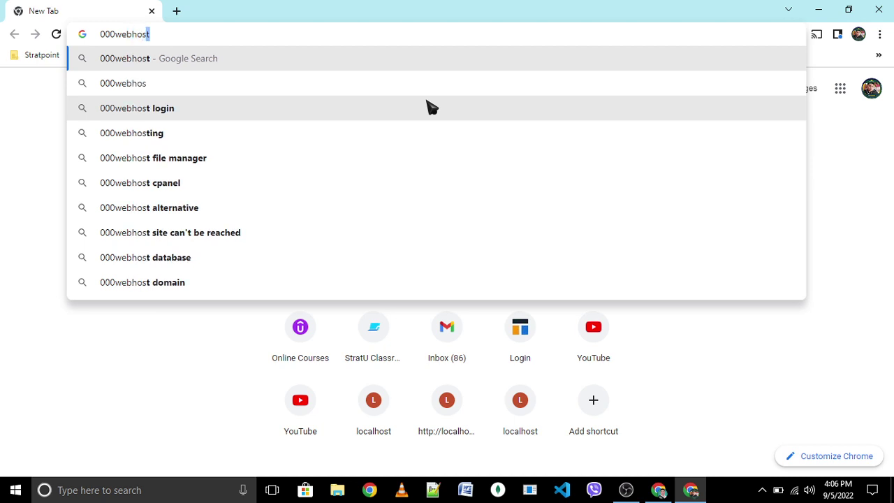
type("com")
key("Return")
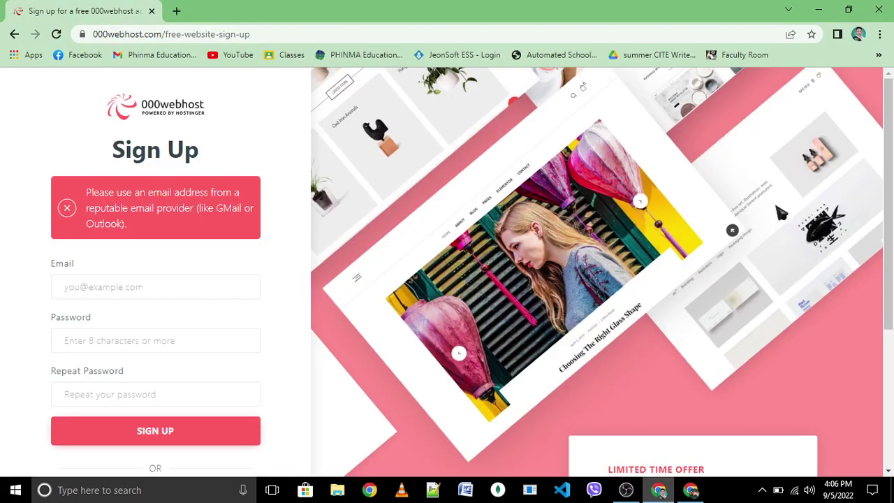
Step: Close the old sign-up window and jump to the hosting plans table
left_click(659, 489)
left_click(878, 9)
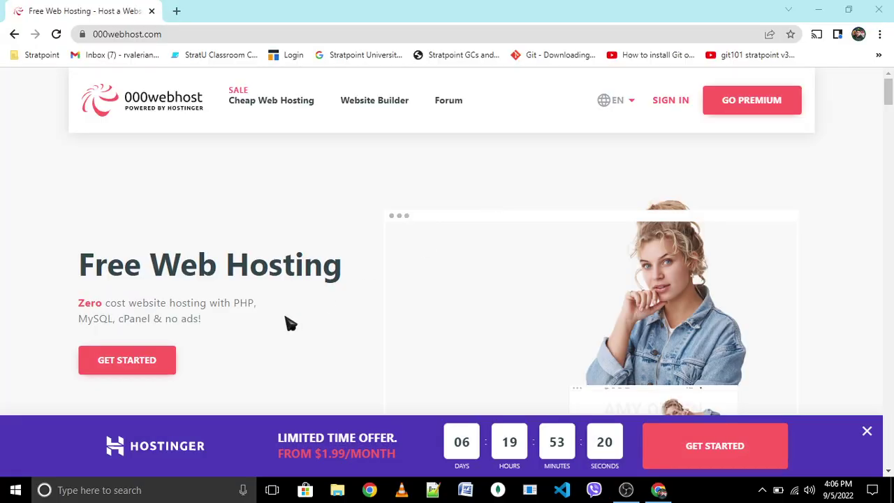
left_click(152, 368)
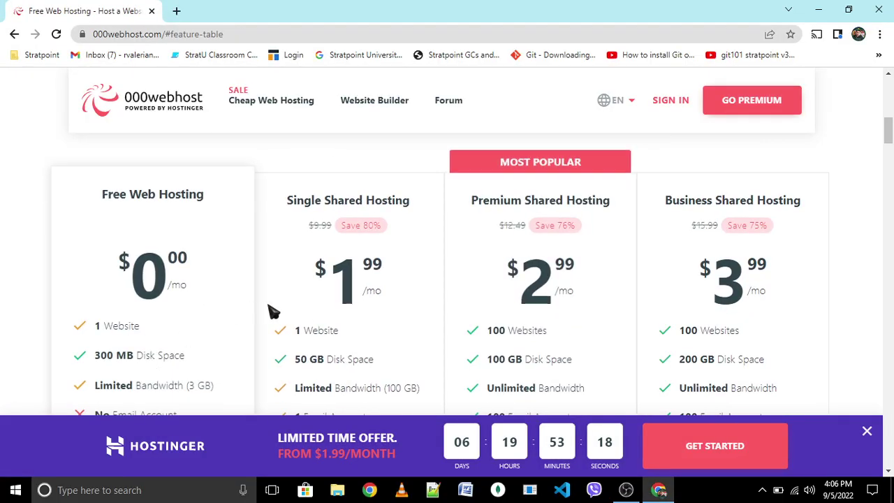
scroll(359, 327, "down", 10)
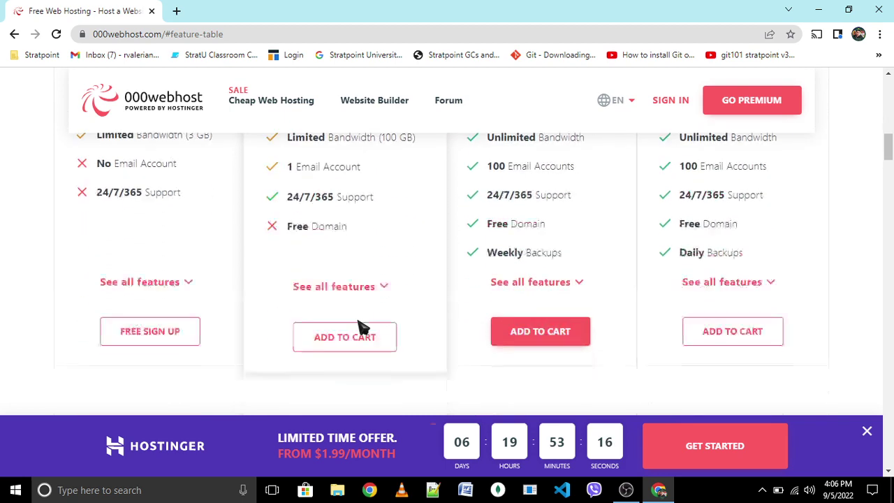
scroll(360, 325, "up", 4)
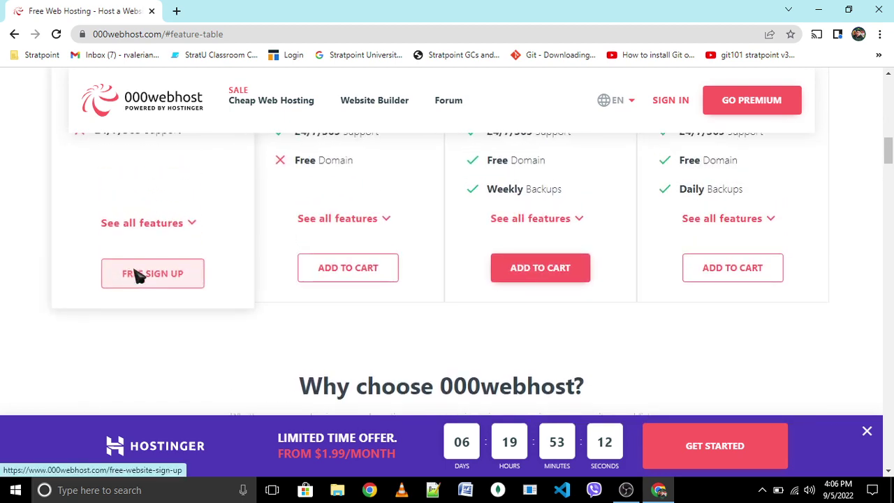
Step: Start the free plan sign-up using the listed Google account
left_click(137, 275)
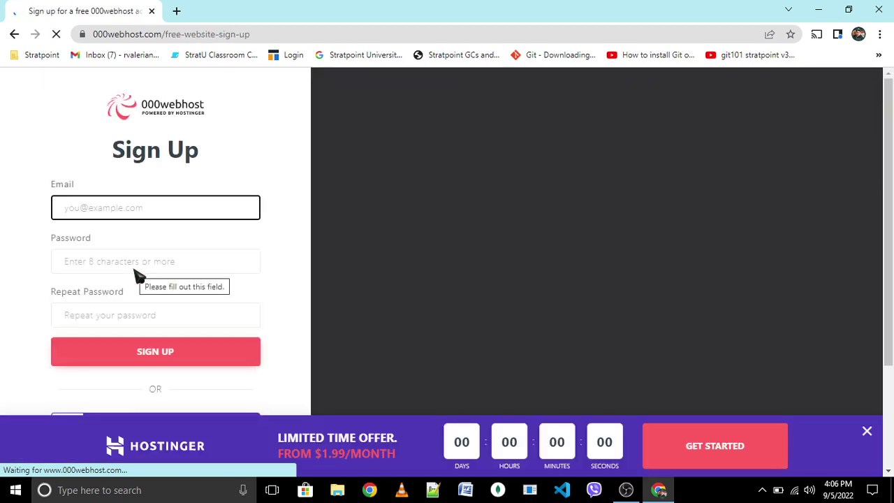
scroll(294, 265, "down", 2)
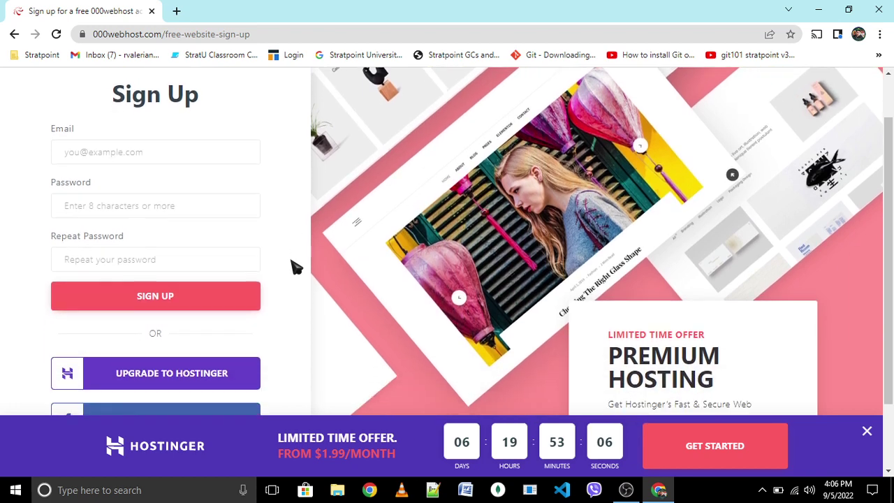
scroll(294, 265, "down", 3)
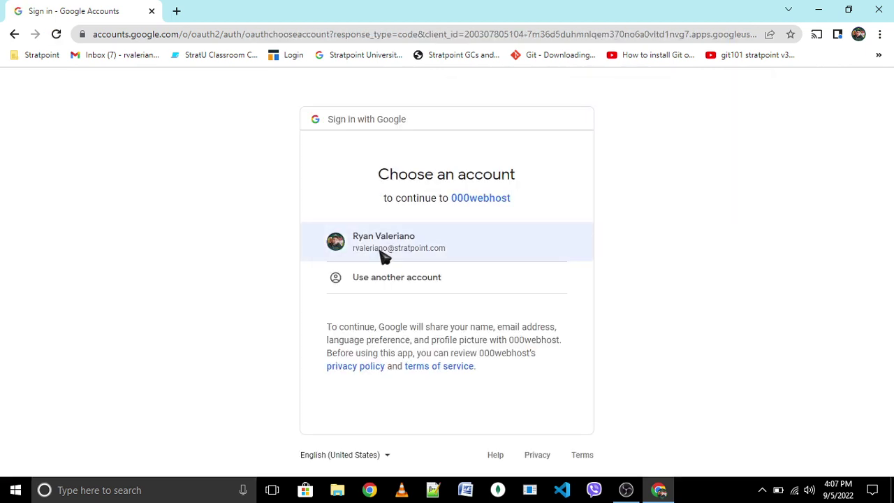
left_click(384, 255)
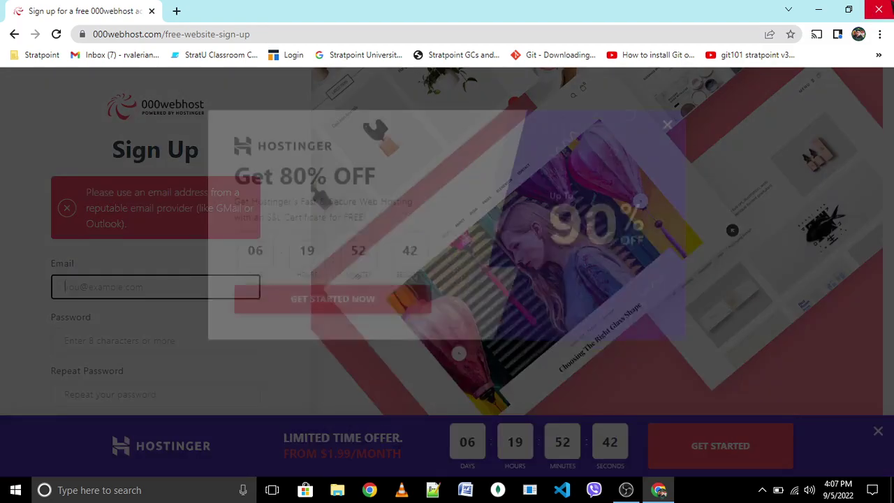
Step: Relaunch Chrome under a different profile and load 000webhost.com in the new window
left_click(878, 10)
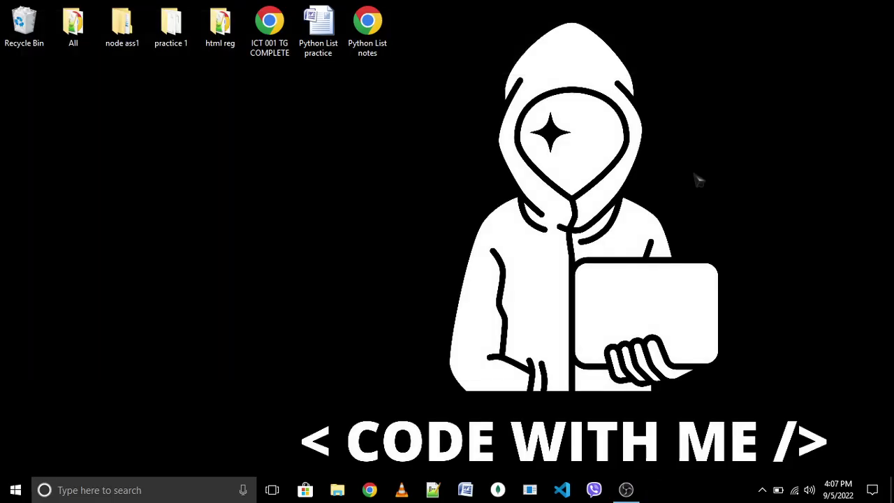
left_click(384, 490)
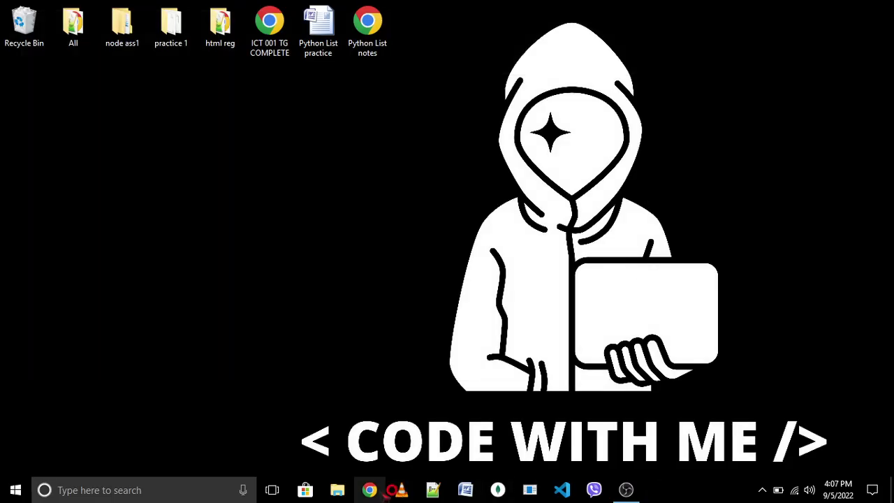
left_click(573, 322)
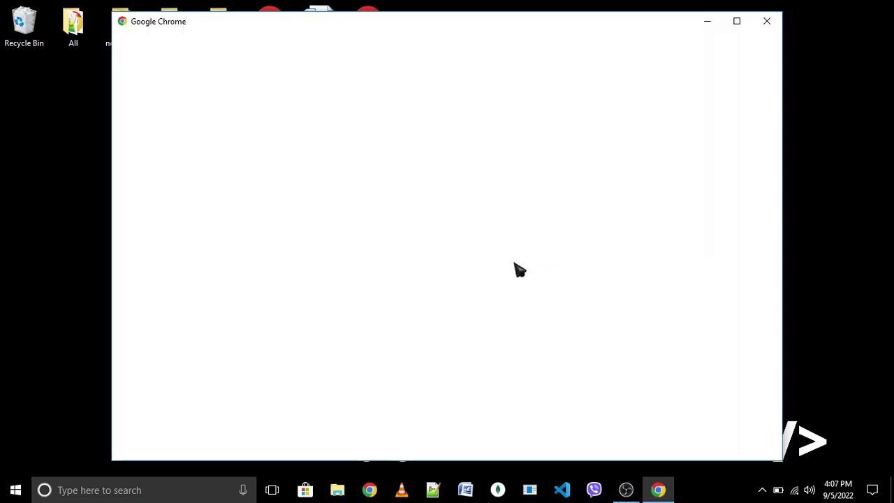
left_click(506, 214)
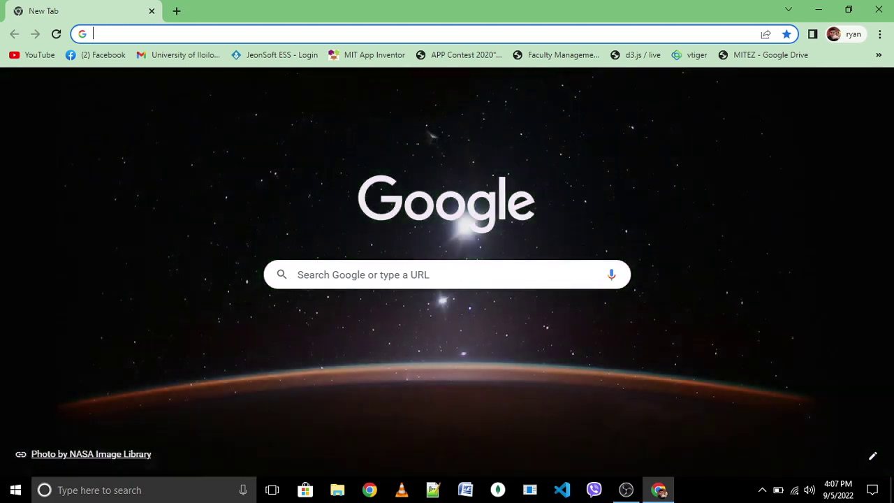
type("000webhost.")
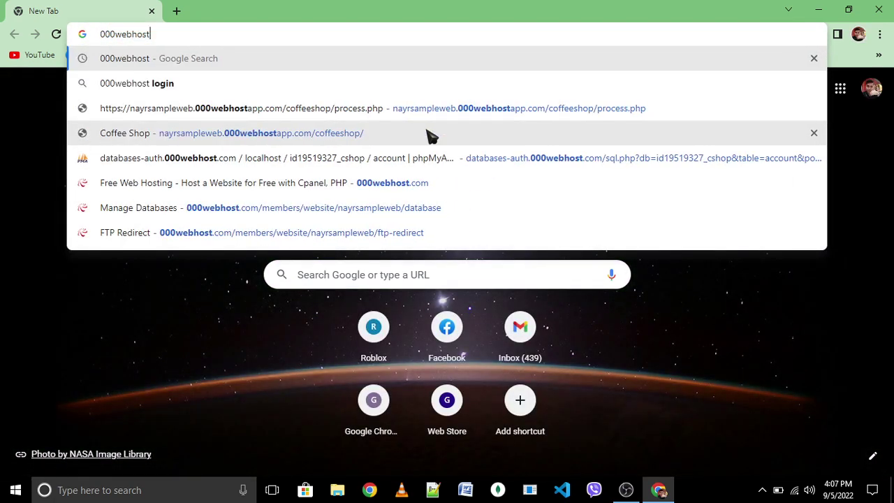
left_click(431, 134)
type("com")
key("Return")
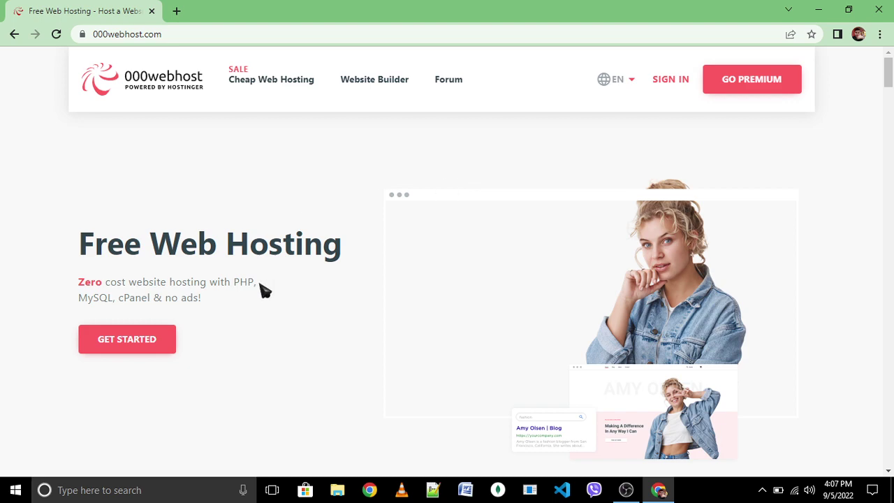
Step: Start the free plan sign-up, dismiss the saved email suggestions, and log in with Google
left_click(160, 337)
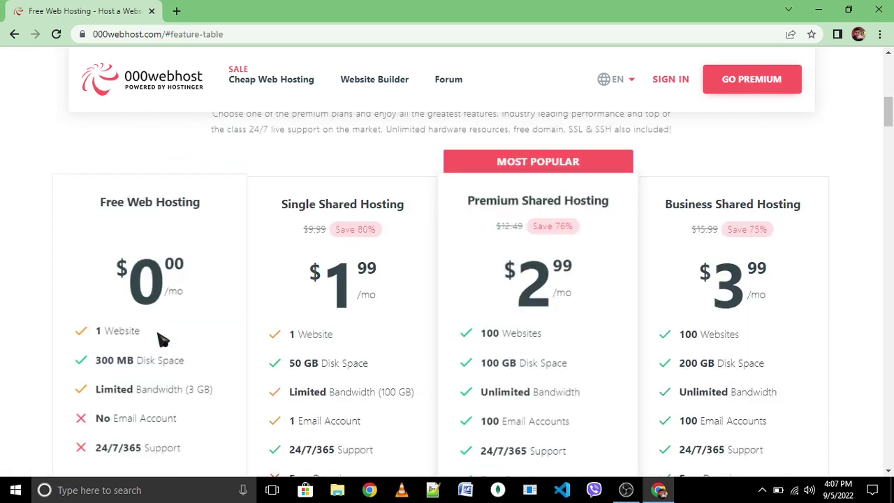
scroll(160, 337, "down", 3)
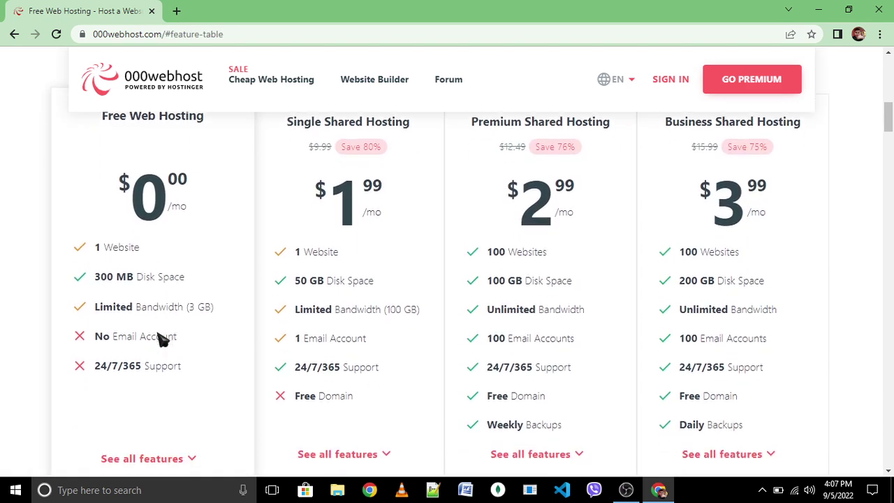
left_click(165, 391)
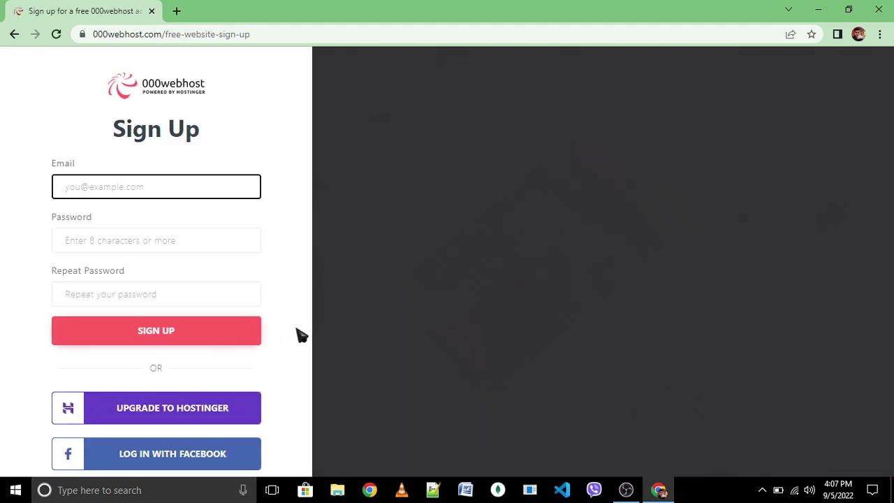
key("Down")
key("Down")
key("Down")
key("Down")
key("Down")
key("Down")
key("Down")
key("Down")
key("Down")
key("Down")
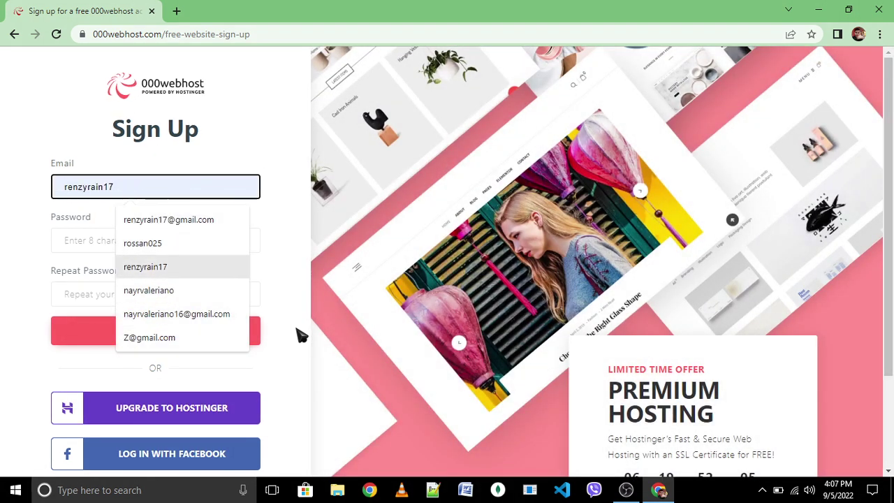
left_click(300, 336)
scroll(301, 335, "down", 1)
scroll(301, 335, "down", 1)
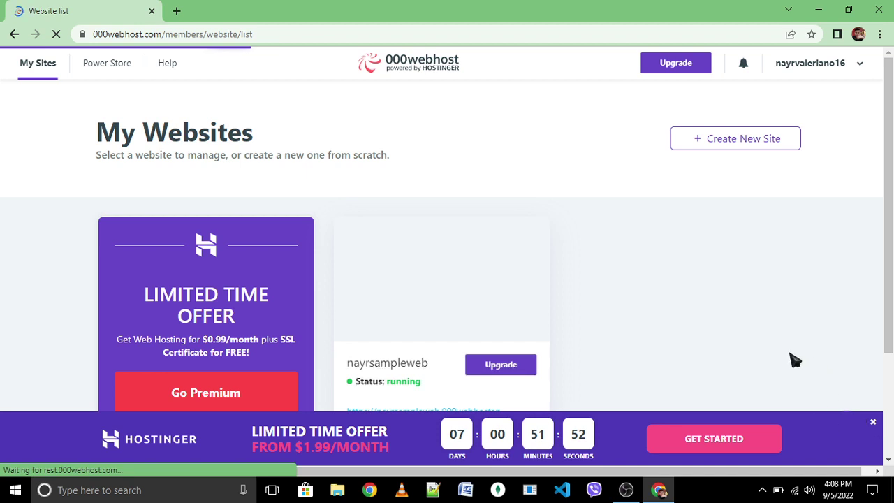
Step: Check the existing site's quick actions and the account menu on My Websites
scroll(531, 336, "down", 1)
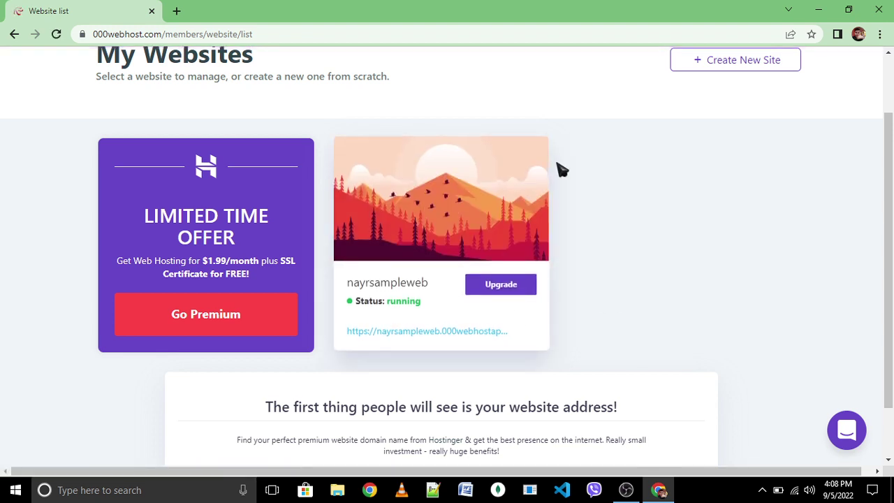
left_click(523, 160)
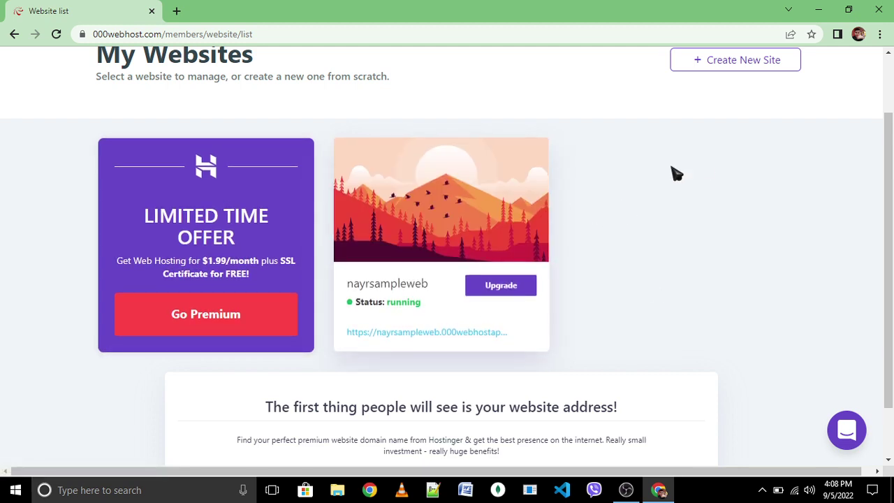
scroll(706, 169, "up", 2)
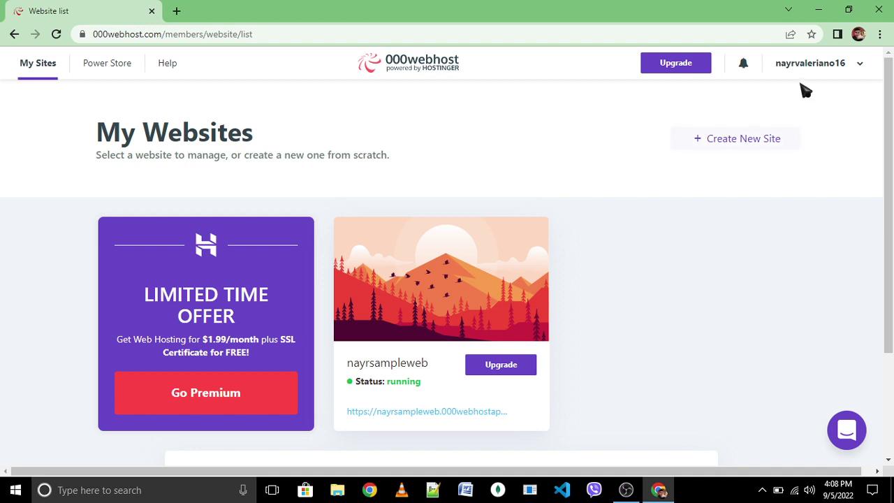
left_click(861, 68)
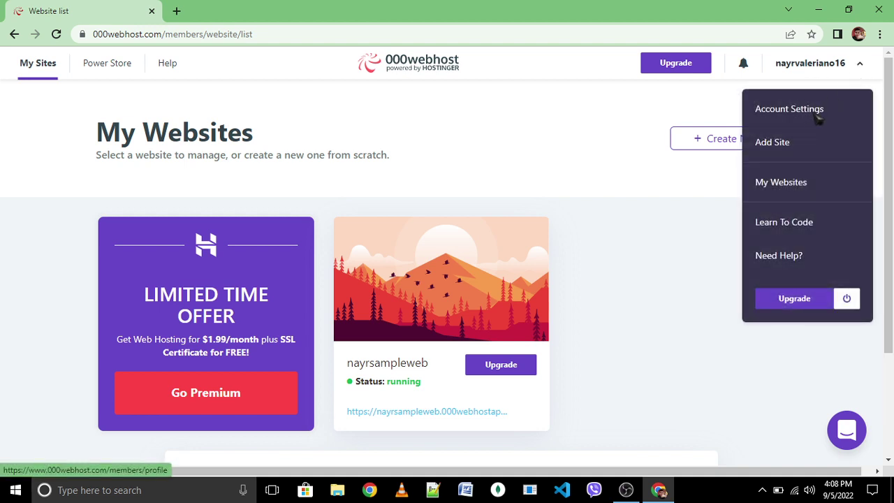
left_click(812, 183)
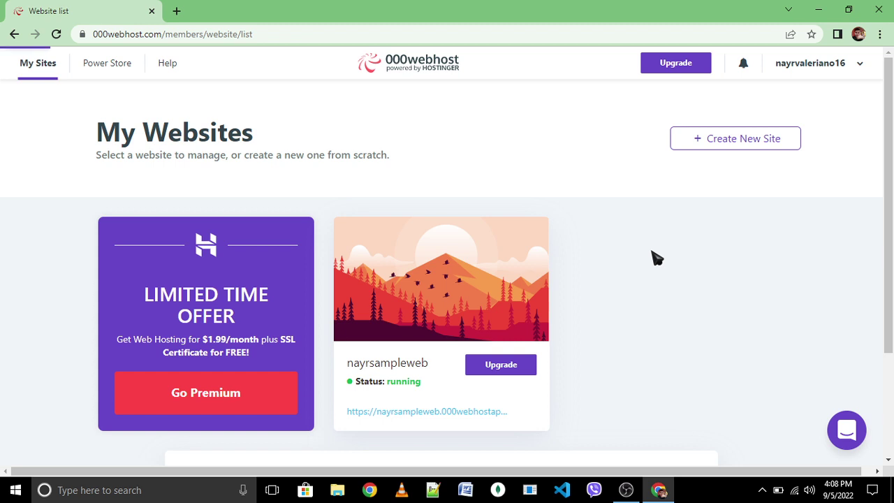
left_click(743, 143)
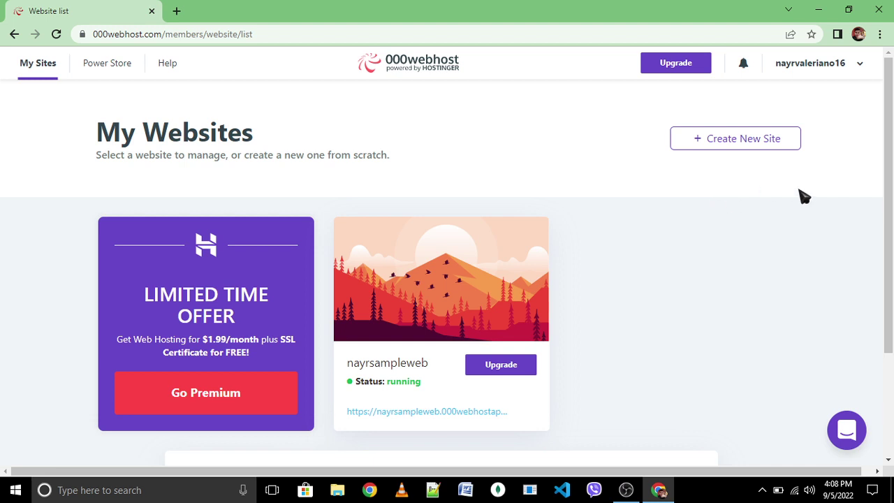
Step: Go to Account Settings from the account menu
left_click(863, 69)
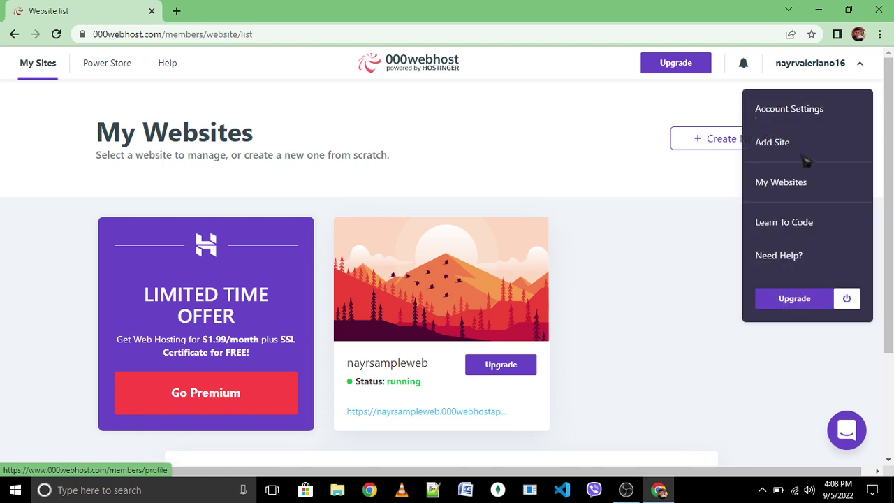
left_click(655, 343)
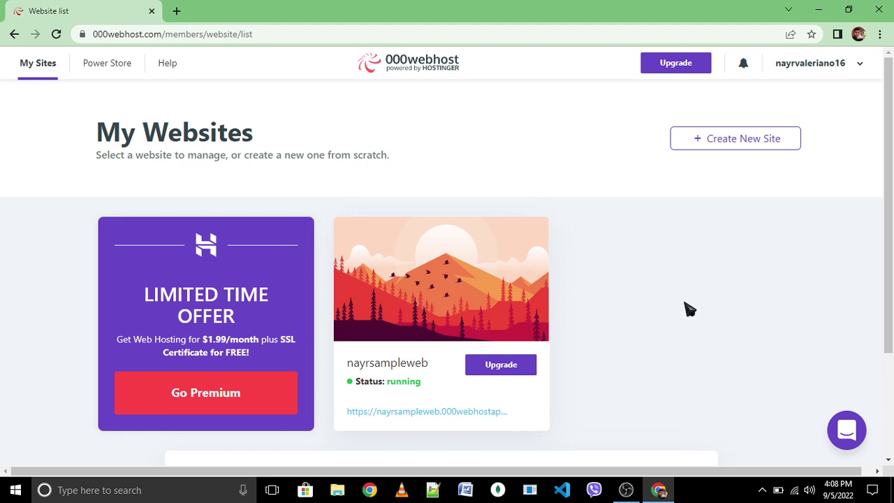
mouse_move(503, 410)
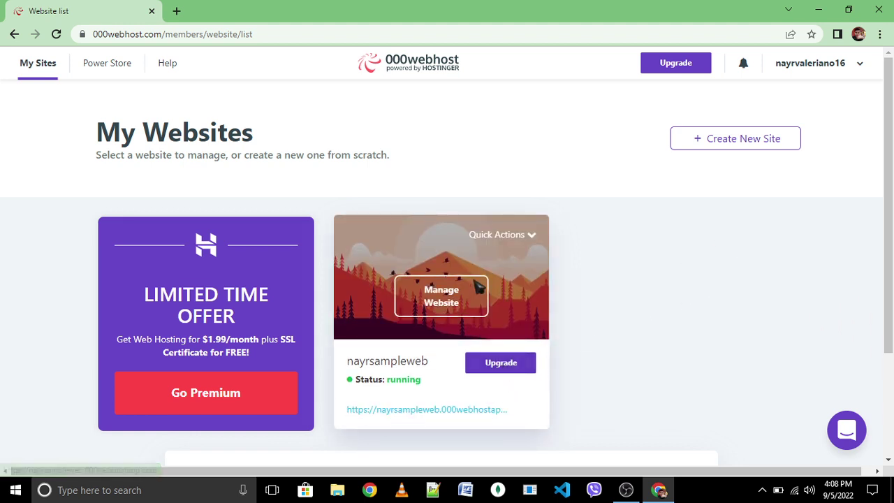
left_click(865, 66)
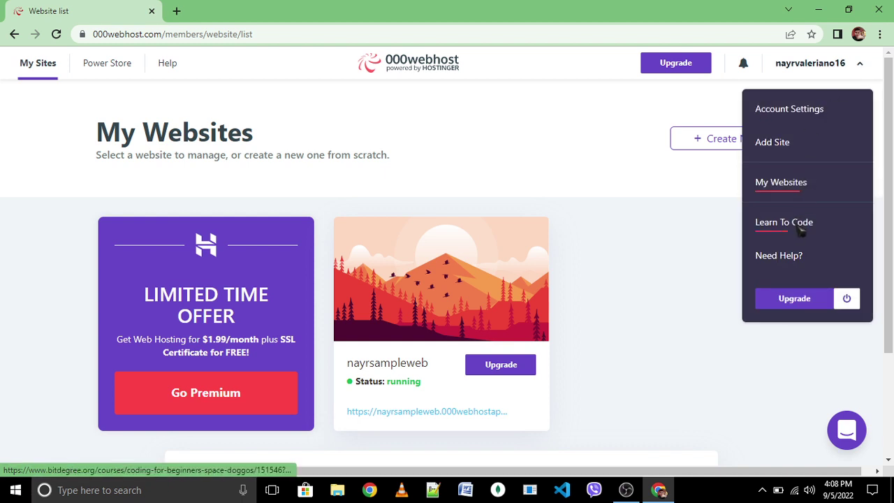
left_click(797, 114)
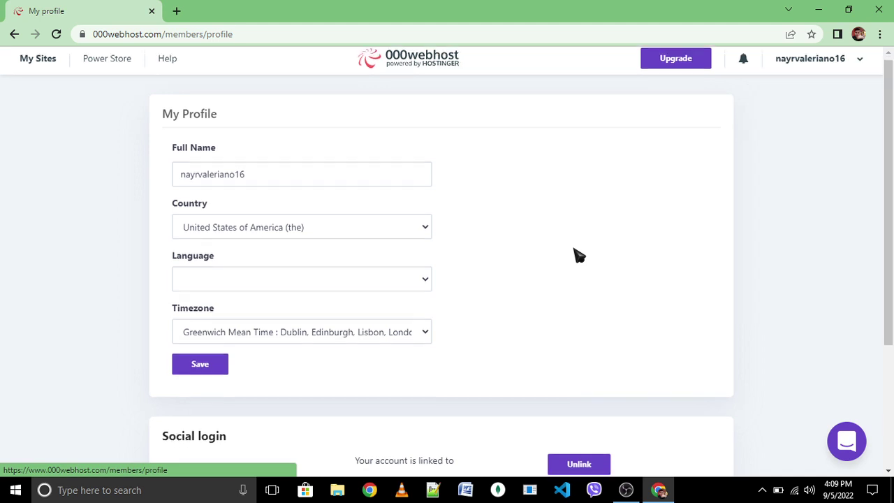
Step: Permanently delete the account with the reason 'another activity'
scroll(579, 254, "down", 3)
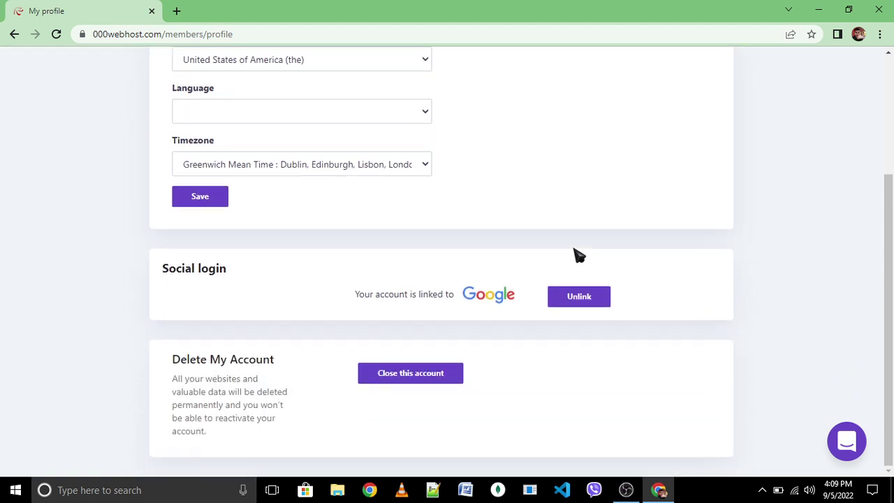
left_click(441, 375)
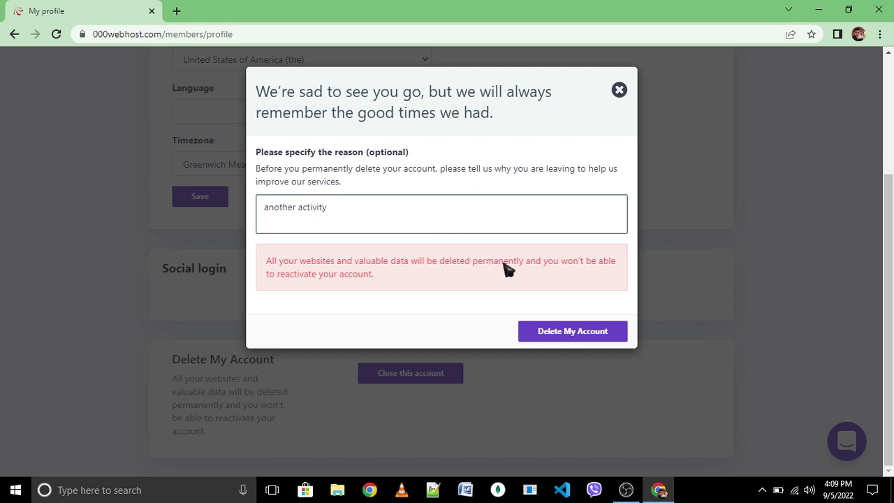
left_click(558, 334)
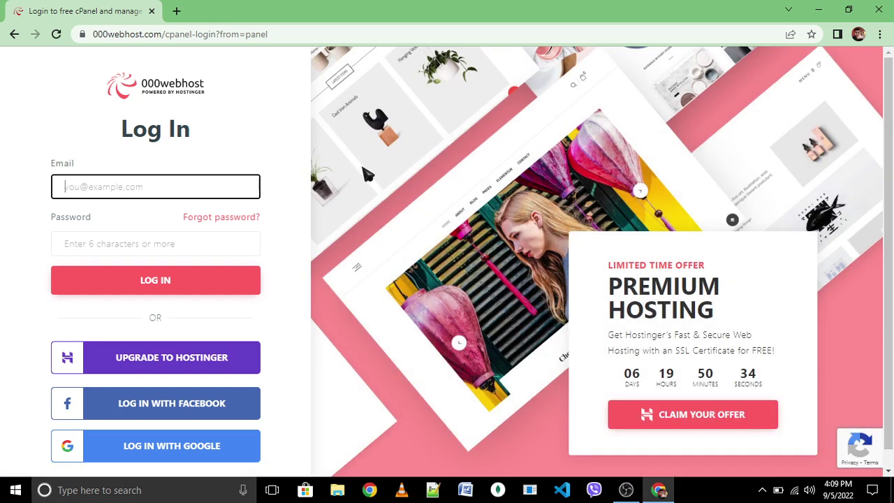
Step: Focus the Log In page and scroll down its form
left_click(301, 279)
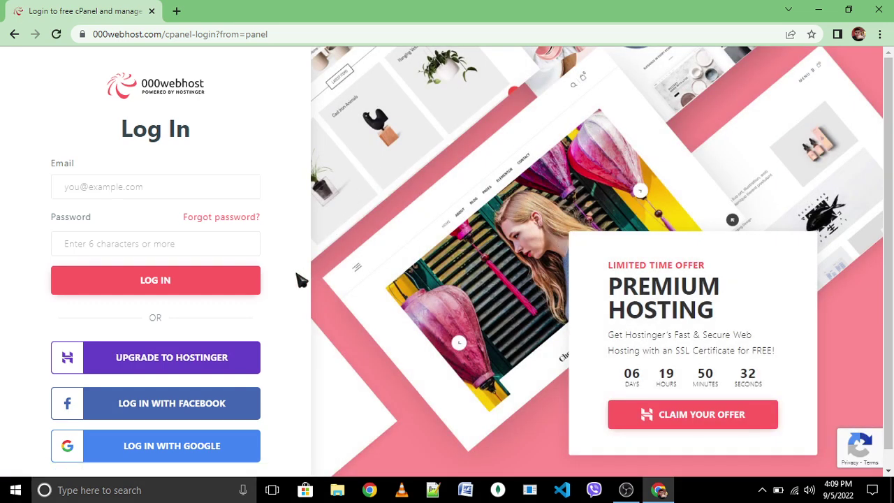
scroll(300, 280, "down", 1)
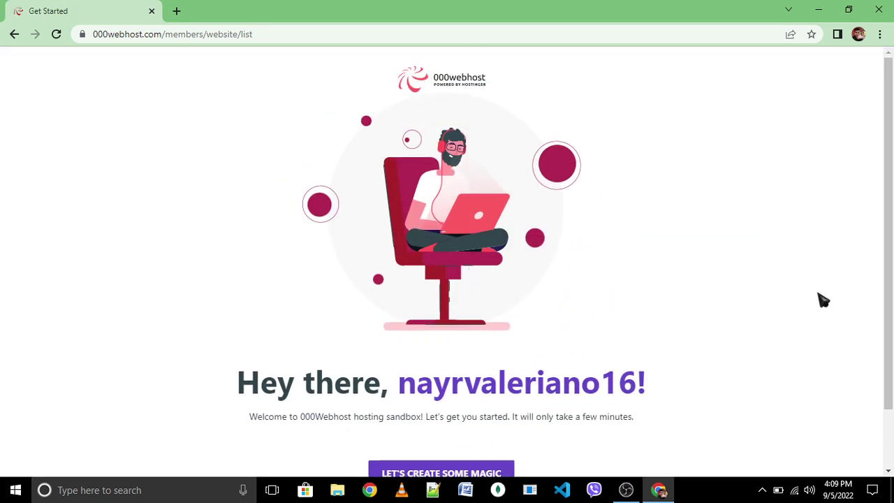
Step: Start creating a new website and choose Create Web Design as the goal
scroll(822, 299, "down", 1)
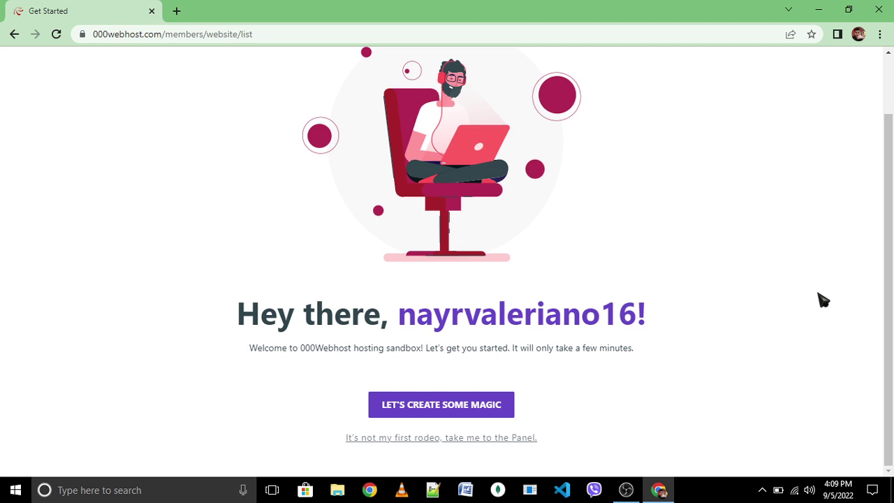
left_click(493, 414)
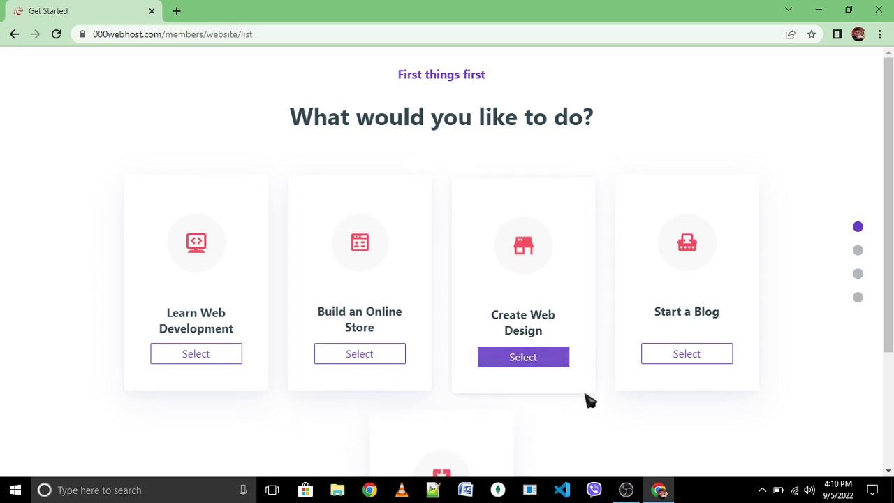
scroll(599, 423, "down", 3)
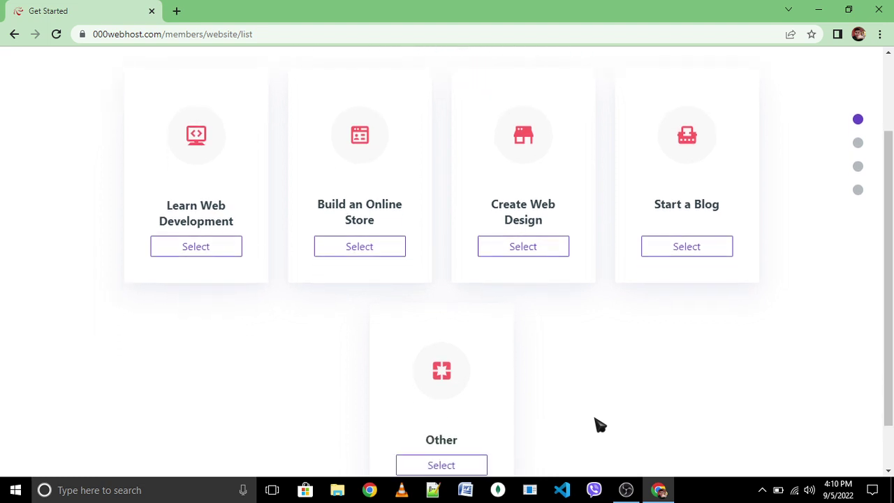
scroll(599, 424, "up", 3)
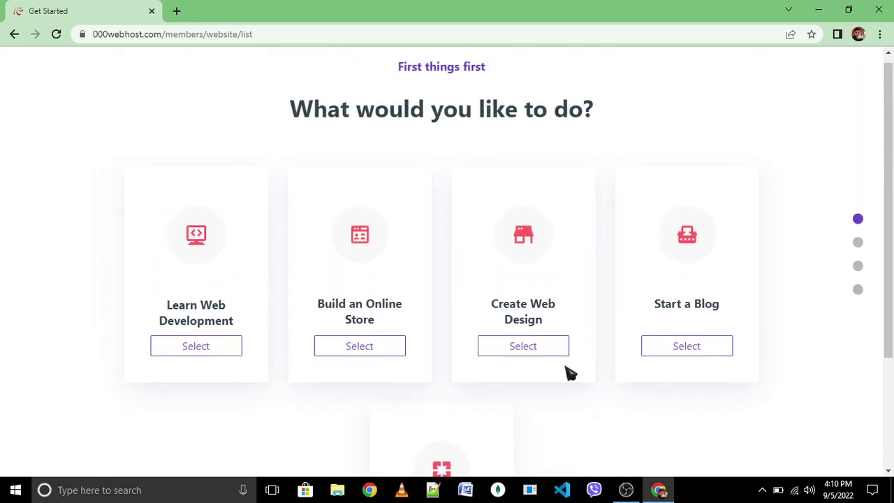
left_click(560, 356)
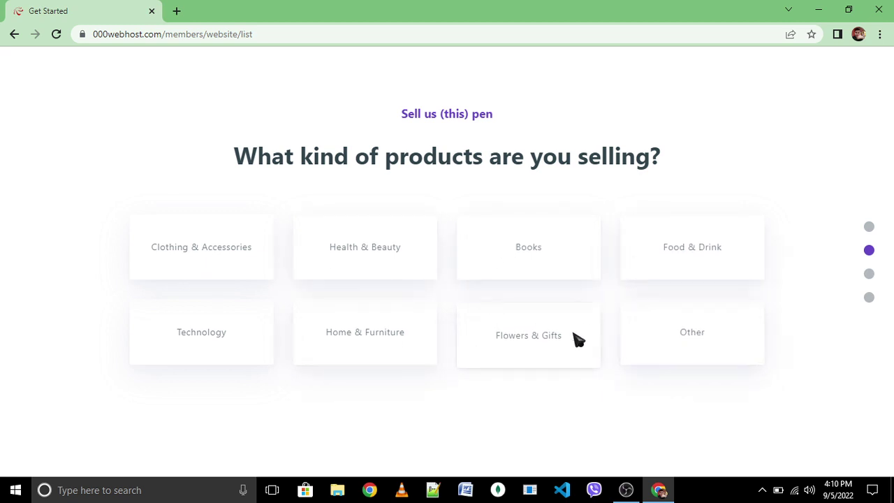
Step: Choose Other for products, autofill the website name, set a new password, and submit
left_click(665, 331)
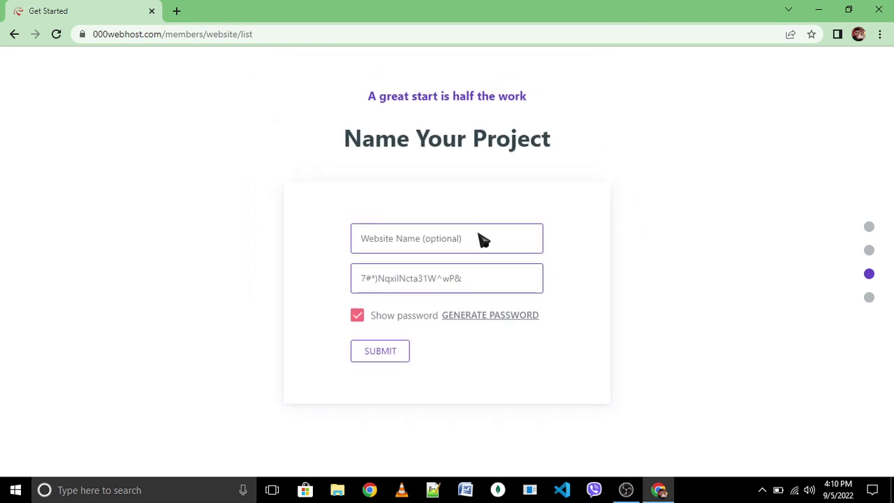
left_click(482, 238)
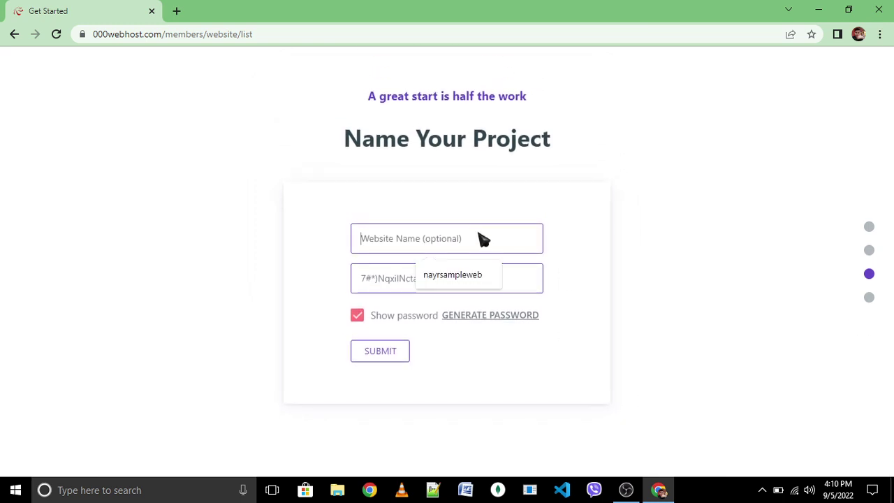
left_click(480, 275)
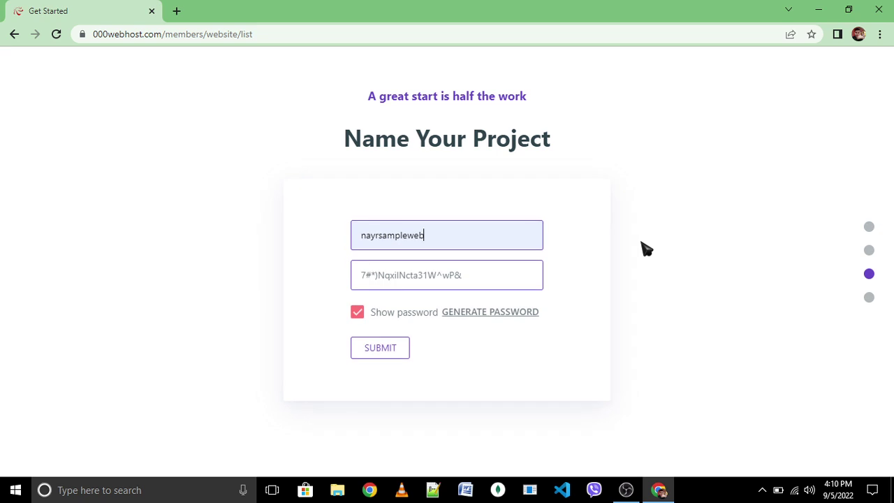
left_click(487, 289)
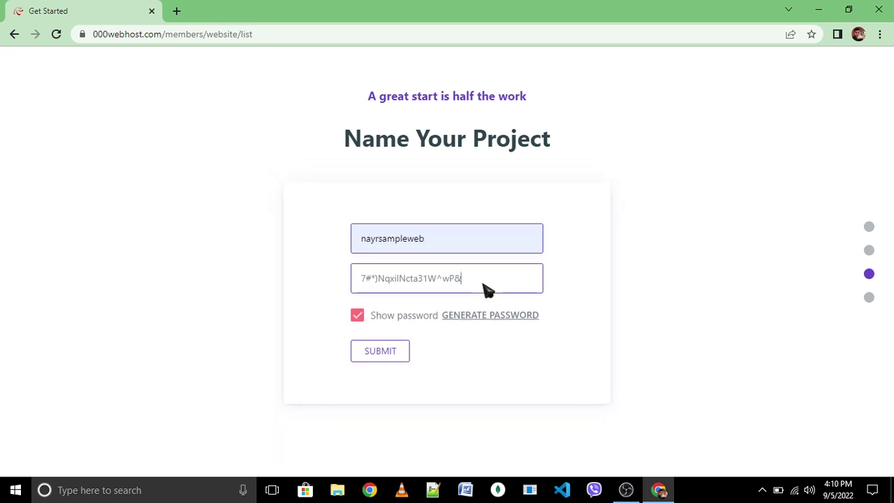
key("ctrl+a")
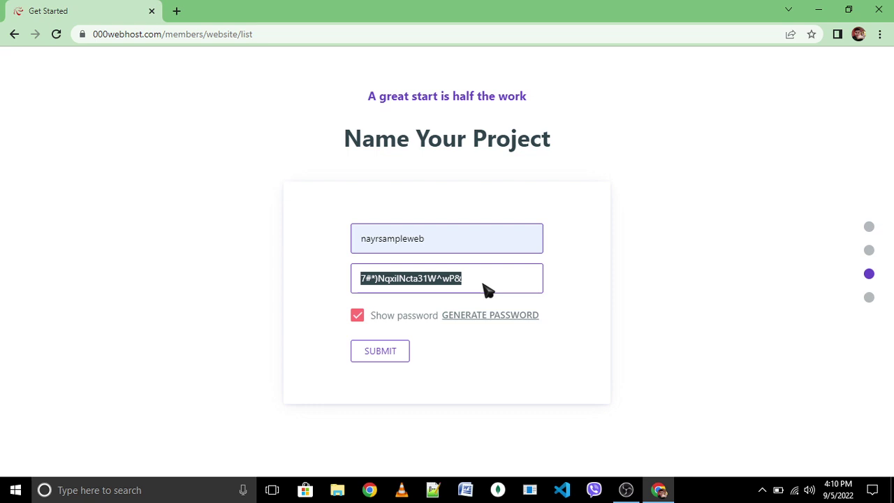
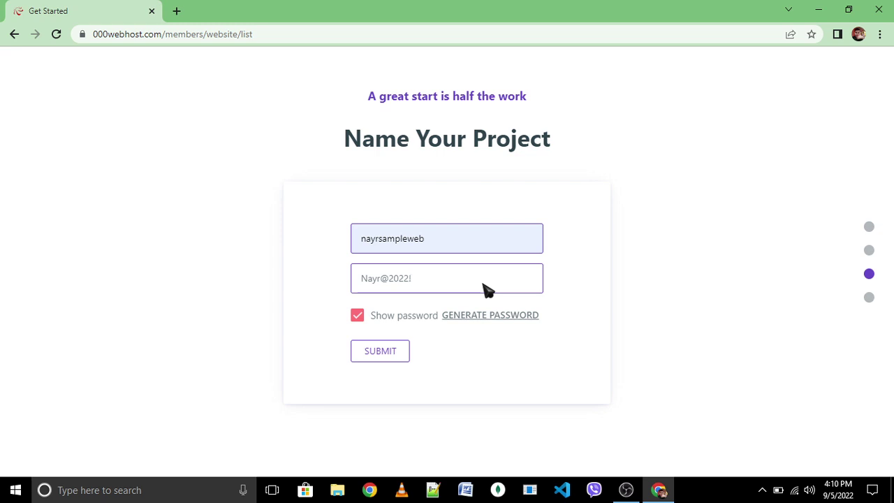
left_click(396, 351)
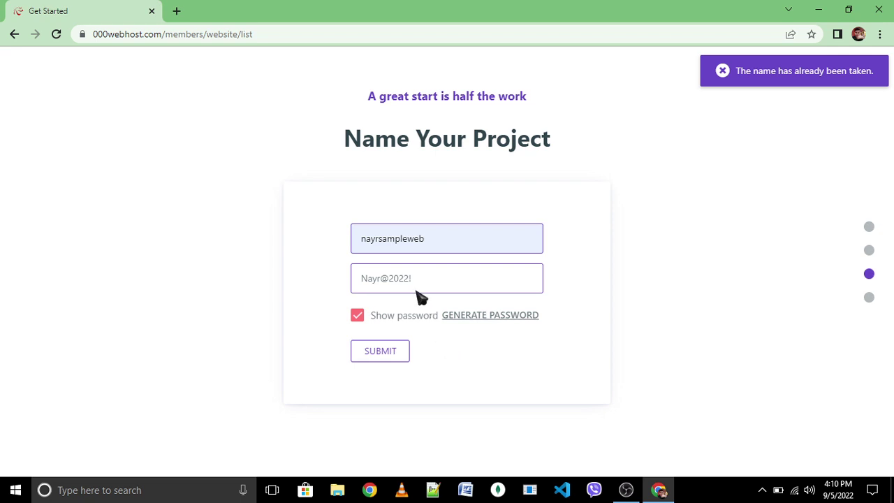
Step: Change the taken website name's last character to 'c' and resubmit
double_click(433, 241)
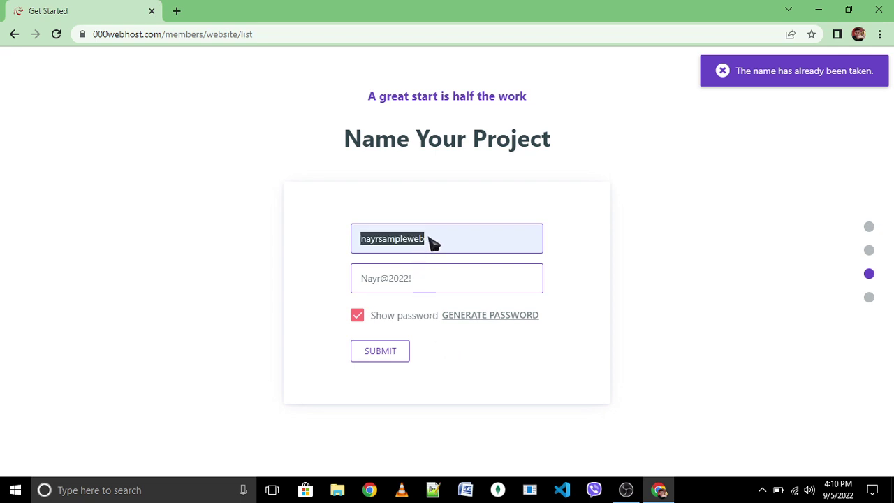
left_click(433, 241)
key("BackSpace")
key("BackSpace")
key("BackSpace")
key("BackSpace")
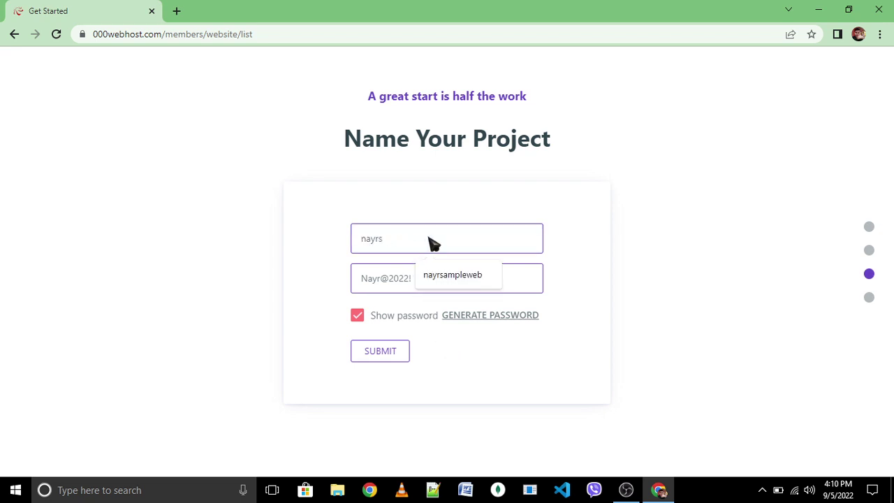
type("citenet")
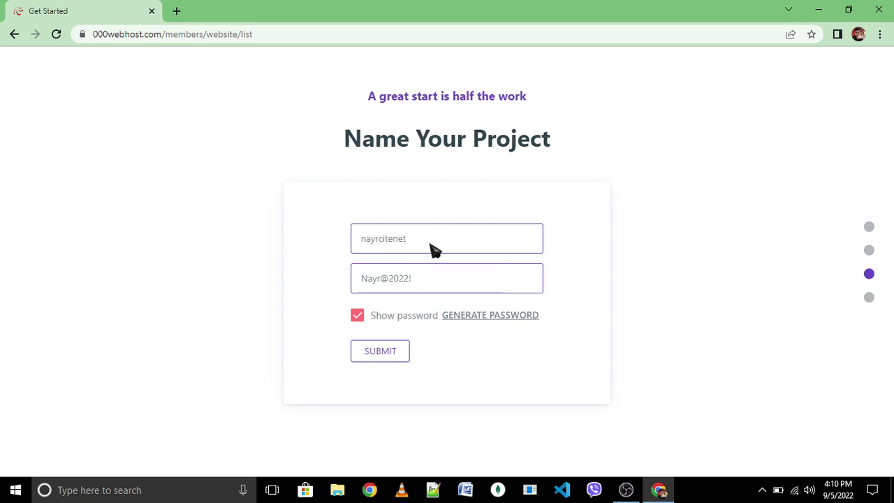
left_click(401, 349)
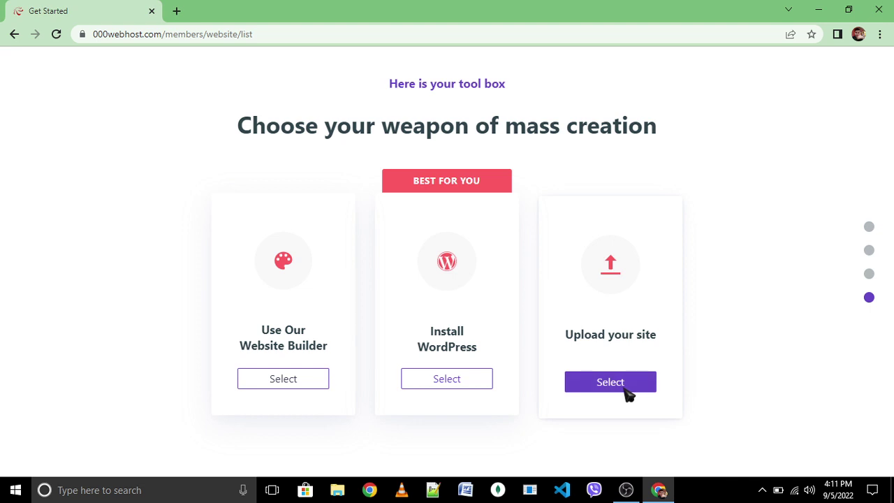
Step: Choose Upload your site, close the blank tab, and open the site's Manage Website dashboard
left_click(627, 392)
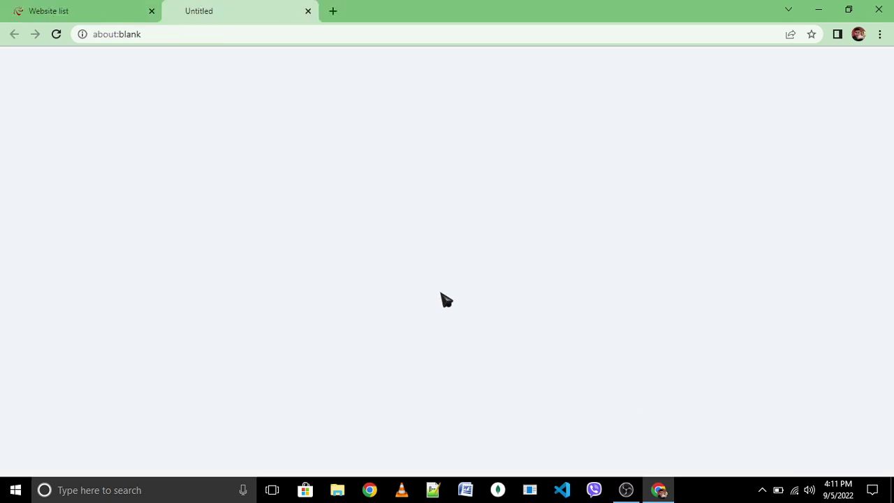
left_click(123, 7)
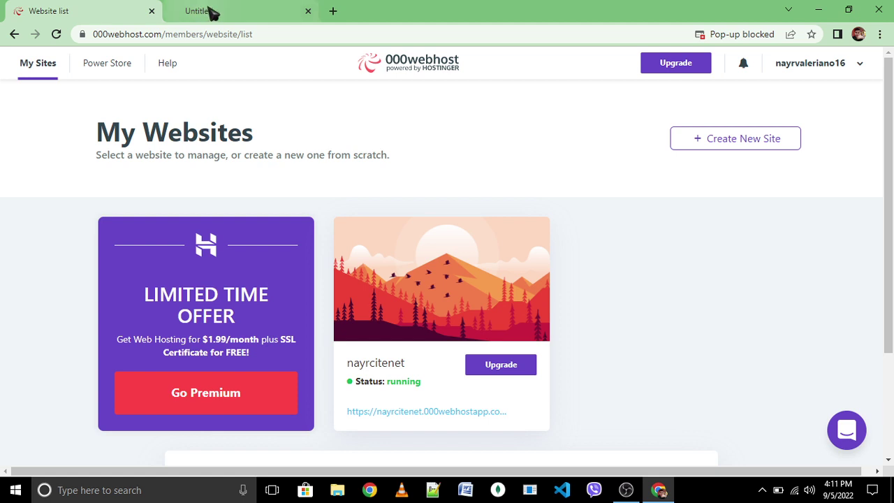
left_click(210, 11)
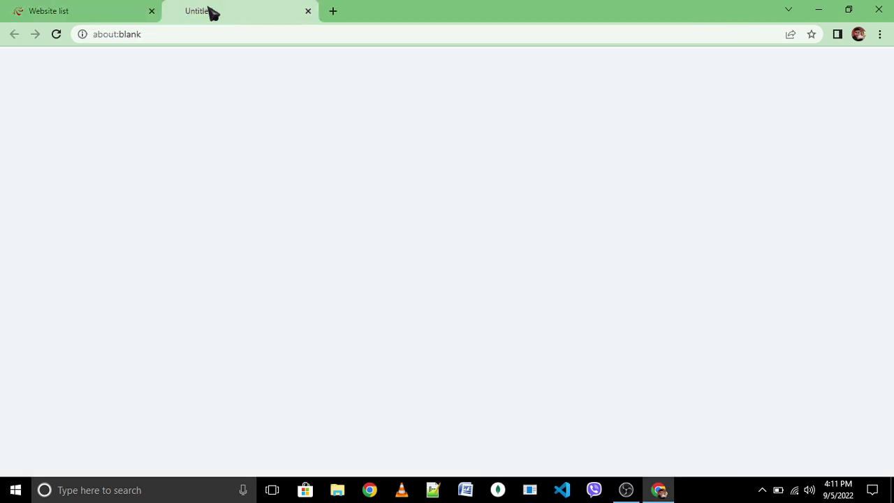
left_click(308, 12)
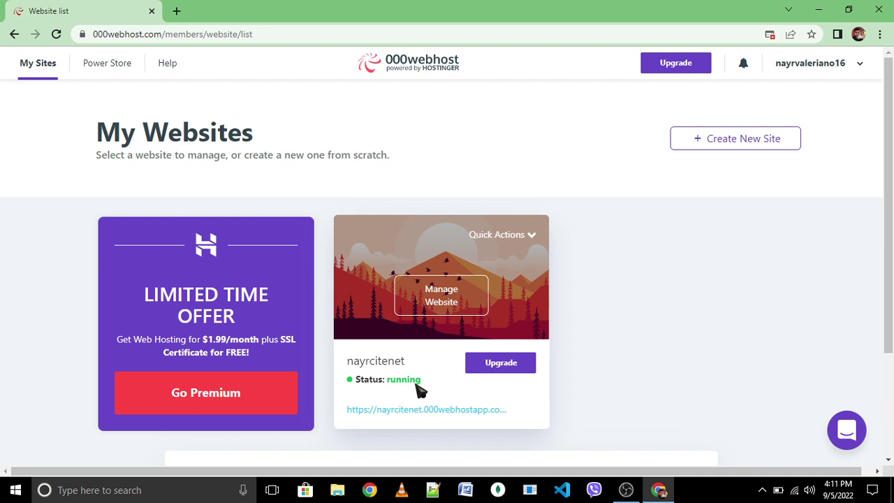
left_click(447, 313)
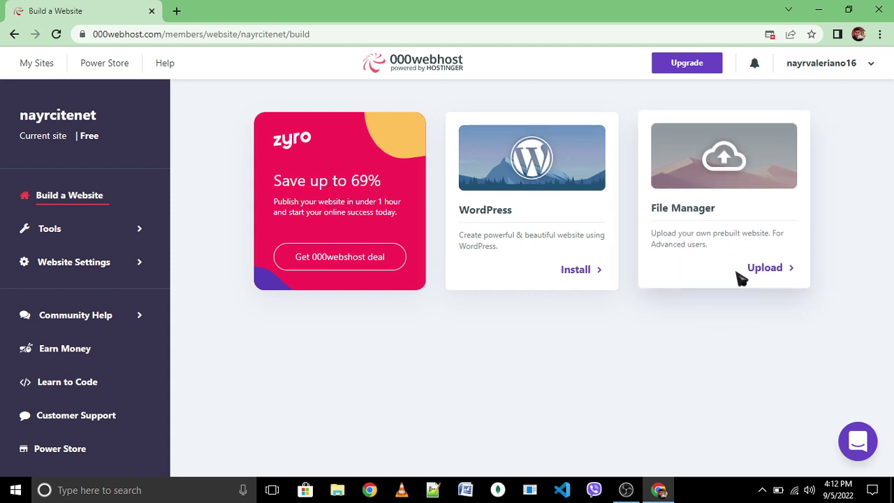
Step: Go to Tools > File Manager and launch the online file manager for the site
left_click(85, 237)
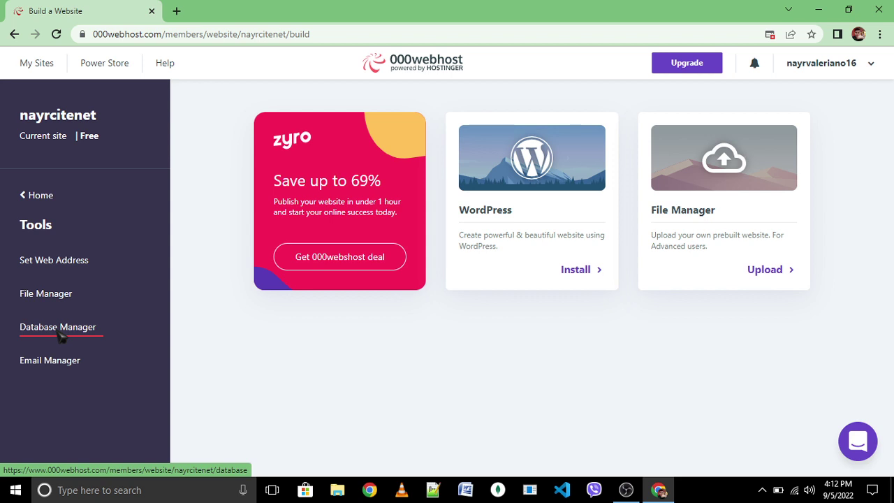
left_click(55, 296)
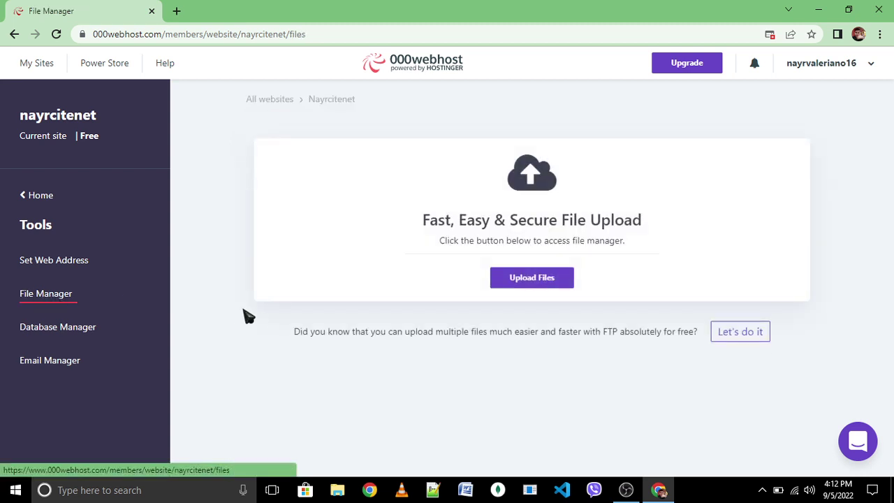
left_click(549, 281)
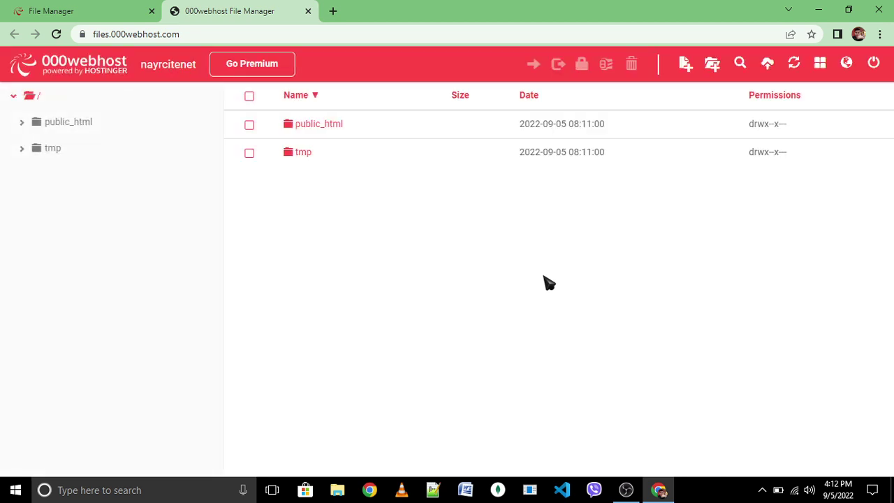
Step: Open the public_html folder, then minimise Chrome to reach the desktop
left_click(67, 123)
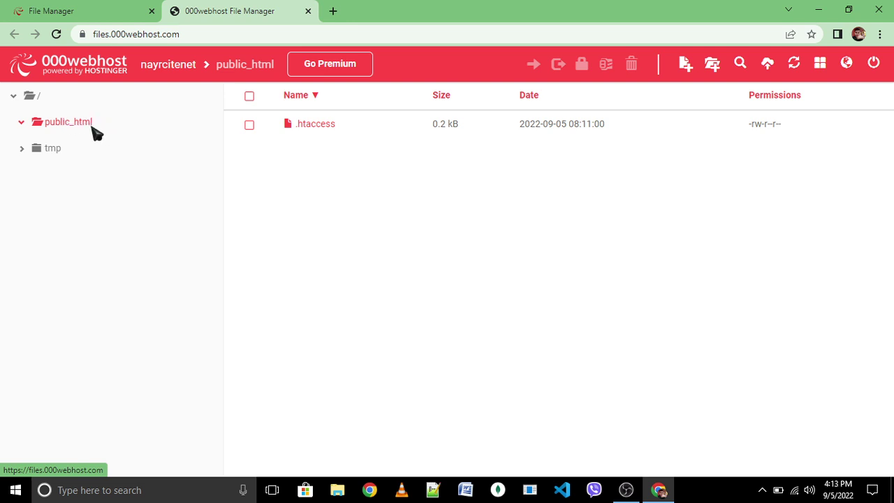
left_click(819, 11)
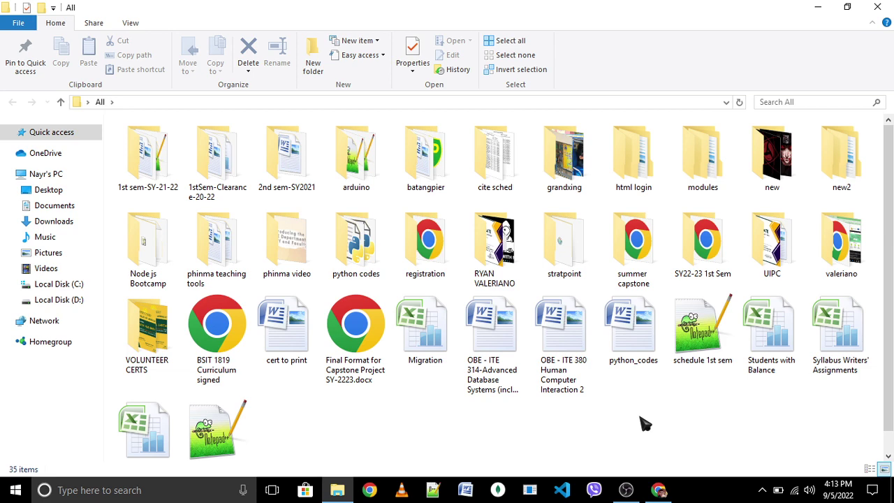
Step: Copy the html login folder and paste it onto the desktop
right_click(628, 177)
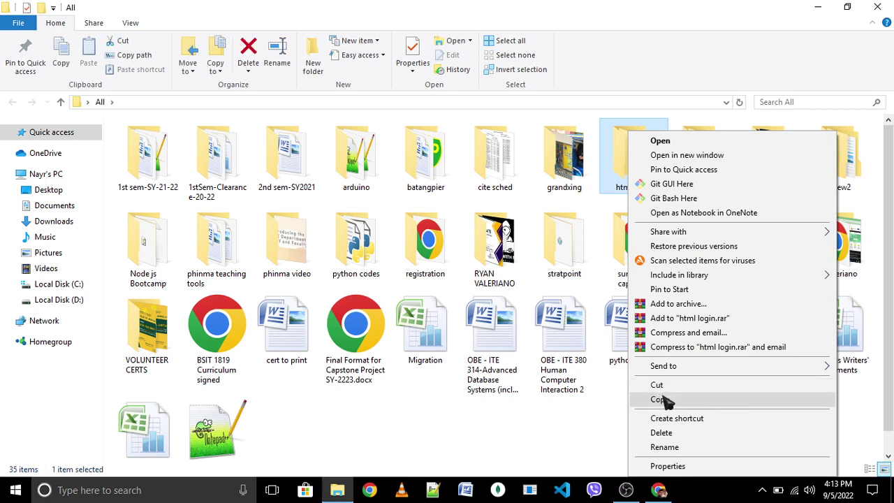
left_click(659, 399)
left_click(877, 7)
right_click(374, 202)
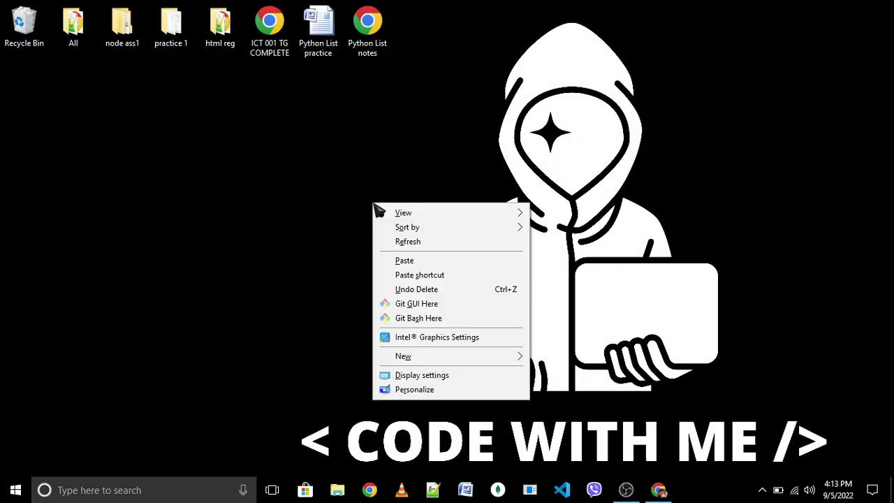
left_click(413, 259)
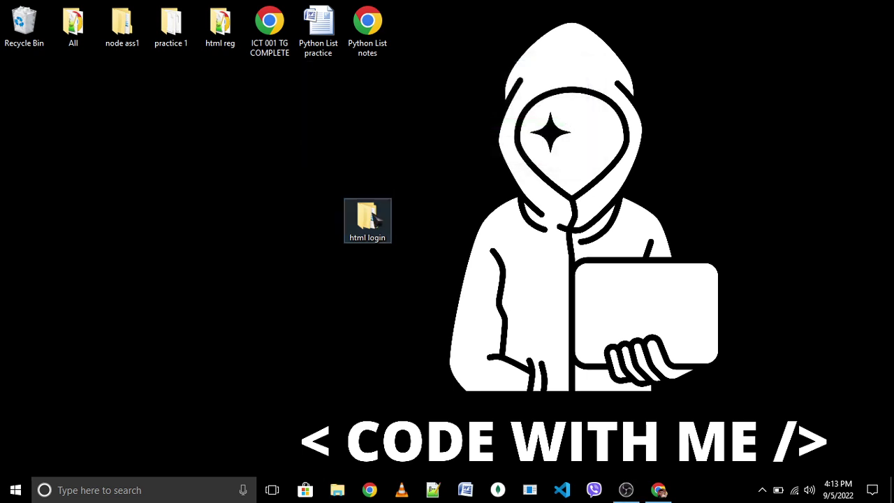
Step: Preview the copied folder's inner login page in the browser, then return to the File Manager tab
double_click(370, 219)
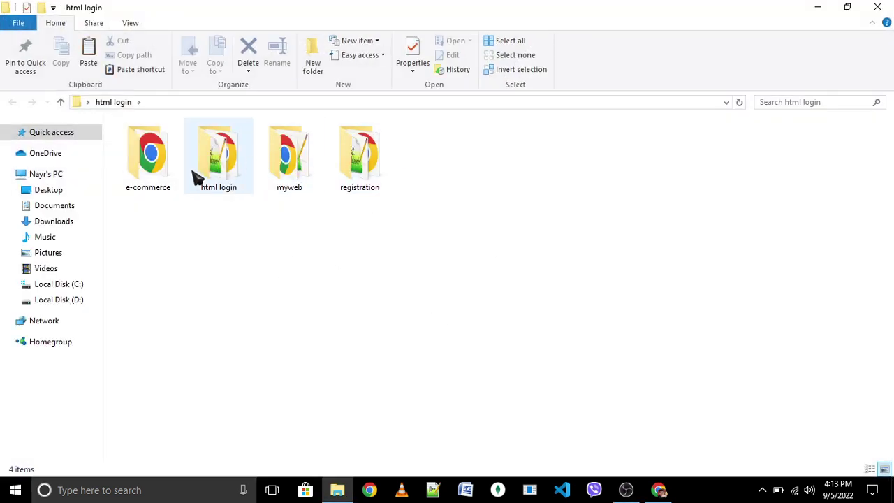
left_click(222, 178)
double_click(222, 178)
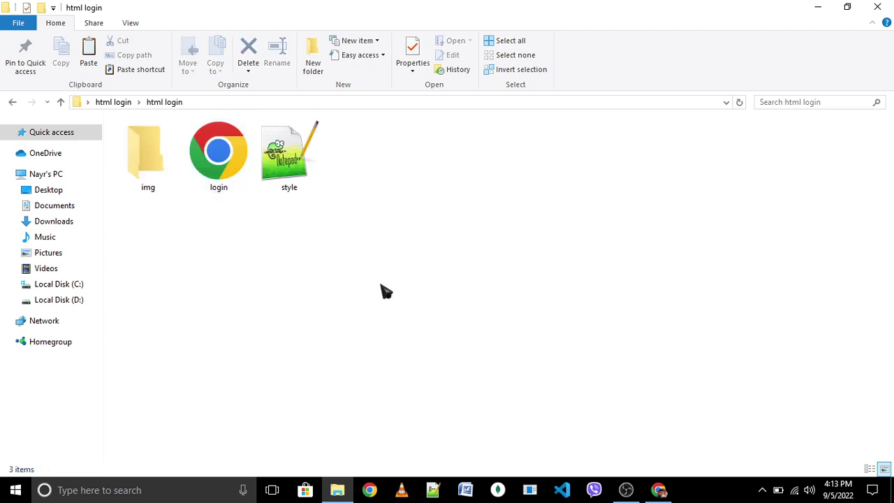
left_click(227, 159)
key("Return")
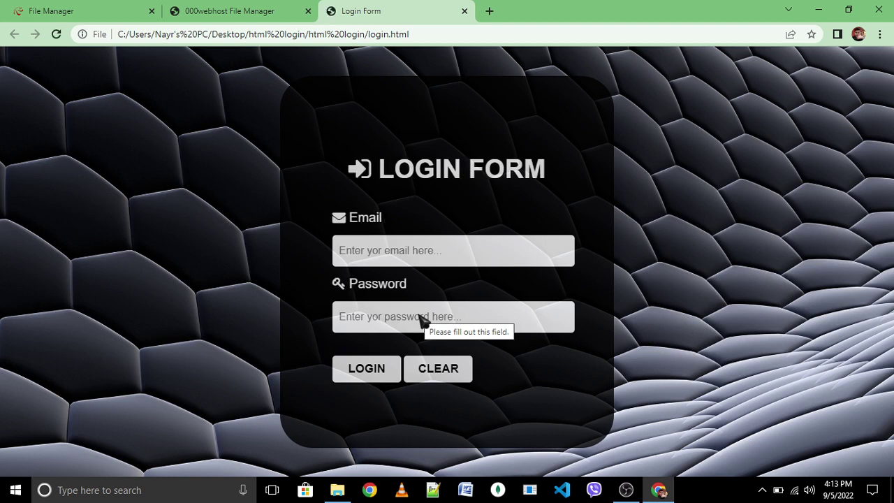
left_click(90, 9)
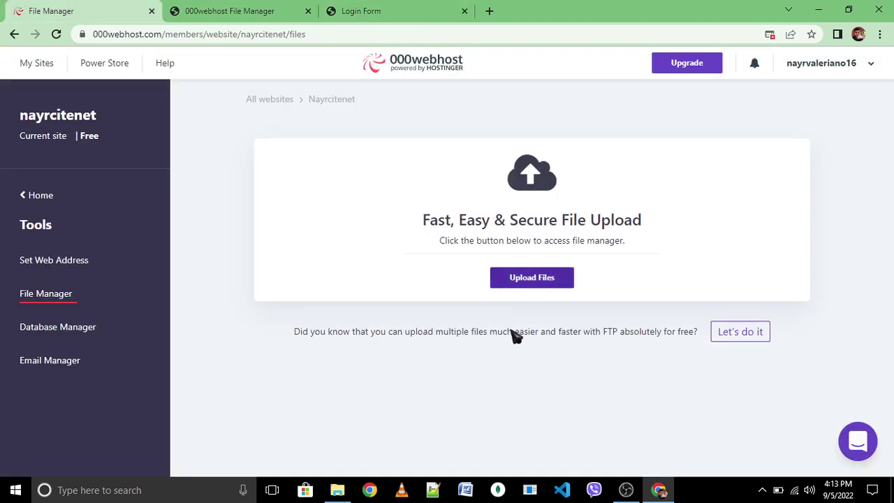
Step: Compress the desktop html login folder into a ZIP archive named html login.zip
left_click(251, 8)
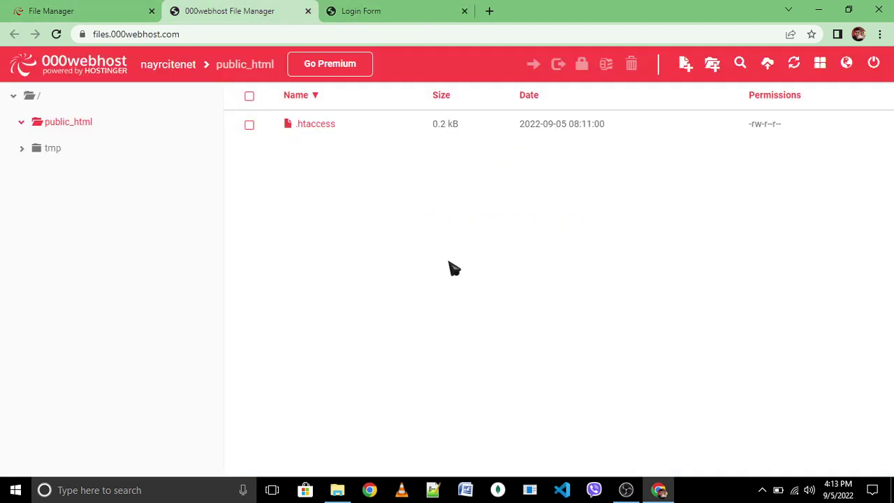
left_click(823, 10)
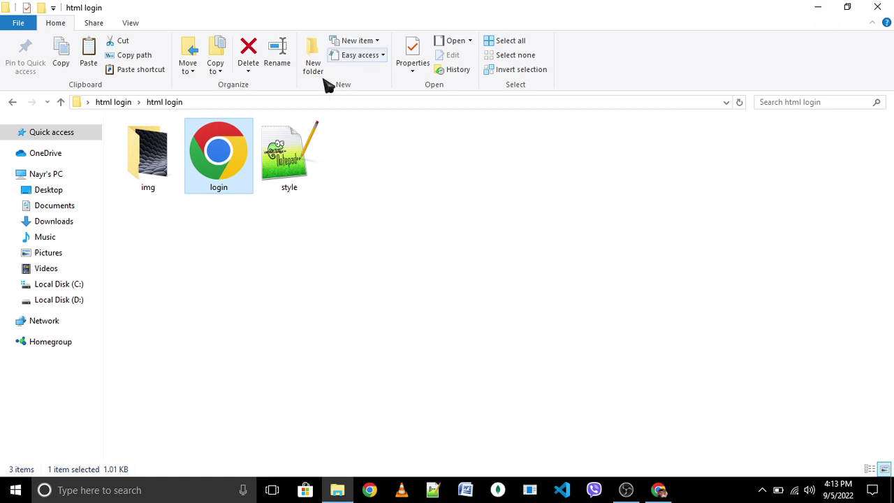
left_click(117, 103)
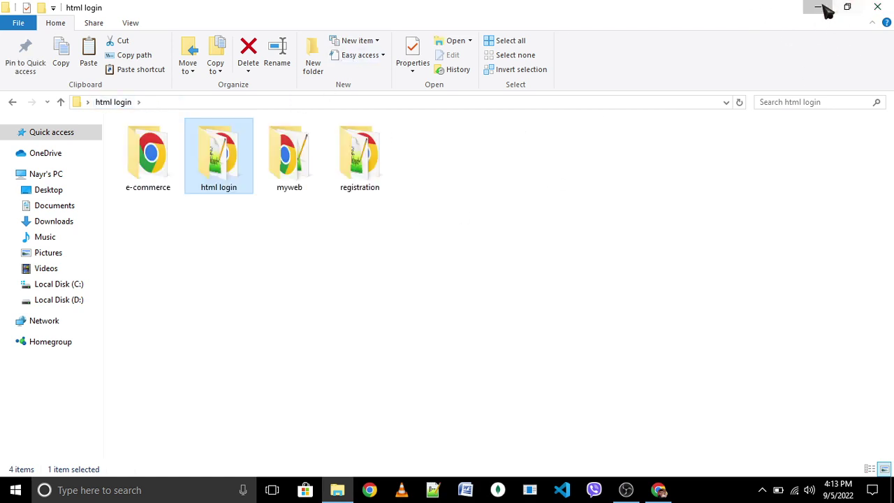
left_click(818, 7)
double_click(365, 218)
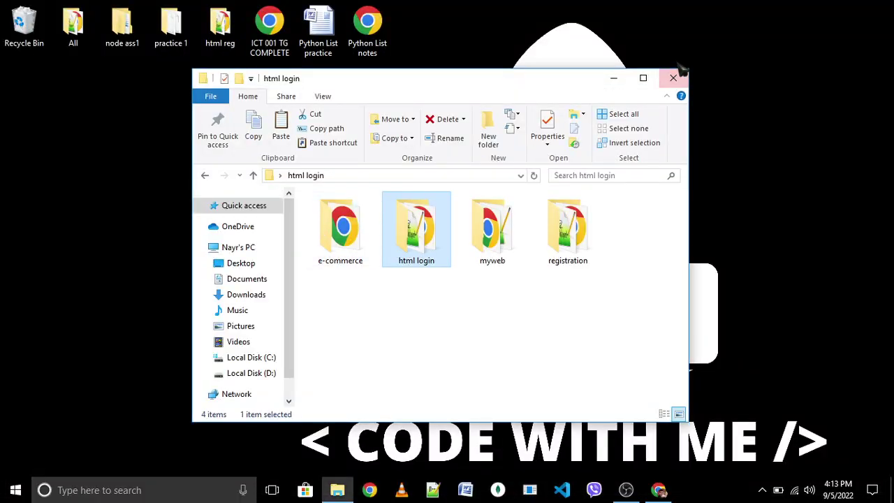
left_click(644, 77)
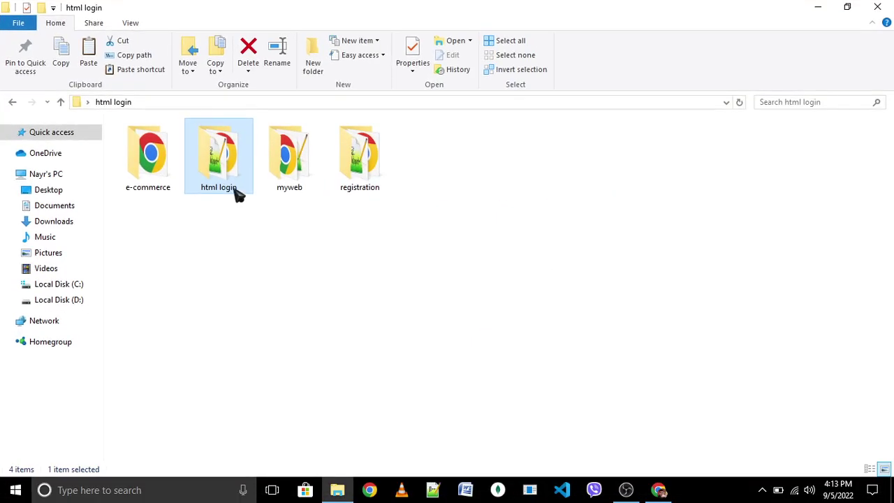
right_click(233, 182)
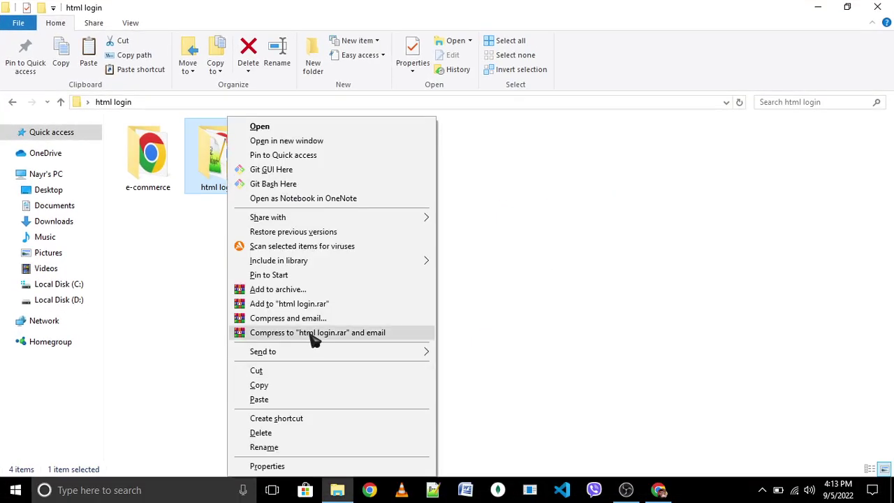
left_click(314, 289)
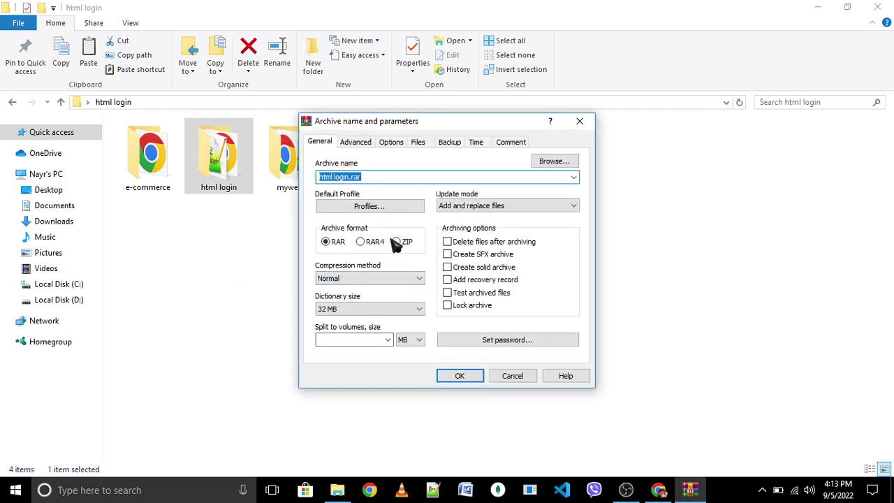
left_click(398, 242)
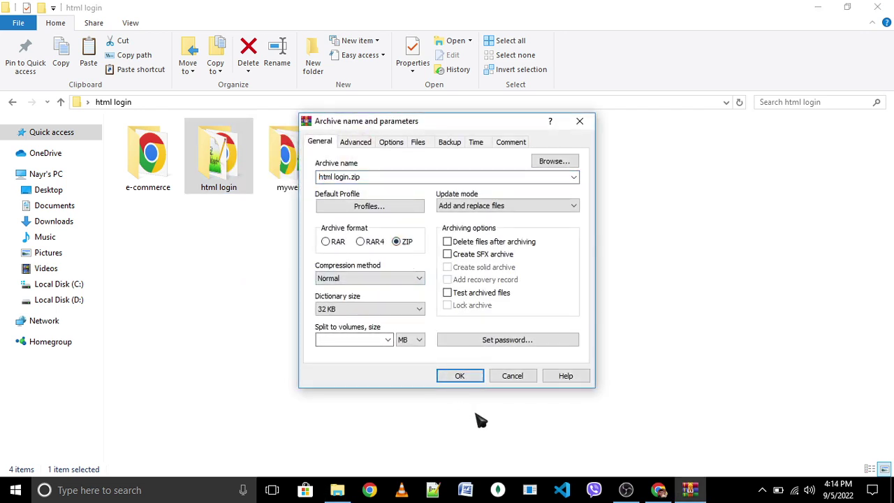
left_click(460, 376)
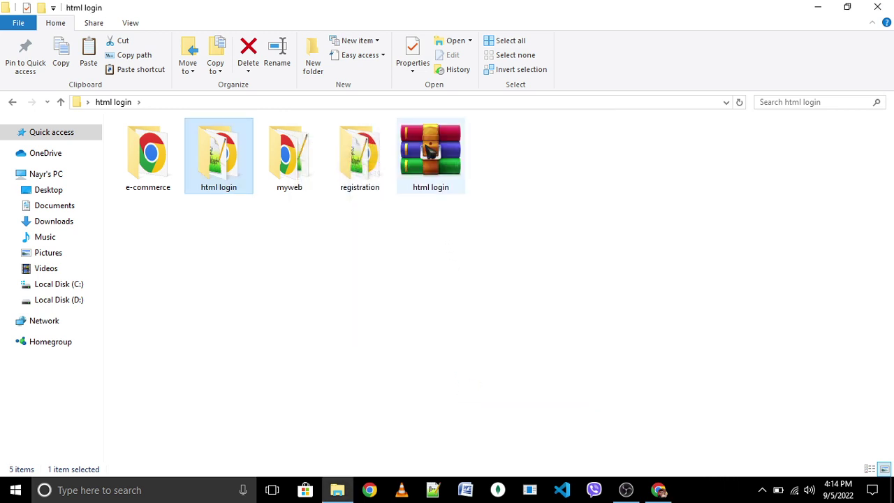
Step: Cut html login.zip and paste it onto the desktop beside the folder
right_click(427, 147)
left_click(493, 330)
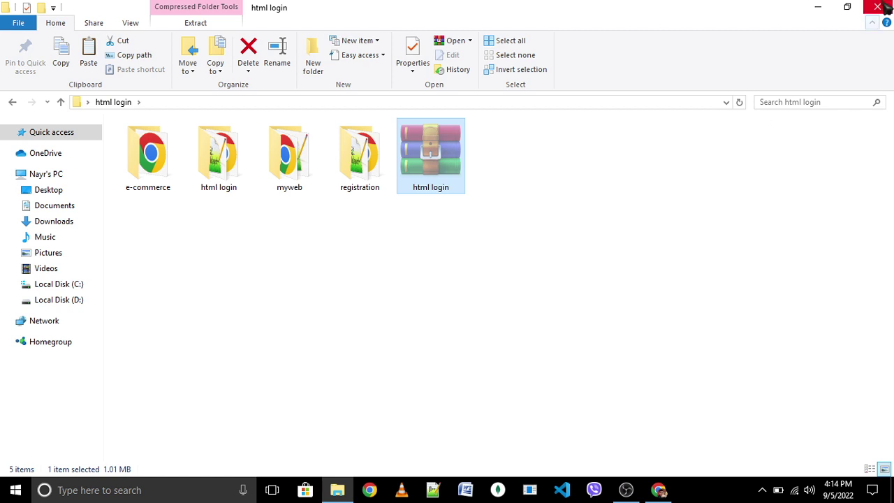
key("super+d")
right_click(357, 177)
left_click(423, 233)
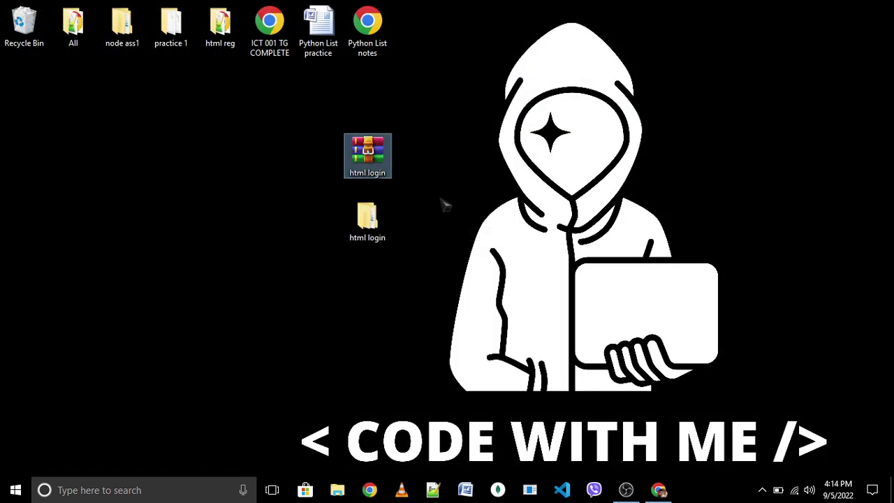
left_click(658, 489)
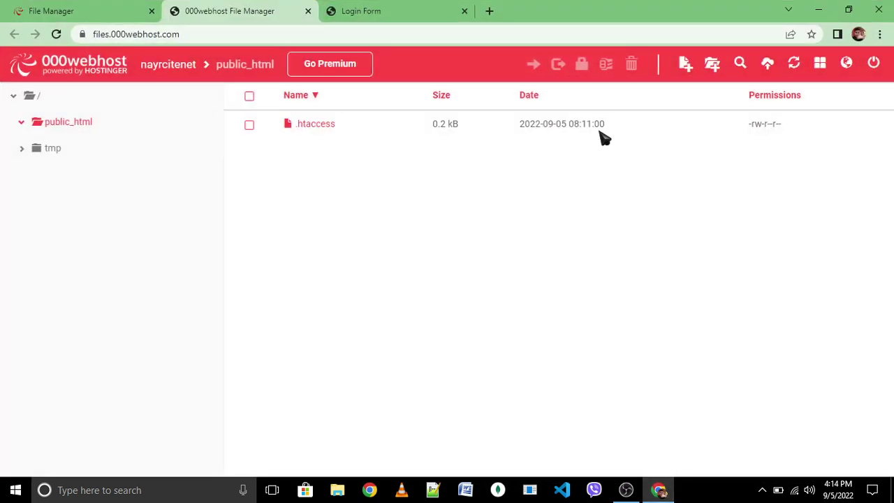
Step: Upload html login.zip from the Desktop into public_html and select the uploaded file
left_click(770, 64)
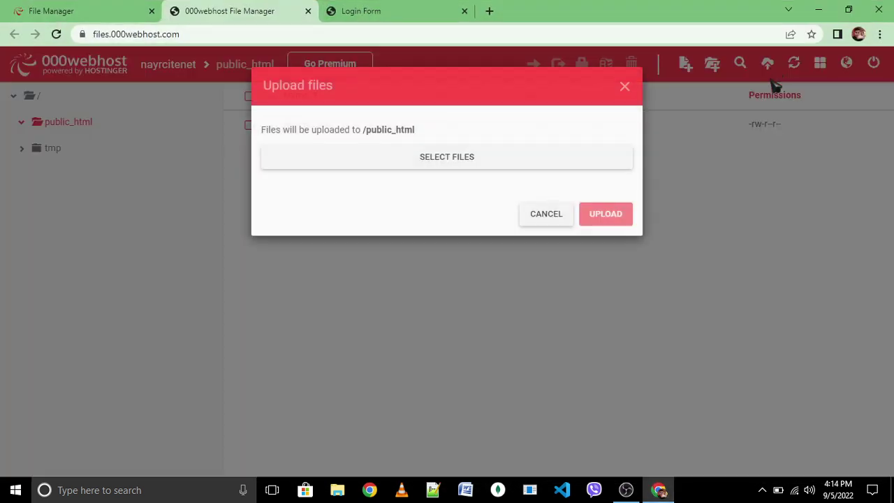
left_click(547, 165)
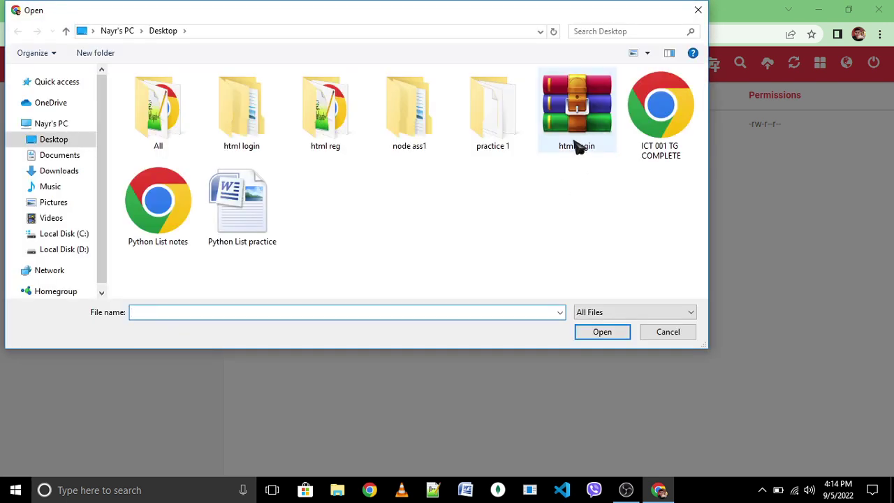
left_click(577, 139)
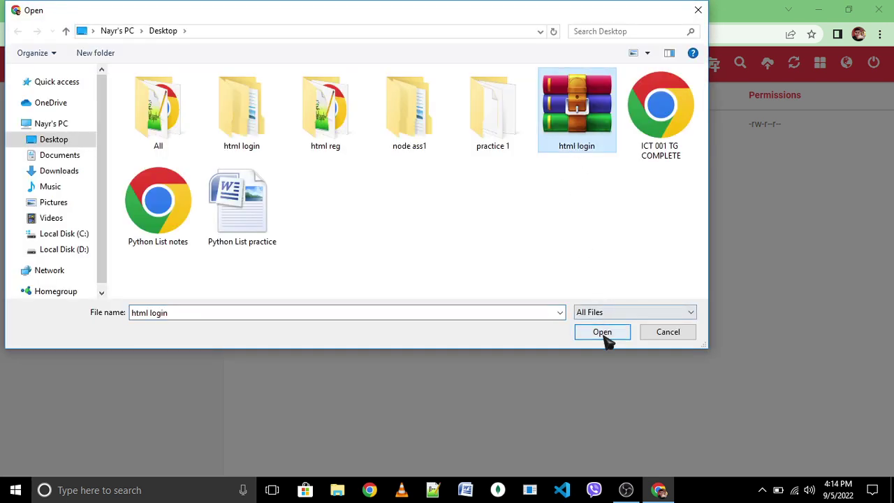
left_click(604, 334)
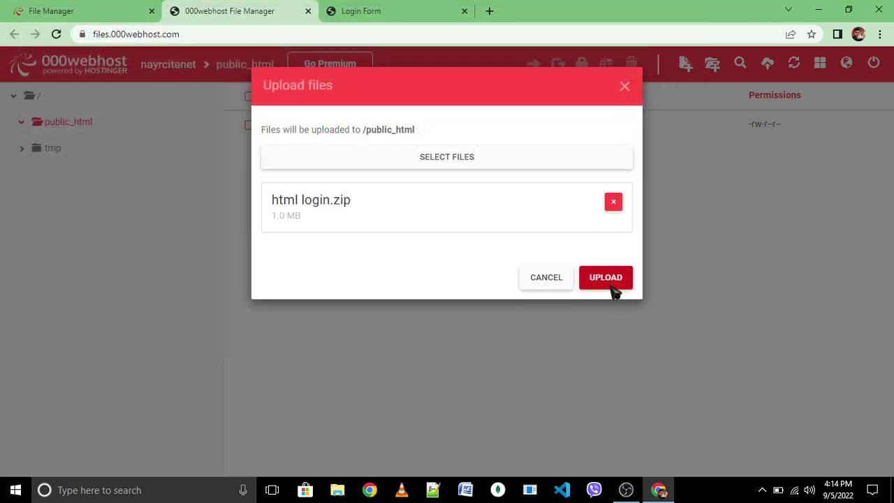
left_click(605, 280)
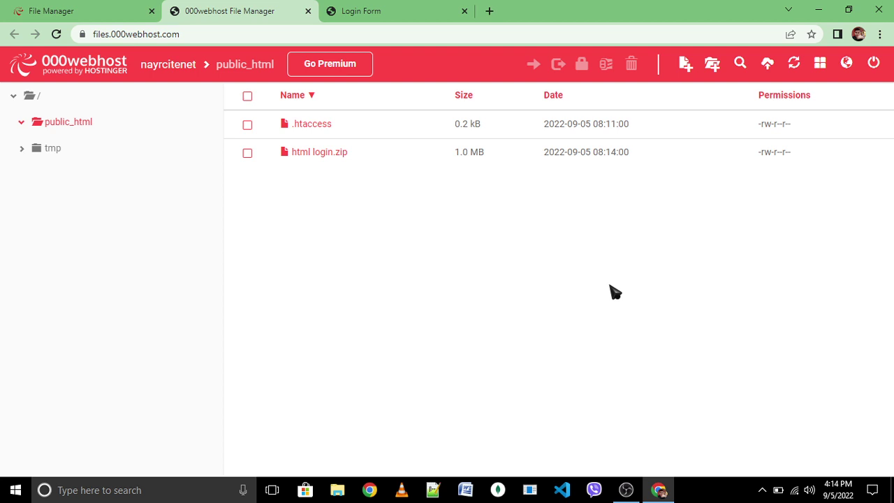
left_click(323, 149)
right_click(320, 160)
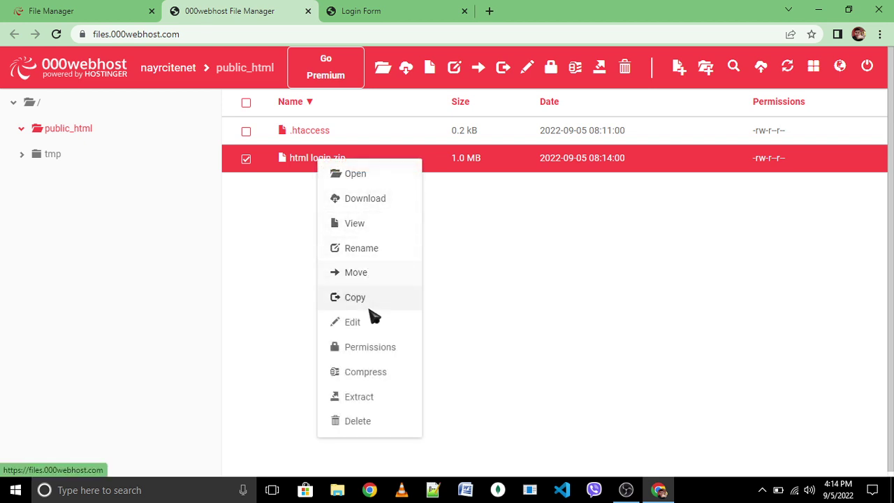
left_click(377, 398)
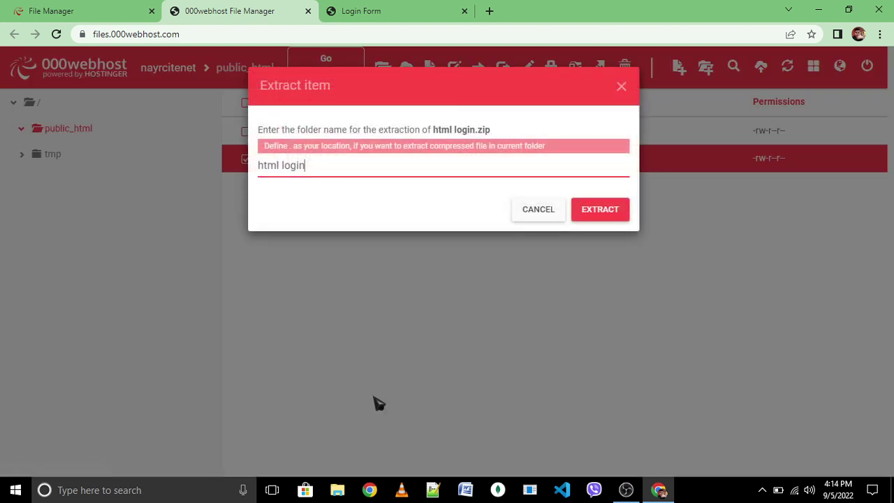
left_click(600, 210)
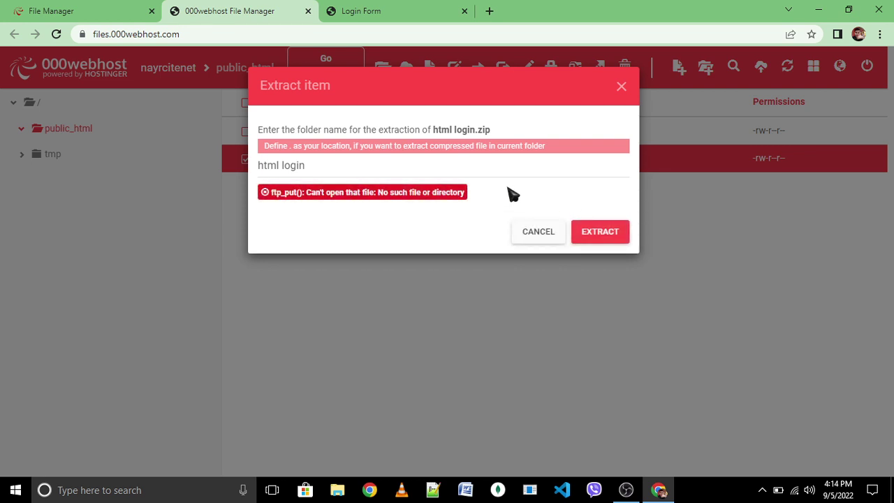
left_click(454, 168)
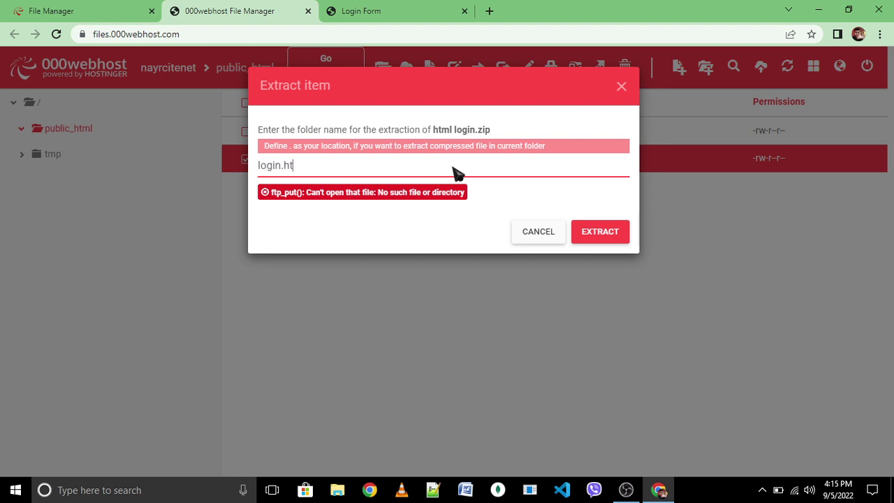
left_click(600, 234)
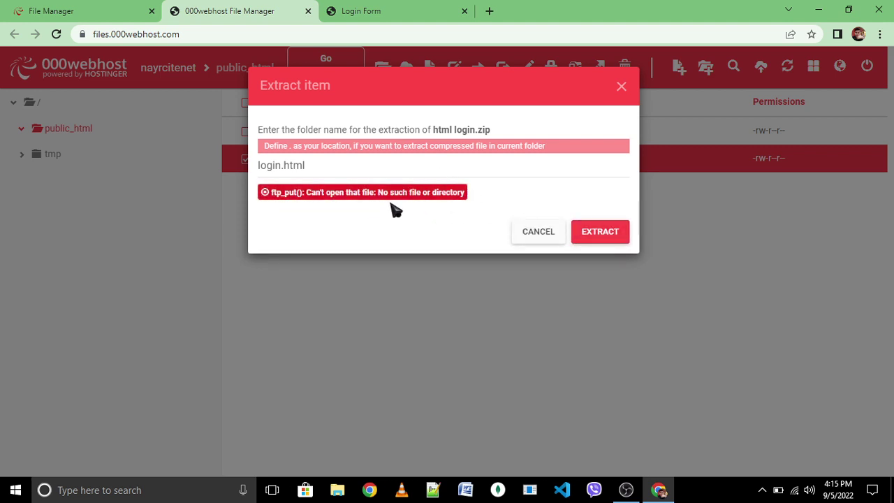
left_click(548, 233)
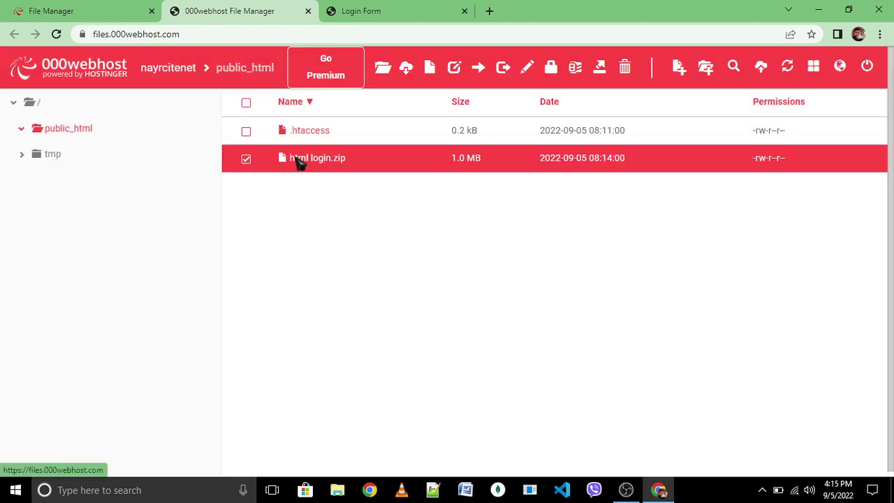
Step: Rename html login.zip to login.zip and refresh public_html to show the extracted folders
right_click(297, 159)
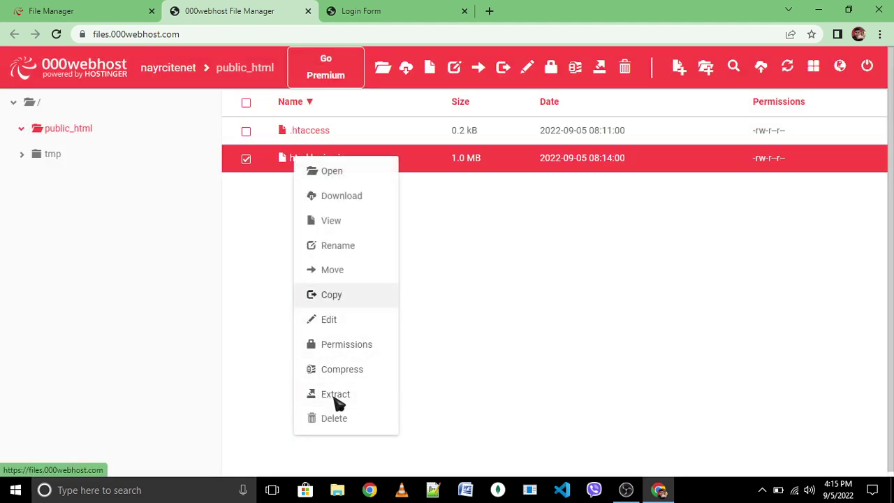
left_click(343, 245)
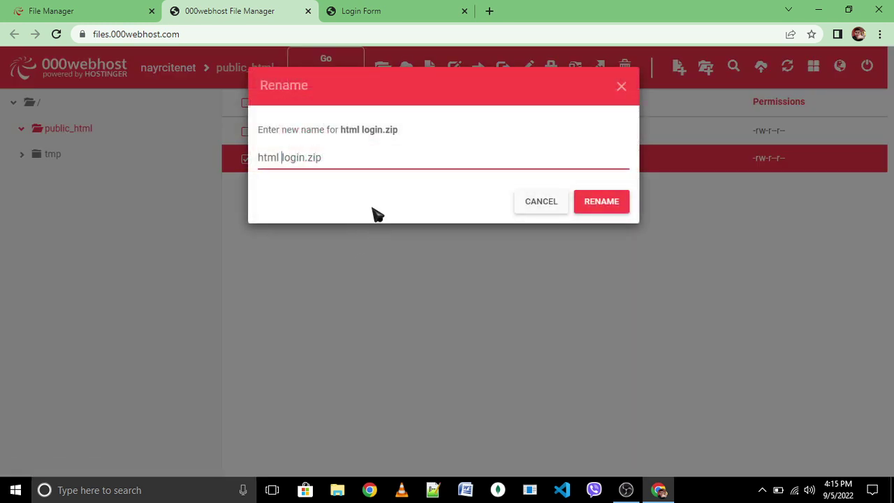
key("BackSpace")
key("BackSpace")
key("BackSpace")
key("BackSpace")
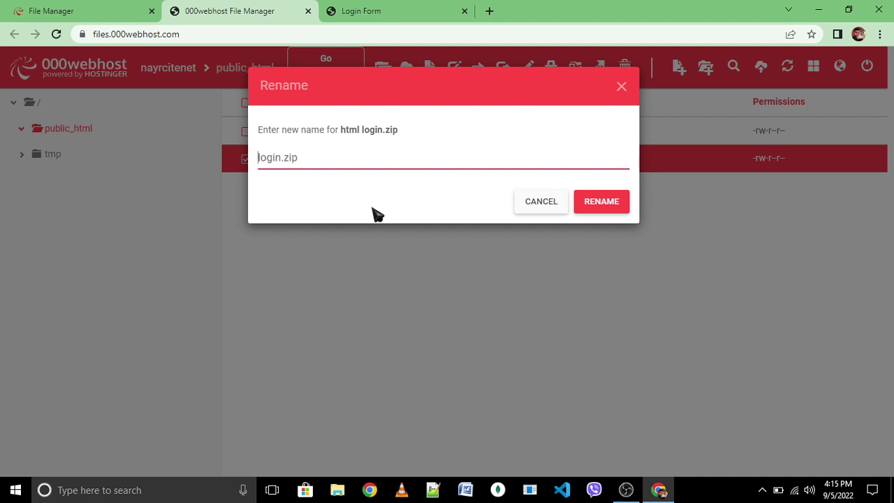
left_click(596, 208)
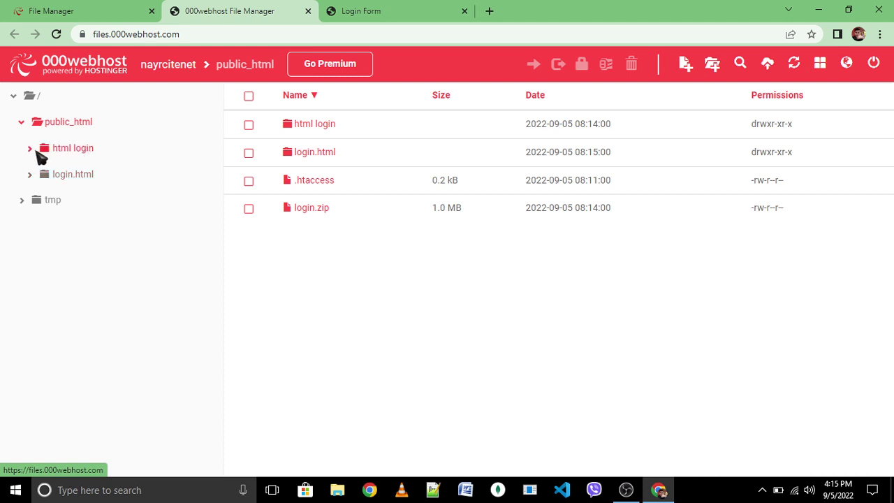
left_click(56, 125)
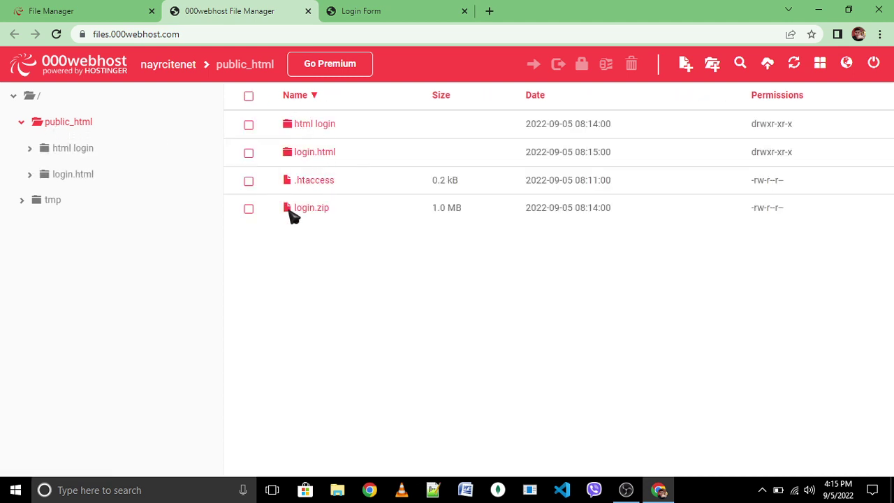
Step: Delete login.zip and the html login folder from public_html, keeping the login.html folder
left_click(250, 208)
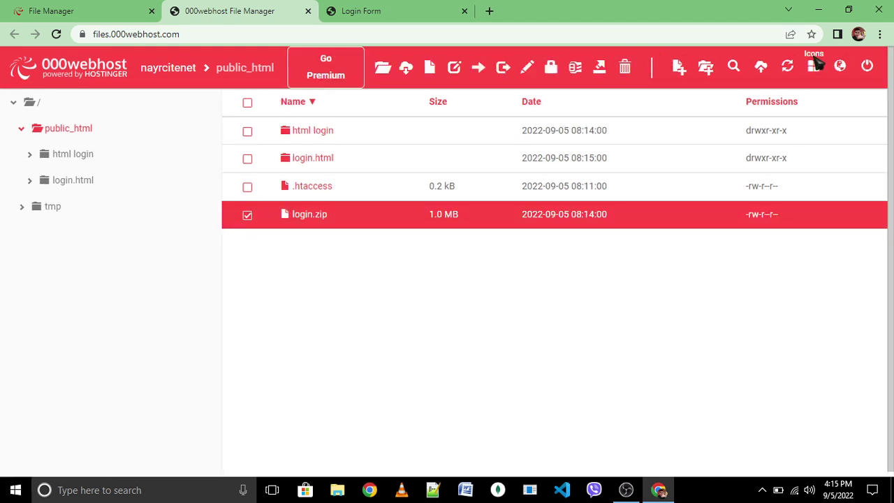
left_click(625, 68)
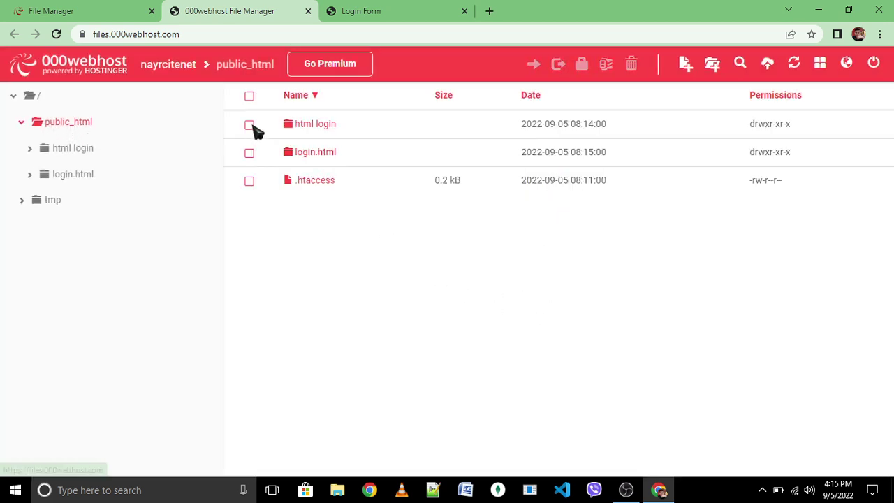
left_click(251, 128)
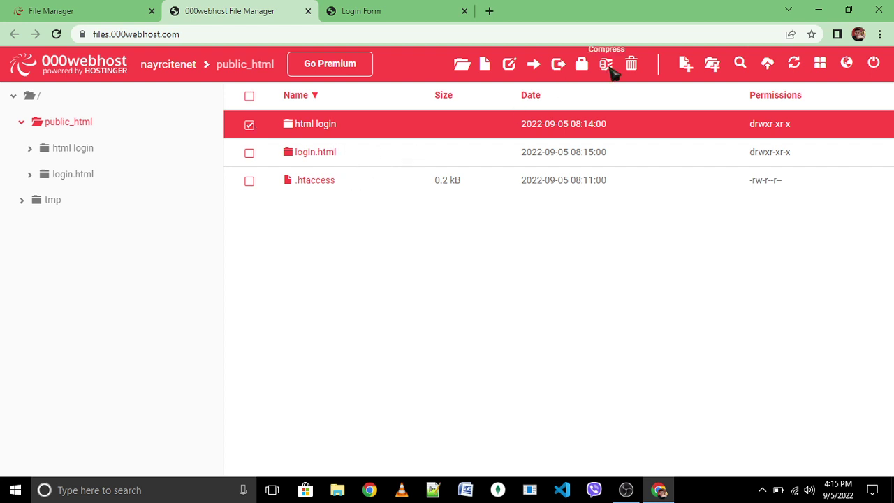
left_click(631, 64)
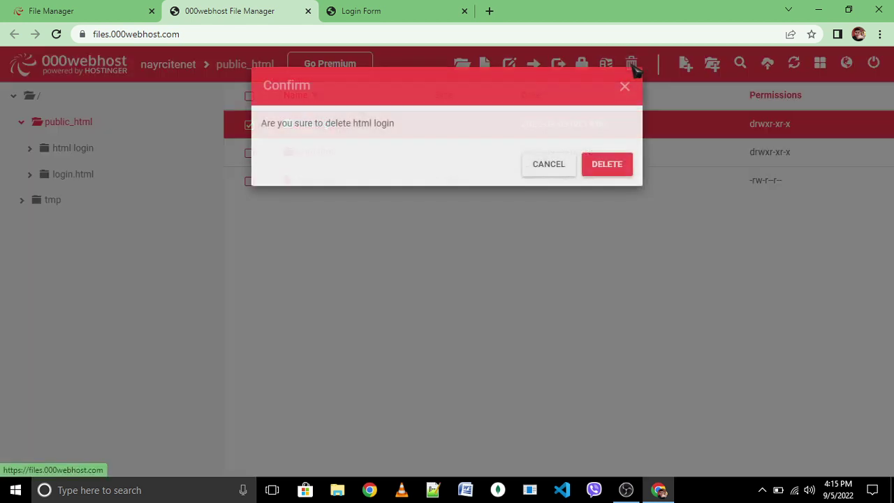
left_click(611, 164)
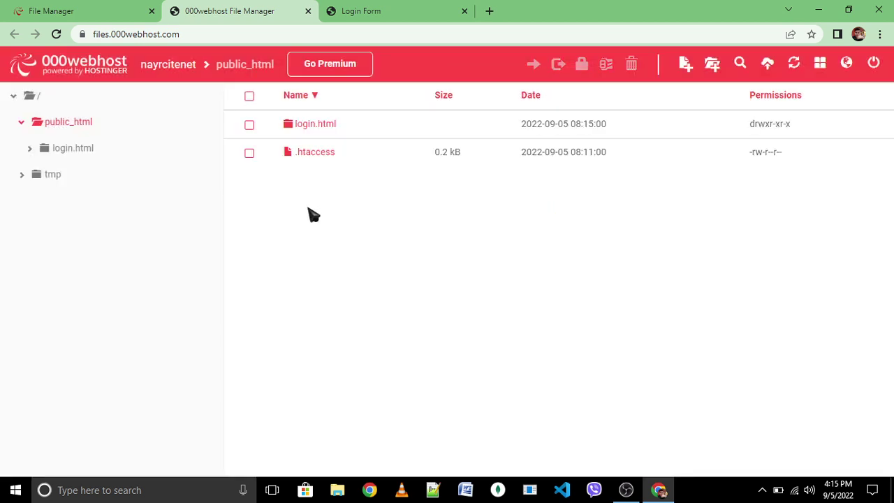
left_click(251, 126)
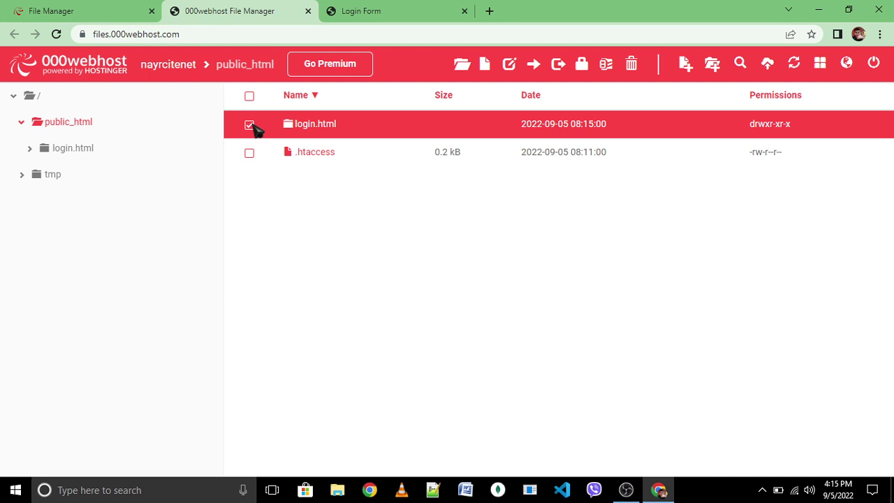
right_click(256, 130)
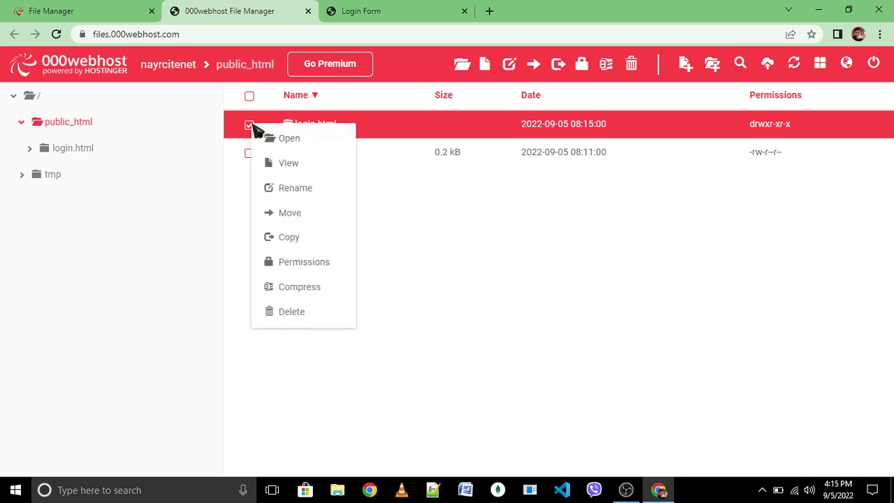
Step: View login.html on the live site, then trim the file name to load the root address
left_click(298, 162)
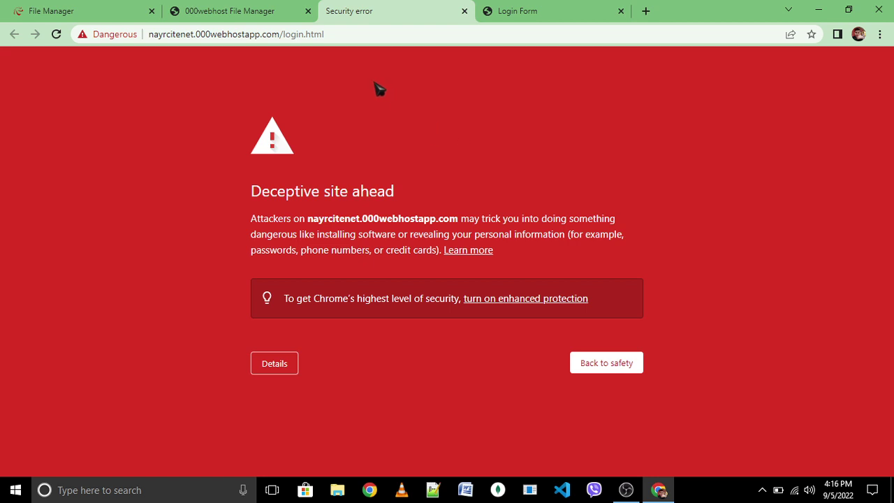
left_click(368, 36)
left_click(368, 37)
key("BackSpace")
key("BackSpace")
key("BackSpace")
key("BackSpace")
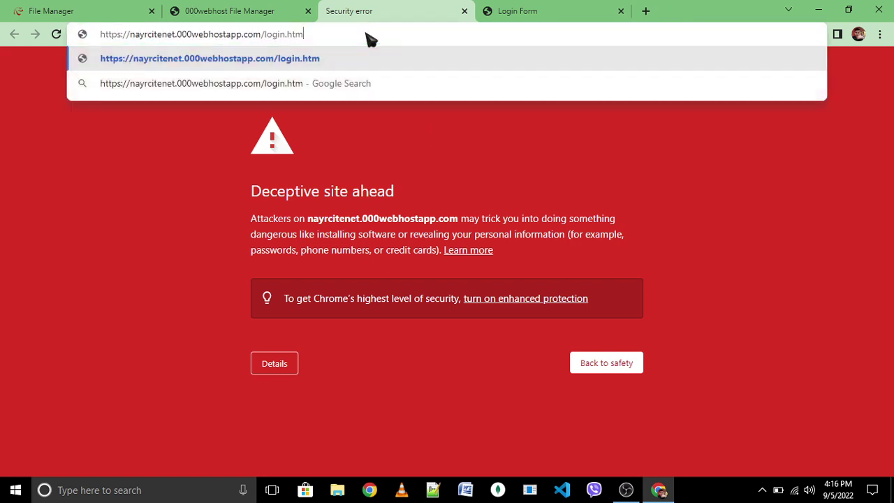
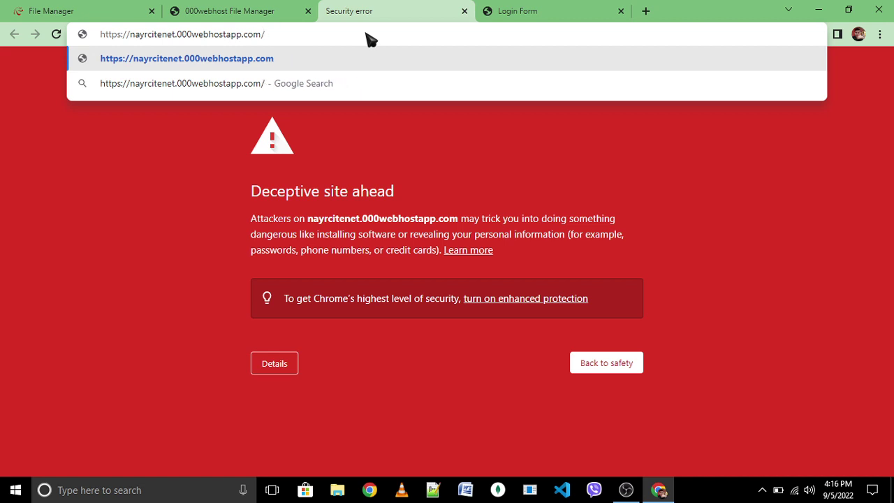
Step: Reload the site URL with a trailing slash, then bring the File Manager tab listing public_html forward
key("Return")
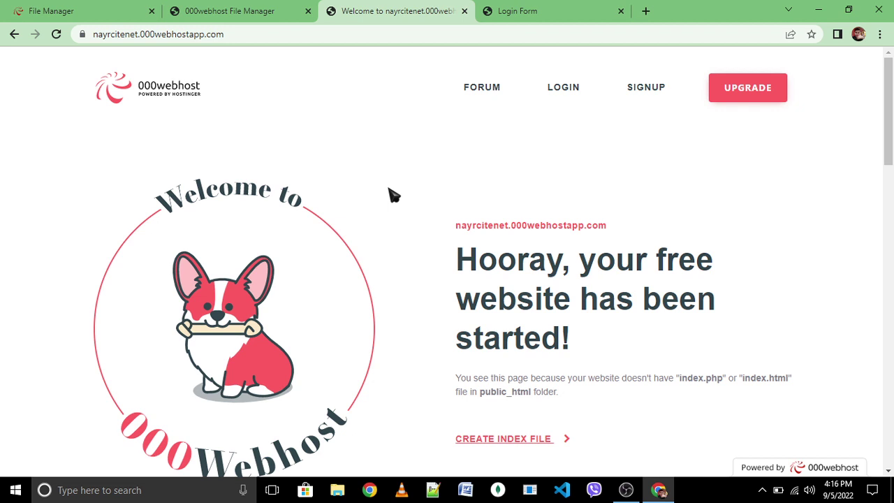
left_click(250, 10)
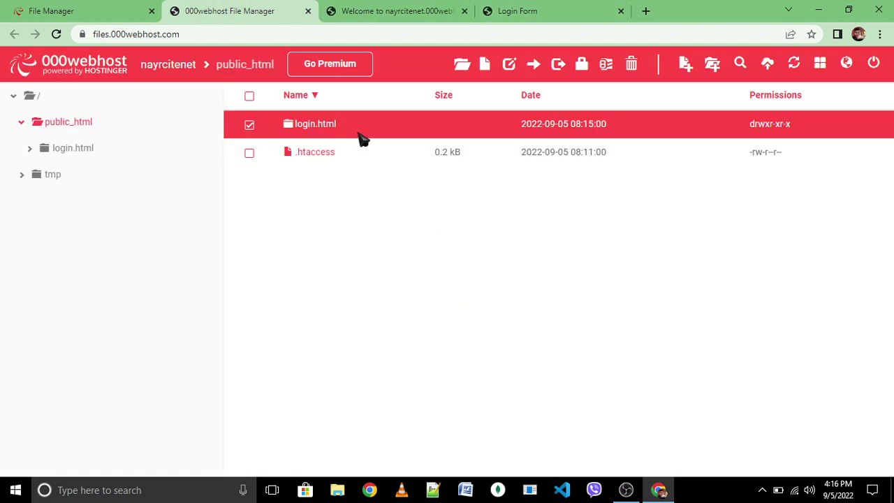
left_click(402, 9)
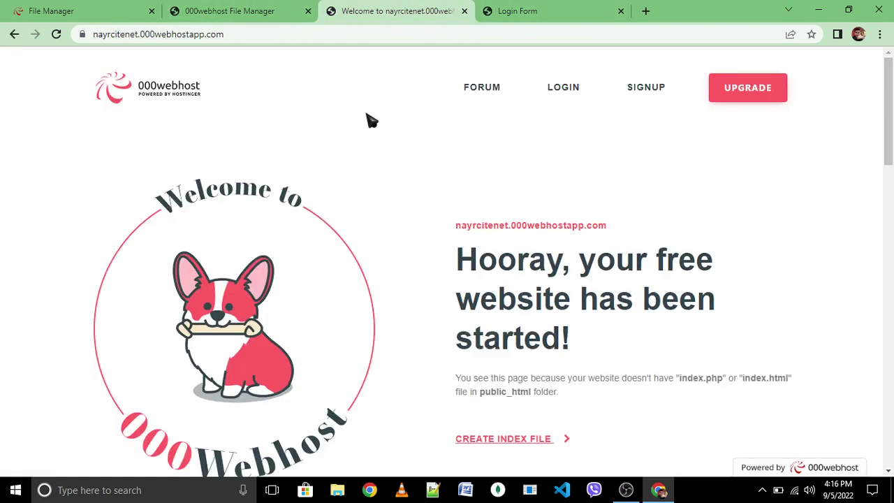
left_click(268, 36)
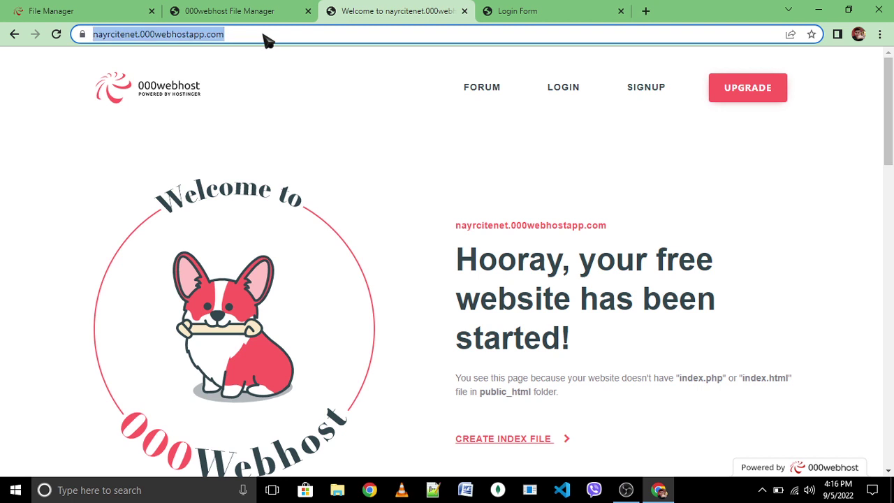
left_click(256, 37)
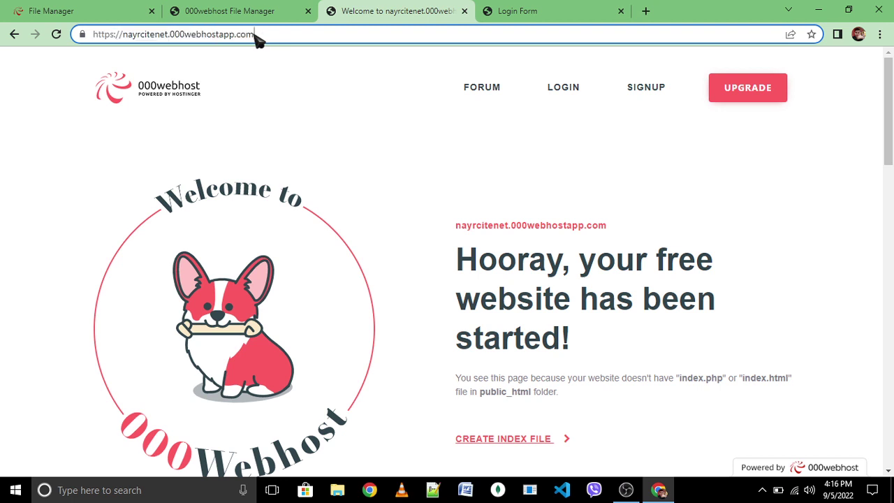
type("/")
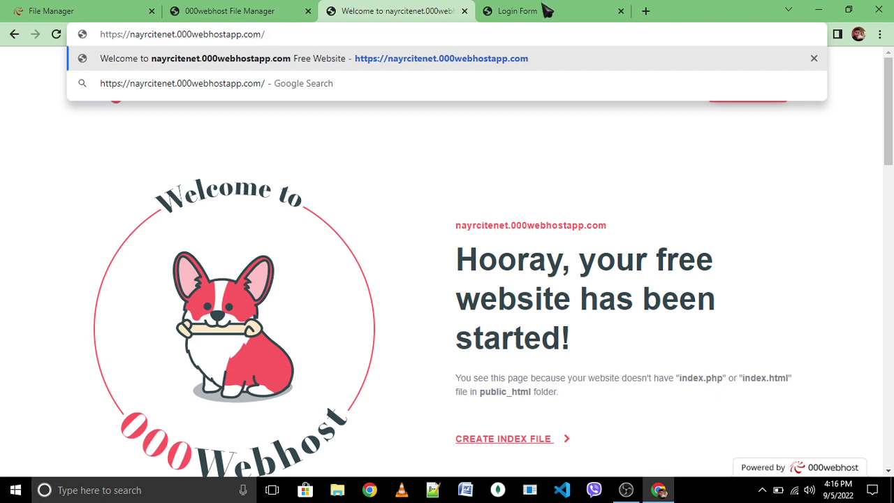
left_click(548, 10)
left_click(415, 10)
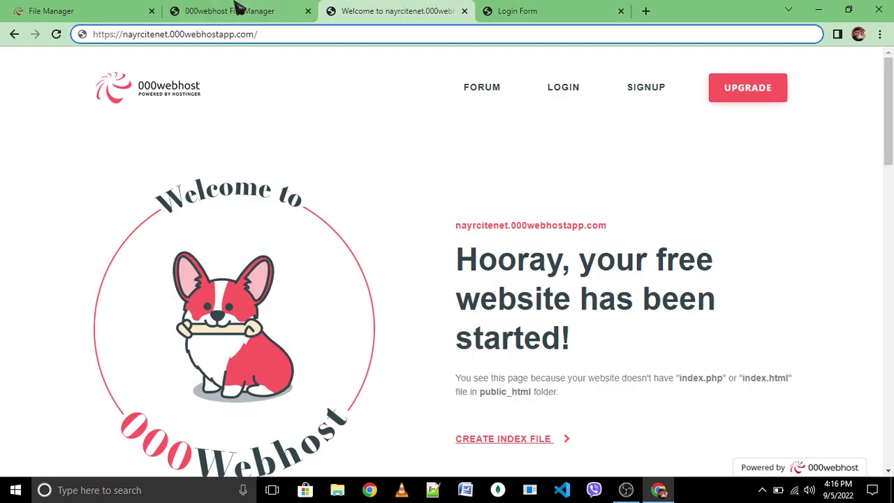
left_click(237, 8)
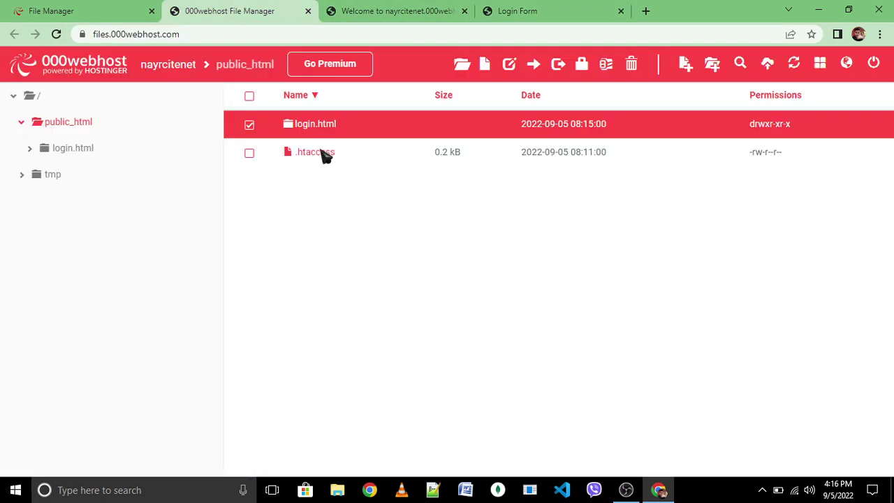
Step: Open public_html and look inside the mistaken login.html folder to confirm it is empty
left_click(54, 122)
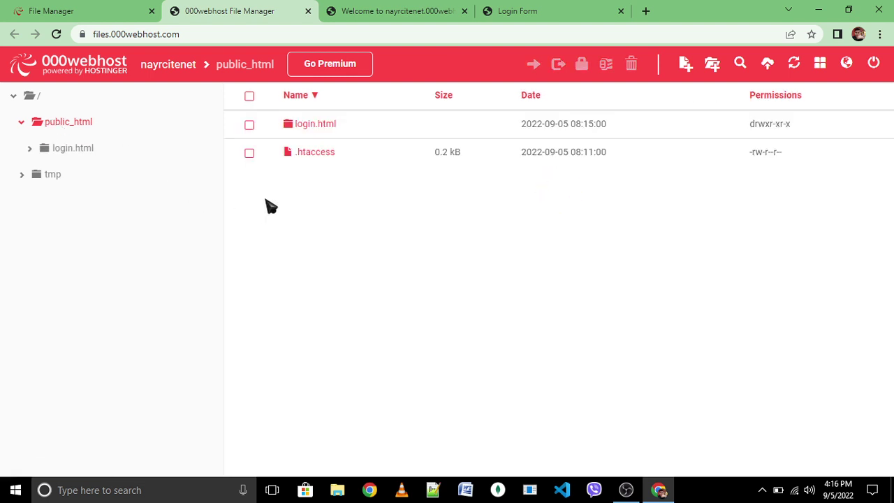
right_click(80, 150)
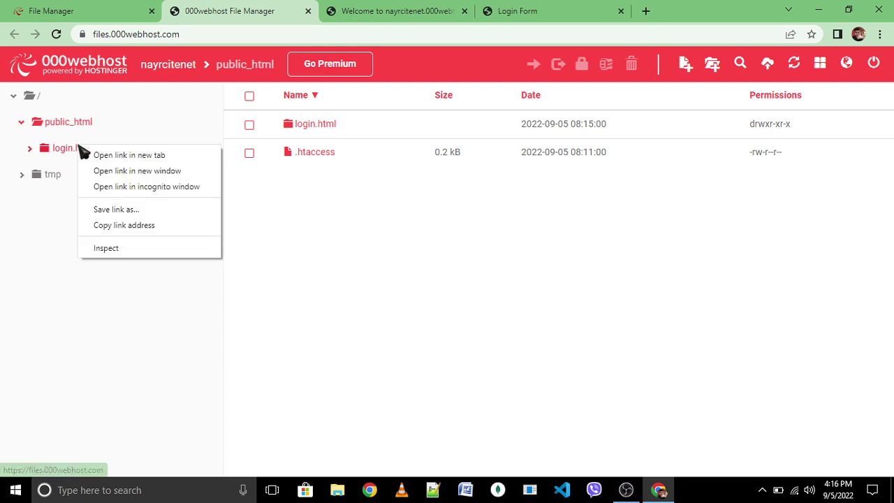
left_click(271, 323)
double_click(325, 125)
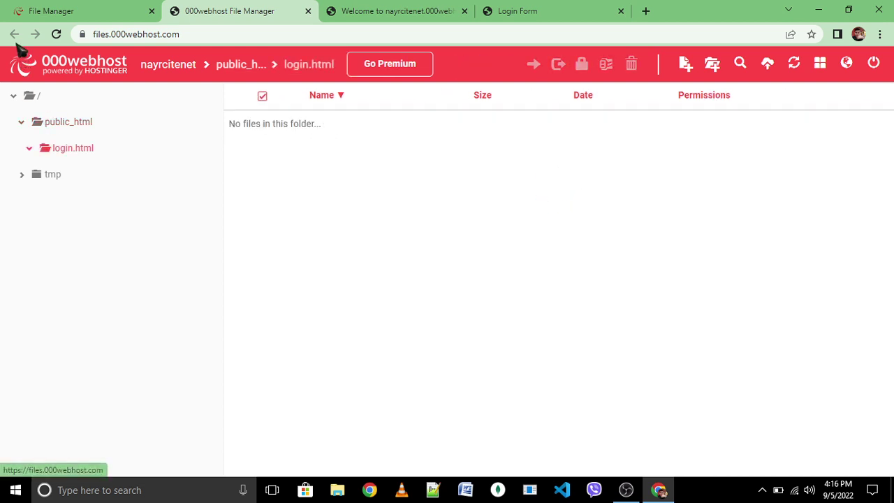
left_click(30, 150)
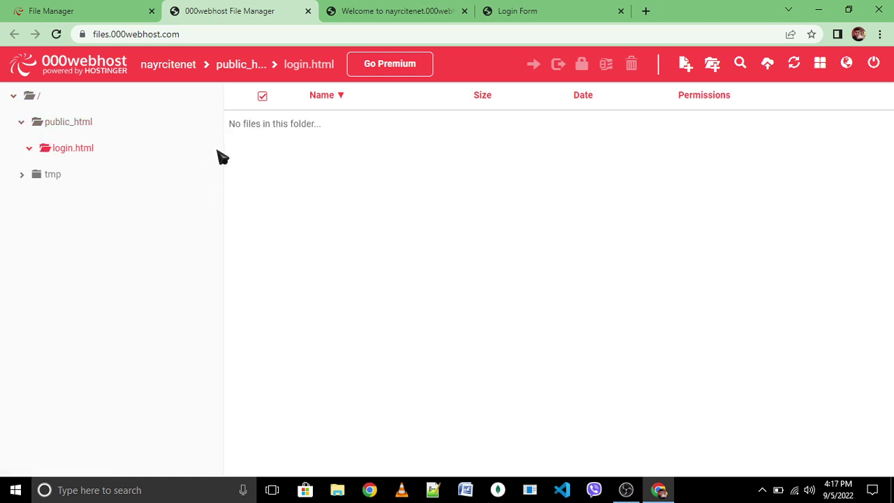
left_click(63, 123)
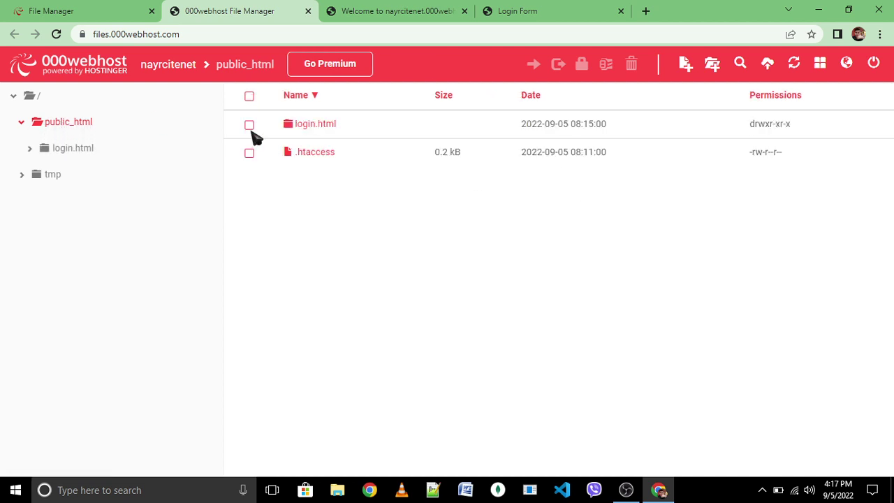
Step: Delete the empty login.html folder from public_html, leaving only .htaccess
left_click(250, 126)
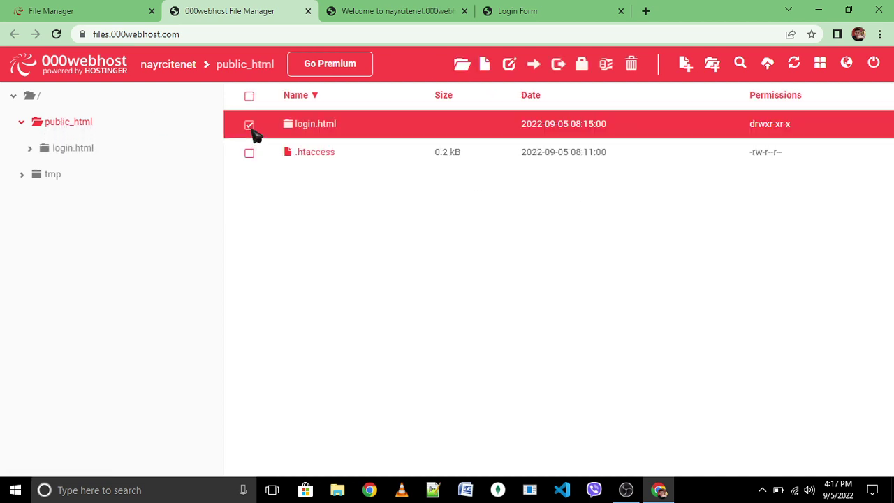
left_click(631, 65)
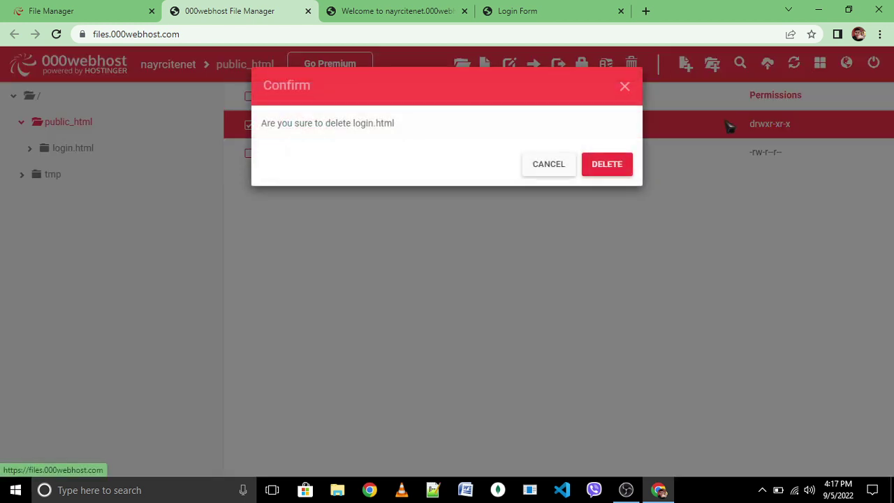
left_click(610, 165)
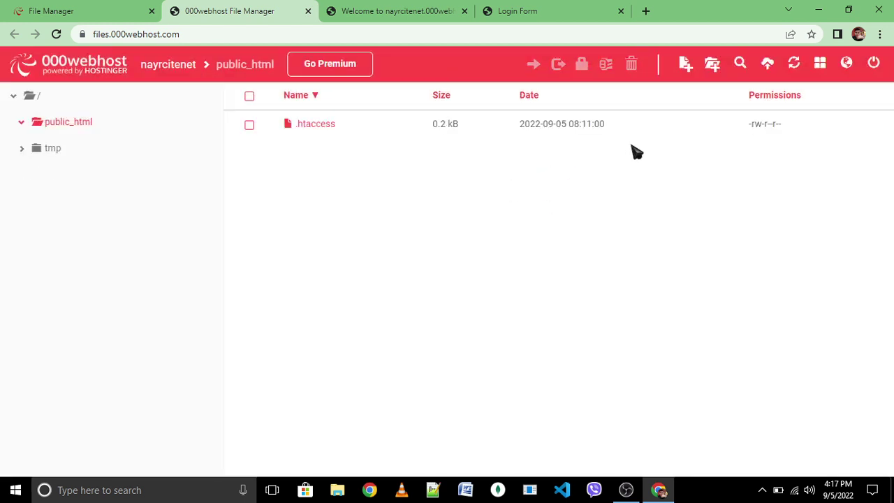
Step: Delete the html login archive from the desktop
left_click(817, 9)
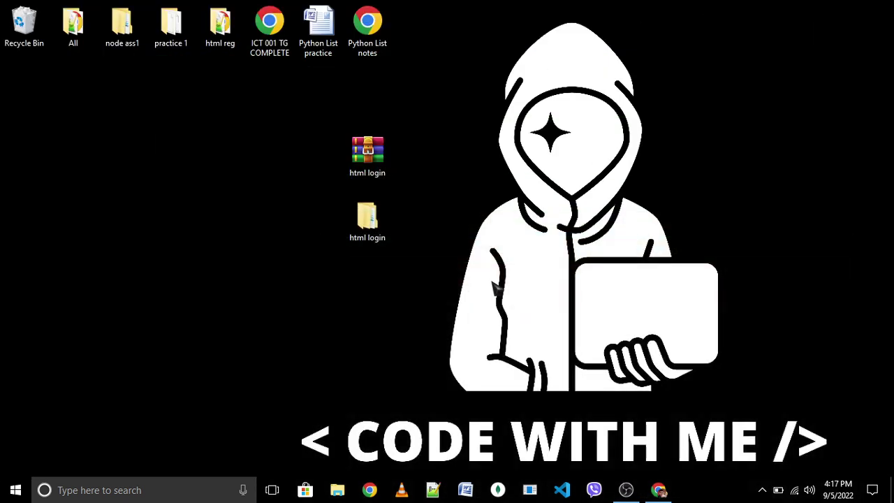
left_click(360, 159)
key("Delete")
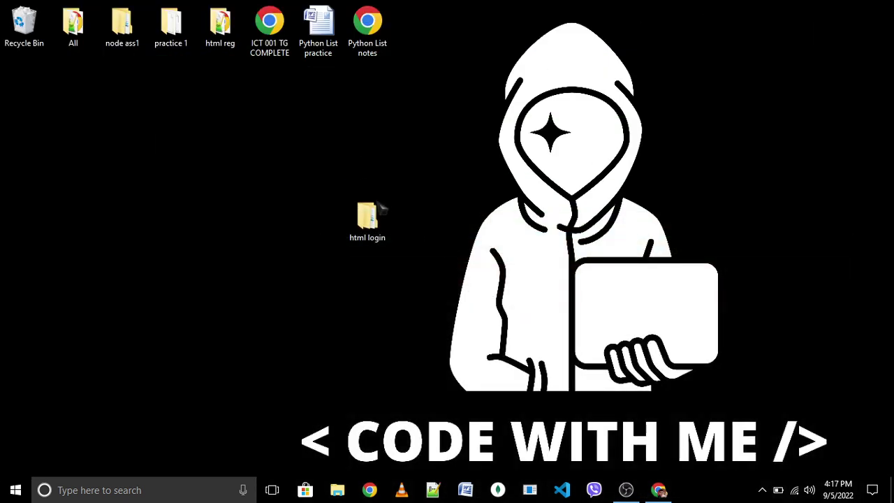
left_click_drag(379, 207, 385, 132)
Step: Rename the subfolder inside html login to 'login'
double_click(384, 107)
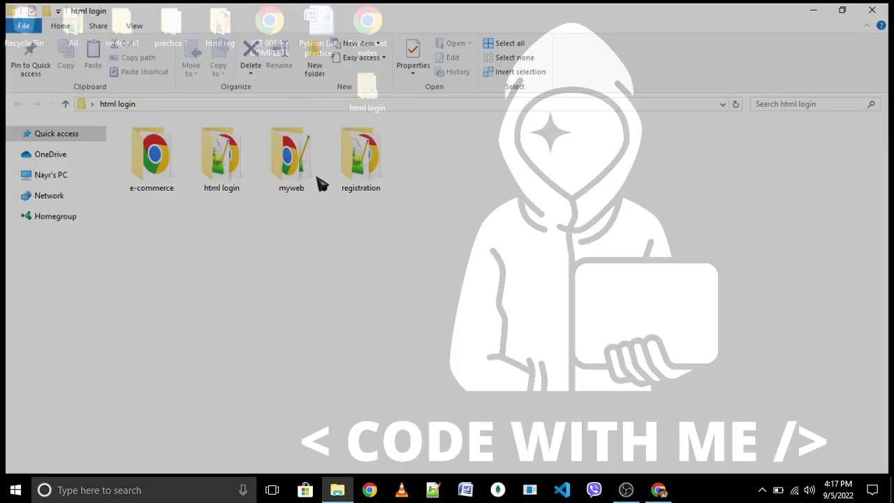
right_click(236, 176)
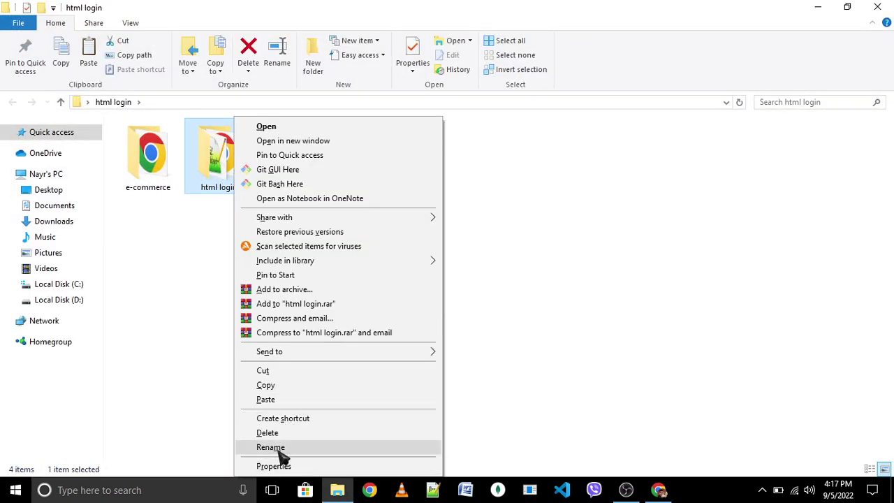
left_click(279, 448)
key("BackSpace")
type("login")
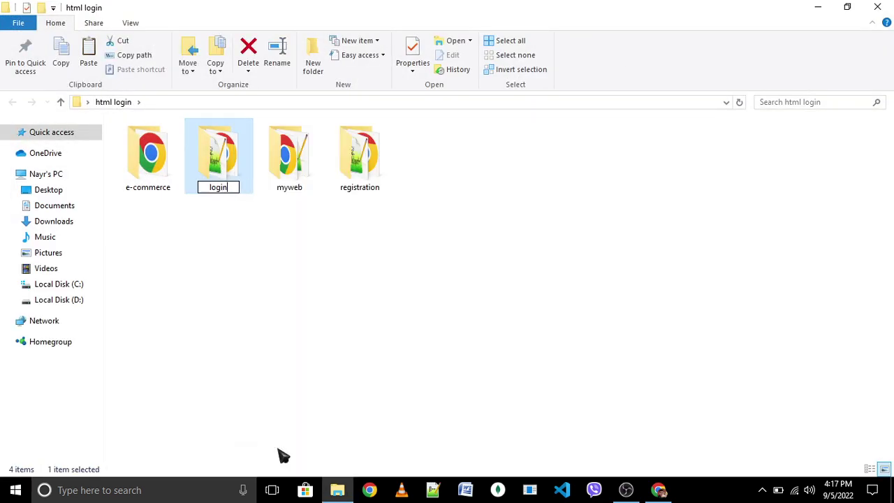
key("Return")
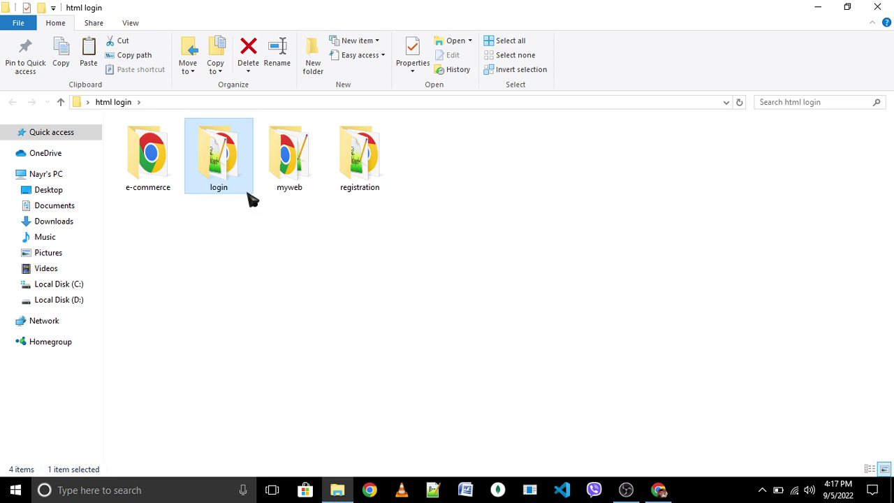
Step: Copy the login folder and paste it onto the Windows desktop
right_click(236, 189)
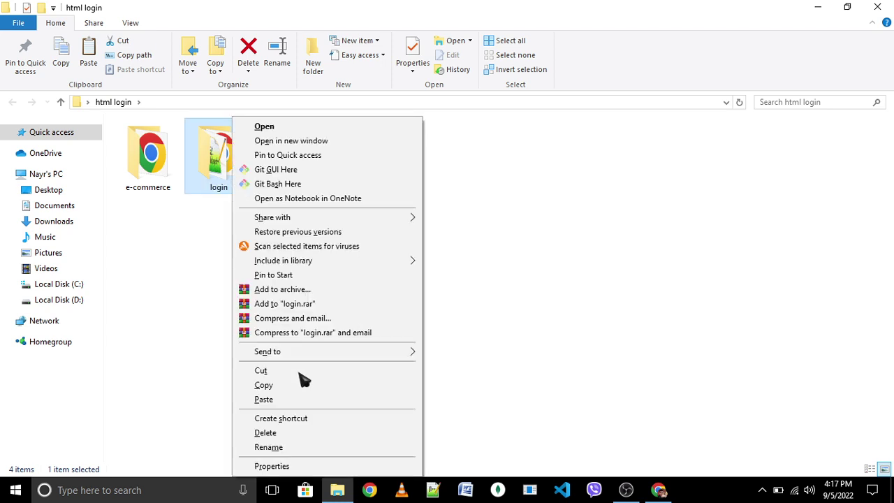
left_click(484, 311)
left_click(483, 312)
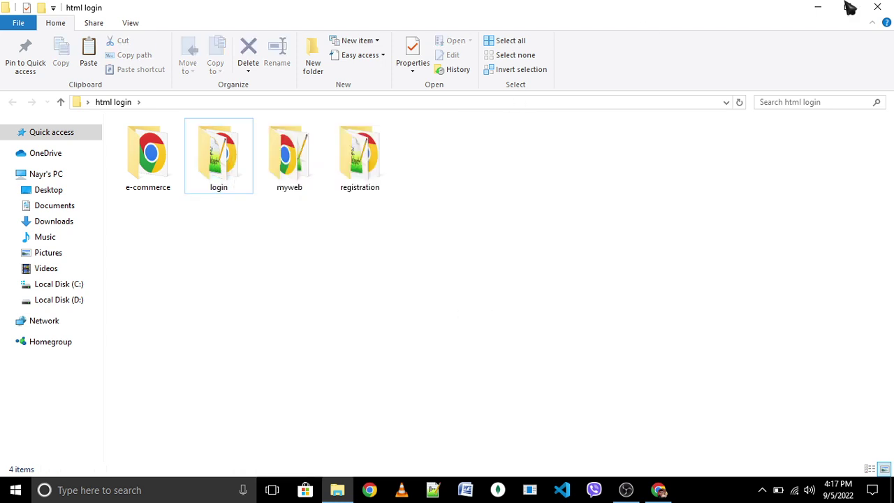
right_click(227, 157)
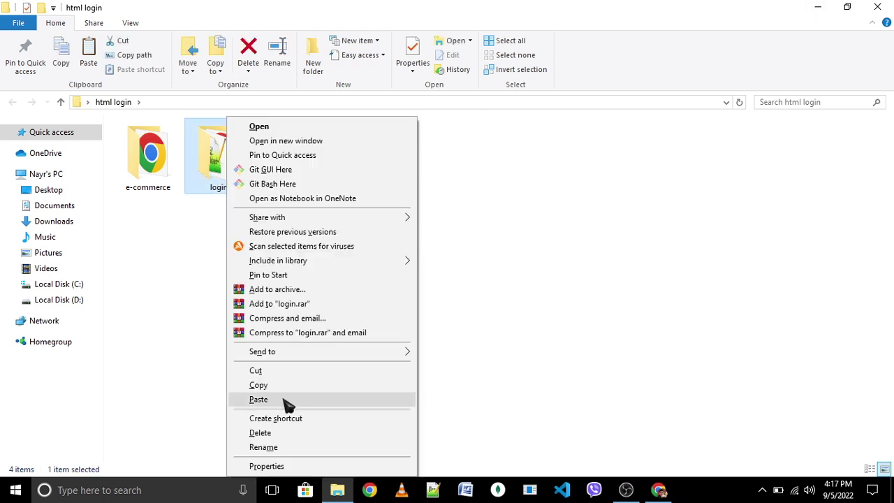
left_click(287, 401)
left_click(877, 7)
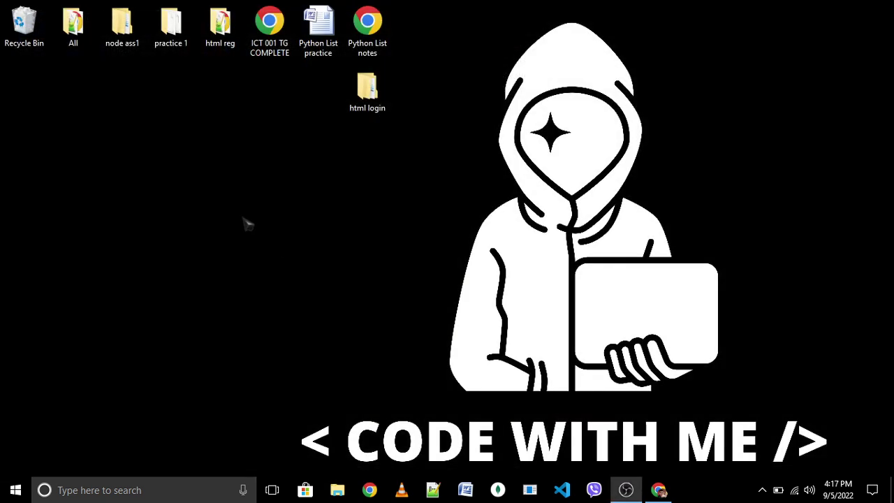
right_click(243, 219)
left_click(276, 274)
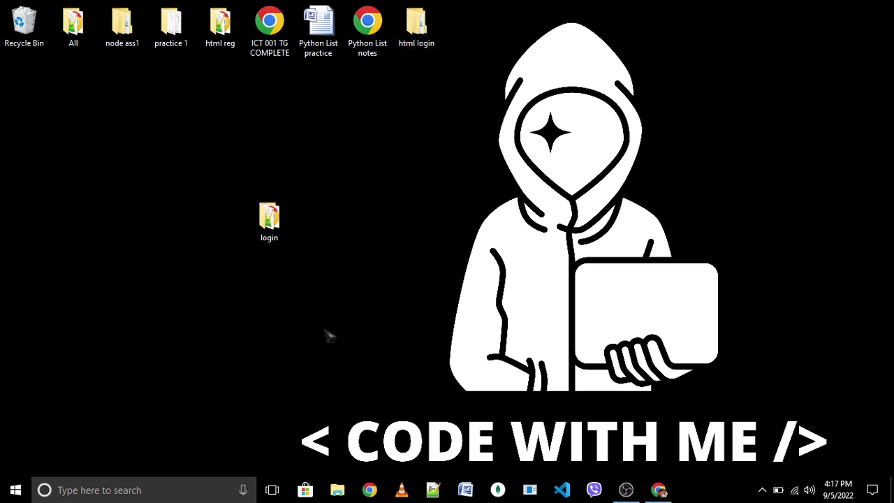
left_click_drag(283, 214, 430, 147)
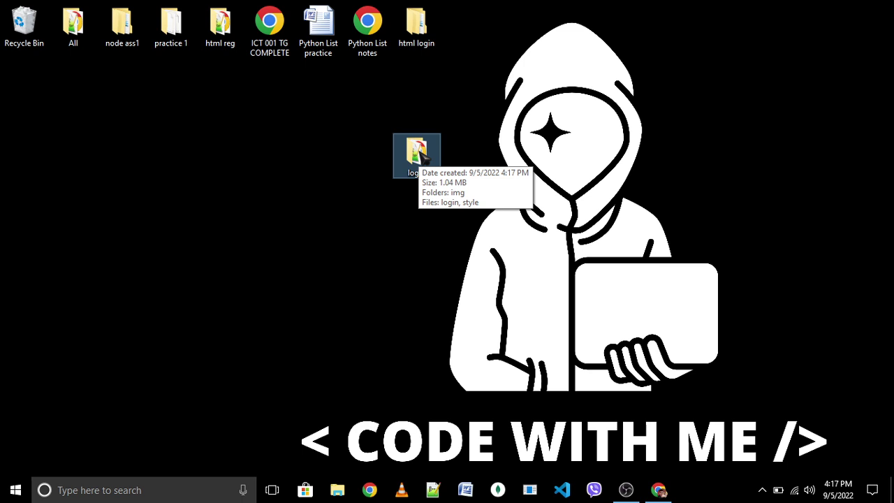
Step: Create a new folder named 'login' inside public_html and open it
left_click(659, 490)
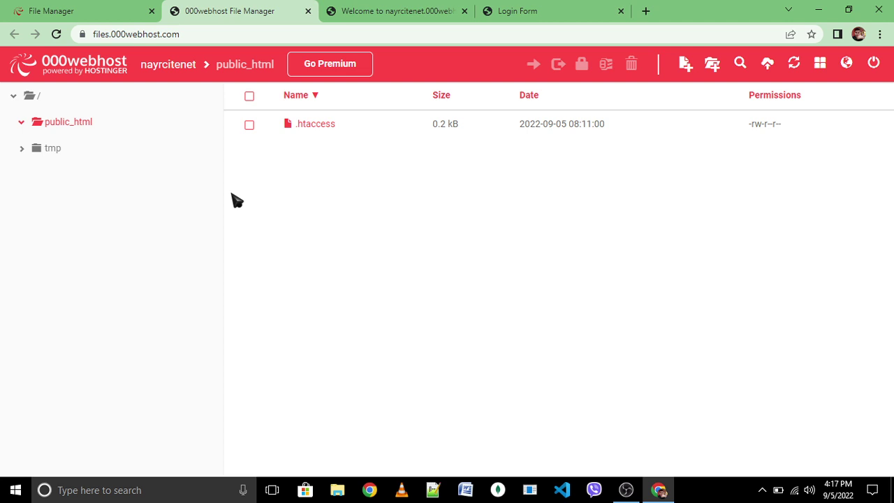
left_click(711, 66)
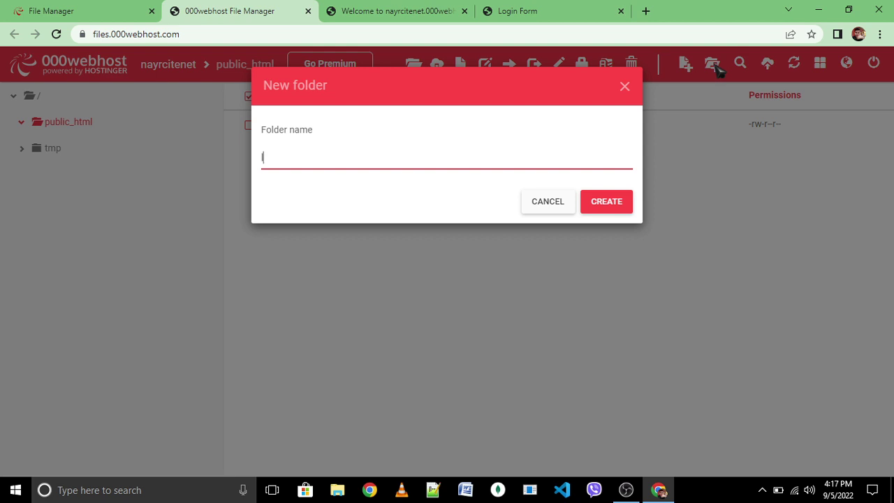
left_click(718, 65)
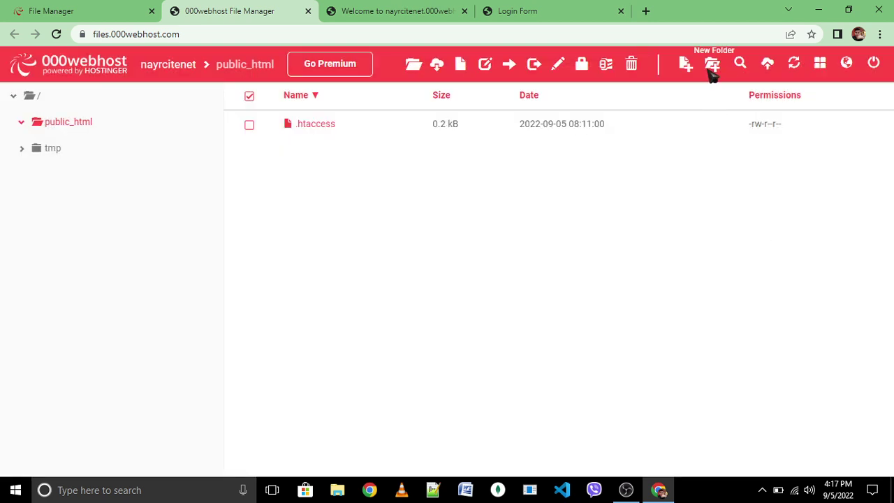
left_click(711, 66)
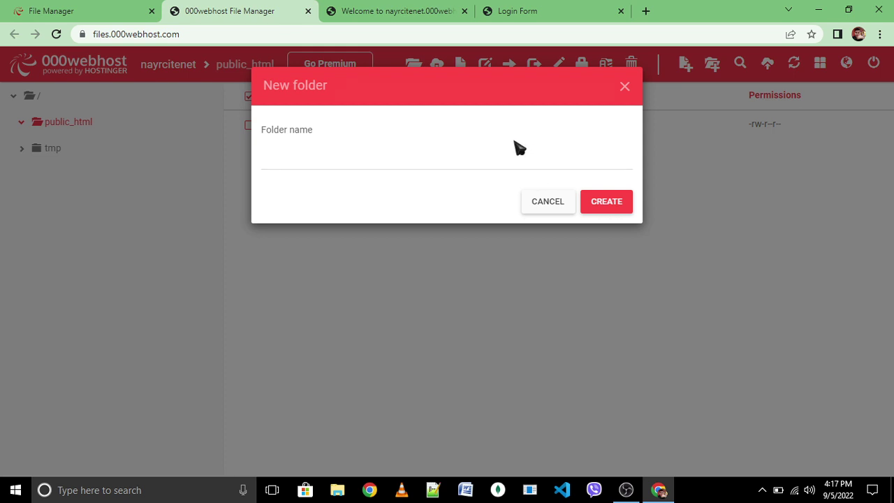
left_click(494, 163)
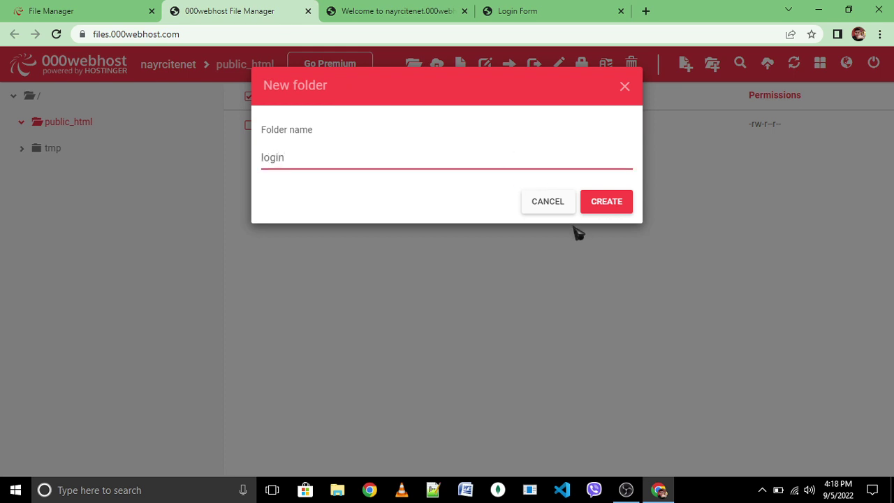
left_click(597, 206)
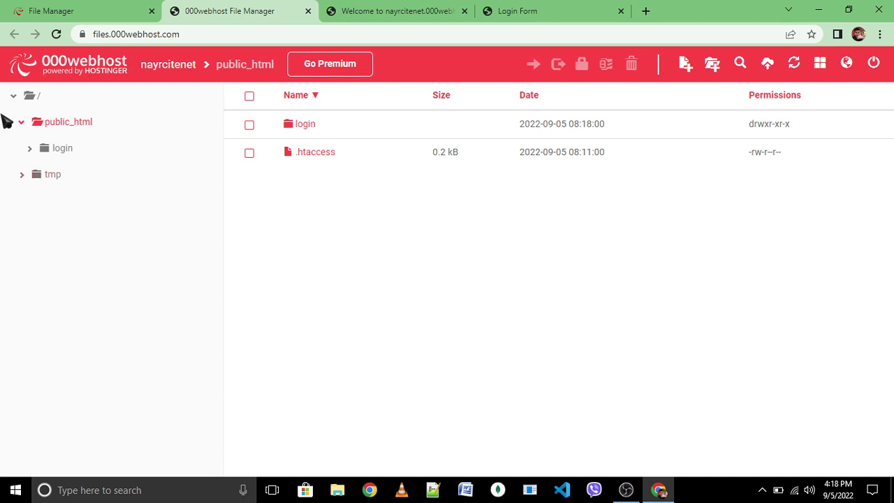
left_click(63, 148)
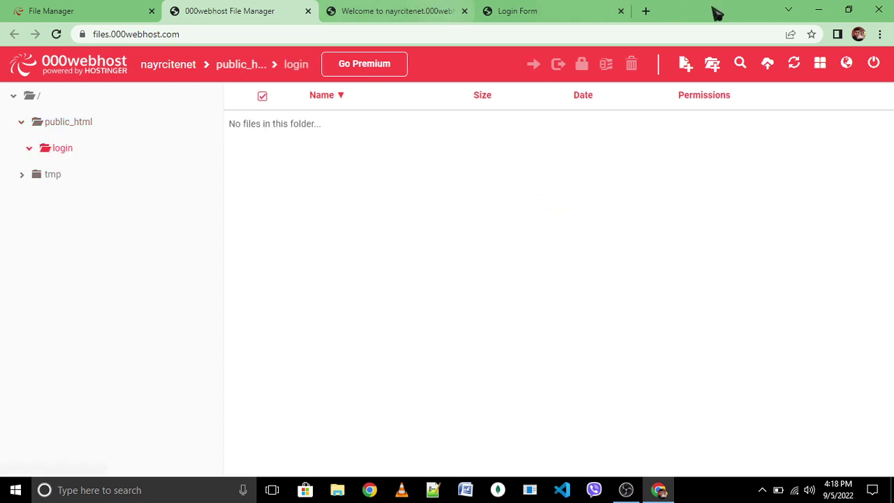
Step: View the desktop login folder (img, login, style) as Large icons, then return to Chrome
left_click(818, 10)
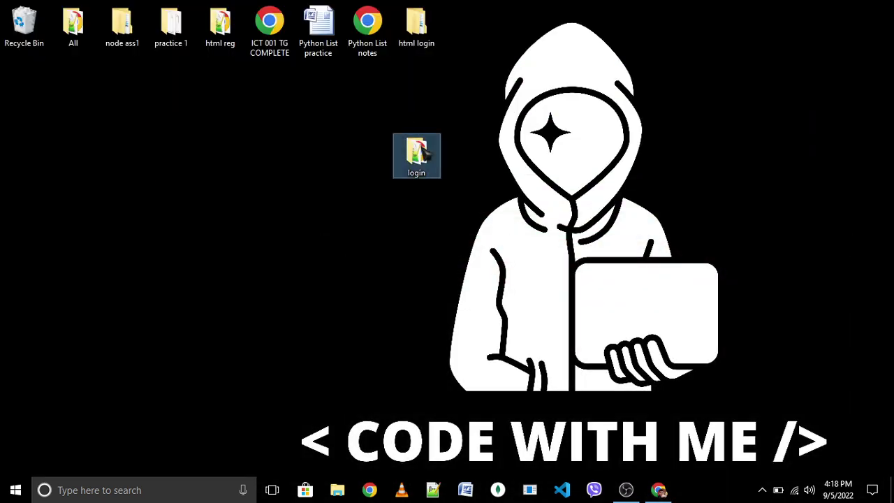
double_click(416, 148)
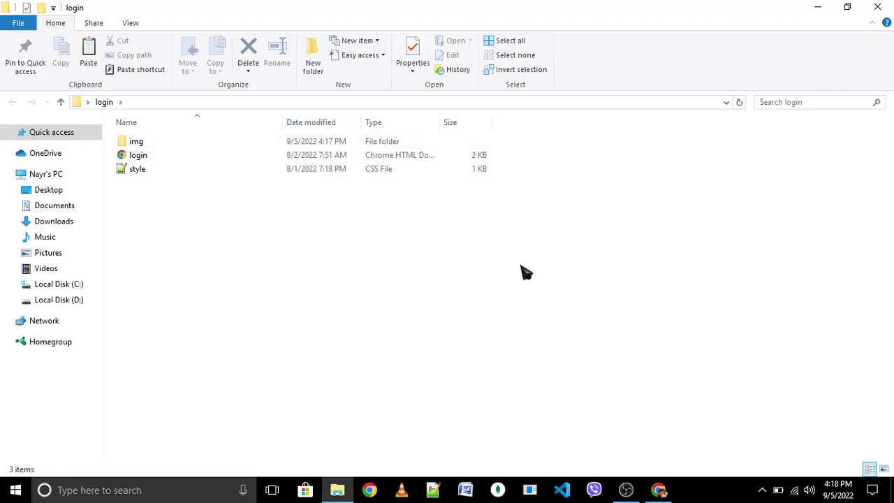
left_click(884, 469)
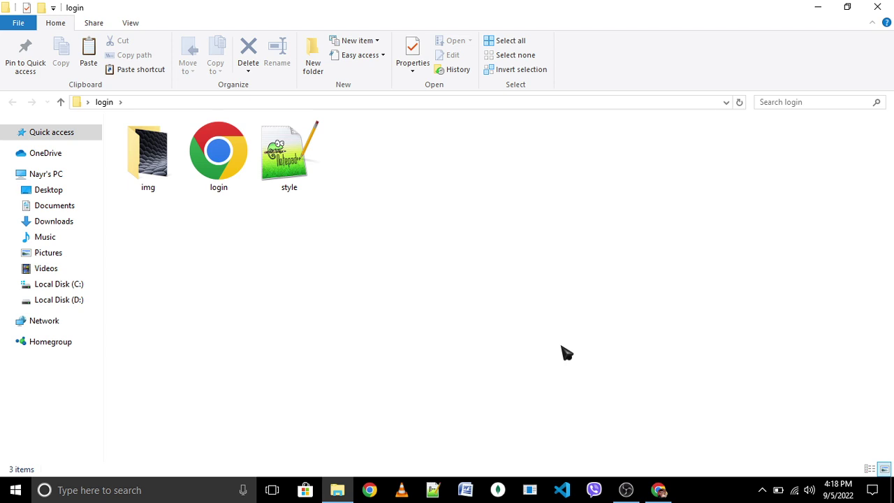
left_click(658, 490)
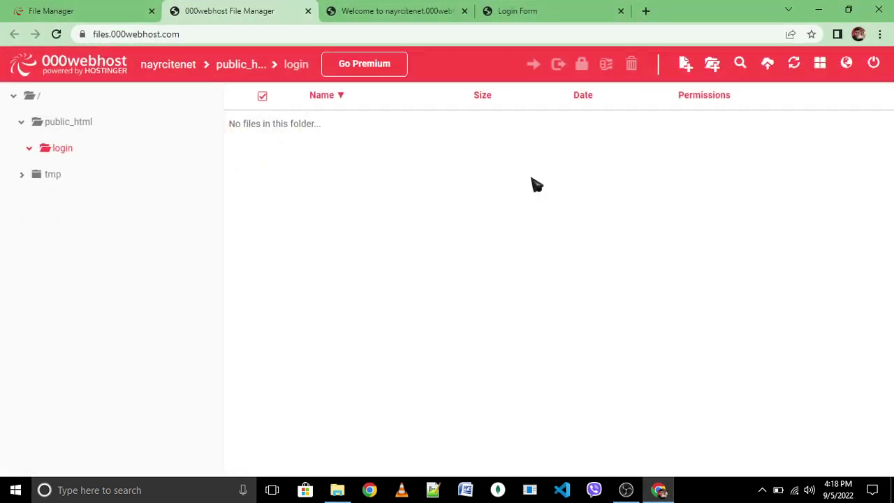
Step: Upload login.html and style.css from Desktop\login into the online login folder
left_click(770, 67)
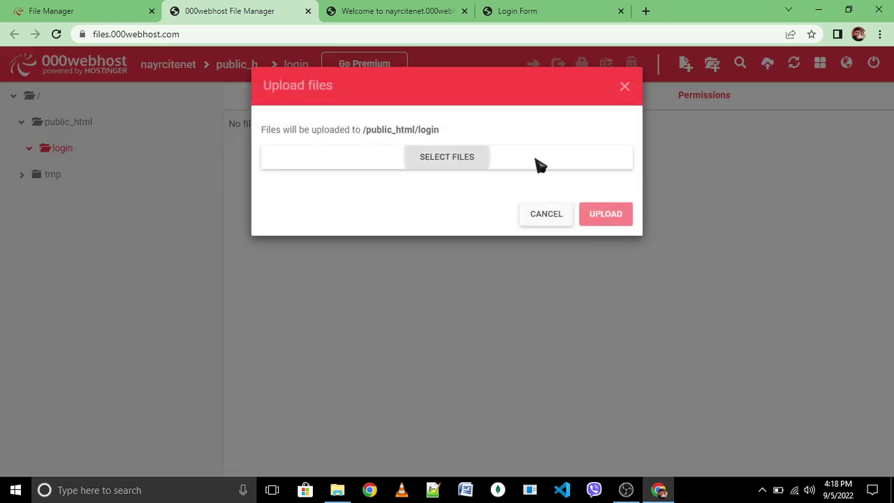
left_click(540, 164)
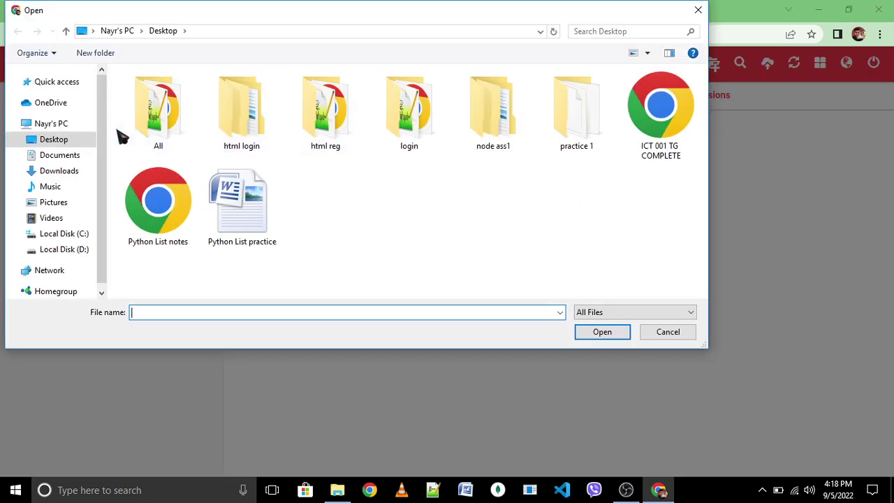
double_click(441, 104)
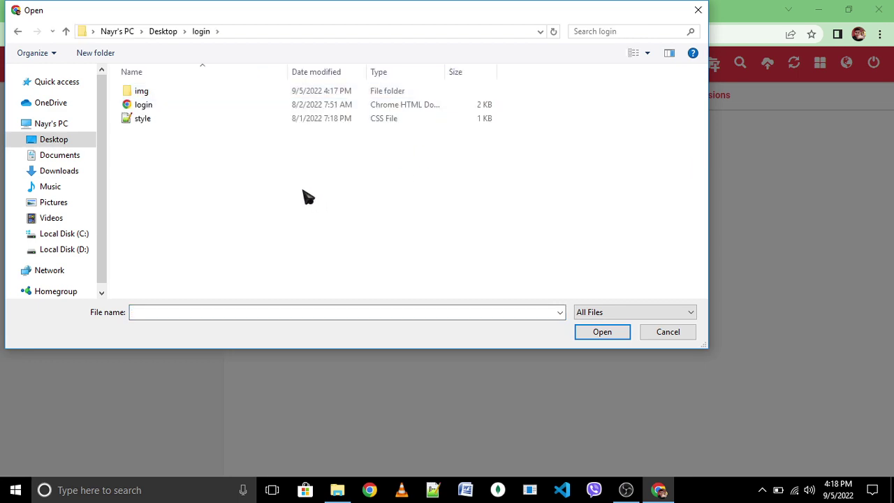
left_click_drag(316, 129, 314, 104)
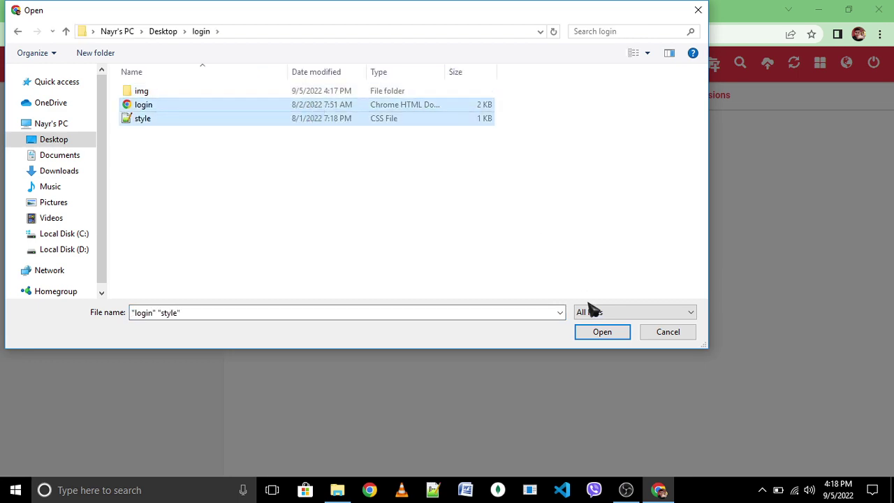
left_click(602, 331)
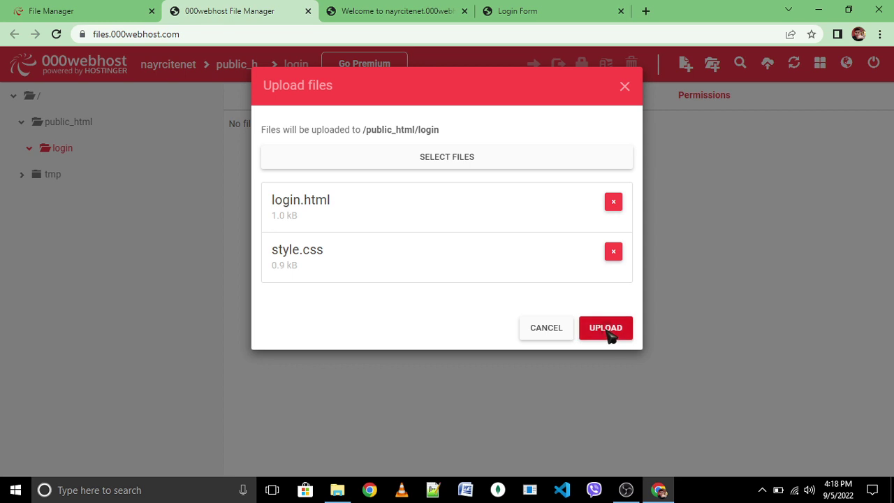
left_click(604, 333)
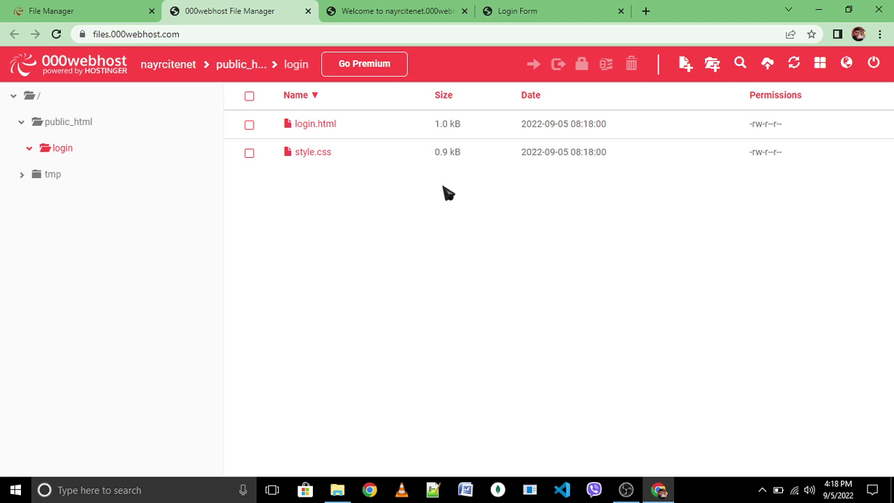
left_click(338, 490)
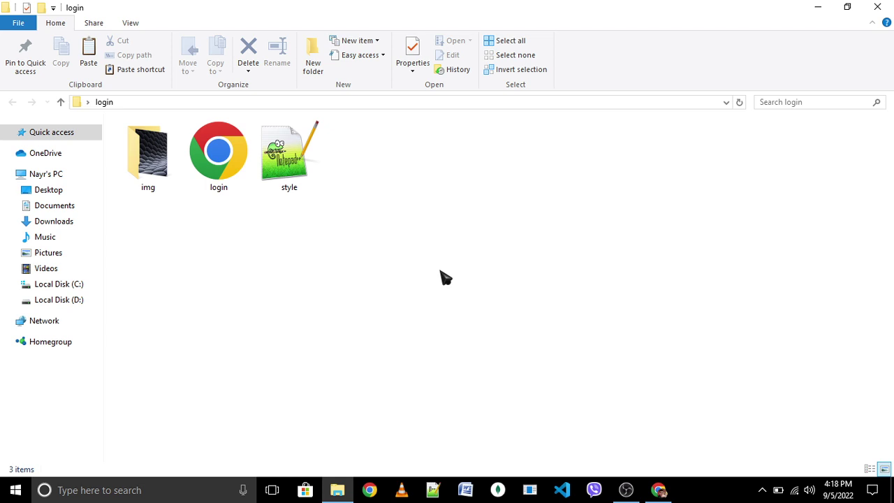
Step: Create an 'img' folder inside the online login folder and open it, after checking the local img contents
left_click(339, 489)
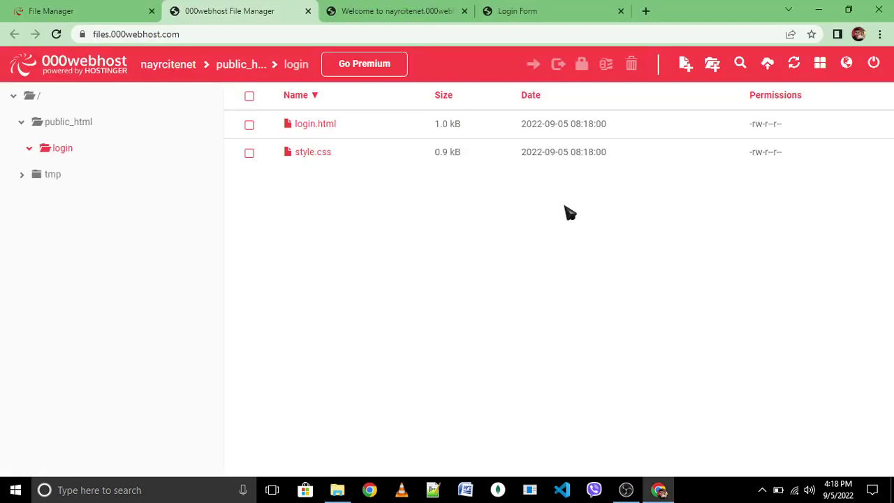
left_click(712, 64)
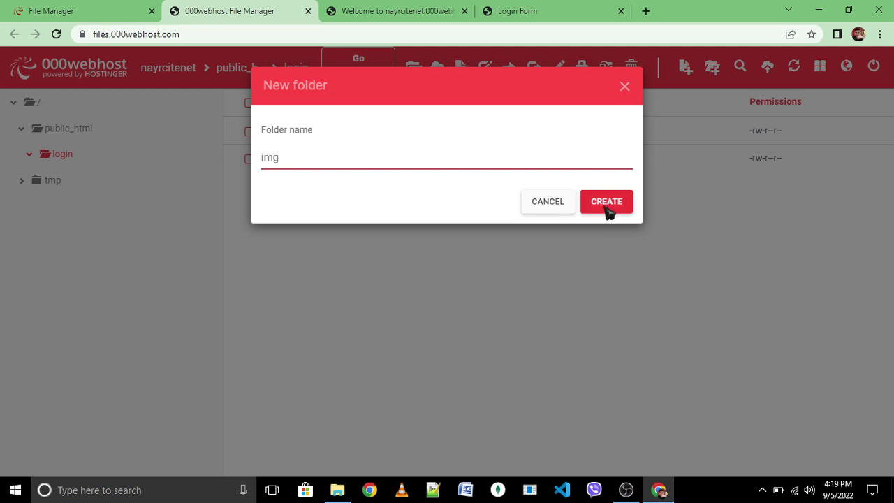
left_click(607, 208)
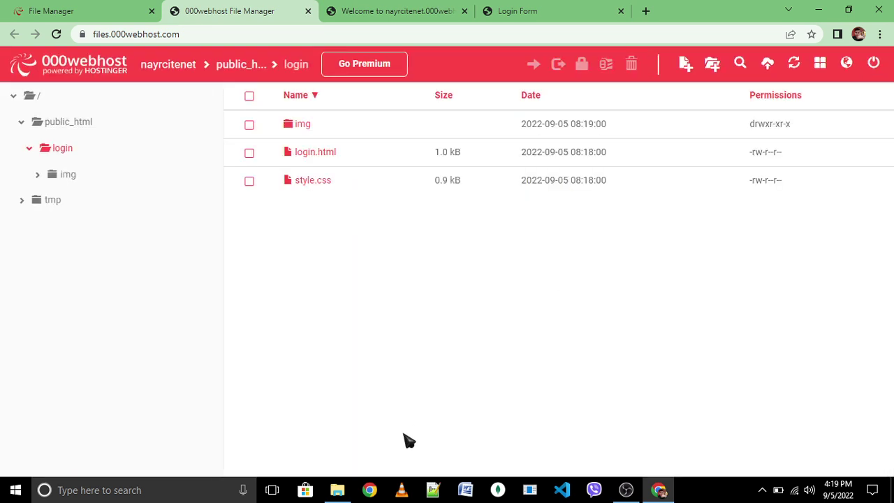
left_click(338, 489)
double_click(156, 172)
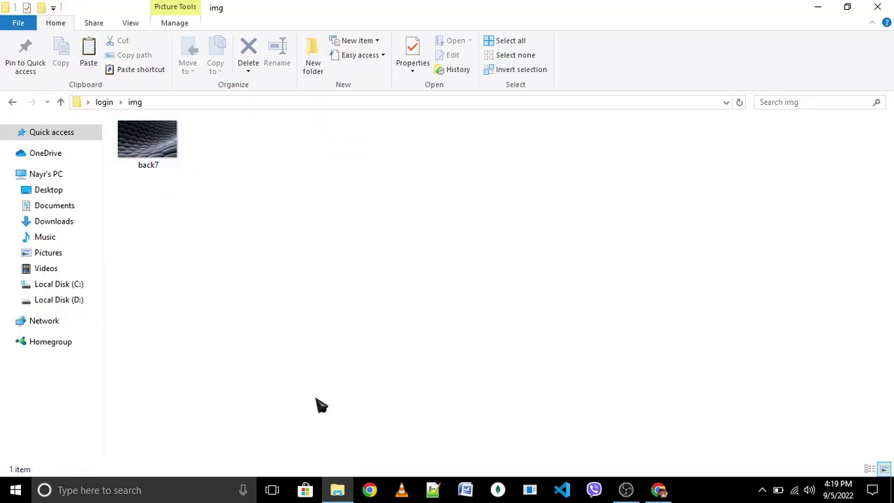
left_click(337, 490)
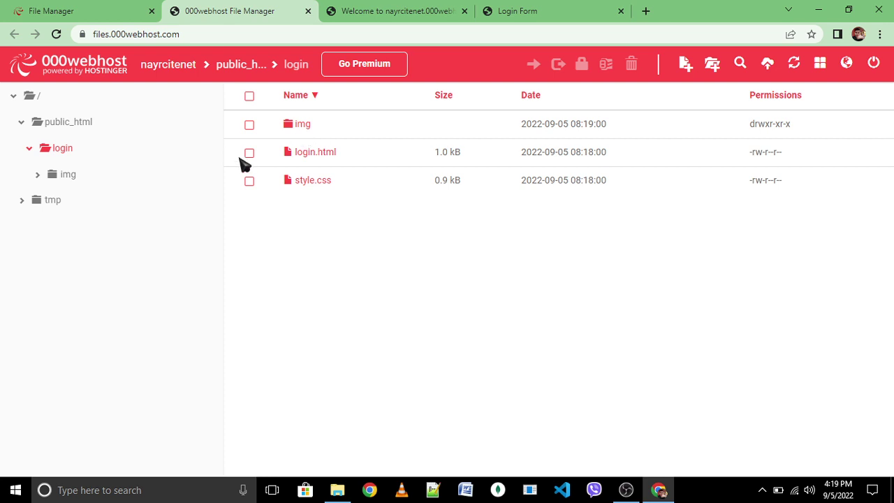
left_click(68, 175)
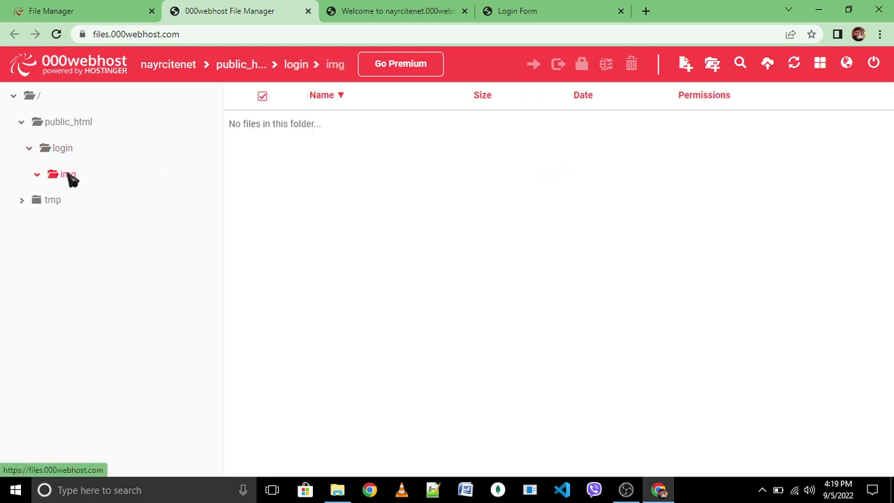
Step: Upload back7.jpg from the local img folder into login/img, then return to the login folder
left_click(768, 64)
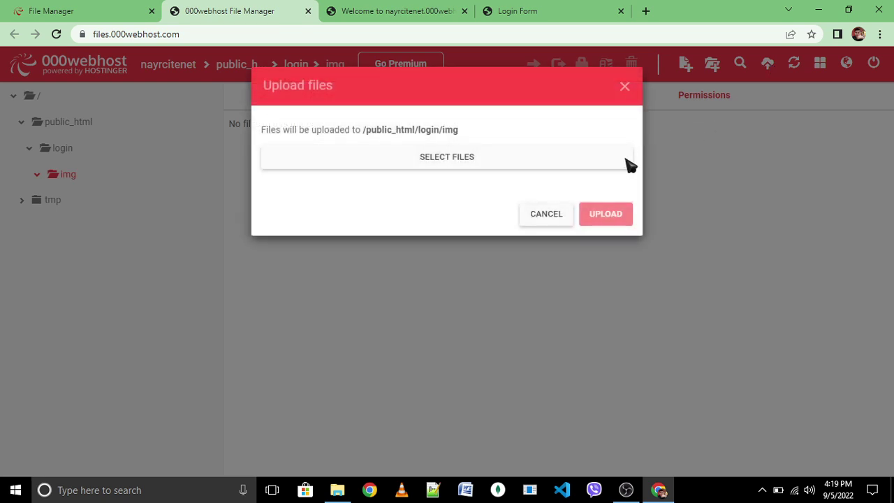
left_click(629, 165)
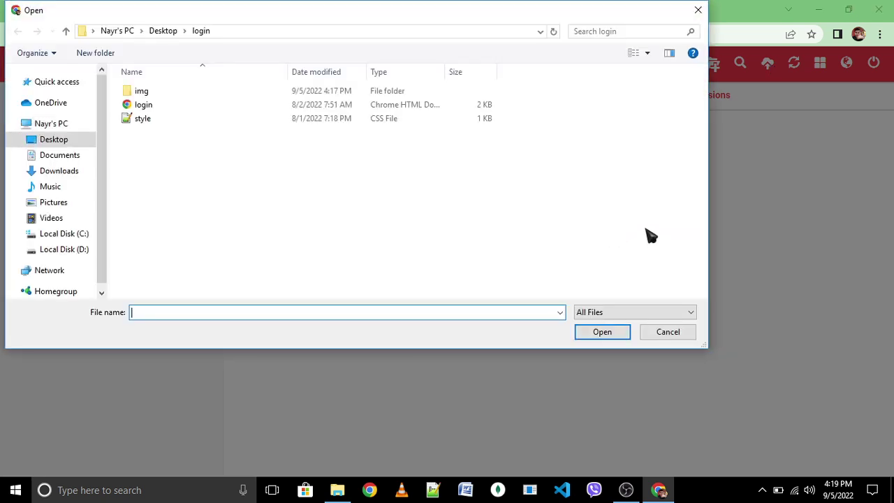
left_click(162, 99)
double_click(163, 99)
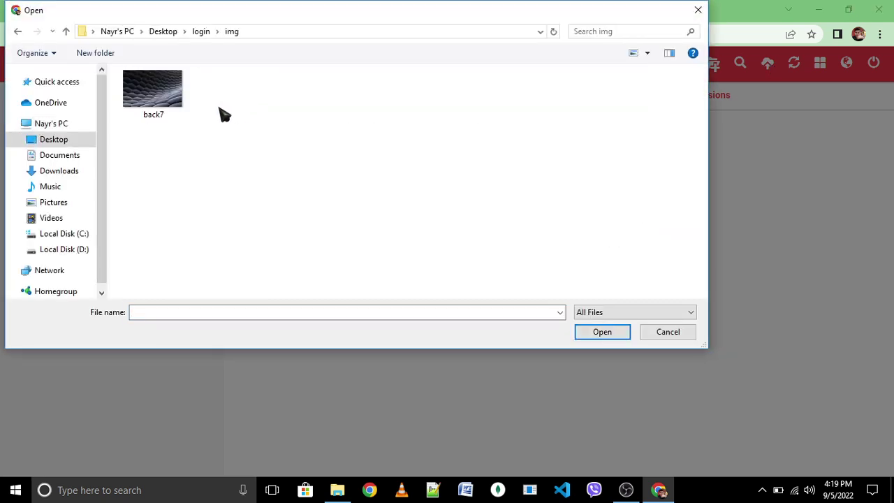
left_click(172, 99)
left_click(602, 331)
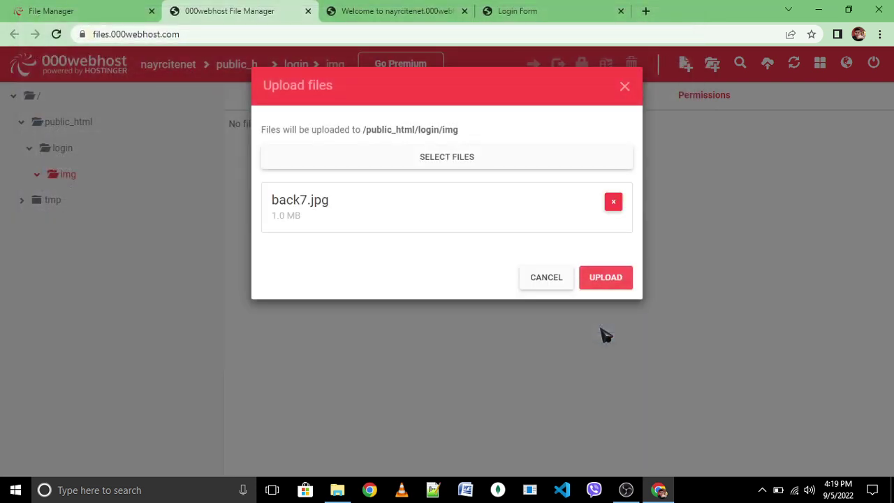
left_click(607, 284)
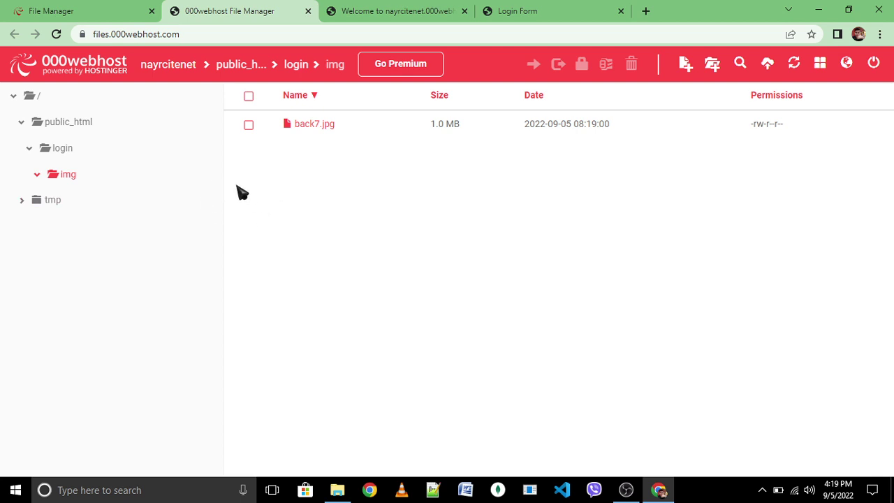
left_click(65, 152)
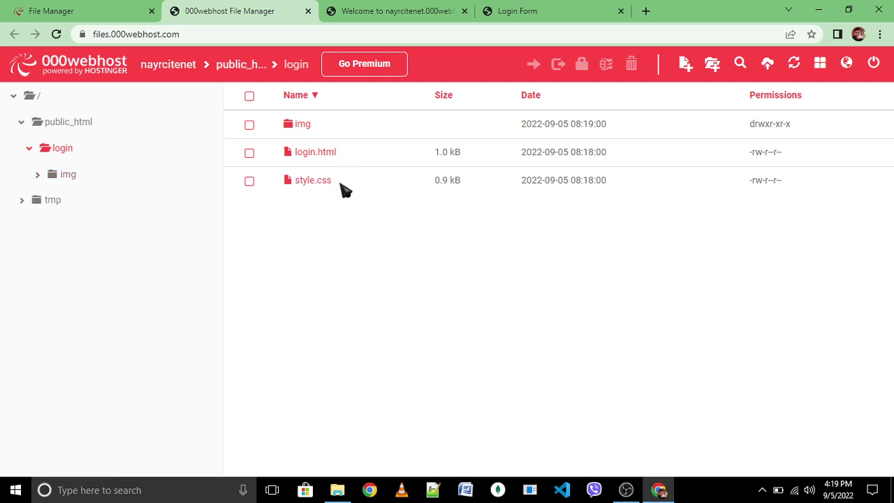
Step: Select login.html and bring up its actions to open the live page in a new tab
left_click(250, 154)
right_click(254, 168)
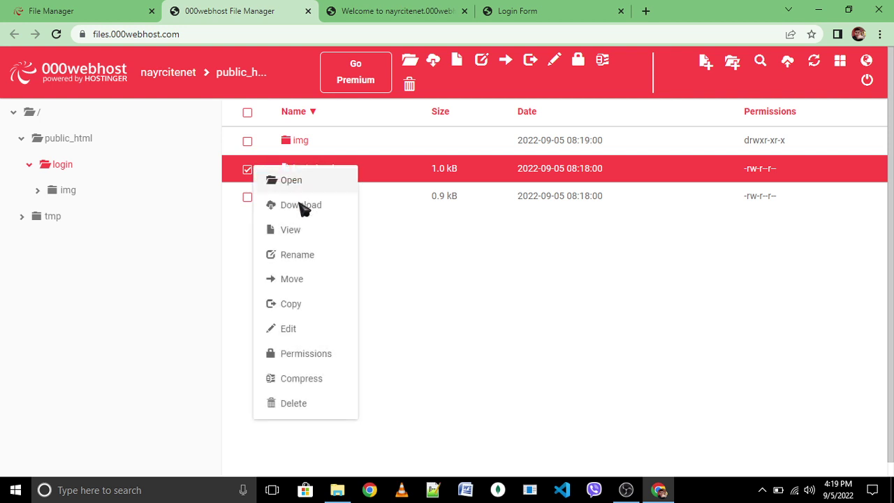
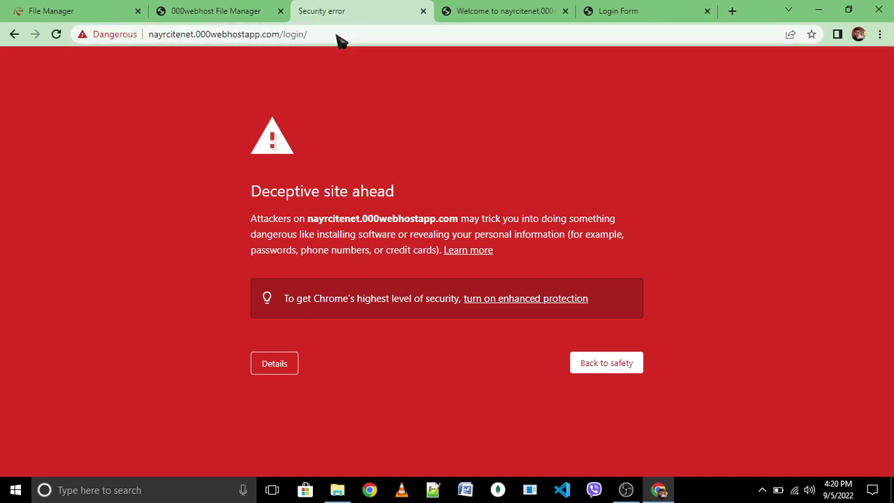
Step: Check the Dangerous site info and the /login/ address behind the 'Deceptive site ahead' warning
left_click(340, 38)
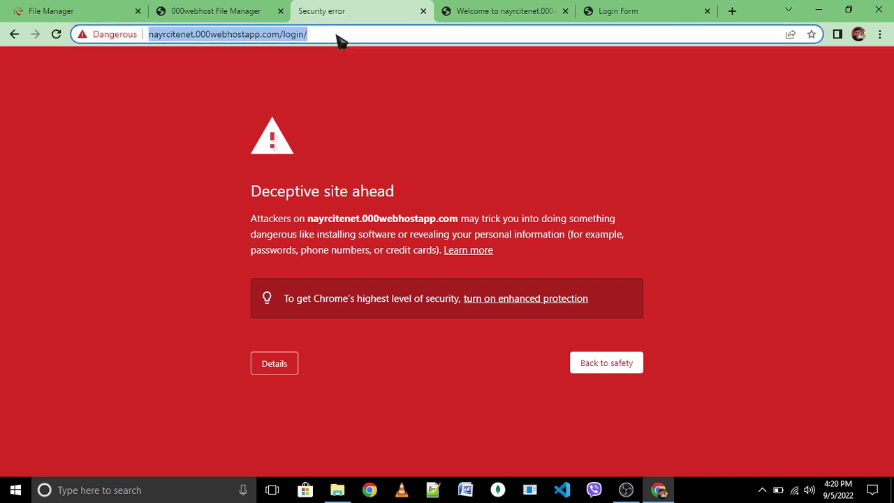
left_click(128, 37)
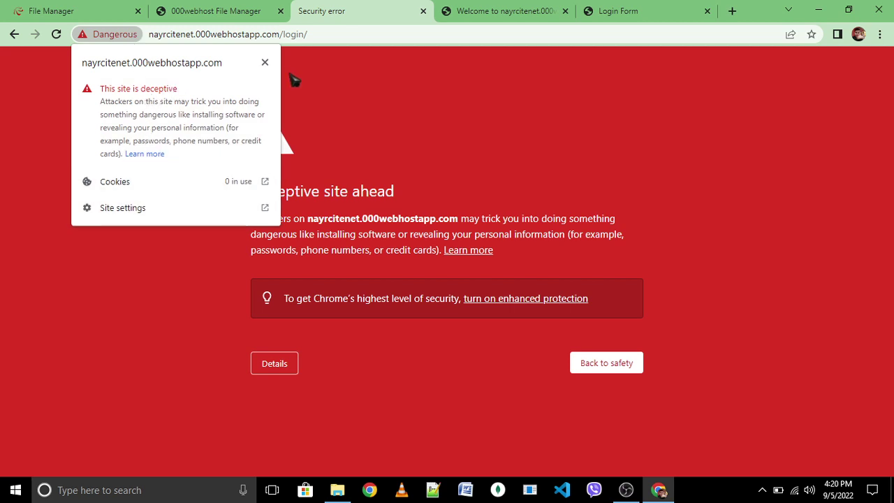
left_click(264, 62)
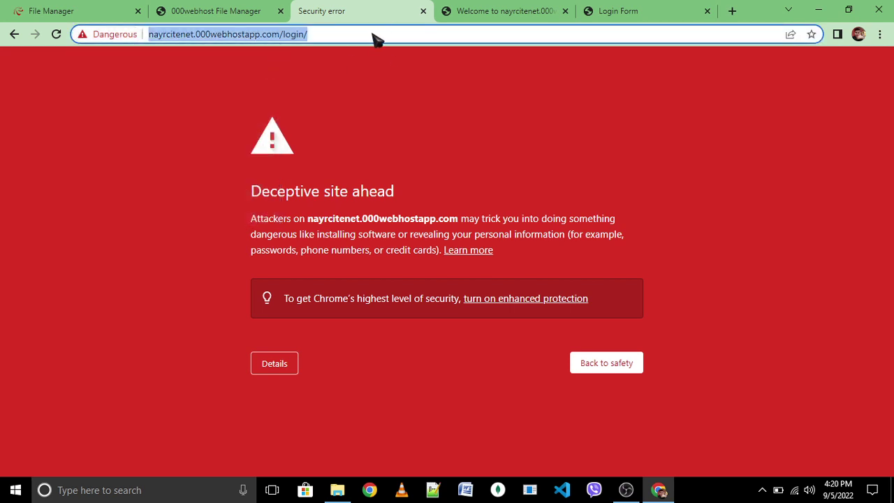
left_click(377, 39)
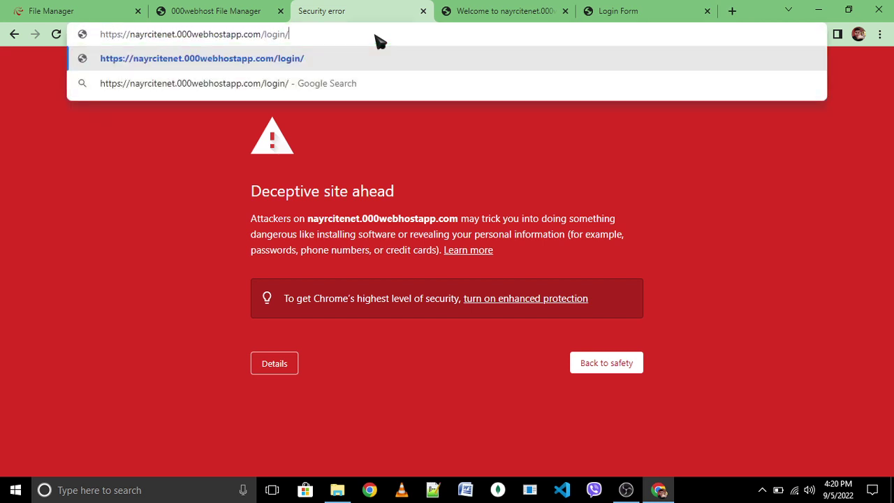
left_click(472, 142)
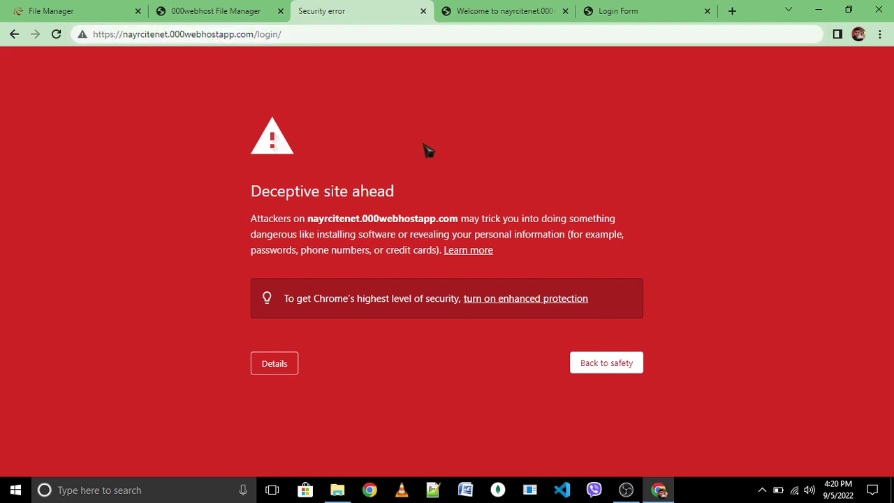
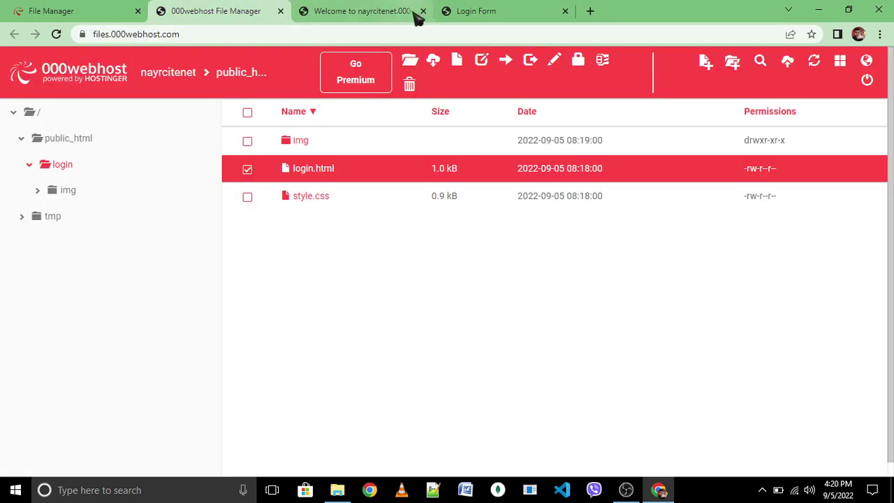
Step: Close the Welcome page and view login.html, which opens to Chrome's 'Deceptive site ahead' warning
left_click(423, 11)
right_click(318, 171)
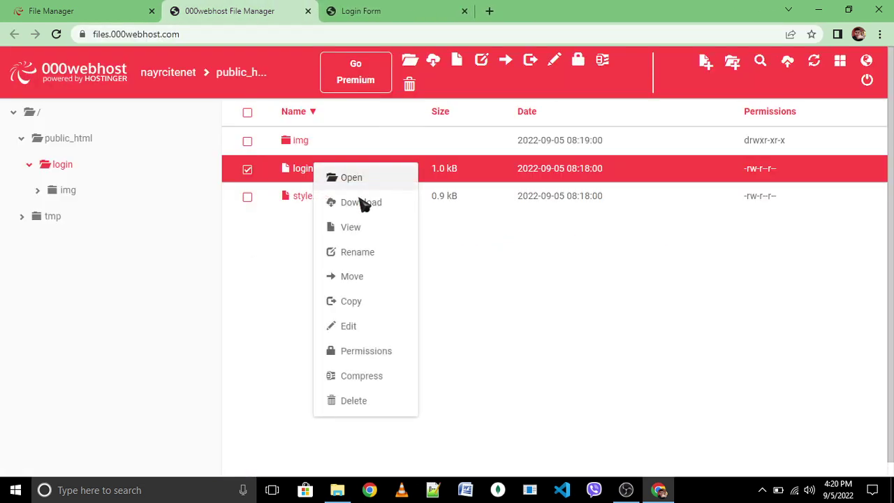
left_click(363, 237)
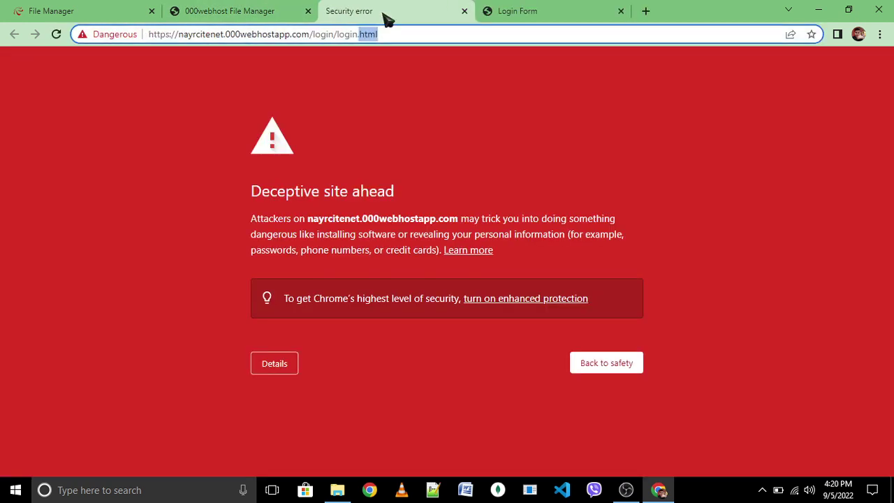
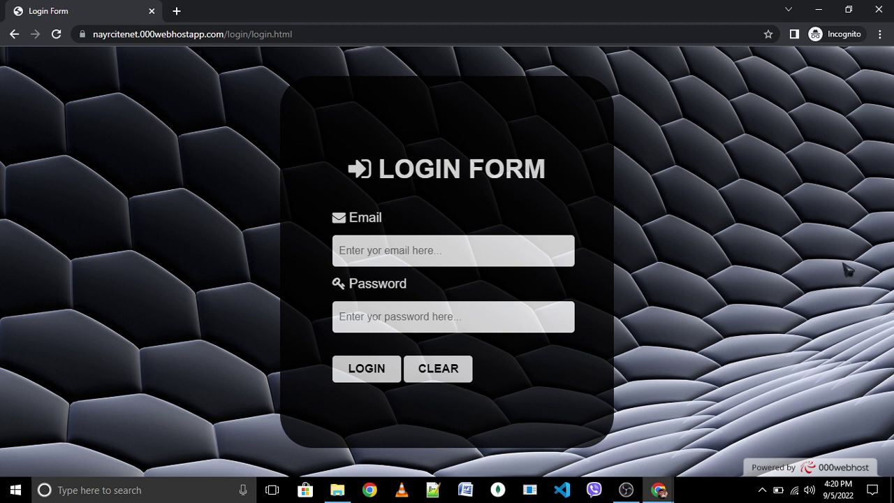
left_click(325, 33)
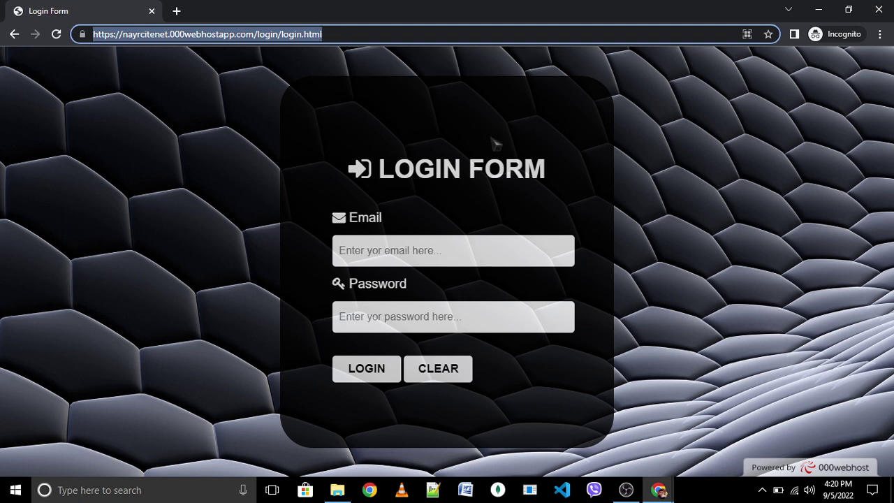
left_click(648, 236)
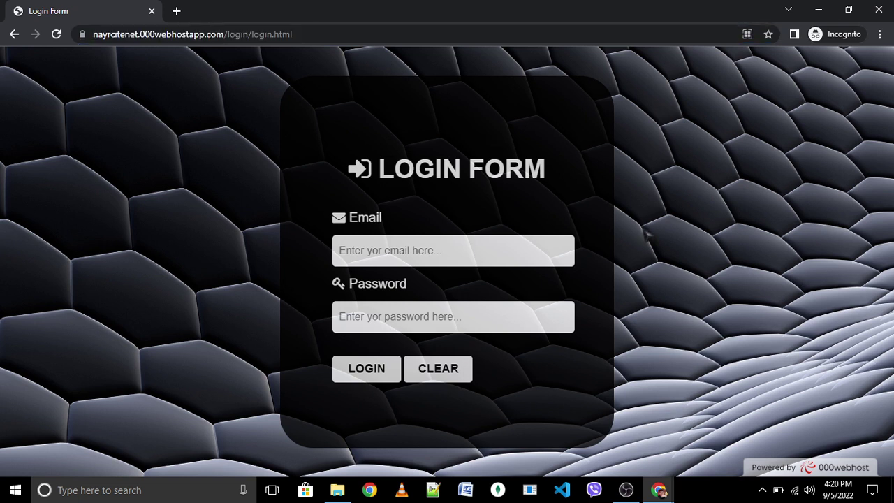
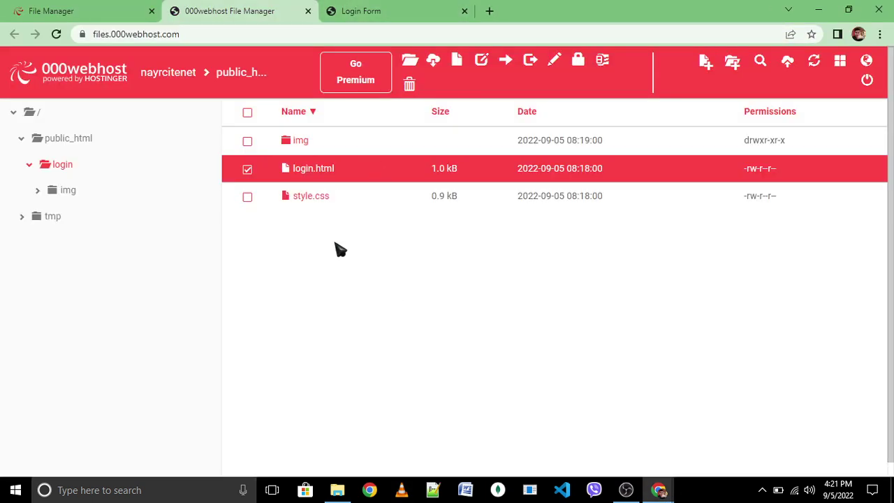
Step: Compare the live login page with login.html's code, then close login.html unchanged
mouse_move(659, 490)
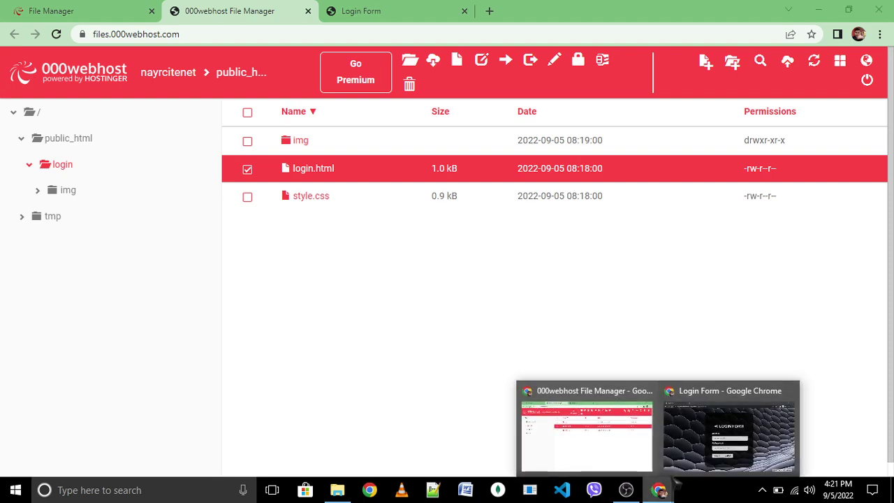
left_click(720, 427)
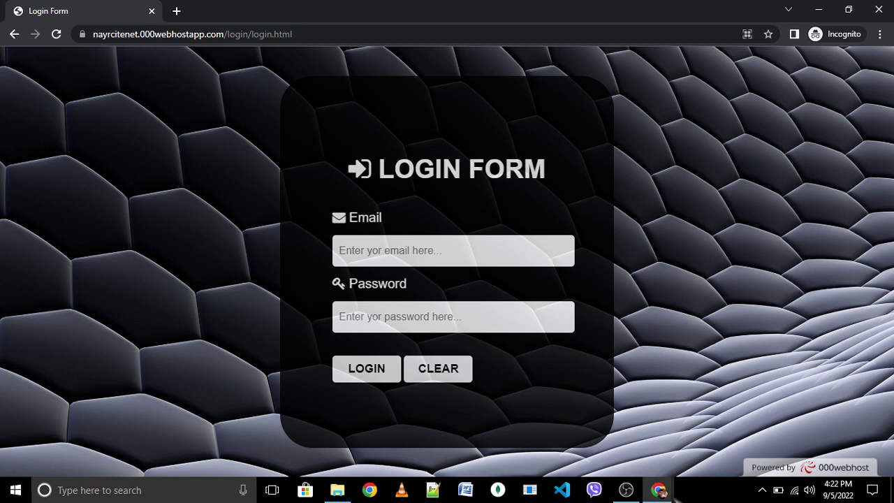
mouse_move(658, 489)
left_click(613, 453)
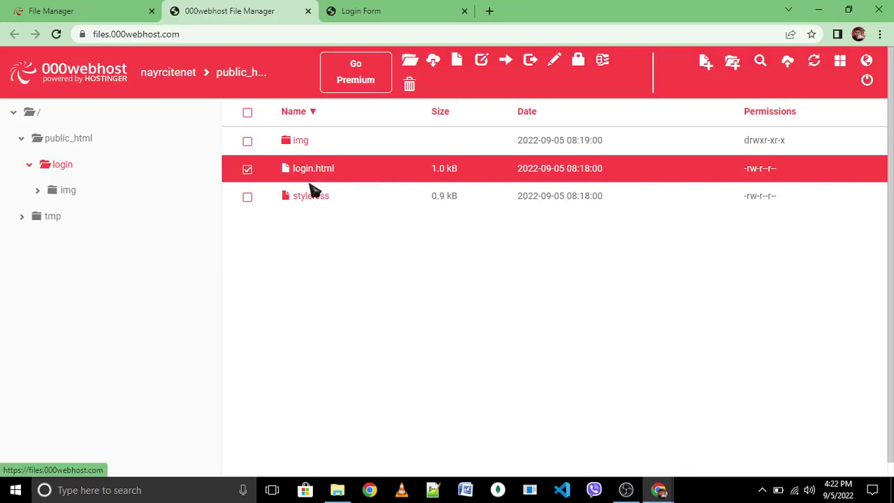
right_click(310, 175)
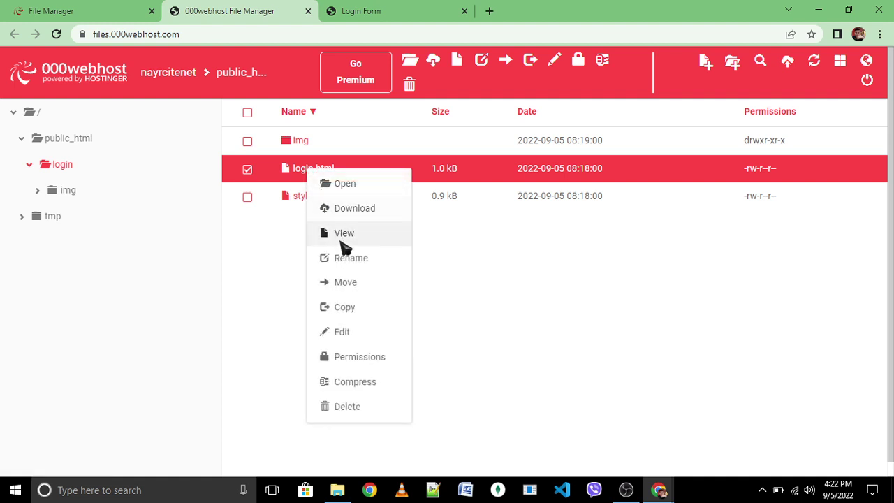
left_click(357, 333)
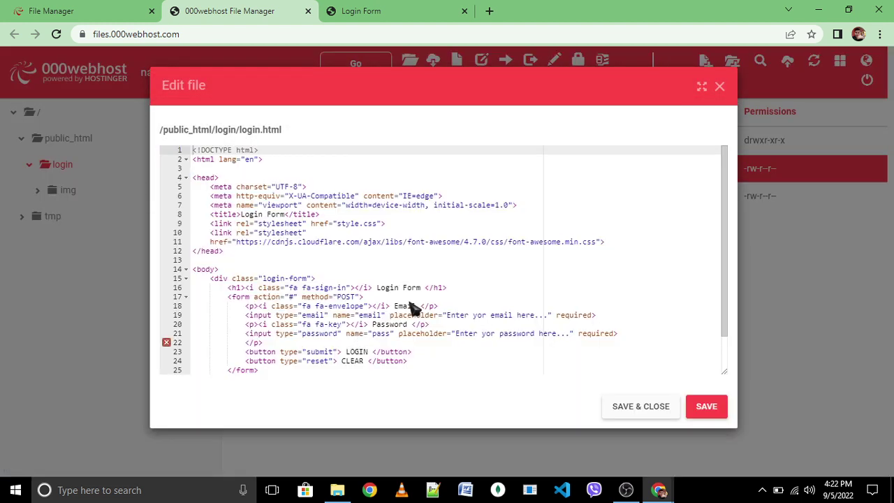
left_click(478, 296)
key("Down")
key("Down")
key("Down")
key("Down")
key("Down")
key("Down")
key("Down")
key("Down")
key("Down")
key("Down")
key("Down")
key("Down")
key("Down")
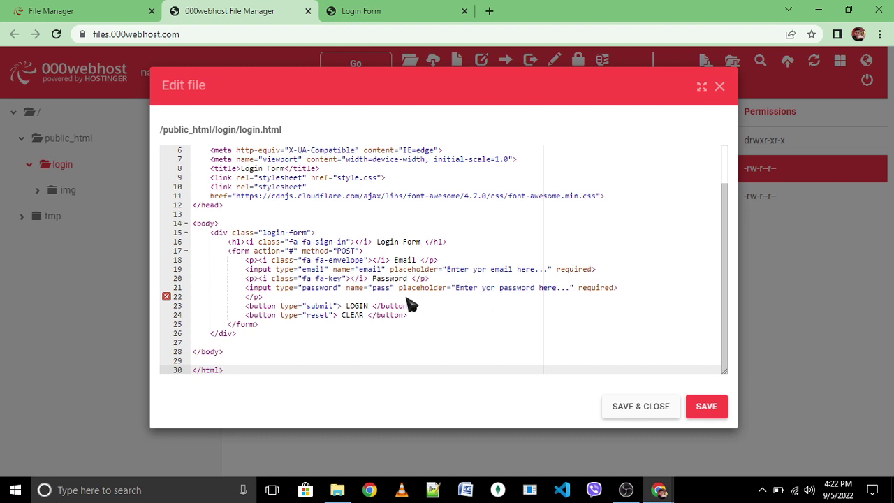
double_click(266, 308)
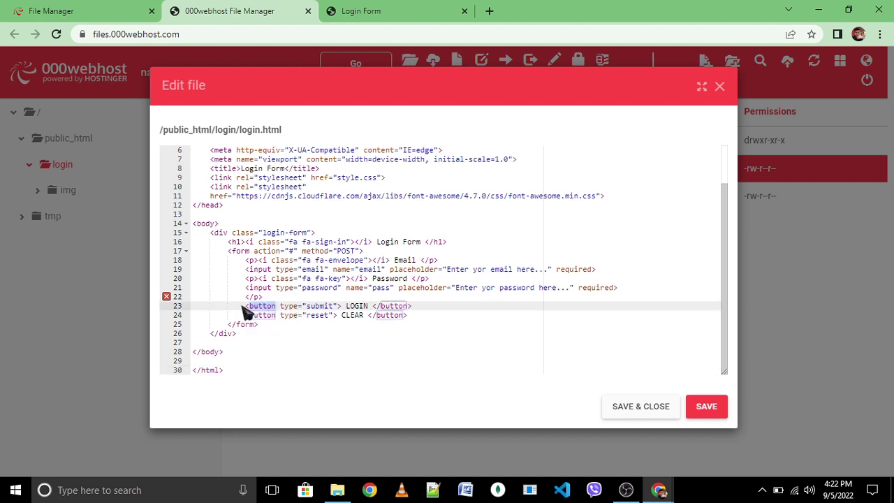
left_click(248, 251)
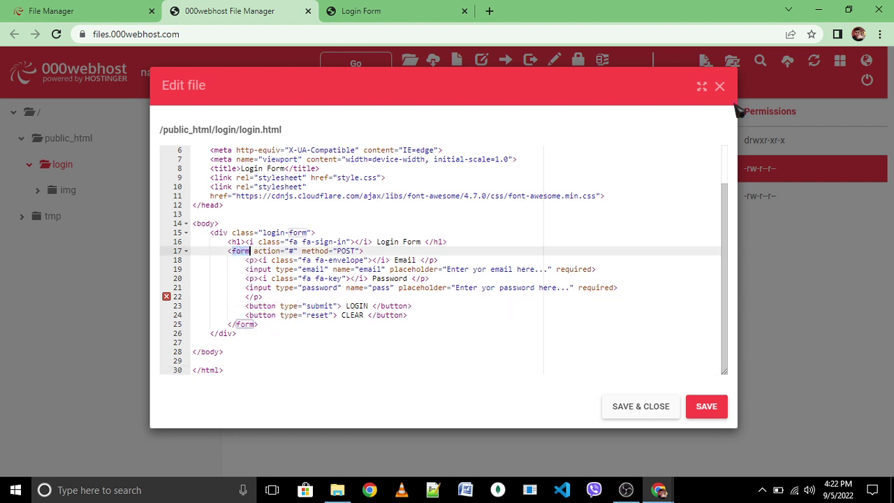
left_click(720, 87)
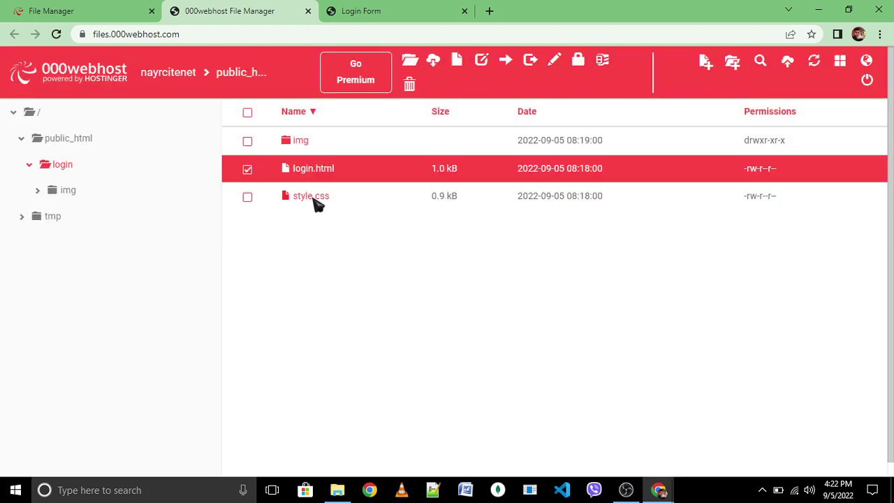
Step: Append a 'form button:hover{ color:blue; }' rule to the end of style.css and save it
right_click(314, 200)
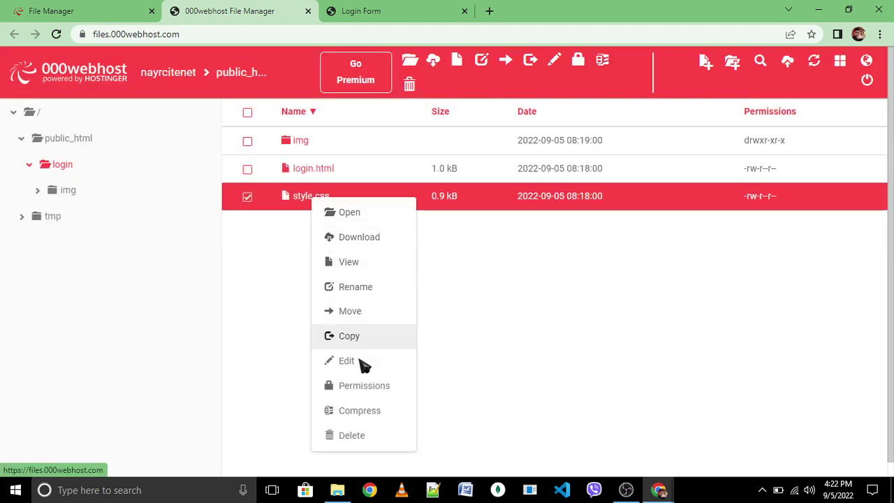
left_click(362, 363)
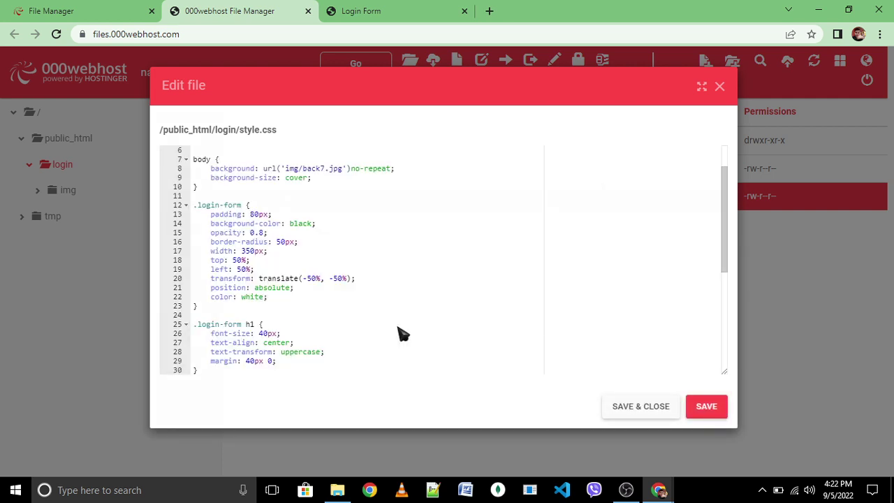
left_click(398, 326)
key("Down")
key("Down")
key("Down")
key("Down")
key("Down")
key("Down")
key("Down")
key("Down")
key("Down")
key("Down")
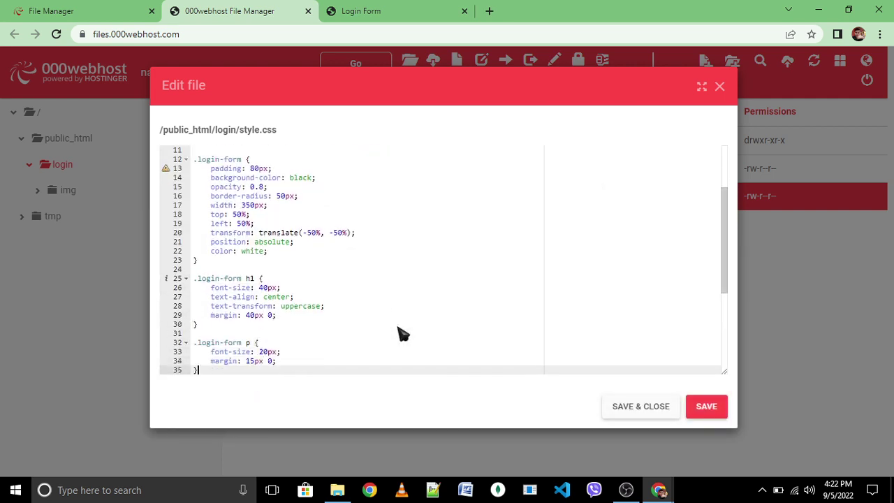
key("Down")
key("Down")
key("Down")
key("Down")
key("Down")
key("Down")
key("Down")
key("Down")
key("Down")
key("Down")
key("Down")
key("Down")
key("Down")
key("Down")
key("Down")
key("Down")
key("Down")
key("Down")
key("Down")
key("Down")
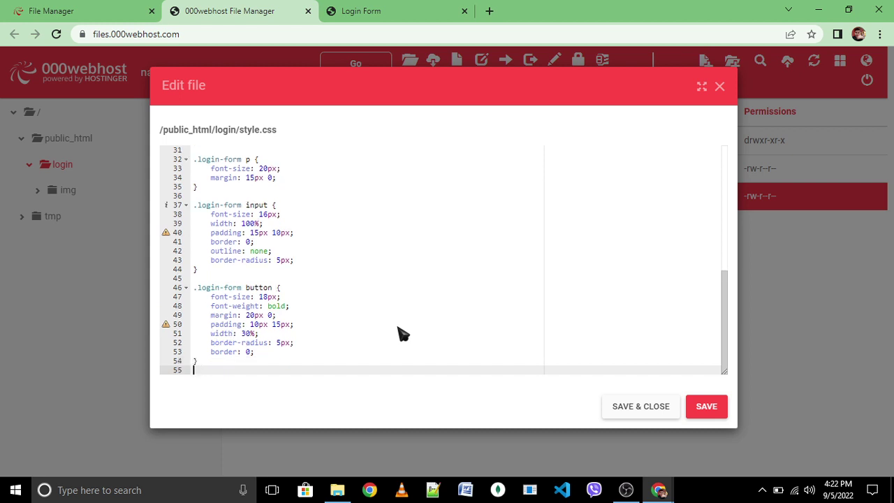
key("Return")
key("Return")
key("Return")
key("Return")
key("Up")
key("Up")
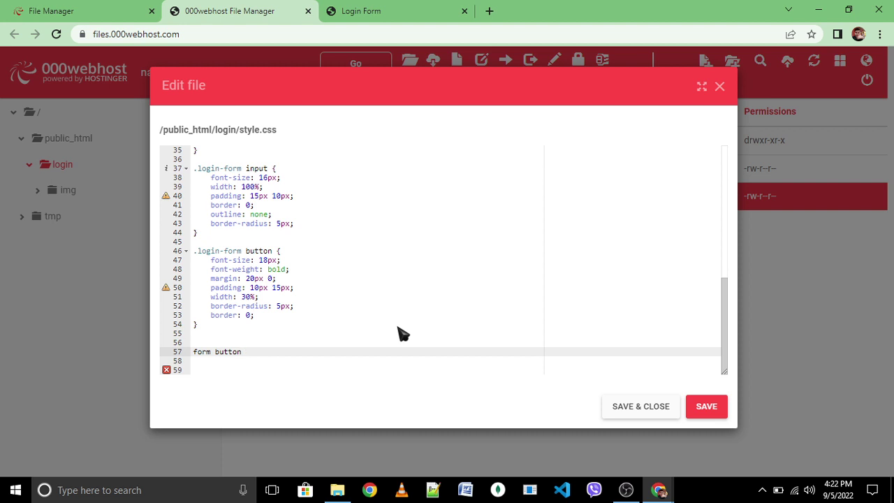
key("Return")
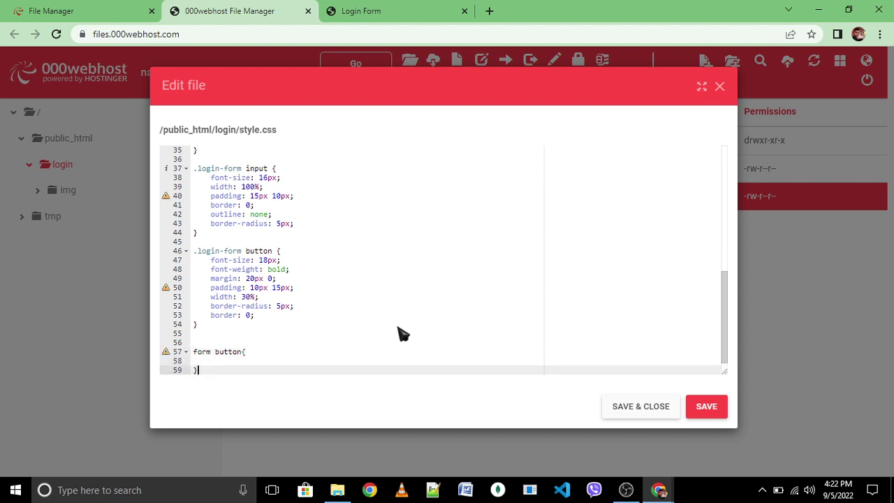
key("Left")
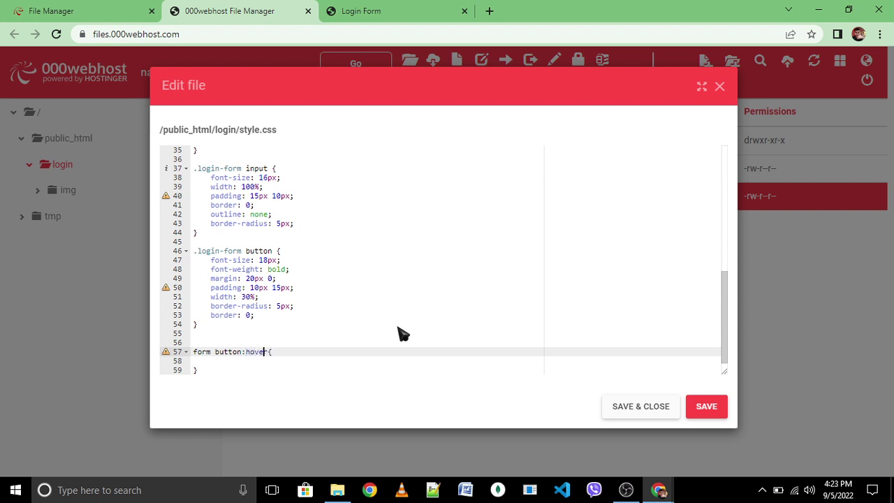
key("Down")
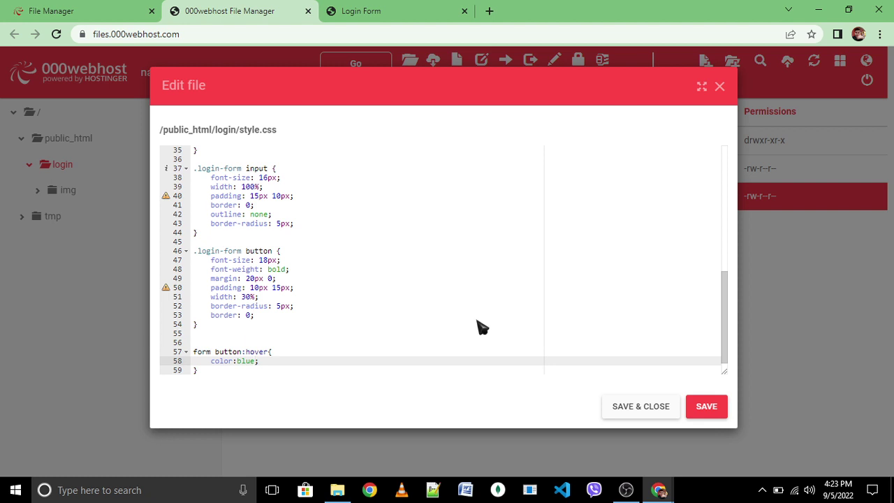
left_click(706, 407)
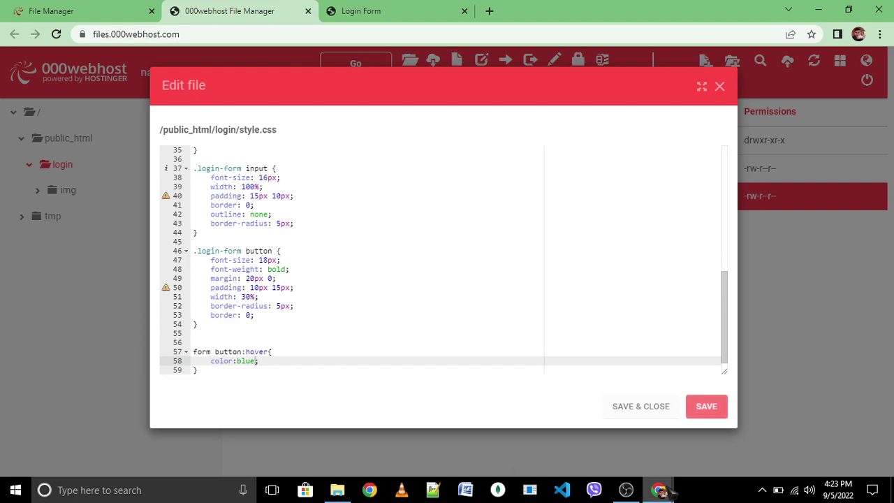
Step: Reload the live login page to show the new blue hover style on the button
mouse_move(672, 492)
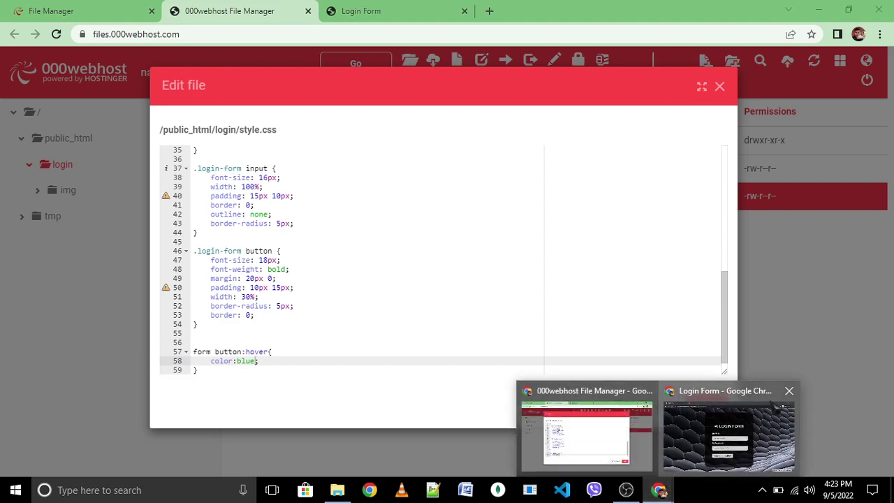
left_click(772, 405)
left_click(57, 35)
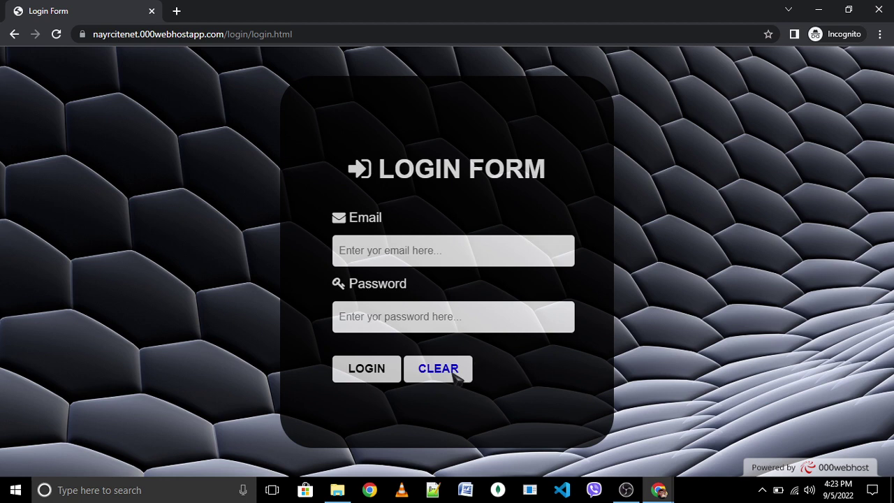
left_click(370, 489)
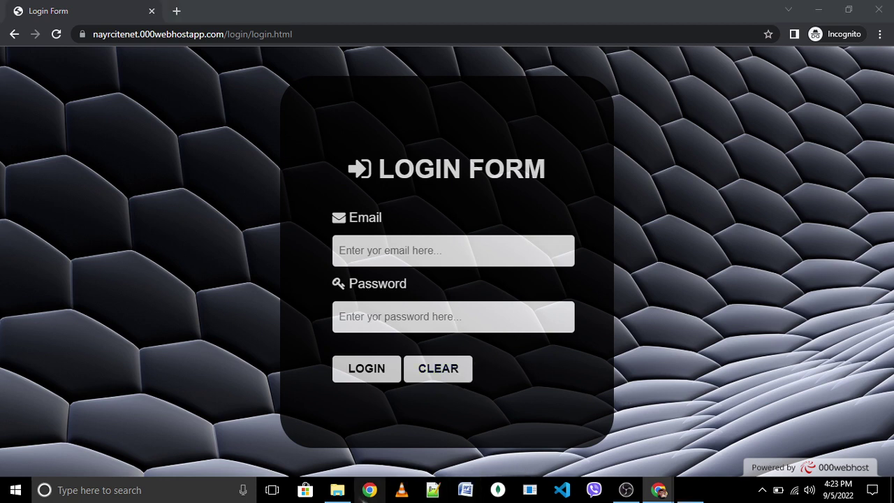
mouse_move(353, 493)
left_click(766, 21)
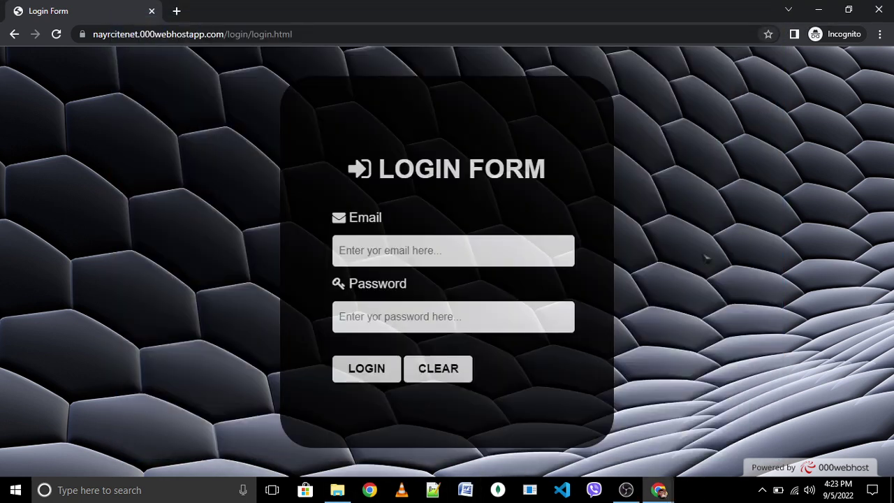
Step: Save and close the style.css editor, list public_html, and minimize both Chrome windows
mouse_move(659, 490)
left_click(597, 447)
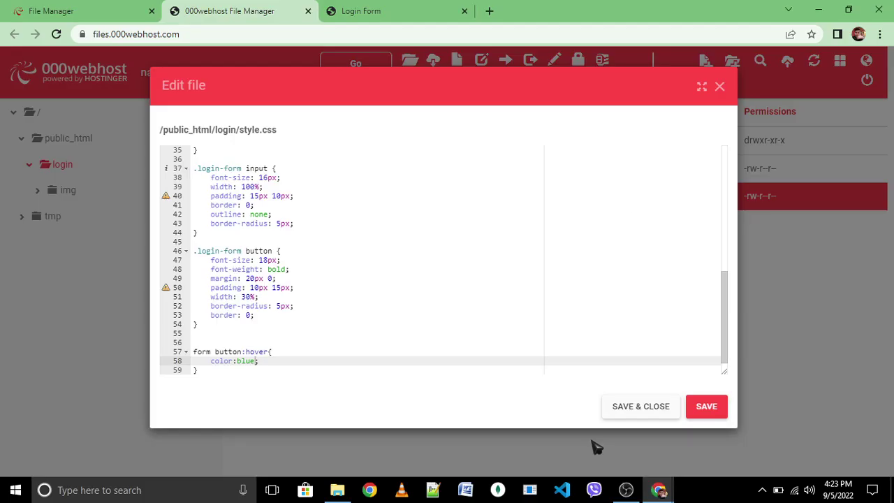
left_click(640, 407)
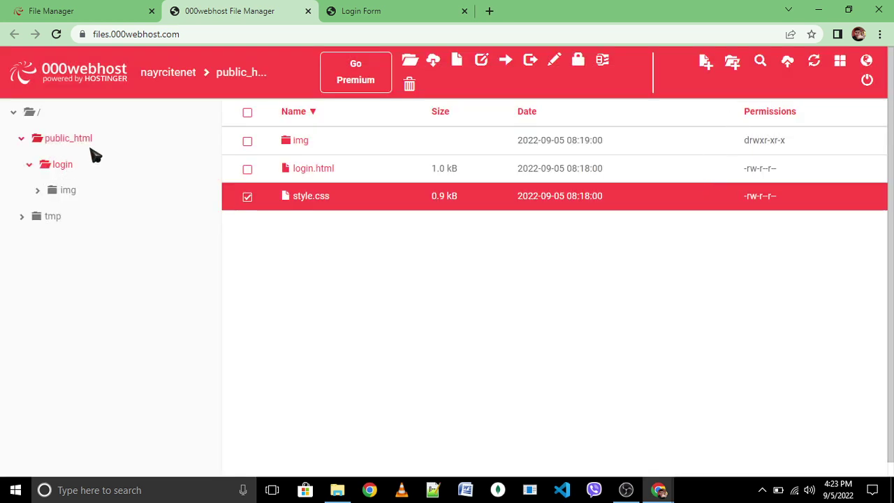
left_click(61, 142)
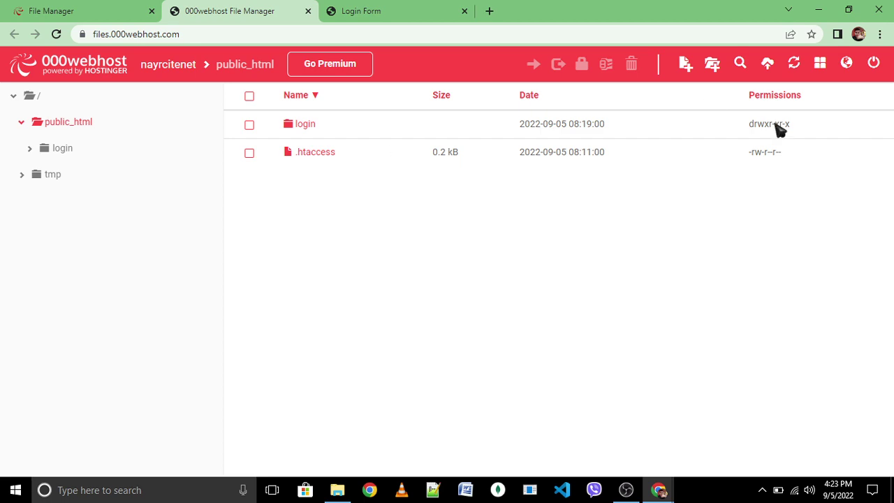
left_click(818, 10)
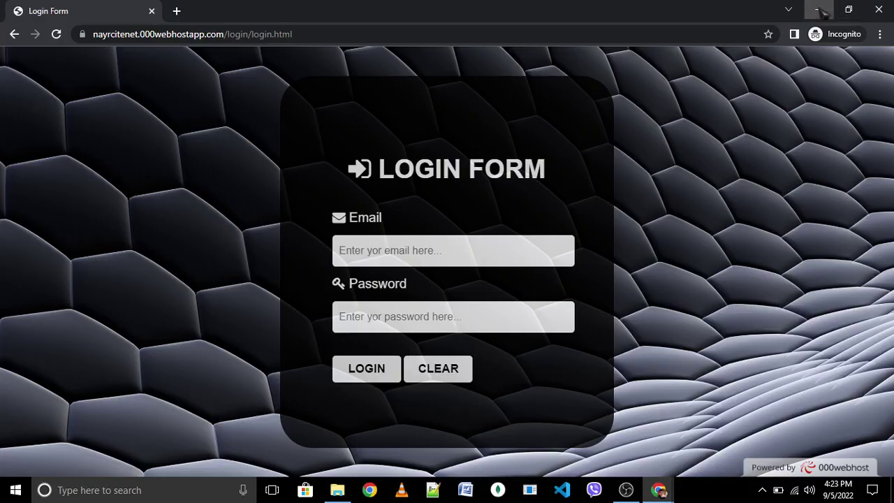
left_click(817, 10)
Step: Move the html login folder to the middle of the desktop
double_click(83, 35)
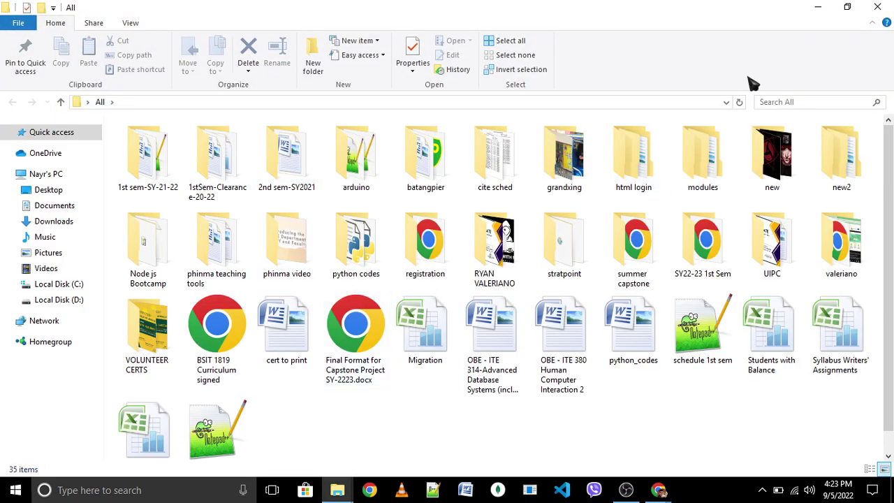
left_click(877, 7)
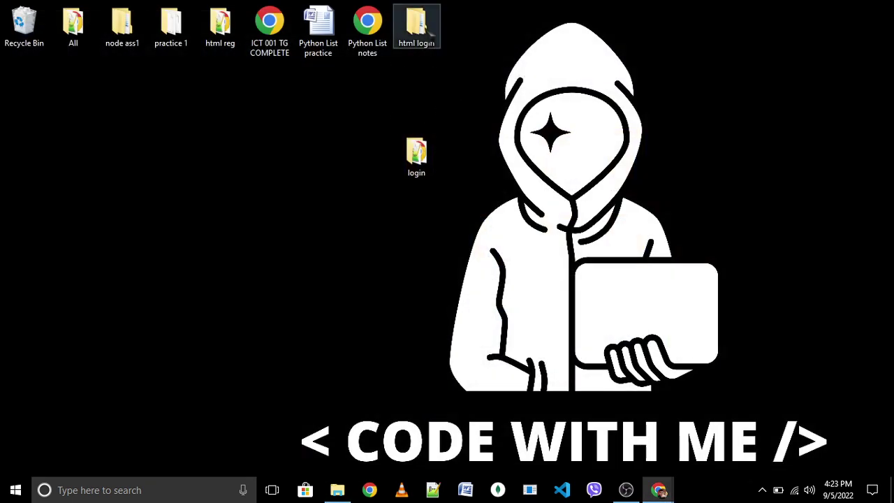
left_click_drag(430, 32, 331, 140)
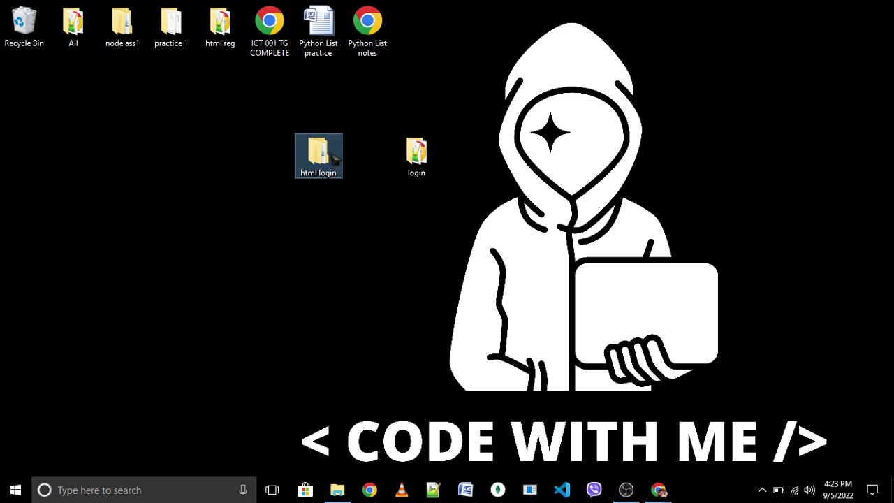
Step: Cut the e-commerce folder out of html login and paste it on the desktop beside it
double_click(334, 158)
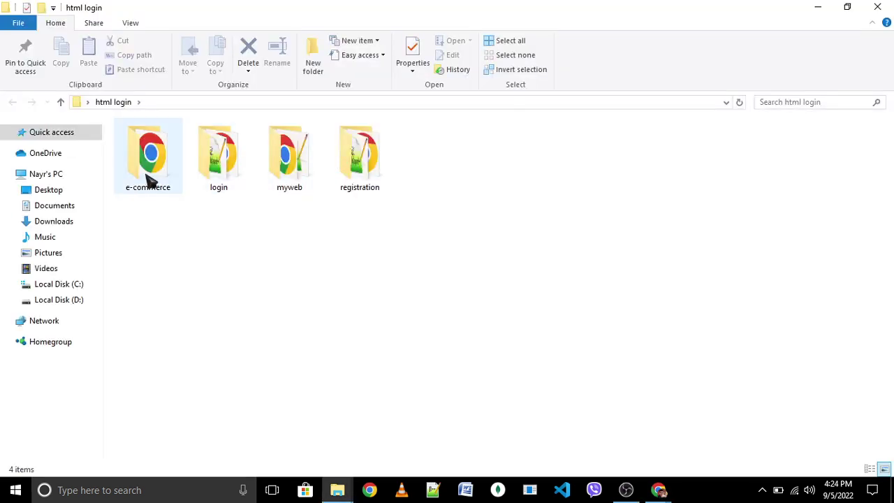
left_click(149, 181)
right_click(147, 179)
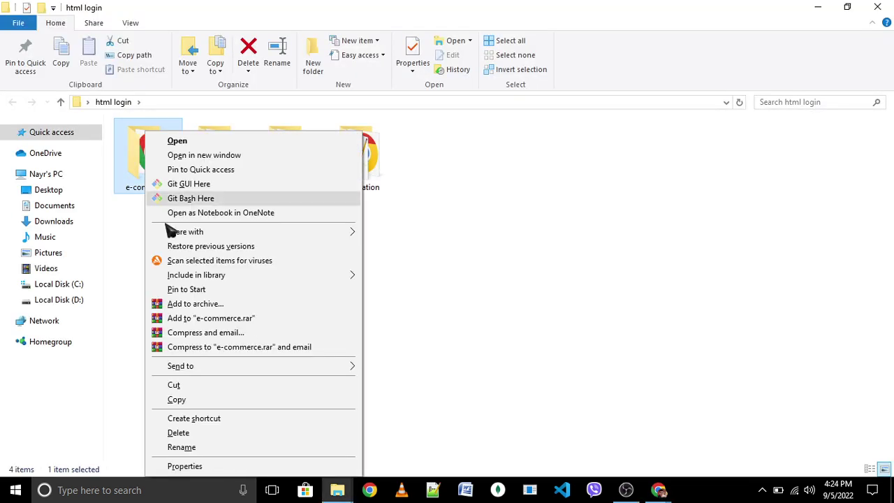
left_click(211, 386)
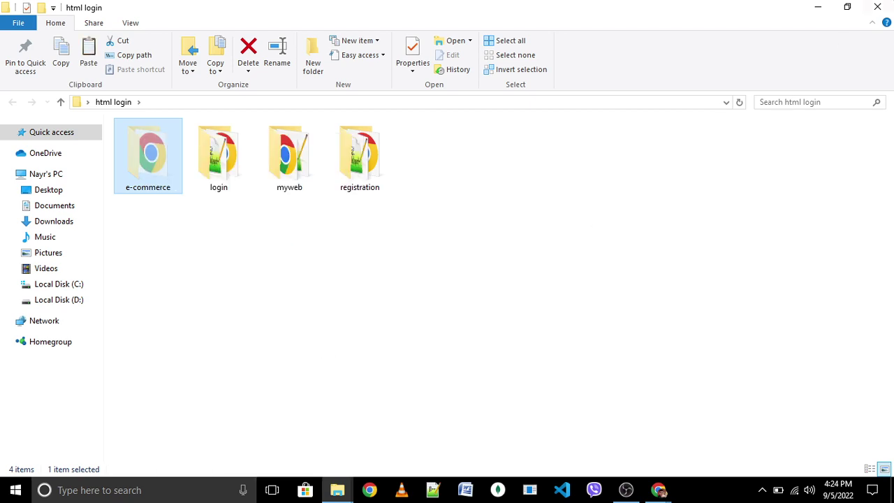
left_click(884, 9)
right_click(303, 224)
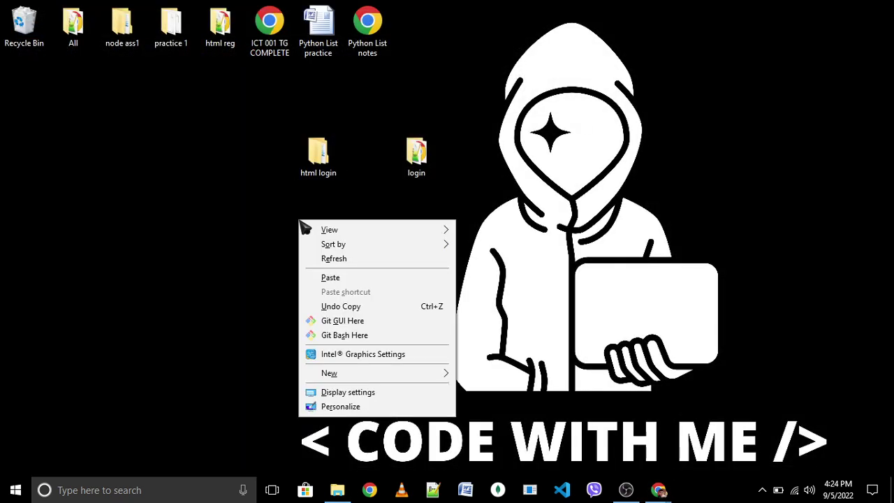
left_click(352, 277)
left_click_drag(320, 216, 368, 155)
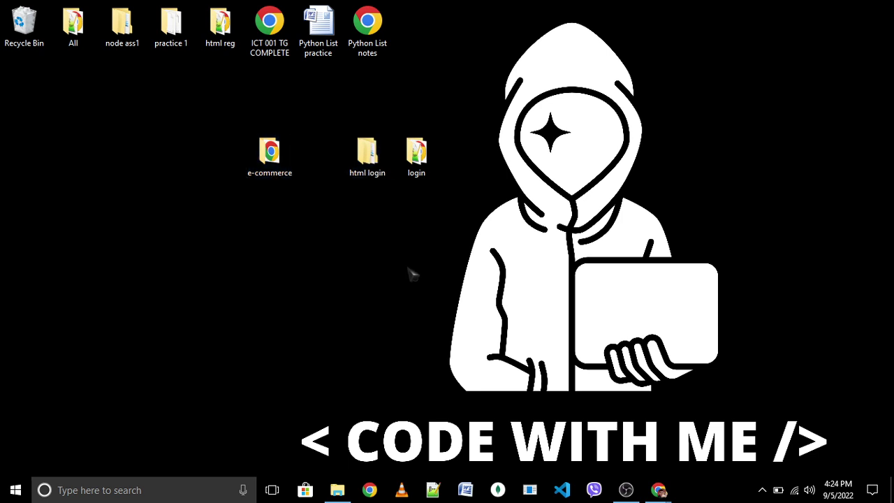
Step: Create a folder named e-commerce inside public_html and open the empty folder
mouse_move(660, 490)
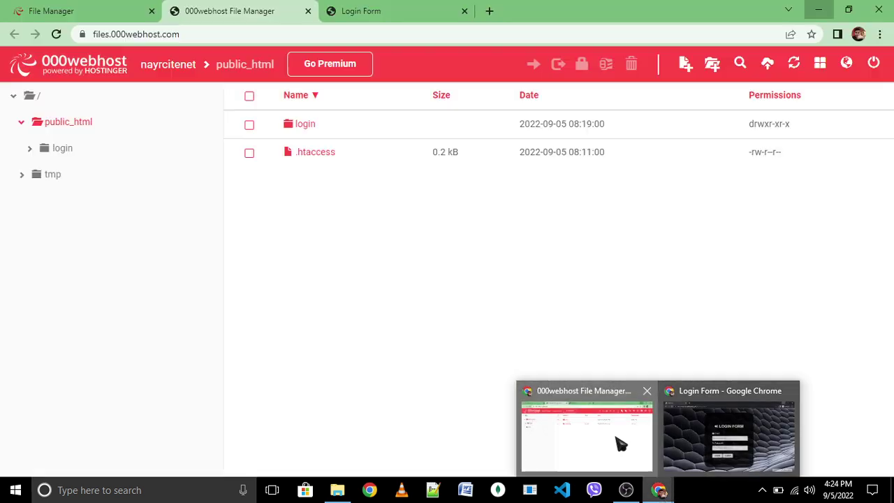
left_click(622, 443)
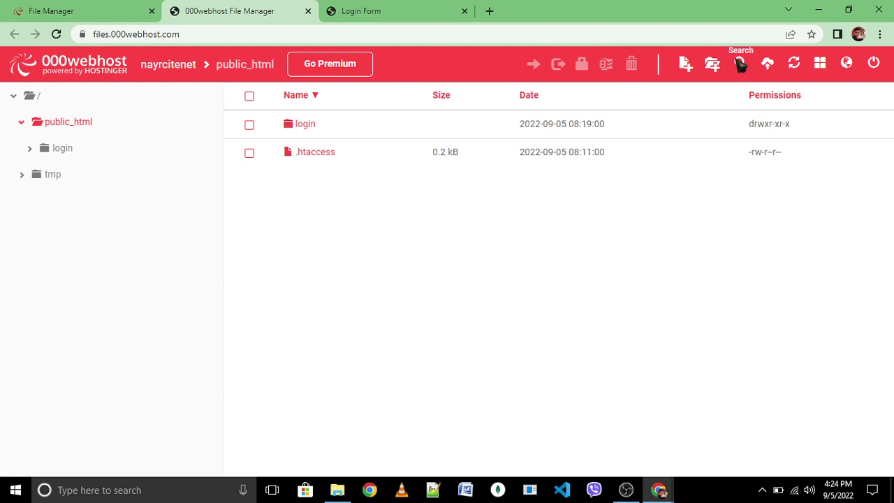
left_click(713, 64)
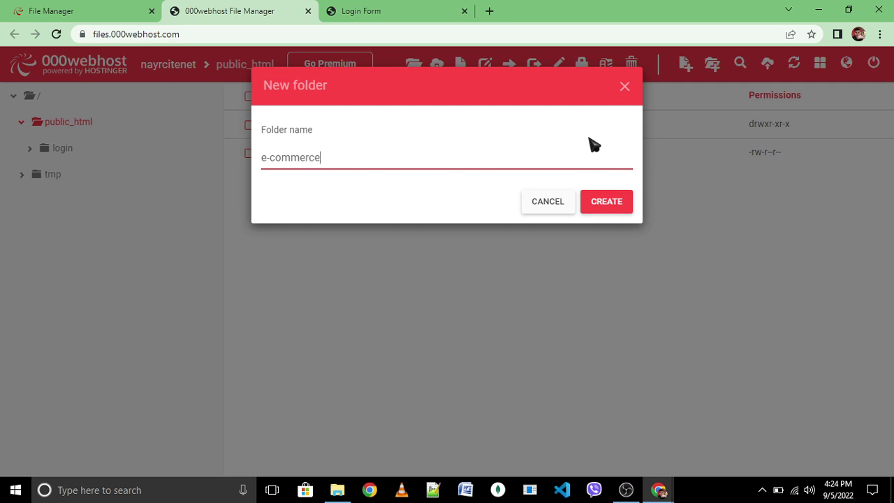
left_click(625, 201)
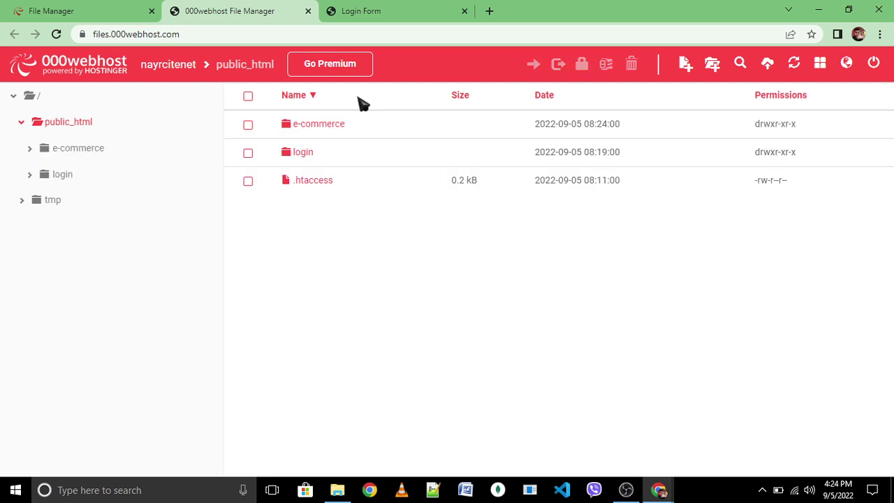
left_click(328, 124)
key("ctrl+a")
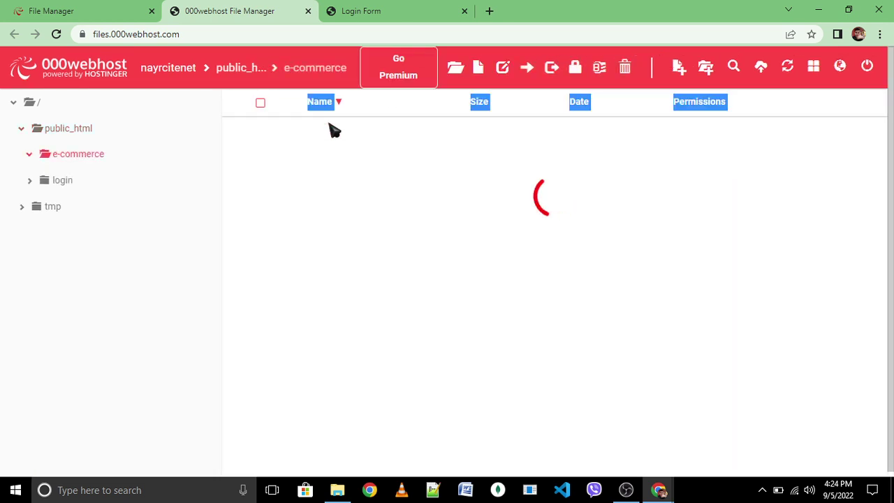
left_click(429, 223)
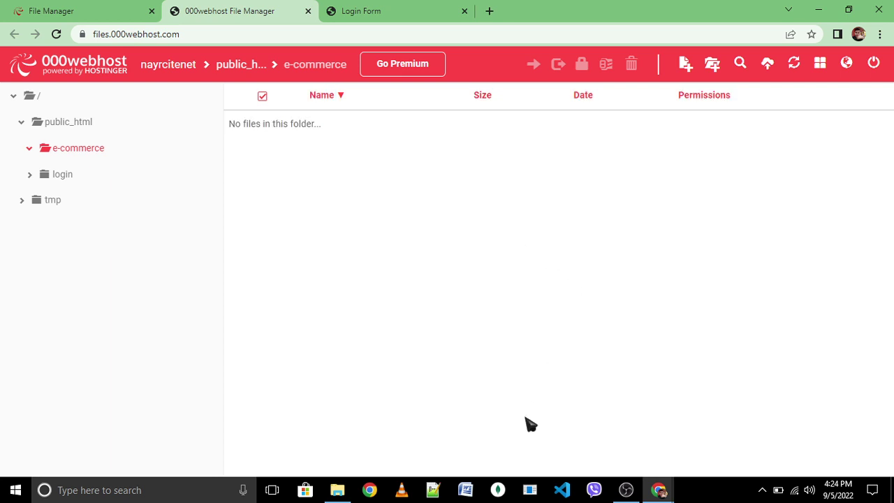
left_click(338, 490)
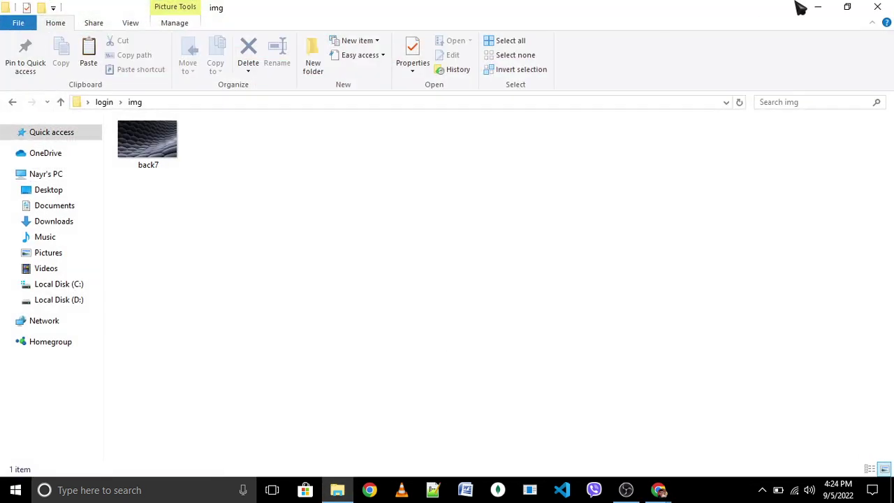
Step: Open the desktop e-commerce folder and view its css, image, js and index items as large icons
left_click(877, 7)
left_click(819, 11)
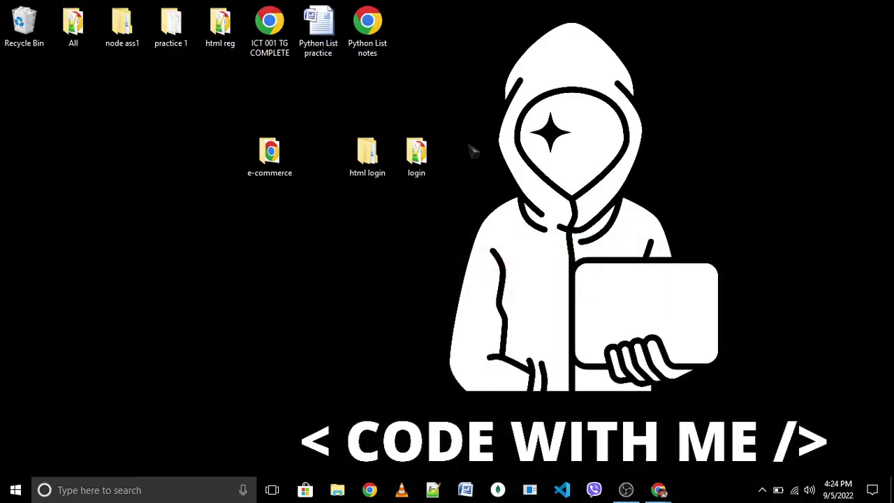
double_click(270, 154)
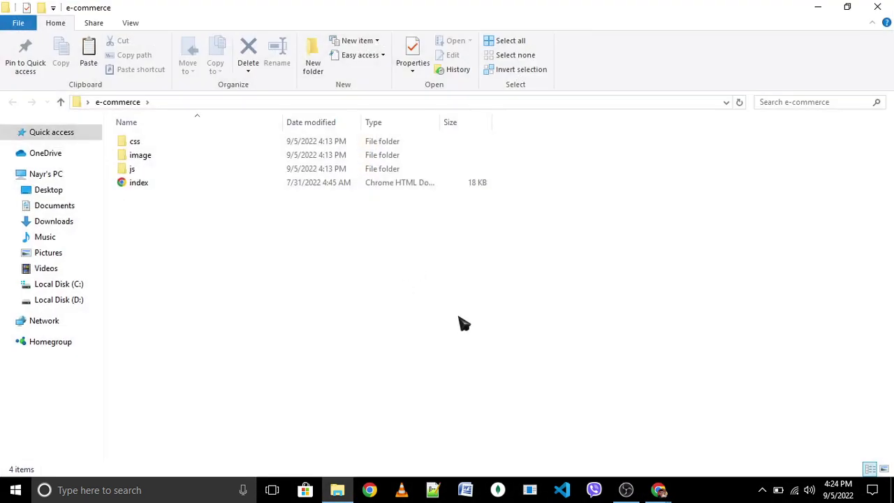
left_click(883, 469)
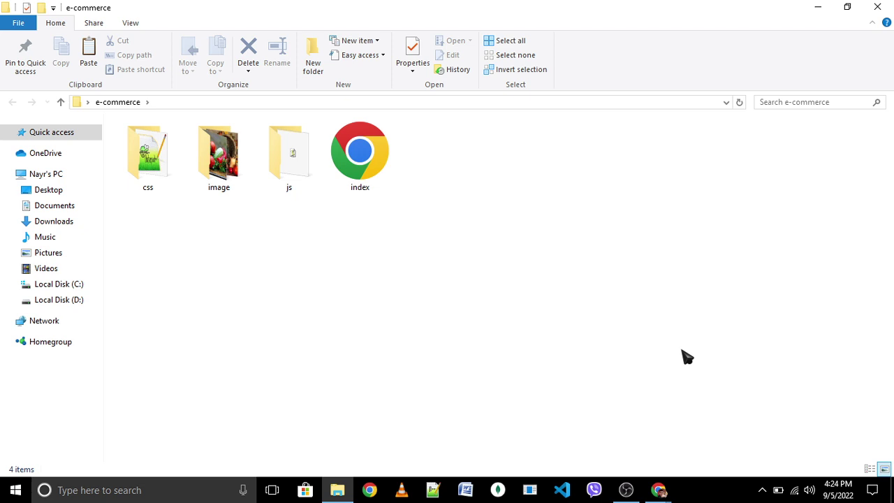
left_click(817, 7)
Step: Open the 000webhost upload window for /public_html/e-commerce and start selecting local files
mouse_move(658, 490)
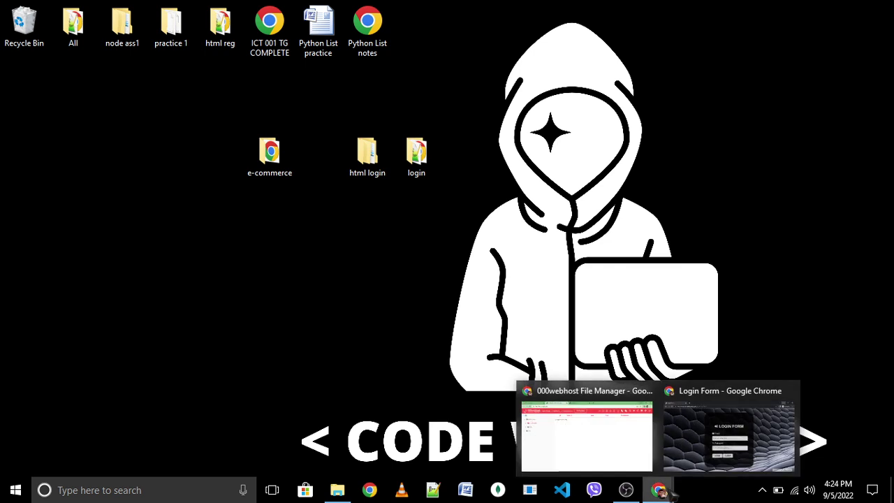
left_click(597, 433)
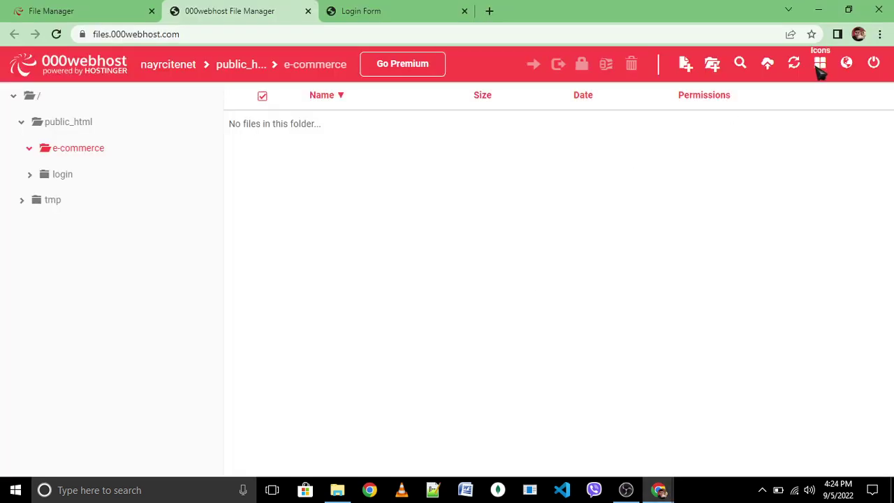
left_click(768, 64)
left_click(570, 164)
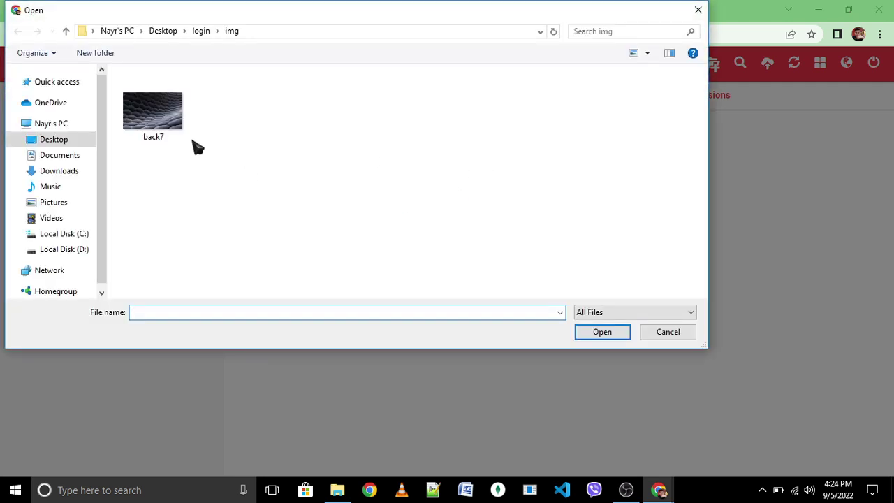
Step: Choose index from Desktop > e-commerce and upload index.html (17.6 kB) to the server
left_click(160, 32)
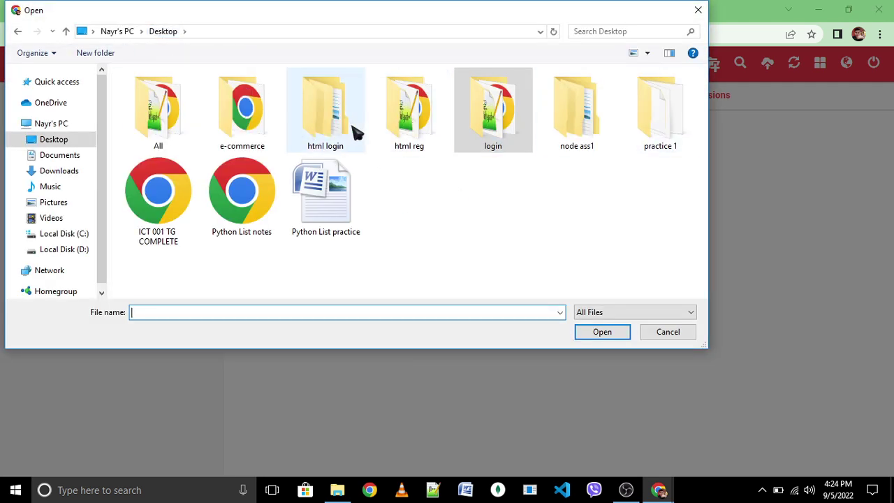
double_click(237, 105)
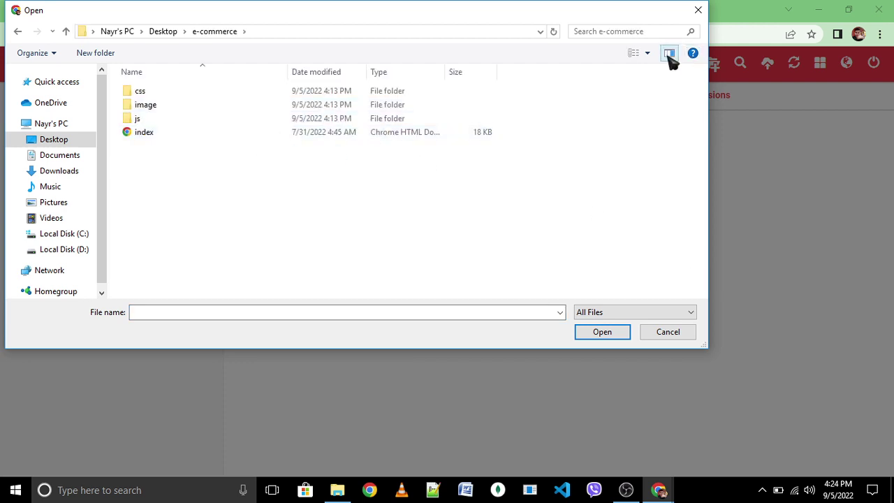
left_click(634, 53)
left_click(632, 54)
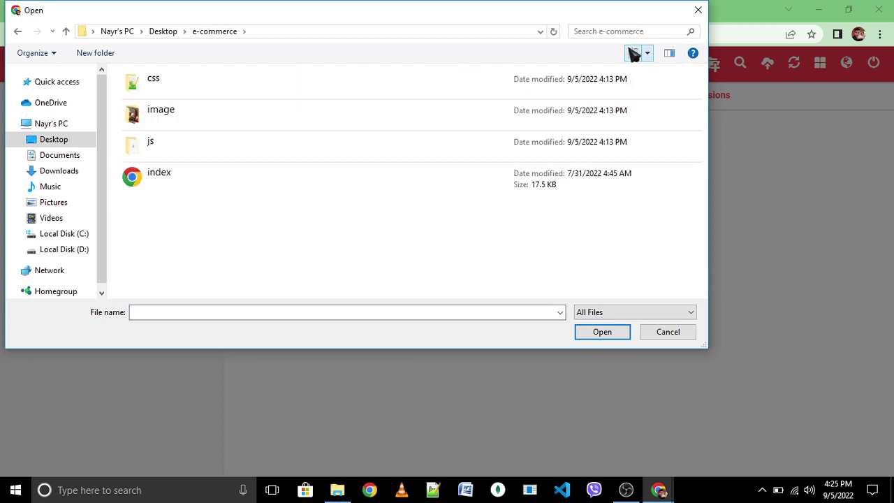
left_click(632, 53)
left_click(392, 111)
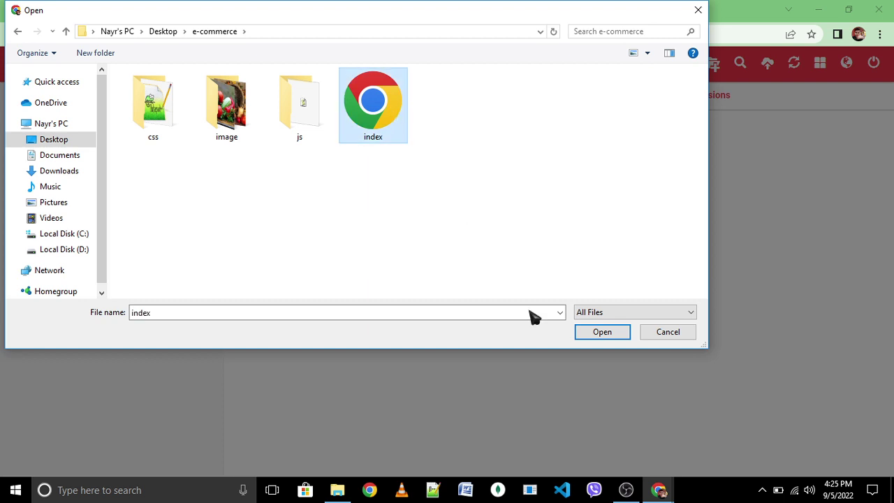
left_click(602, 336)
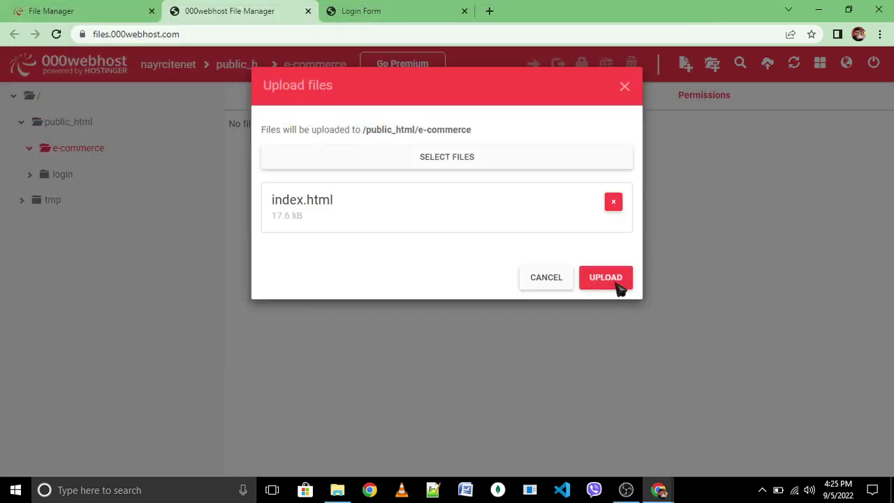
left_click(619, 306)
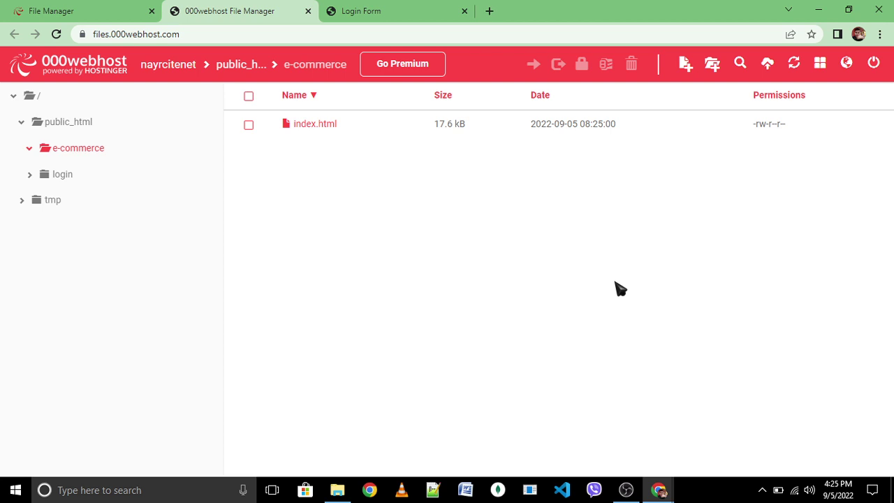
Step: Create css, js and image folders inside the remote e-commerce folder
left_click(713, 67)
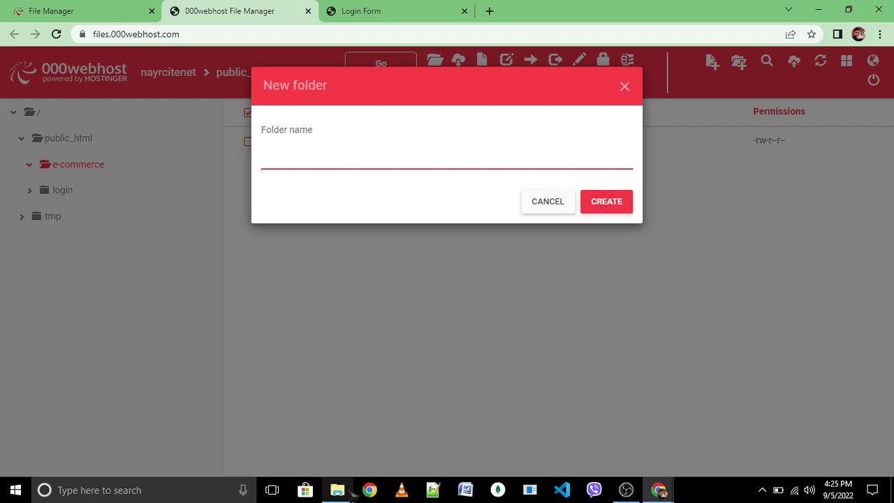
left_click(339, 491)
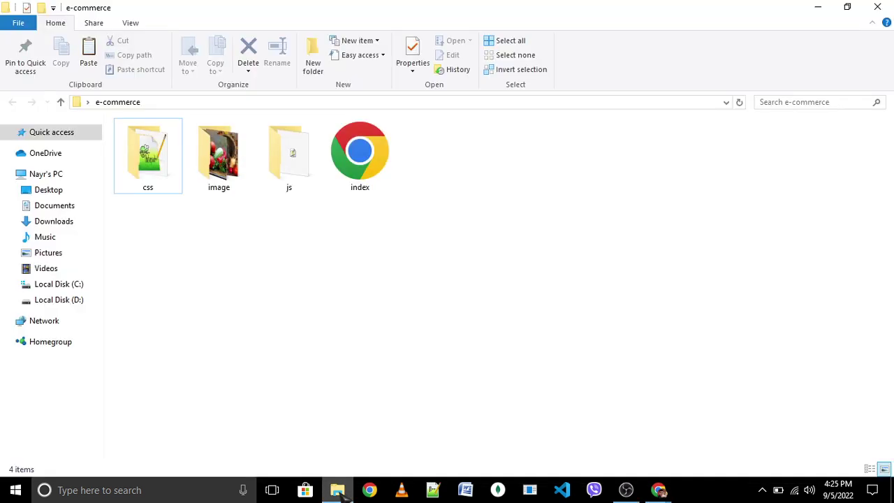
left_click(338, 491)
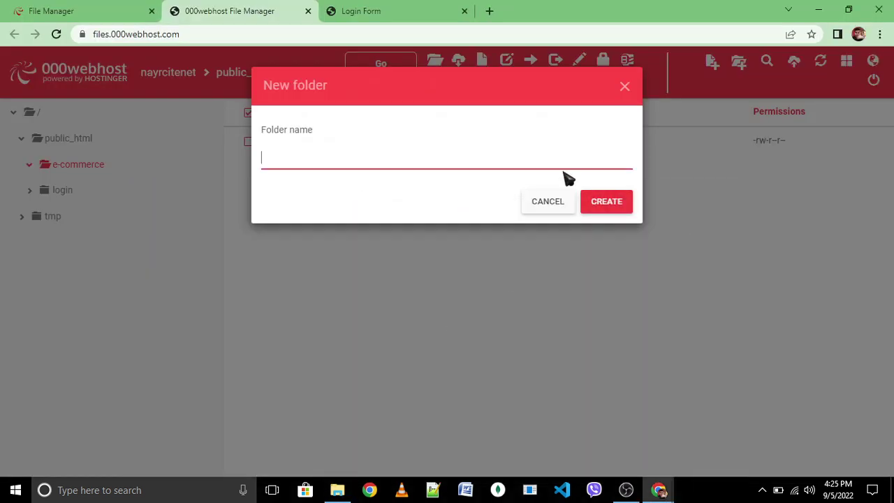
type("css")
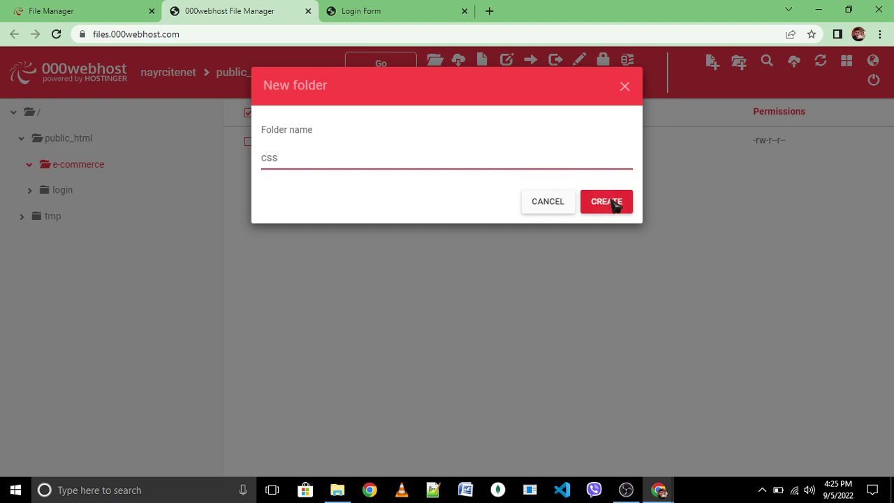
left_click(614, 202)
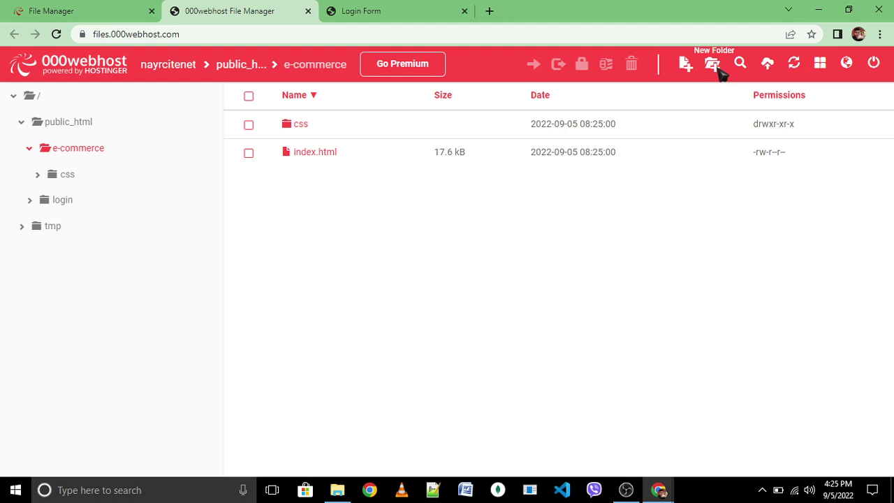
left_click(714, 66)
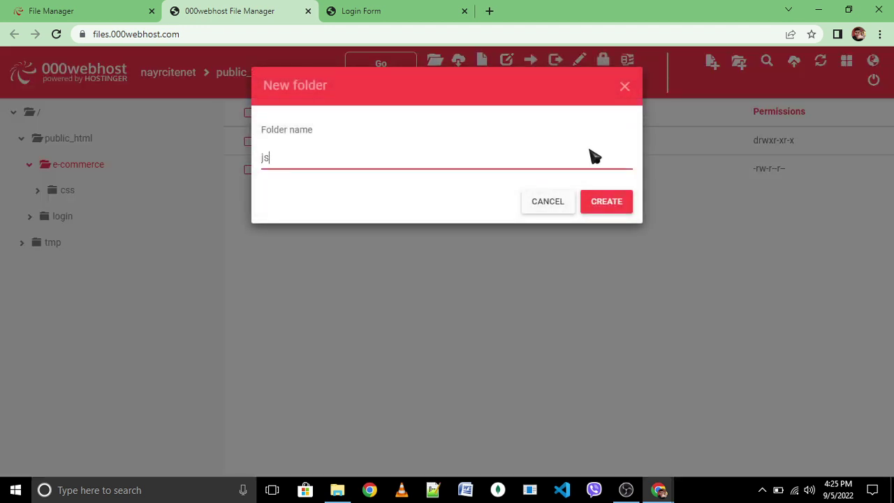
left_click(604, 204)
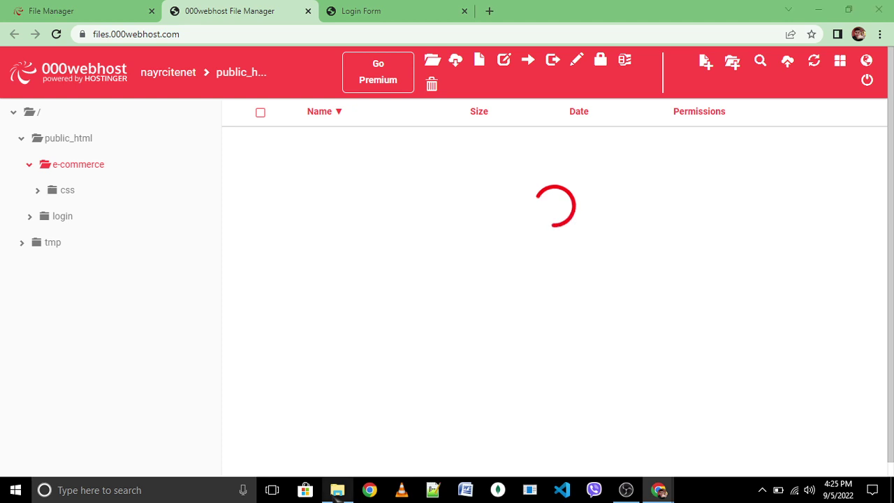
left_click(337, 490)
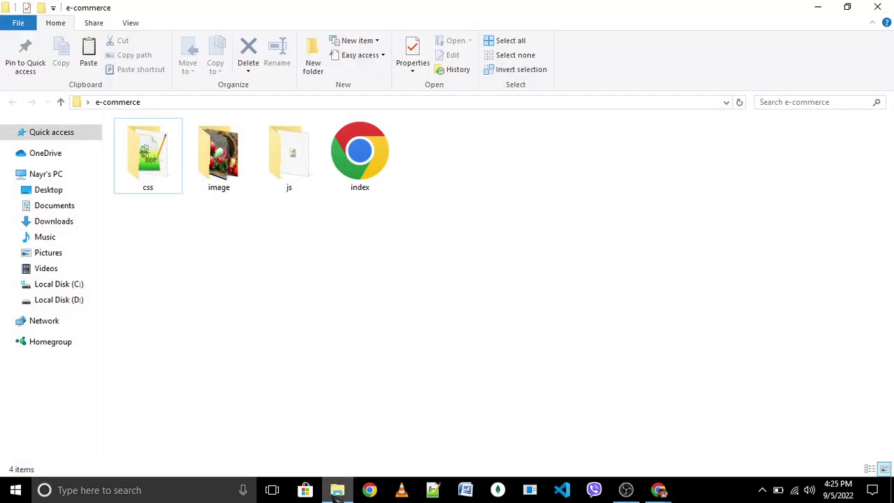
left_click(337, 491)
left_click(715, 68)
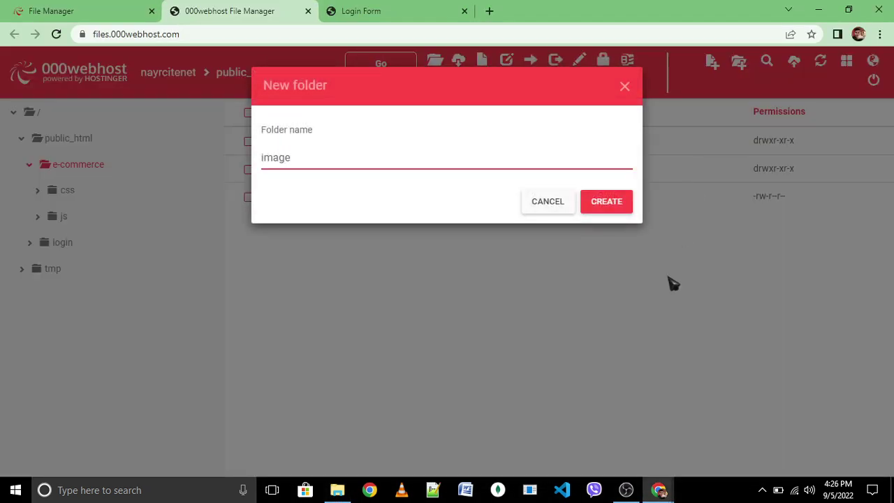
key("Return")
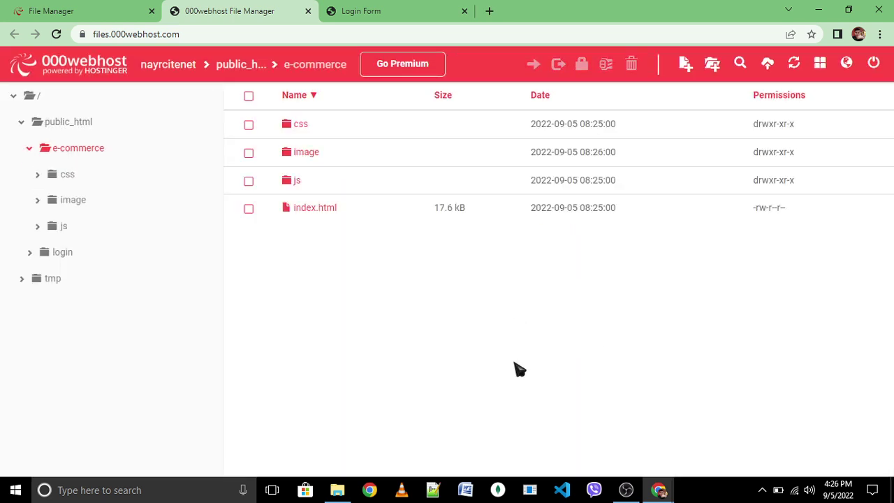
Step: Open the local css folder in large icons, then bring 000webhost File Manager back in front
left_click(340, 489)
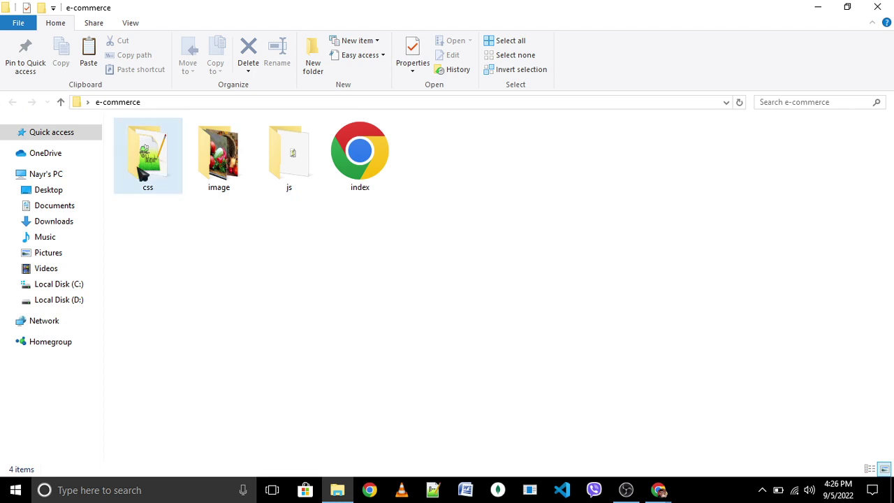
double_click(143, 174)
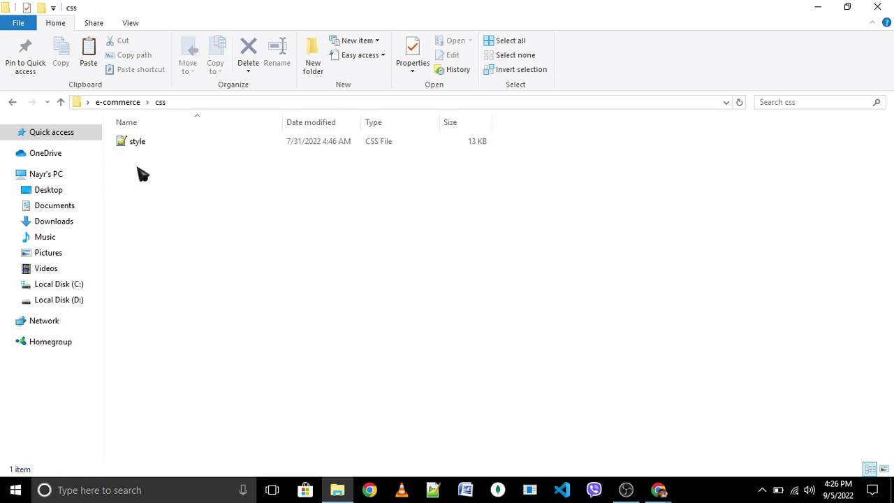
left_click(884, 469)
mouse_move(662, 491)
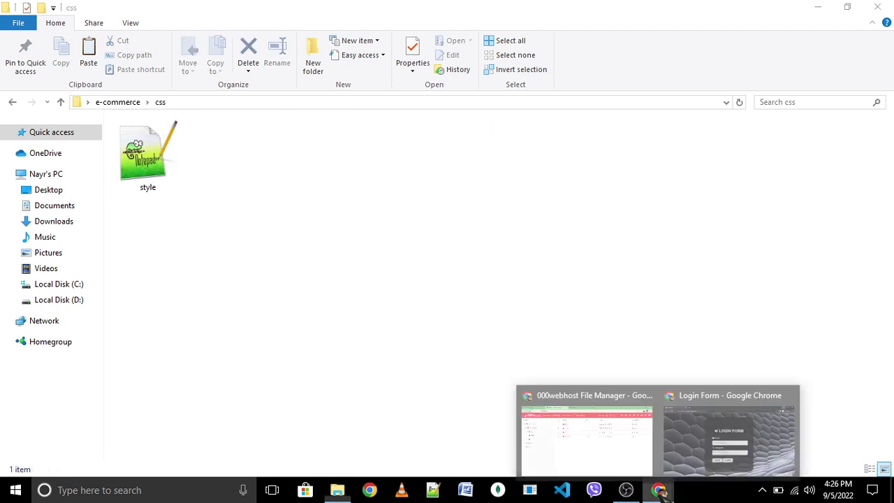
left_click(622, 447)
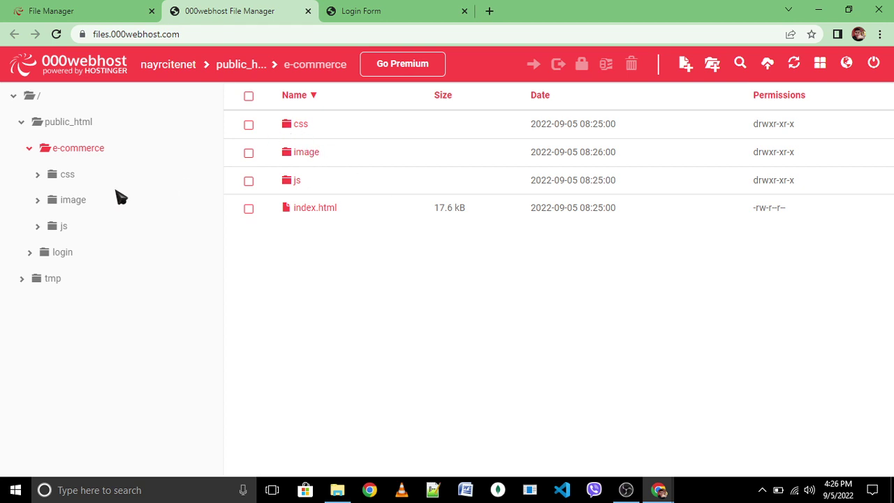
Step: Upload the local css/style file as style.css (12.9 kB) into the server's css folder
left_click(67, 176)
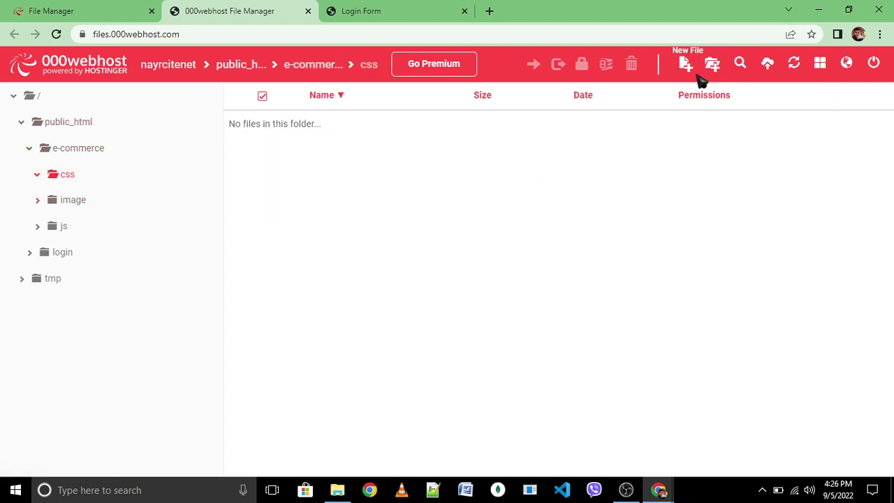
left_click(767, 63)
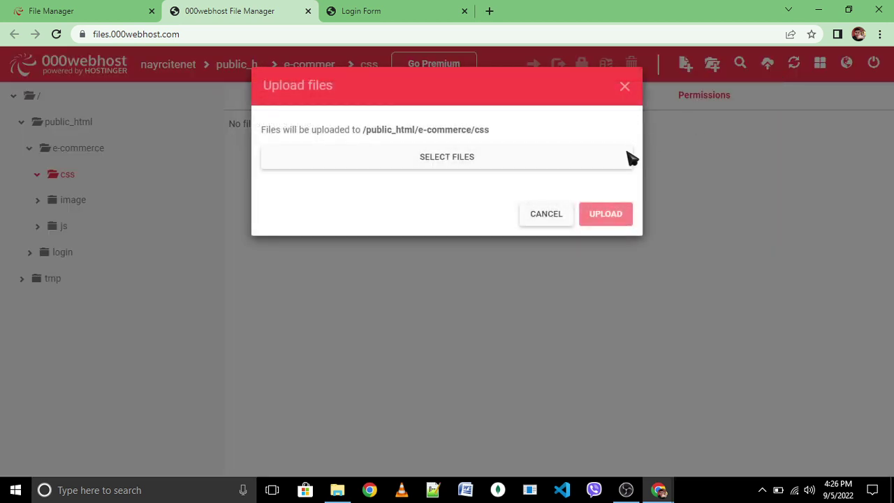
left_click(624, 164)
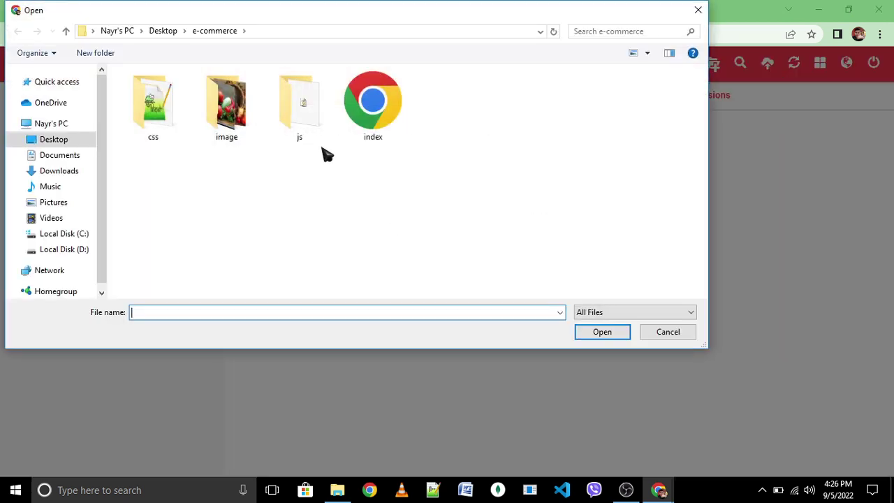
double_click(154, 108)
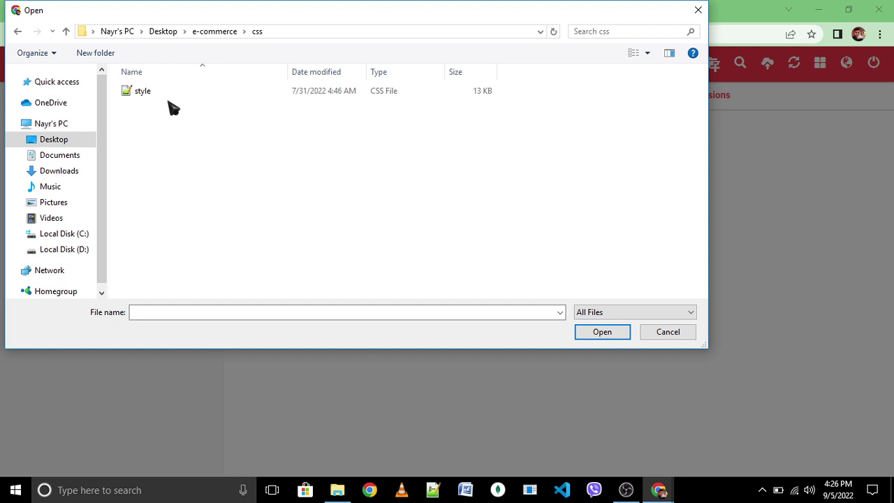
left_click(170, 101)
left_click(605, 333)
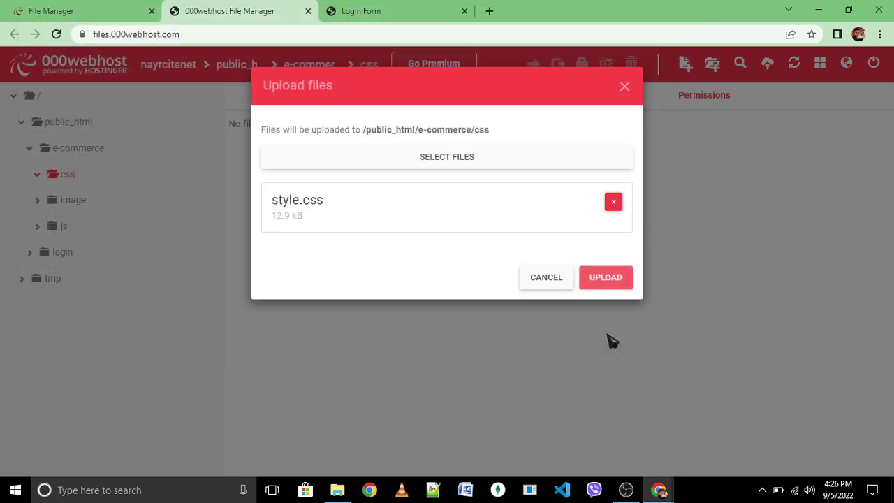
left_click(605, 277)
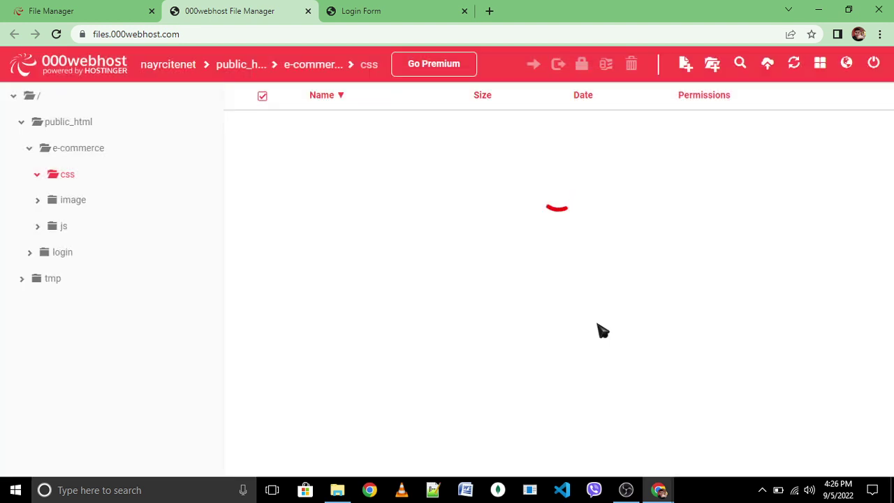
left_click(75, 155)
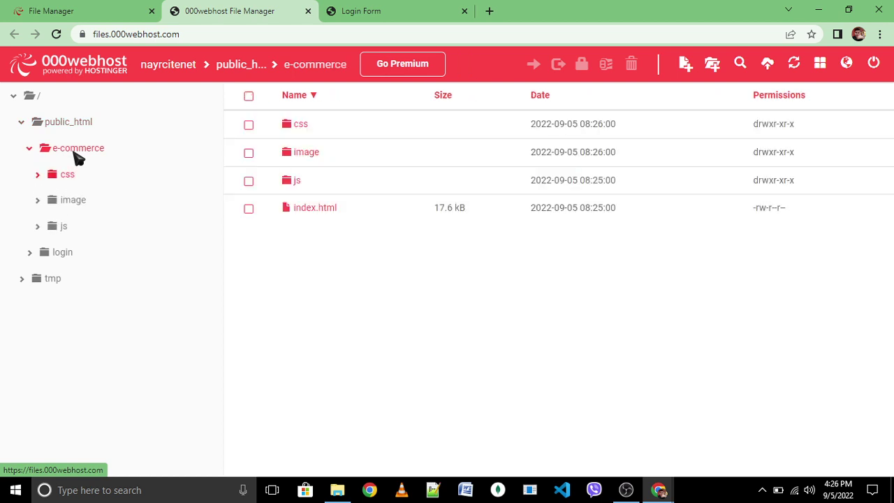
Step: Upload every file from the local image folder, such as banner-bg.webp and blog-1.jpg, into the server's image folder
left_click(73, 200)
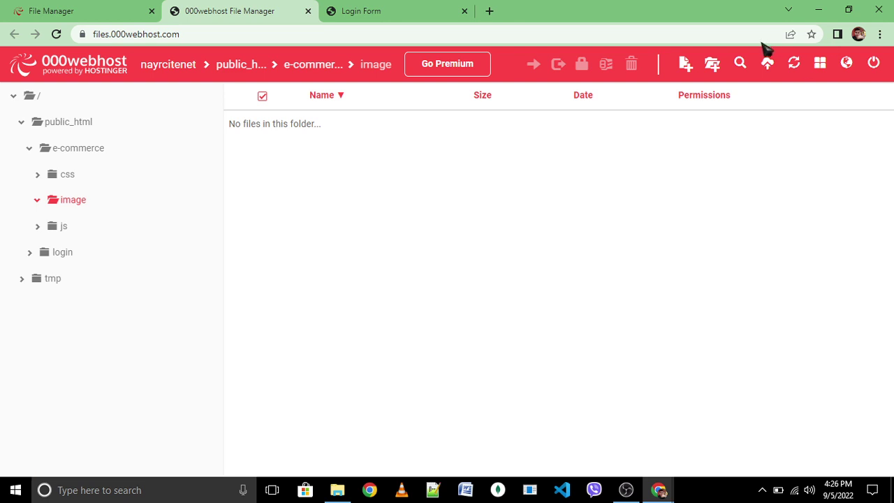
left_click(768, 65)
left_click(573, 157)
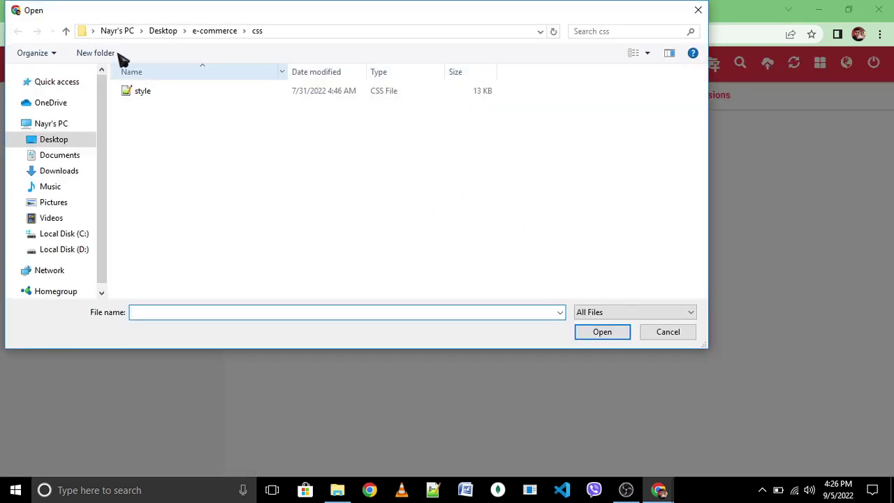
left_click(227, 35)
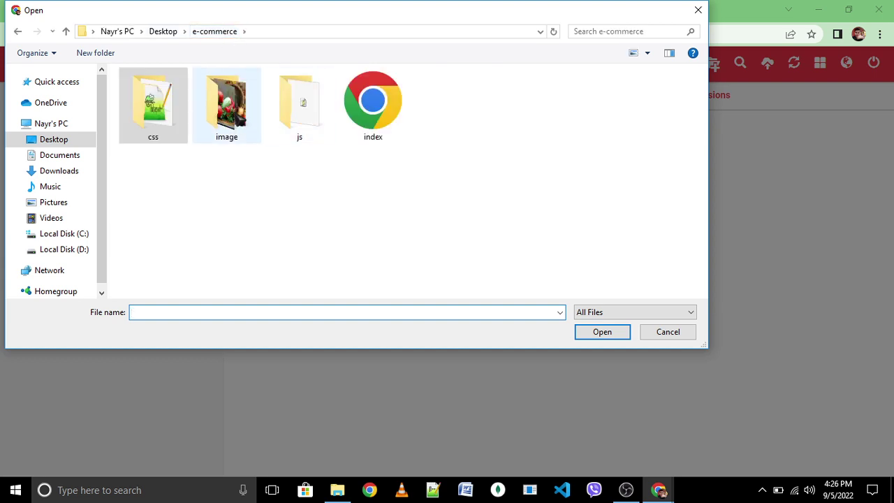
double_click(224, 111)
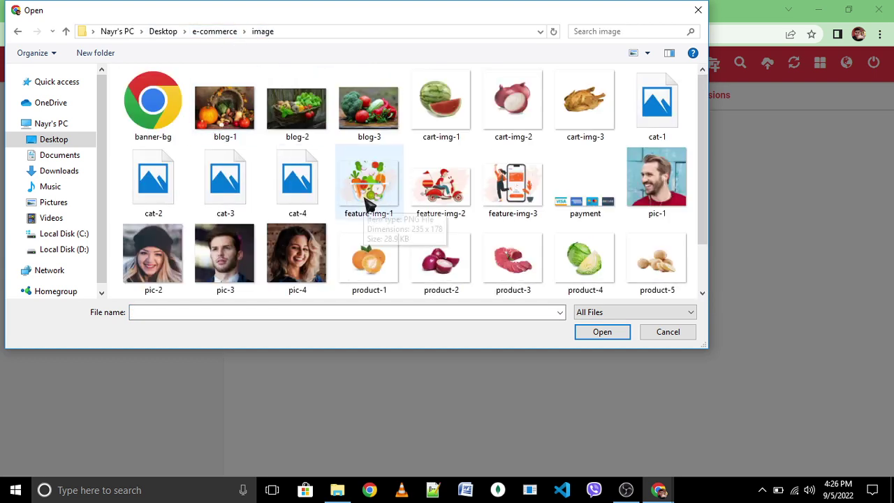
key("ctrl+a")
left_click(601, 332)
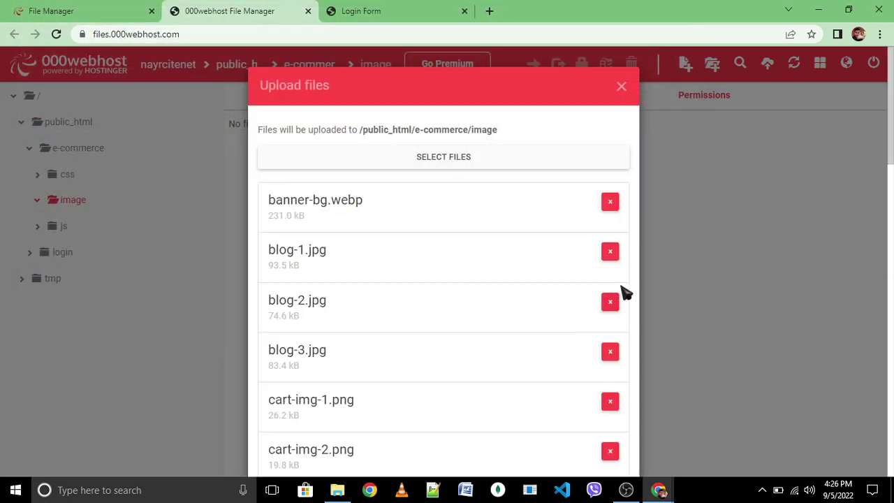
left_click_drag(891, 115, 880, 439)
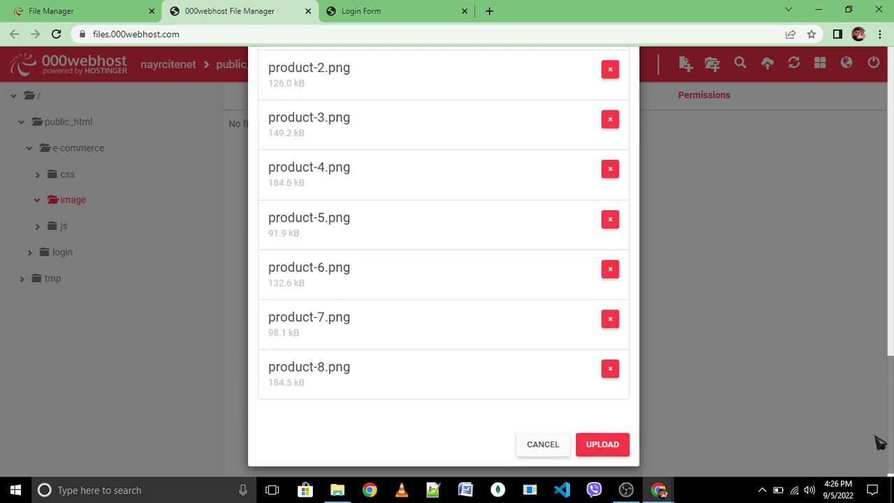
left_click(624, 437)
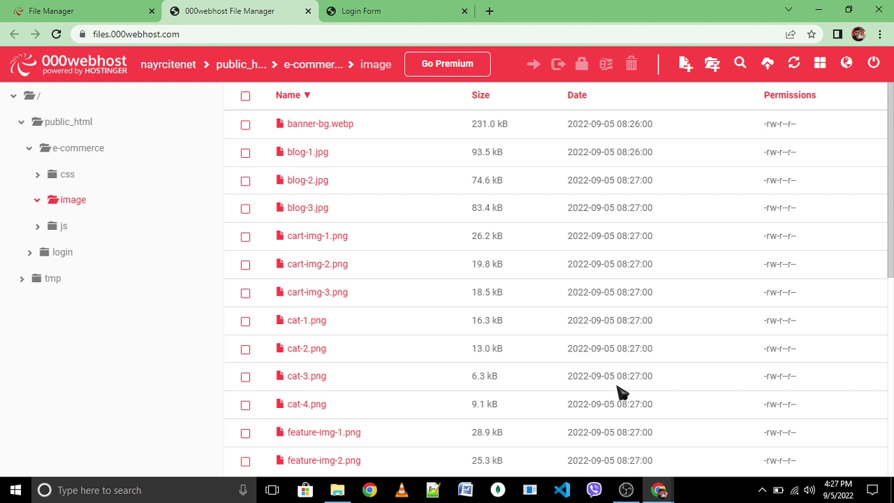
left_click(77, 155)
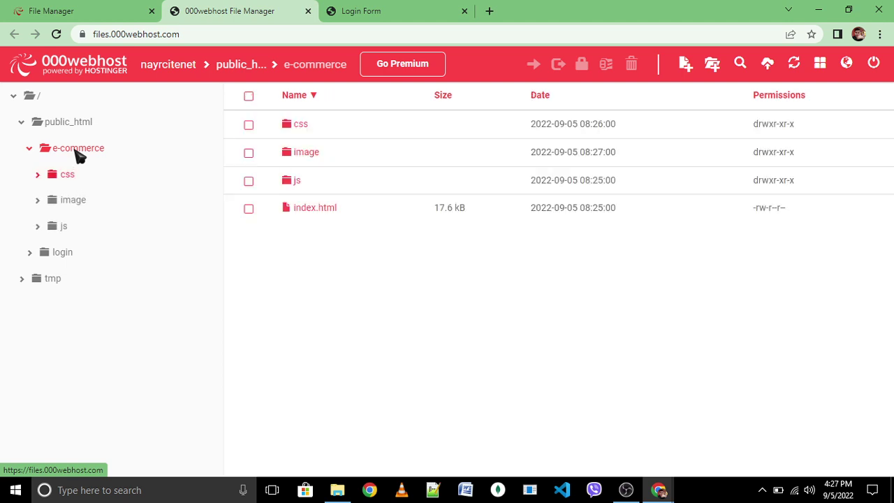
Step: Upload the local js/script file as script.js (2.1 kB) into the server's js folder
left_click(61, 231)
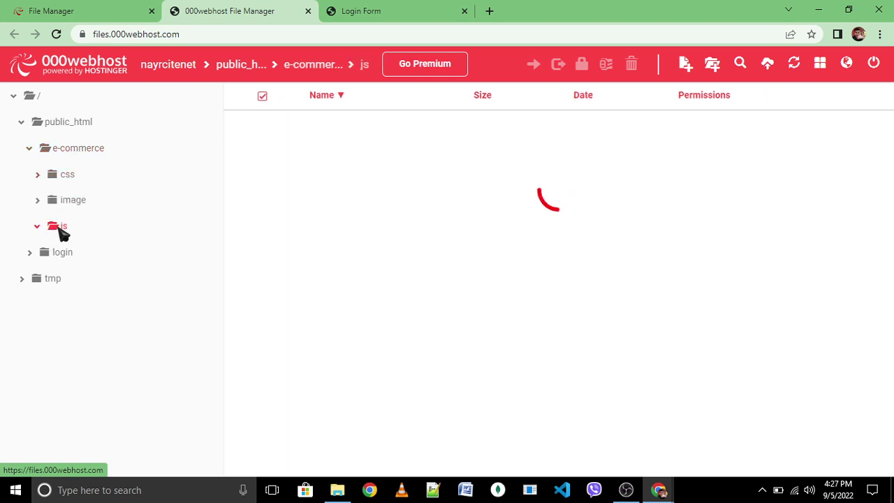
left_click(768, 63)
left_click(488, 197)
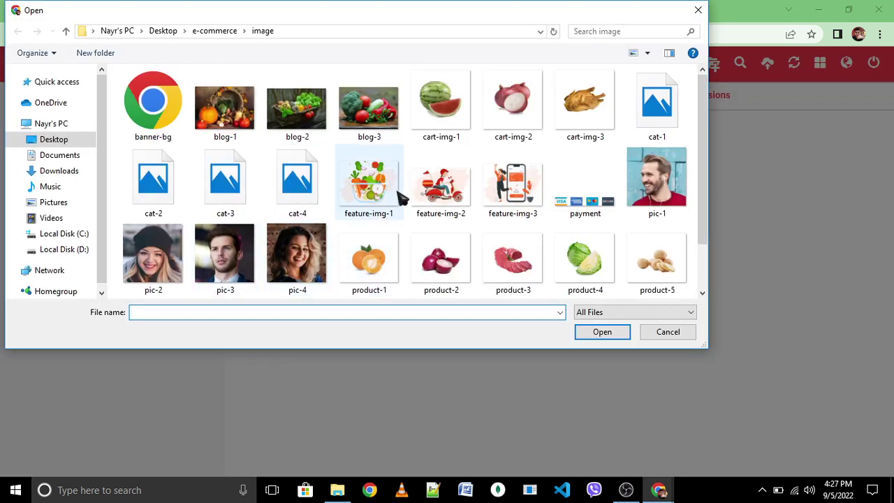
left_click(226, 34)
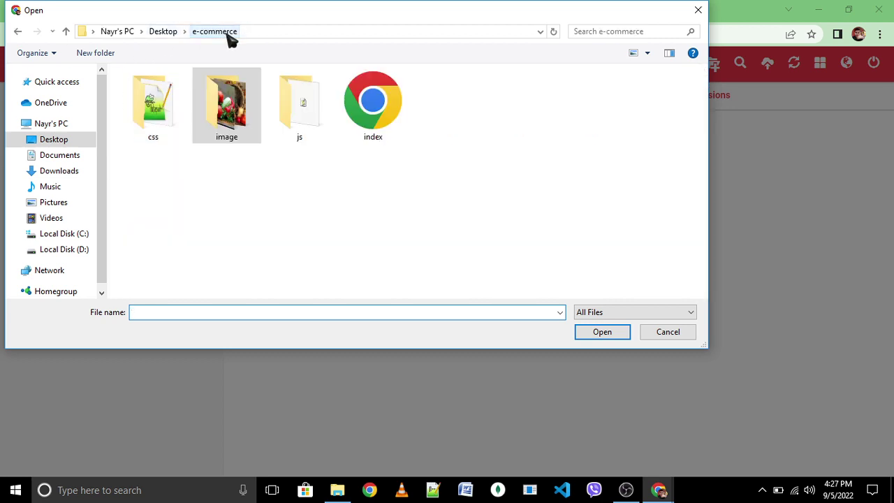
double_click(304, 116)
left_click(355, 98)
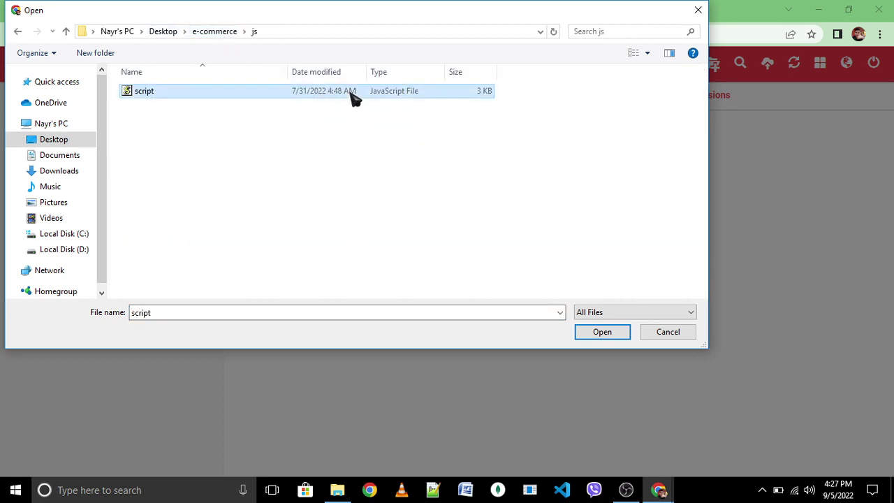
left_click(603, 333)
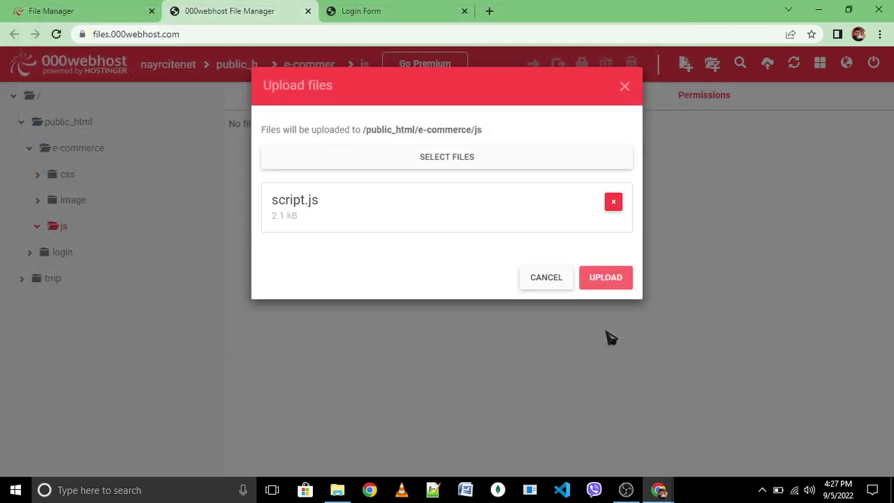
left_click(625, 301)
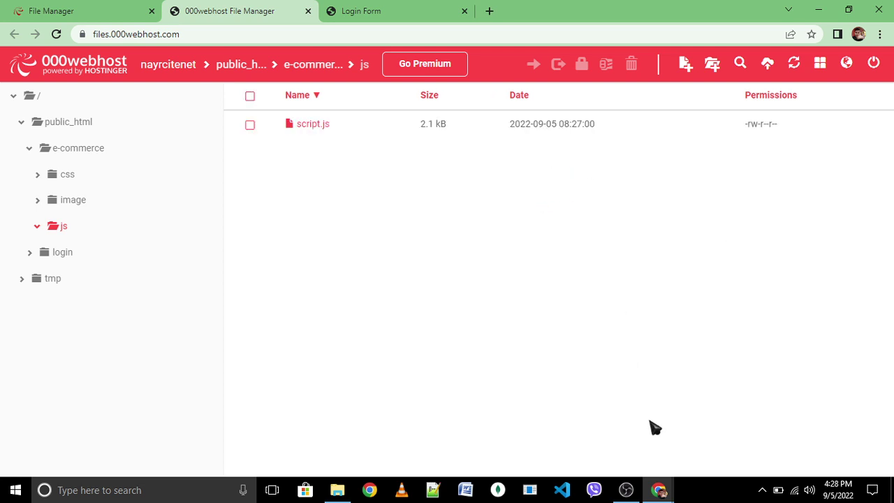
Step: View e-commerce/index.html live in a new browser tab
mouse_move(658, 489)
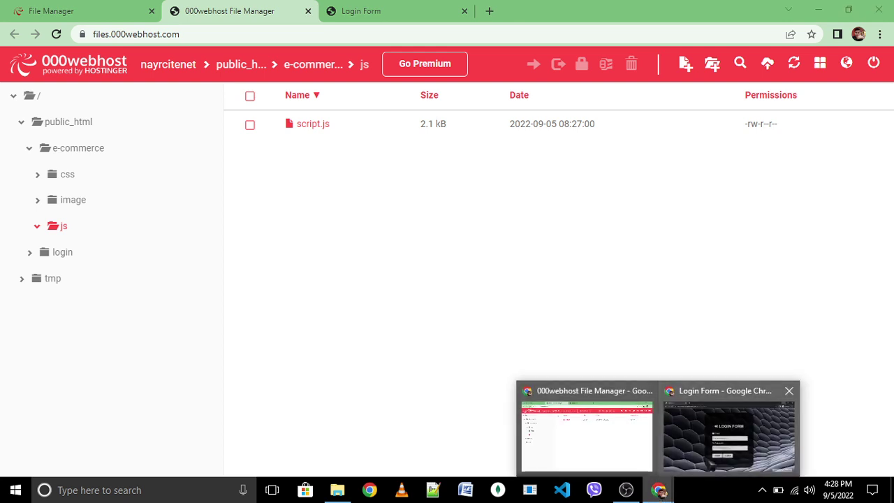
mouse_move(729, 433)
left_click(619, 443)
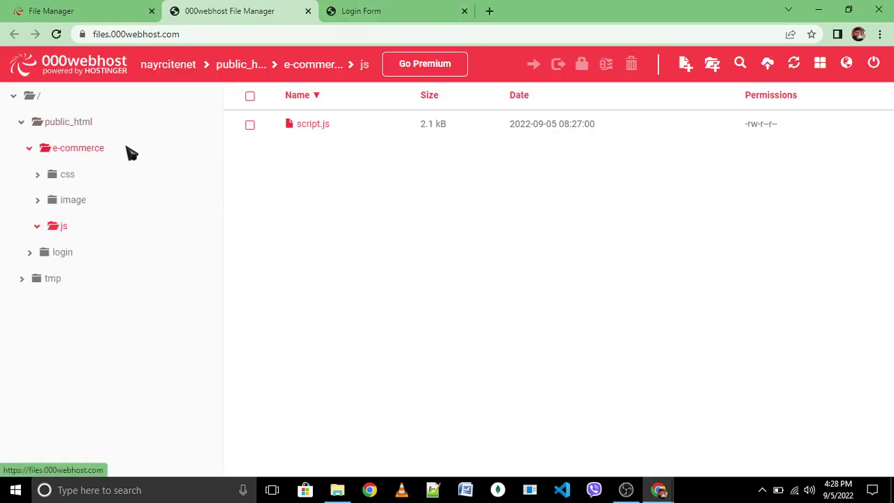
left_click(99, 153)
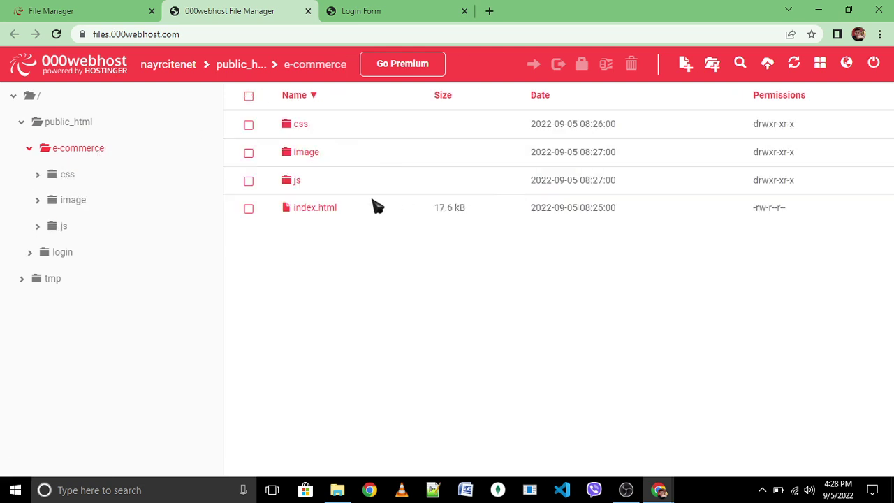
left_click(250, 209)
right_click(257, 227)
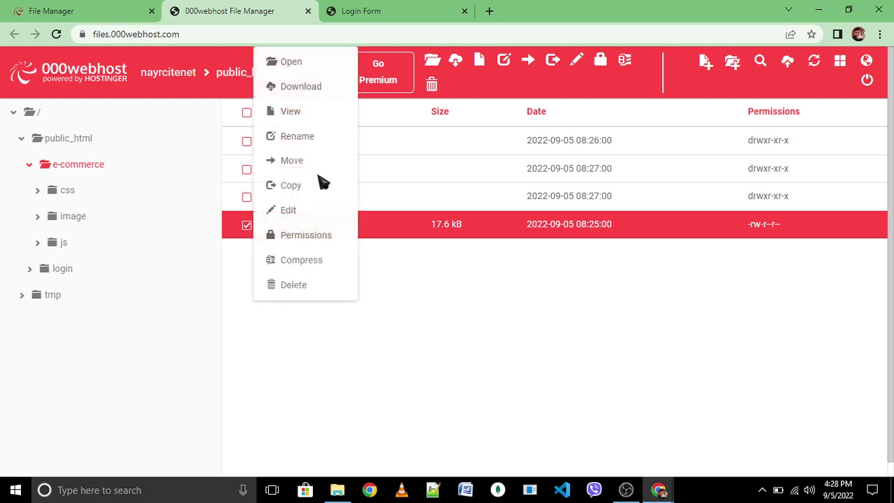
left_click(316, 117)
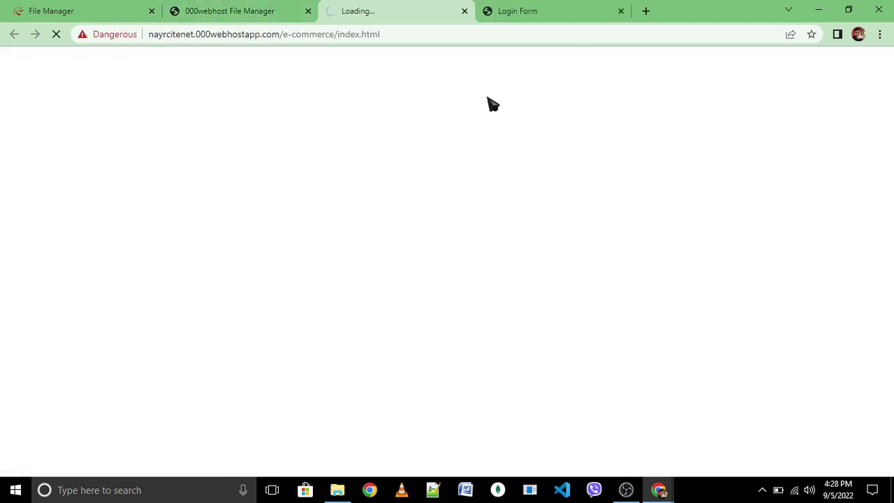
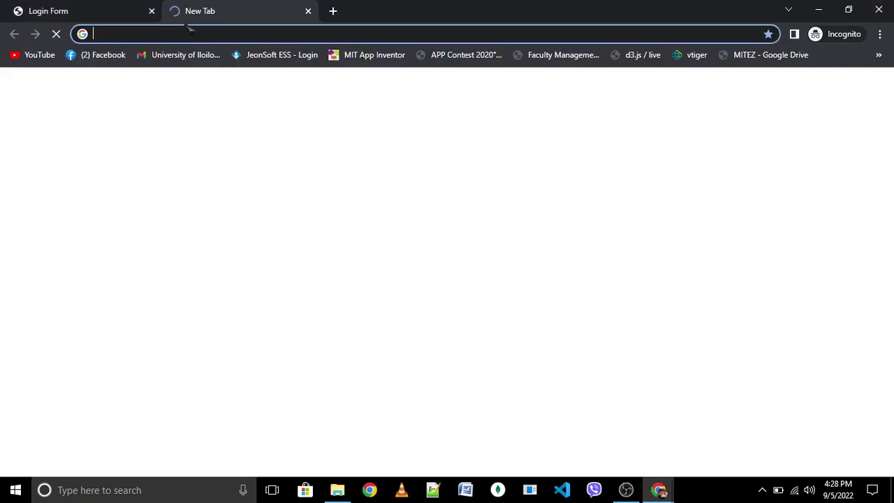
Step: Load the hosted Groco site from its 000webhostapp URL and try its search, cart and login icons
type("nayrcitenet.000webhostapp.com/e-commerce/index.html")
key("Return")
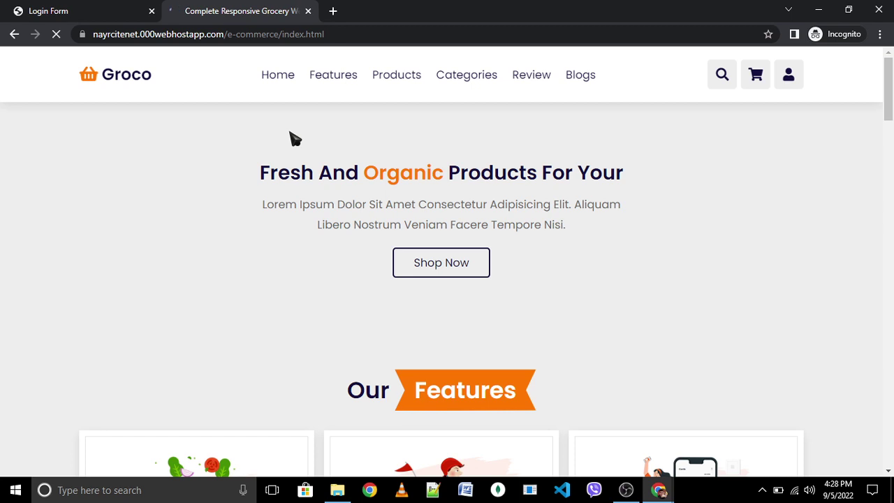
left_click(726, 87)
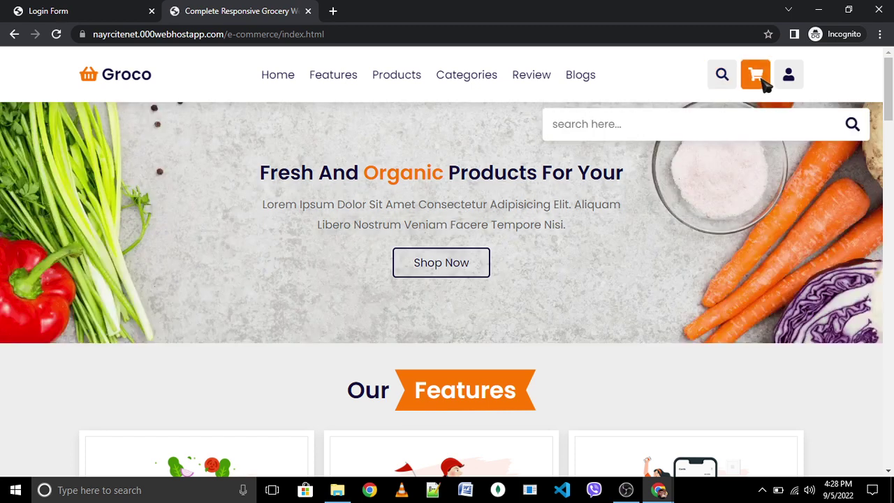
left_click(764, 84)
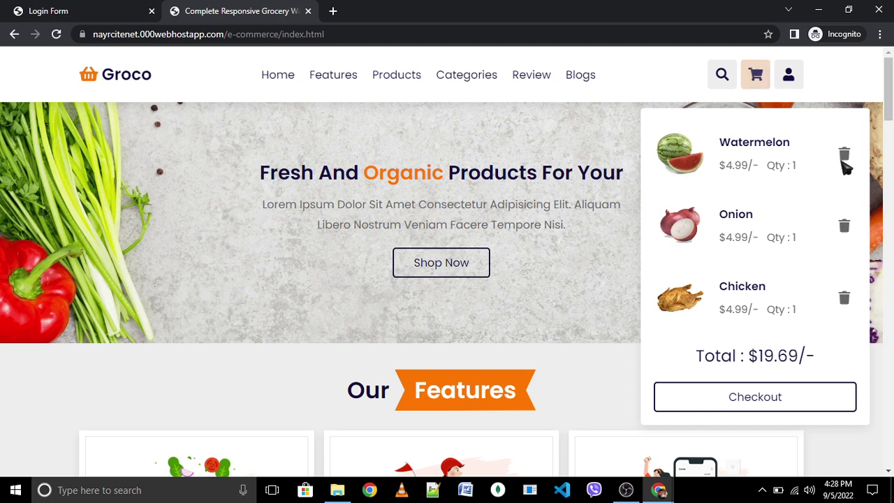
left_click(794, 75)
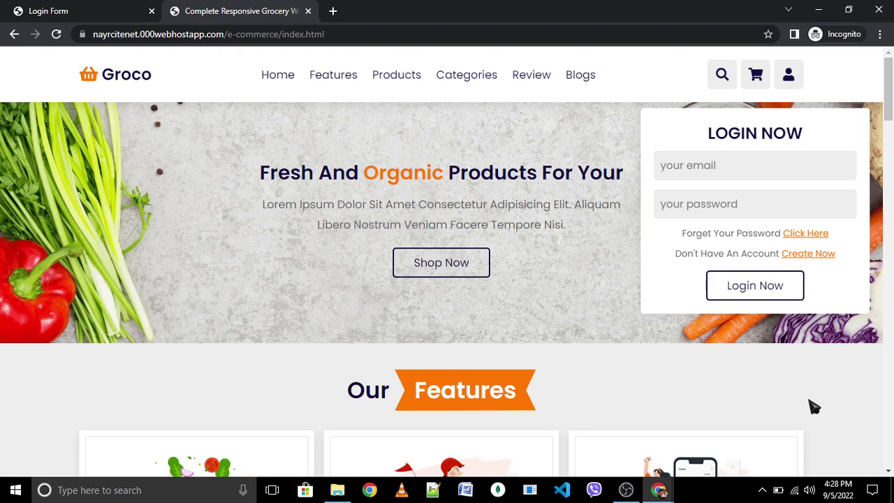
scroll(889, 269, "down", 5)
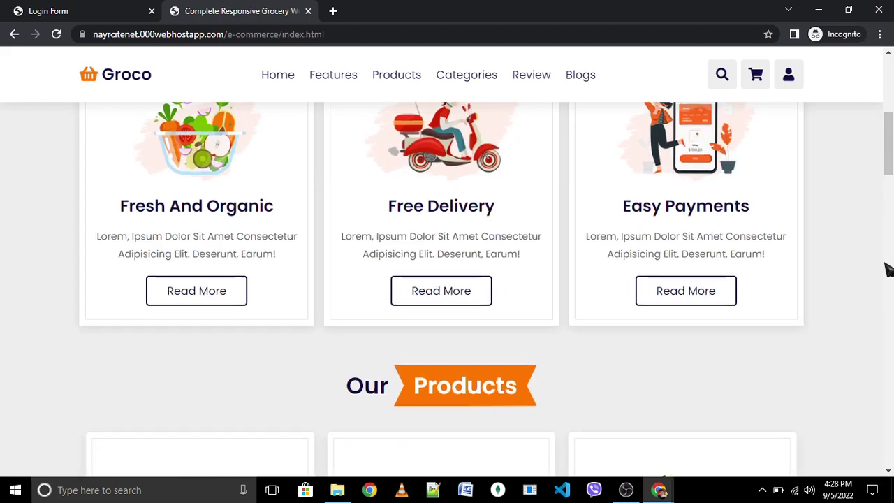
scroll(889, 269, "up", 5)
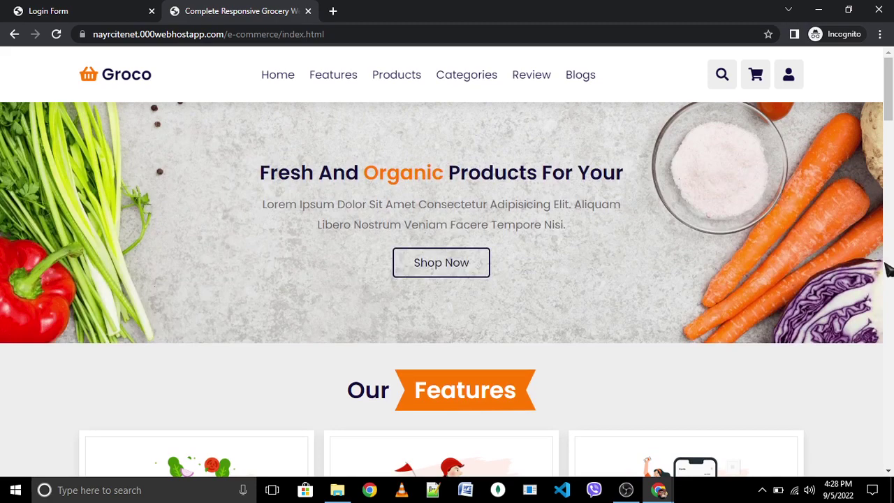
scroll(888, 269, "down", 5)
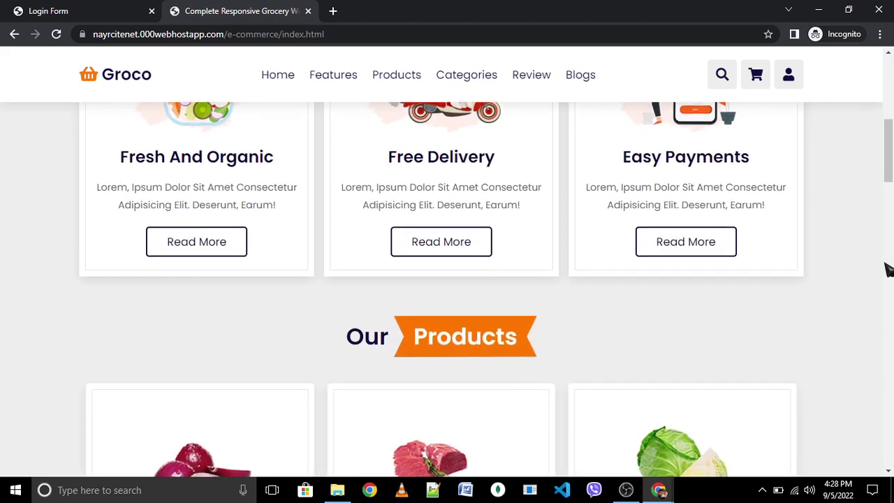
scroll(888, 269, "down", 5)
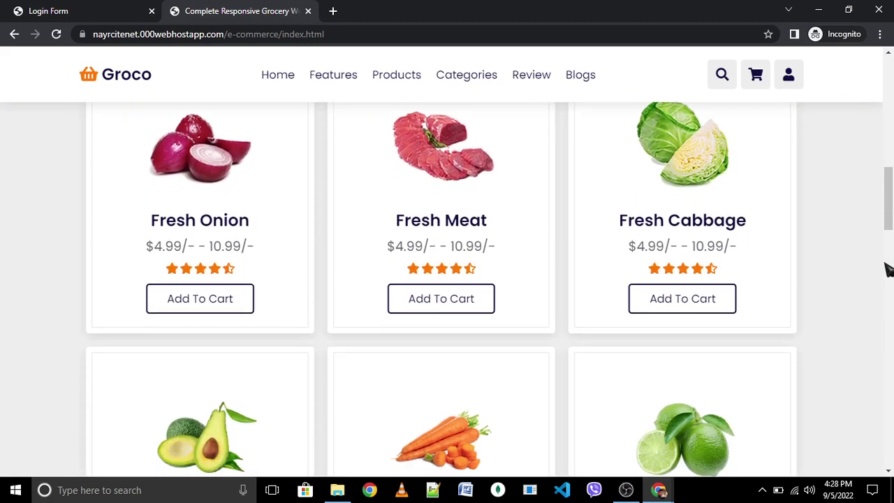
scroll(888, 268, "down", 3)
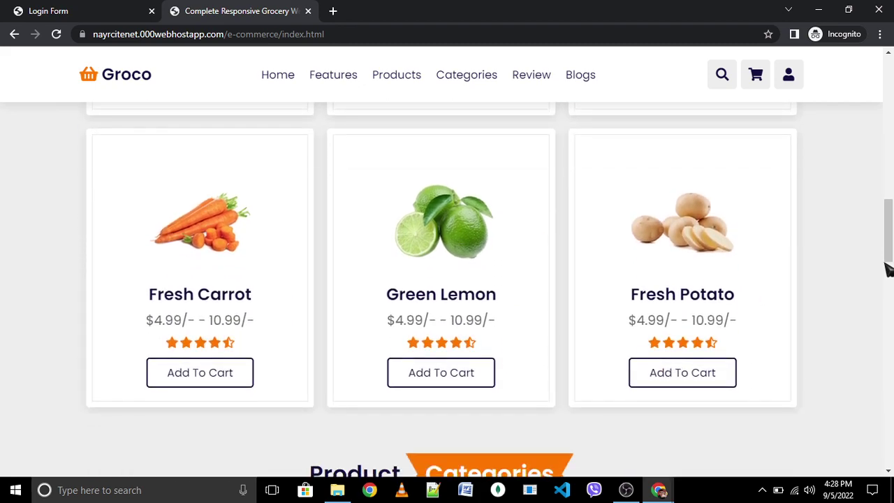
scroll(888, 269, "down", 10)
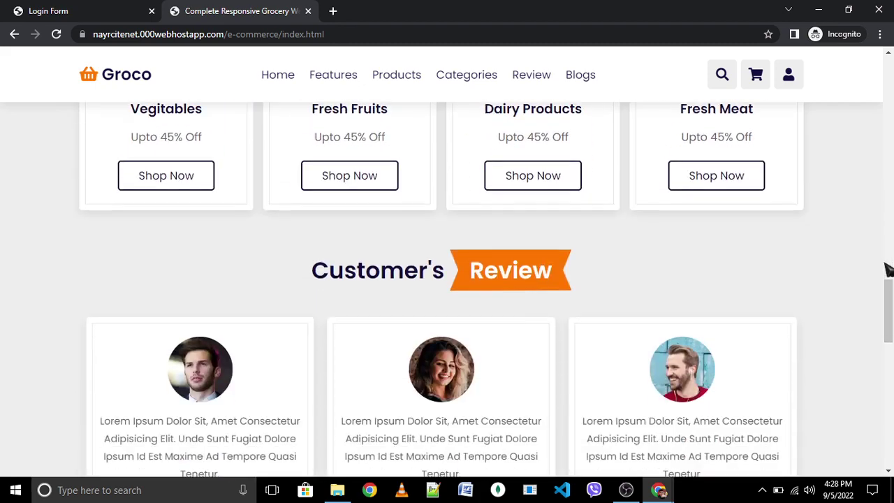
scroll(888, 269, "down", 4)
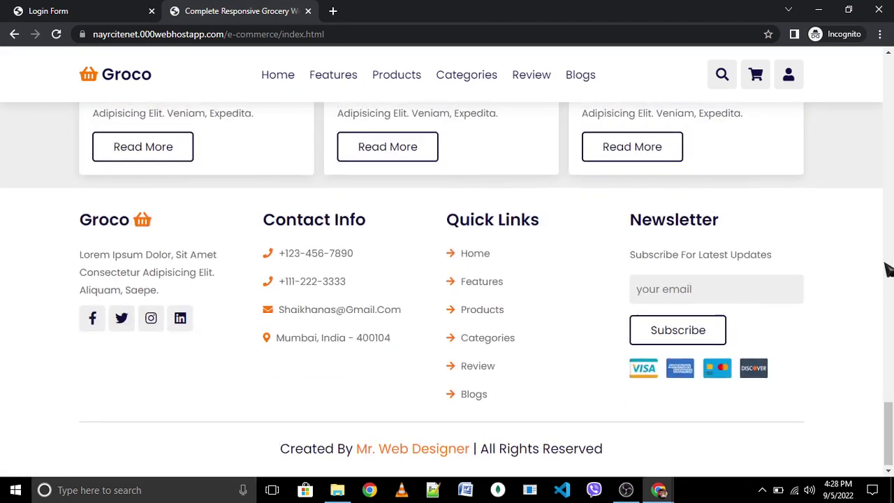
scroll(889, 269, "up", 1)
scroll(888, 268, "up", 1)
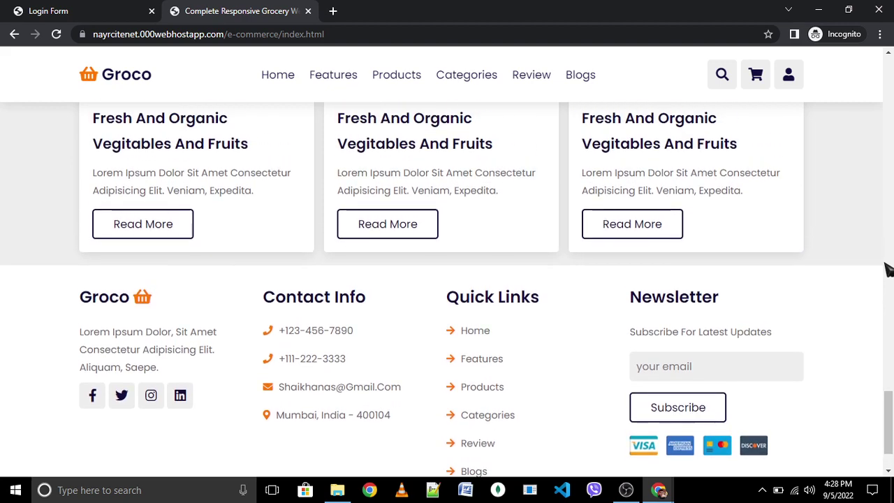
scroll(888, 269, "up", 10)
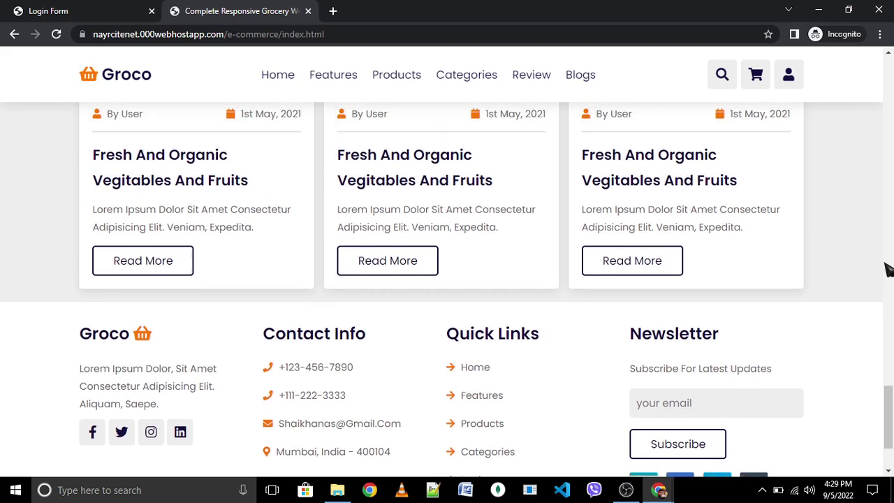
scroll(888, 269, "up", 15)
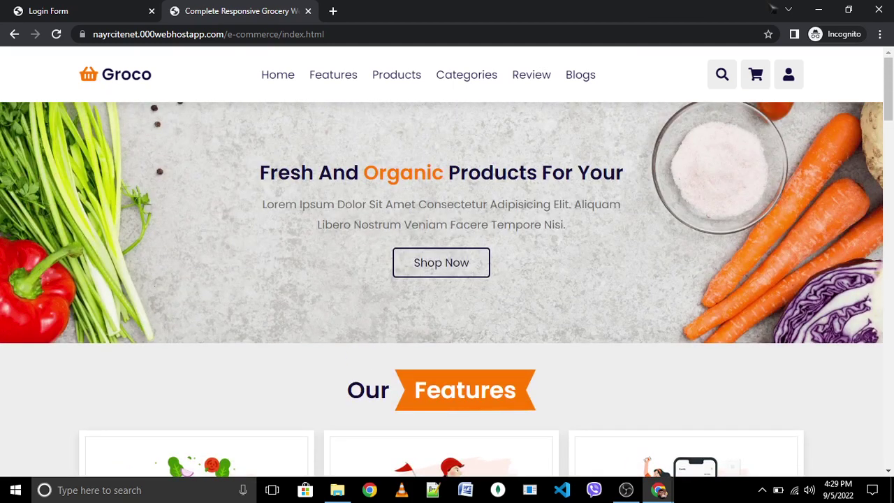
left_click(848, 9)
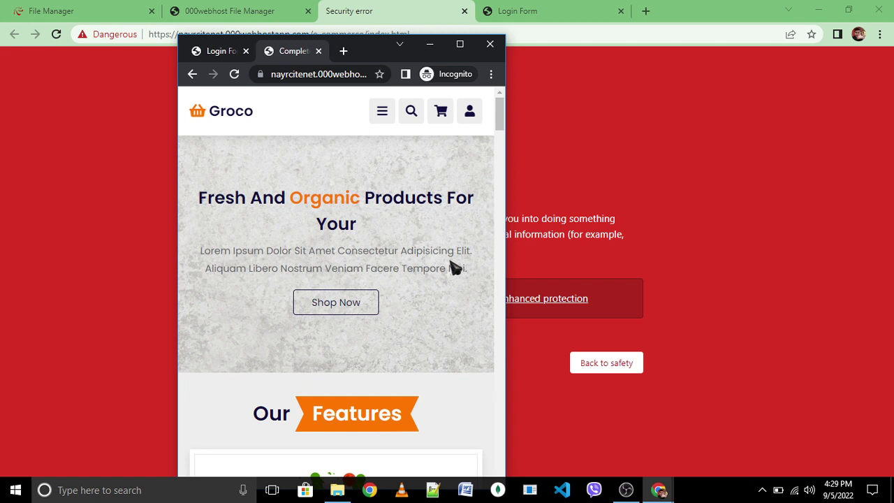
scroll(454, 267, "down", 8)
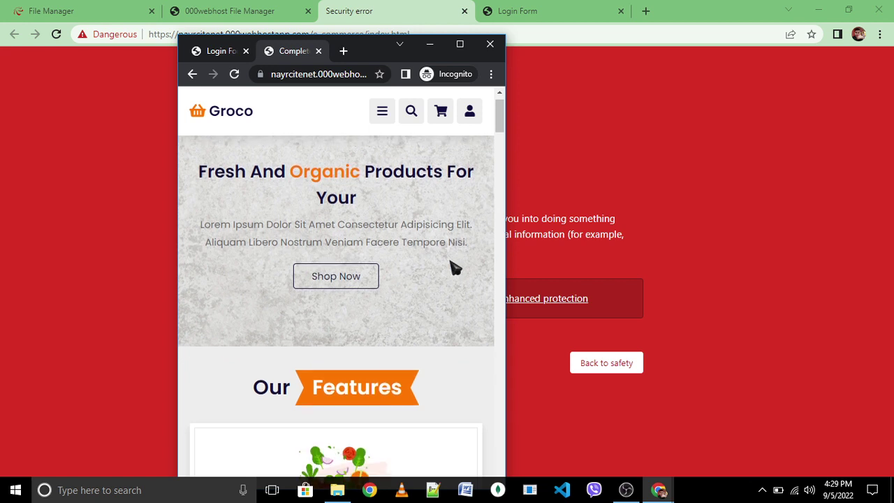
scroll(455, 268, "down", 12)
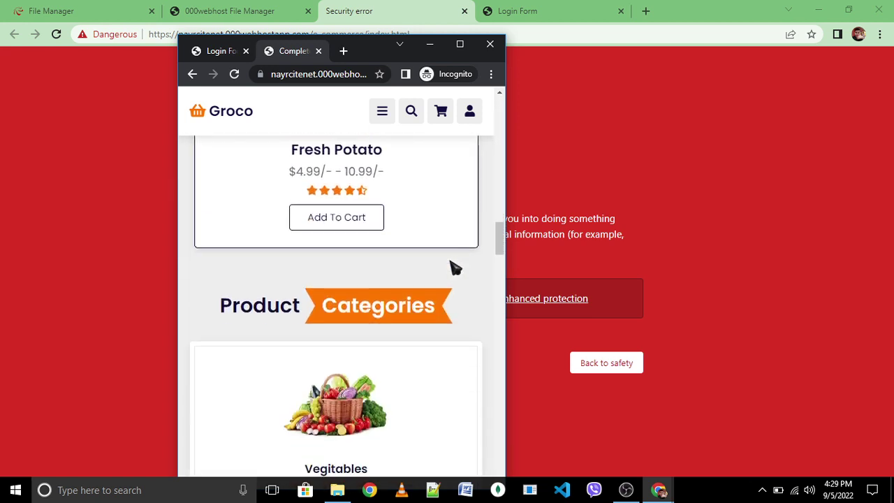
scroll(455, 268, "down", 8)
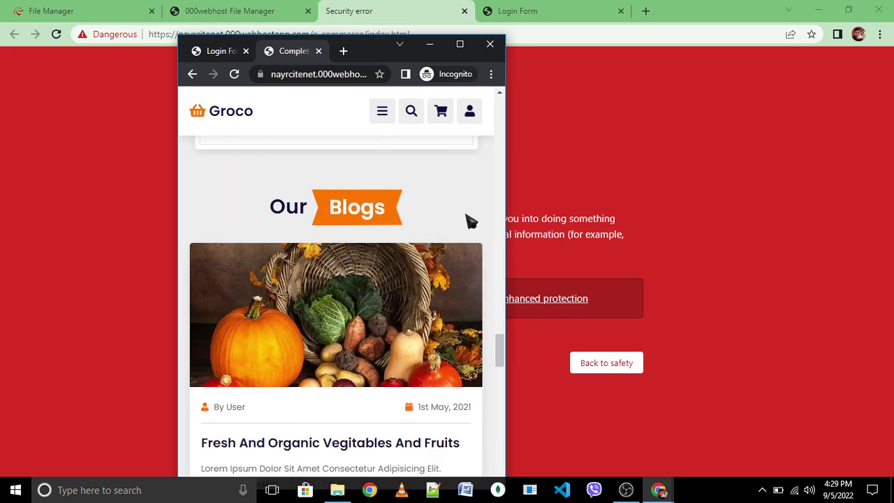
left_click(461, 45)
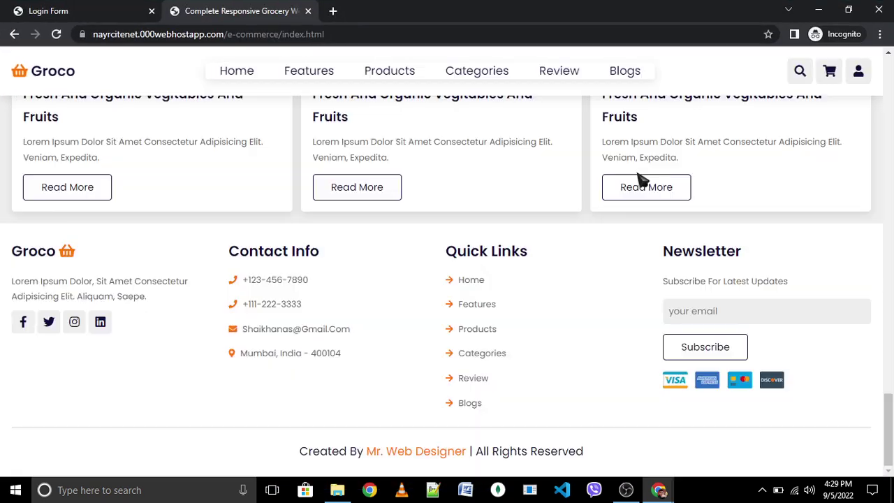
scroll(640, 186, "up", 5)
scroll(888, 197, "up", 7)
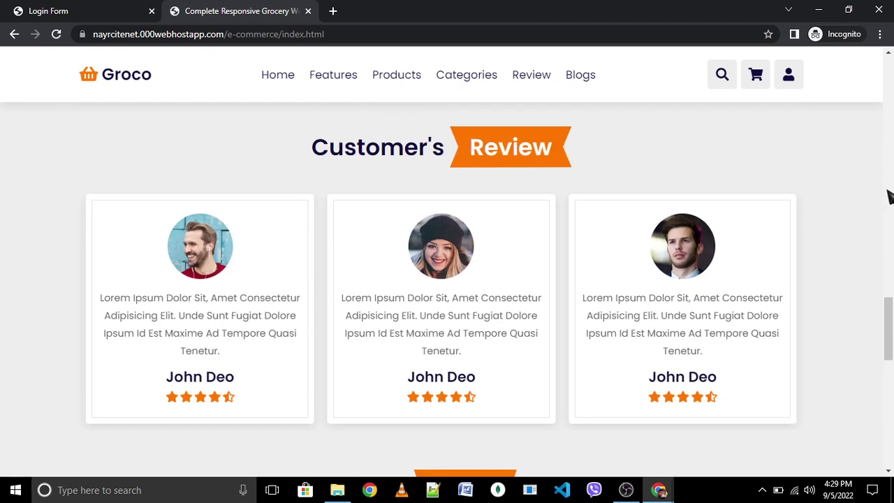
scroll(889, 197, "up", 15)
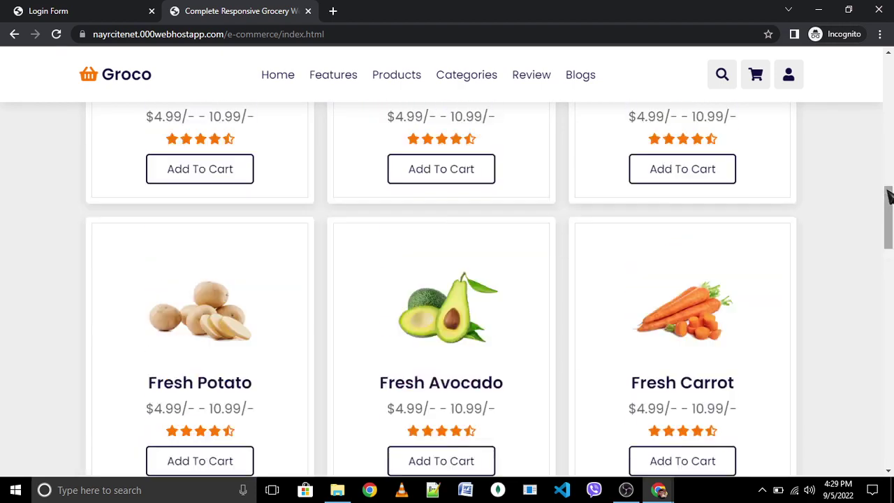
scroll(889, 197, "up", 1)
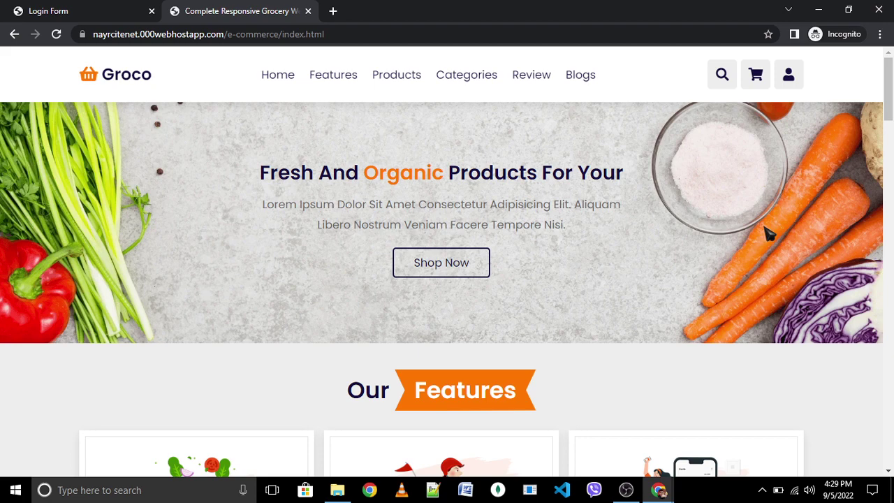
Step: Open the login panel, then jump to Product Categories, Customer's Review and Our Blogs, and back home
scroll(769, 234, "down", 1)
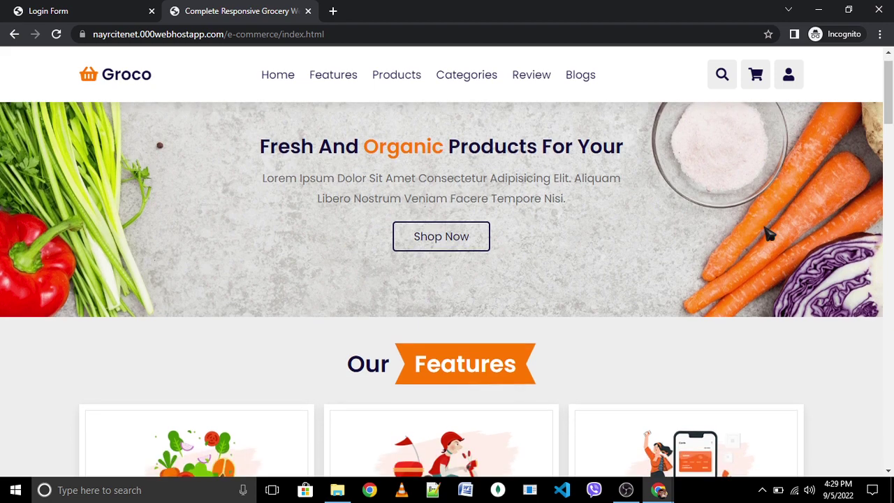
scroll(768, 234, "up", 1)
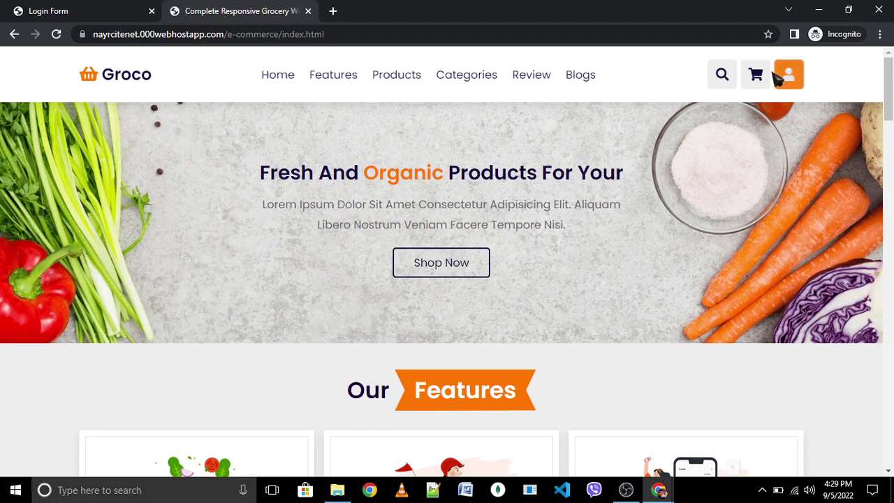
left_click(789, 74)
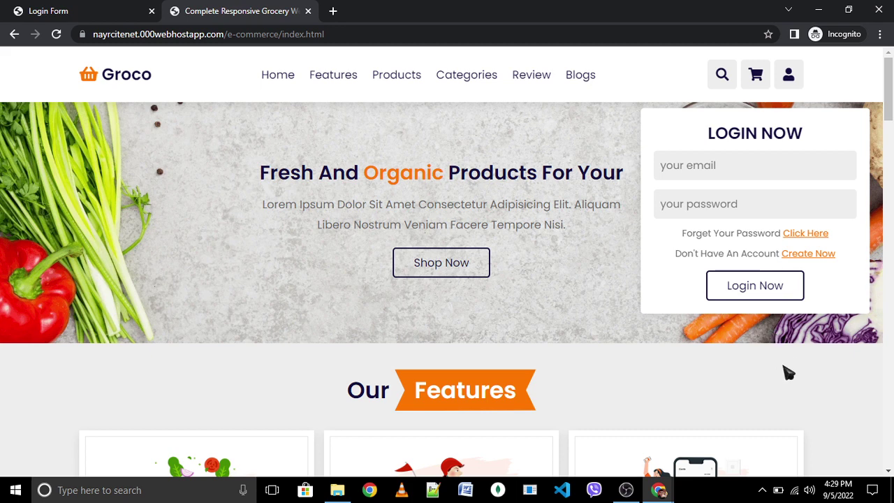
left_click(475, 83)
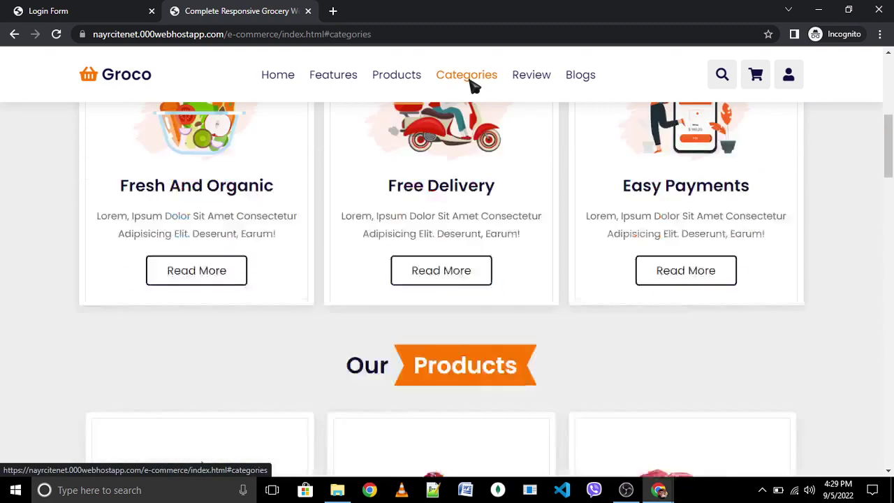
left_click(530, 82)
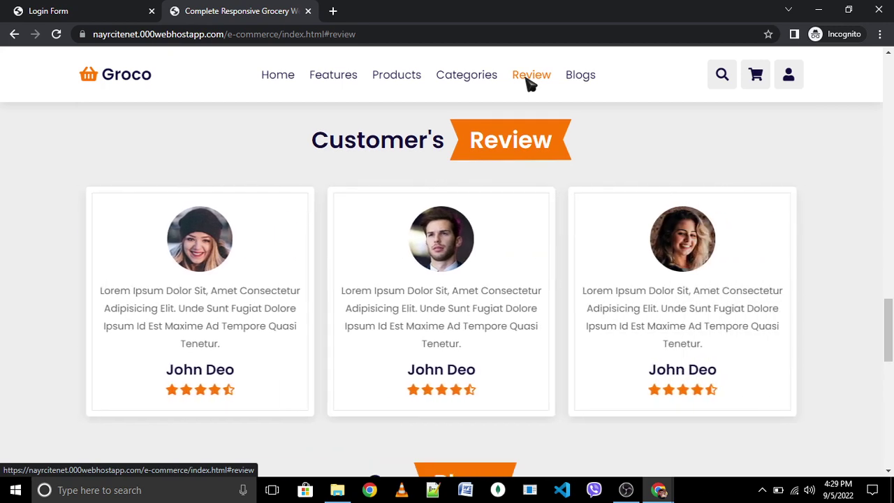
left_click(584, 78)
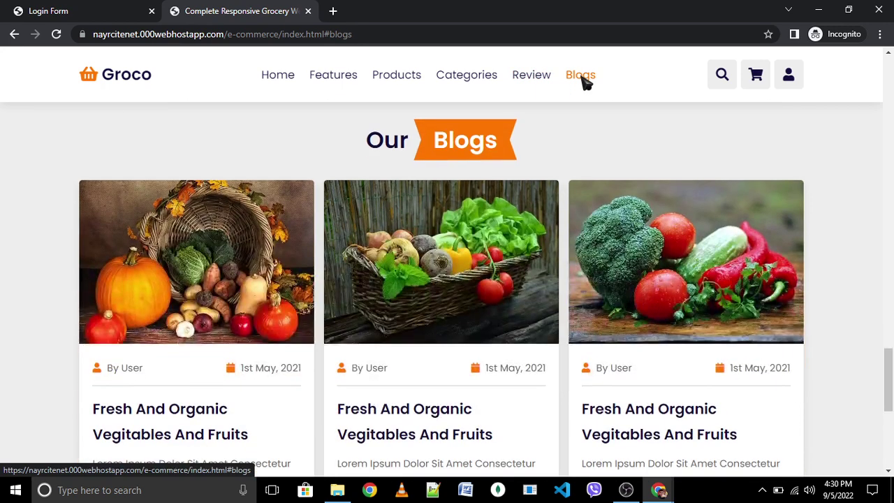
left_click(279, 78)
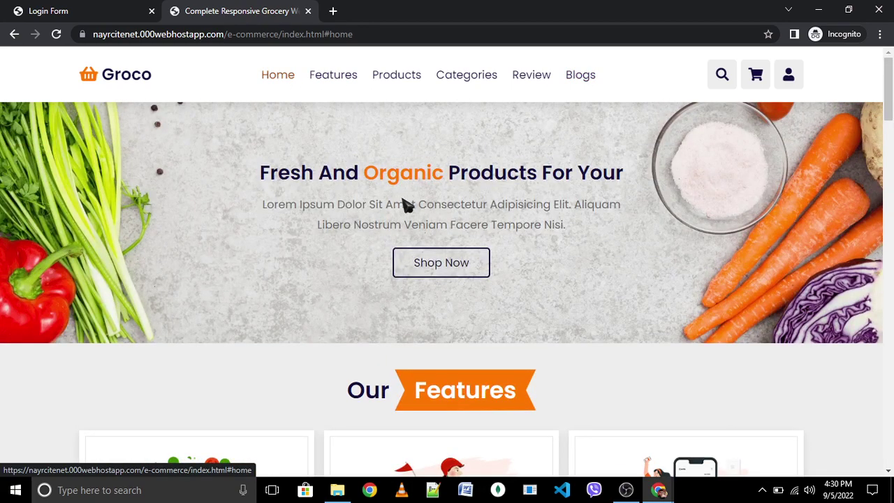
Step: Try the Shop Now link, the search box, the cart preview and the login panel
left_click(447, 278)
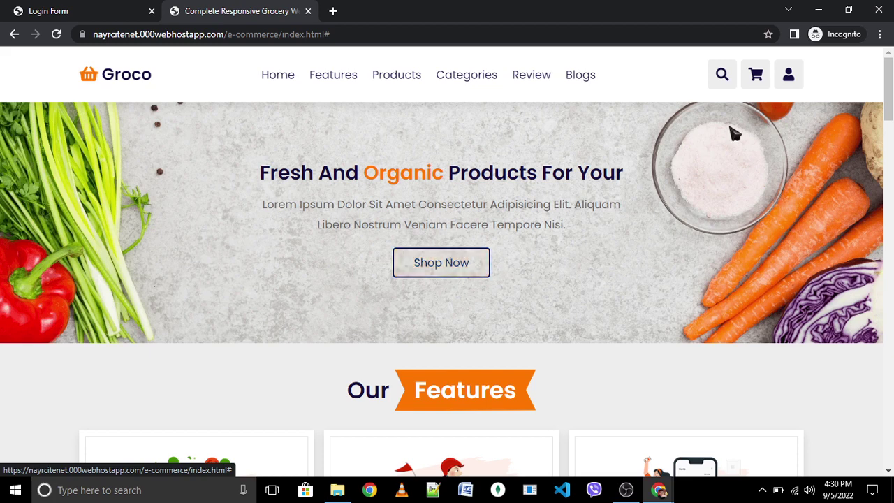
left_click(730, 83)
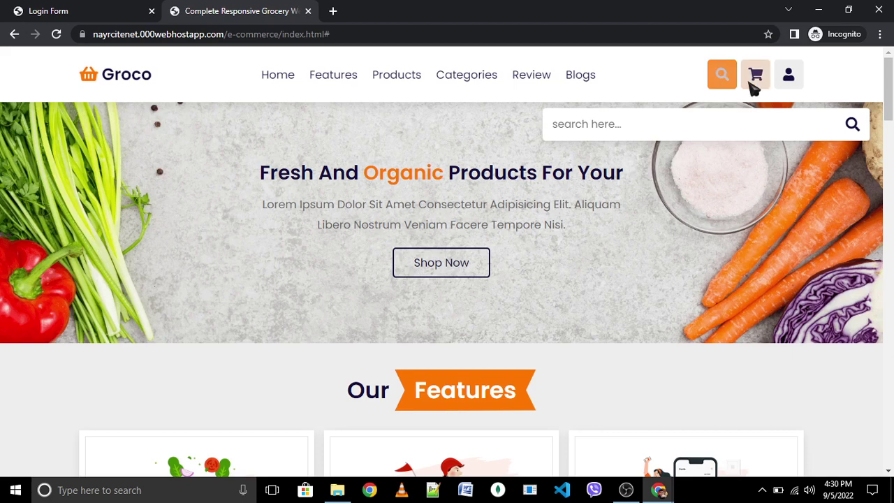
left_click(750, 130)
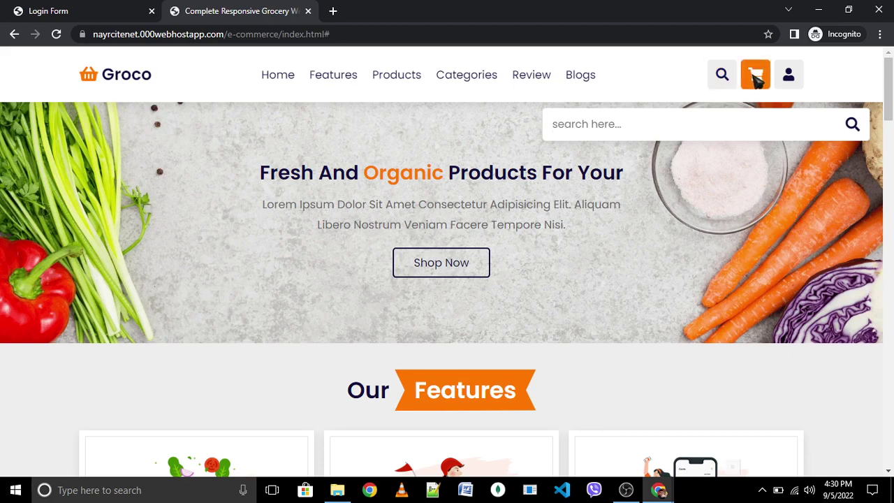
left_click(755, 74)
left_click(792, 83)
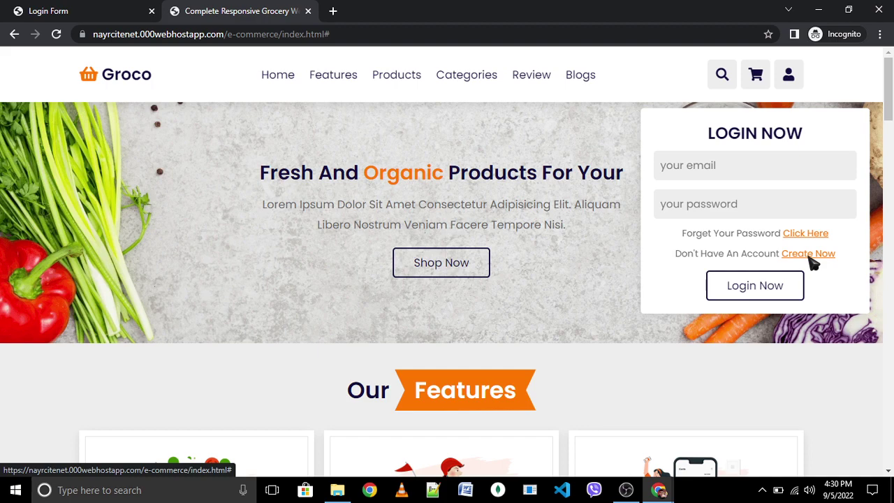
Step: Close the login panel and scroll the Groco page down to the footer's payment card logos
left_click(890, 237)
left_click(890, 237)
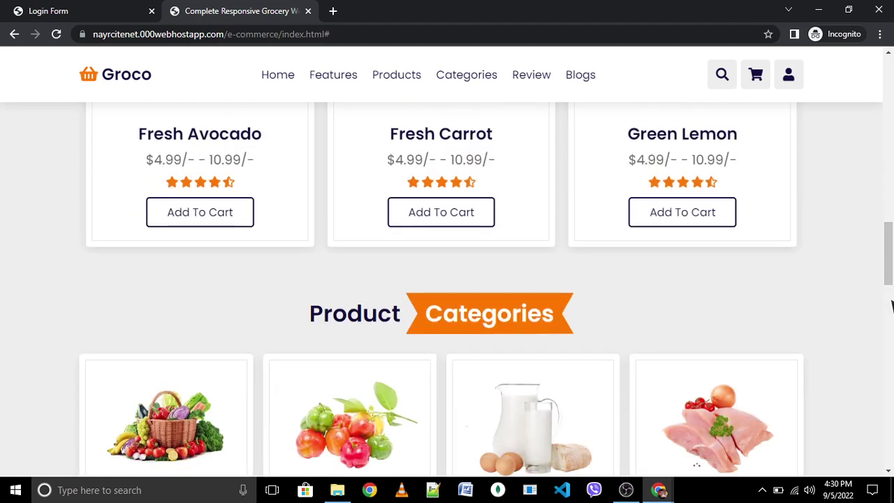
left_click(889, 307)
left_click_drag(890, 328, 889, 472)
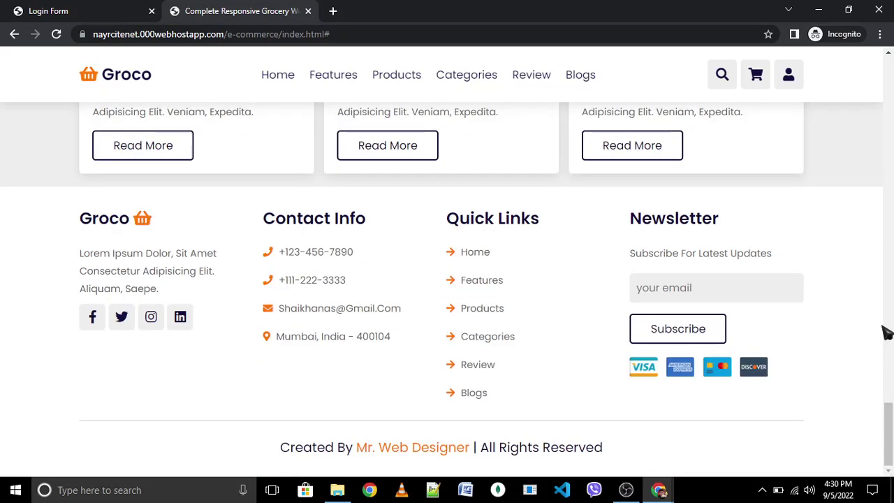
left_click(889, 274)
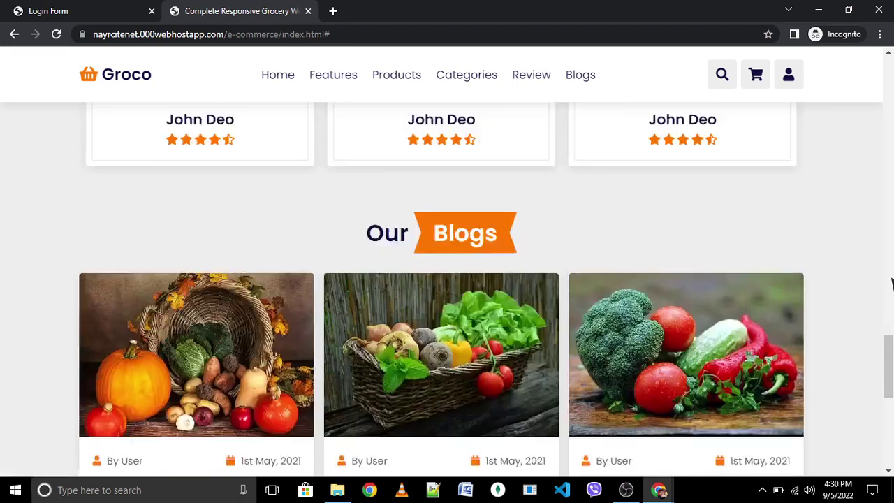
left_click_drag(890, 274, 887, 77)
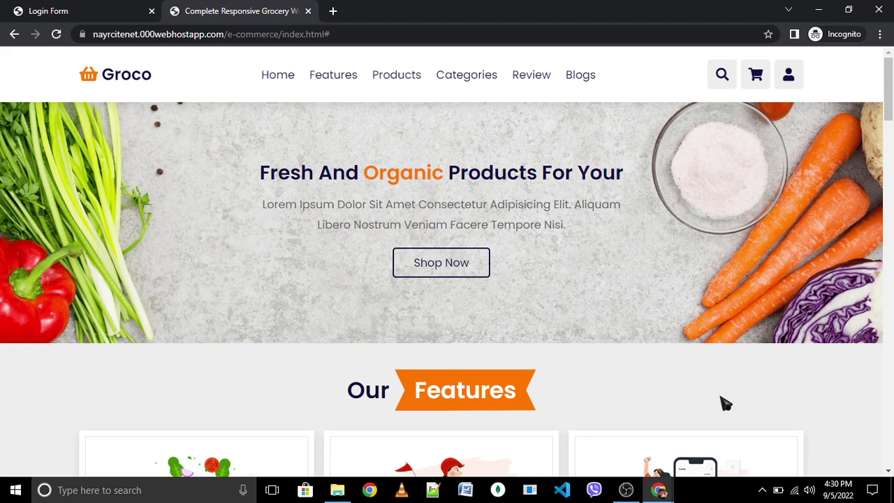
scroll(725, 403, "down", 7)
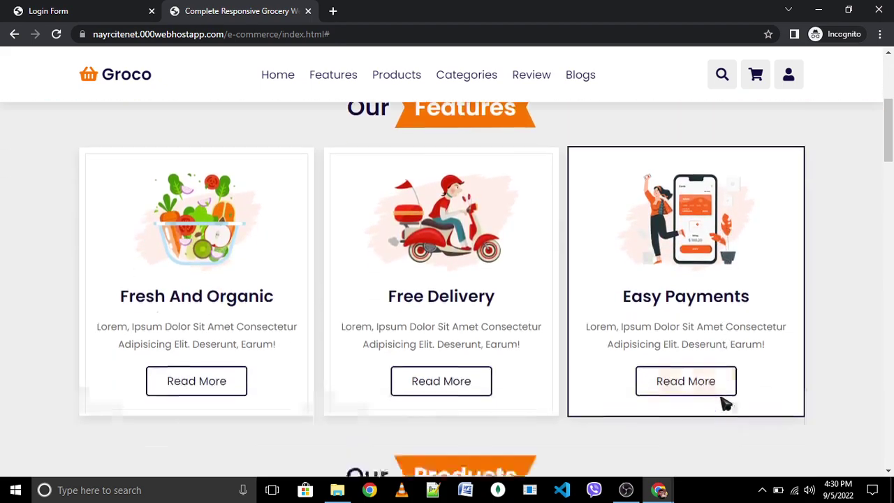
scroll(725, 403, "down", 3)
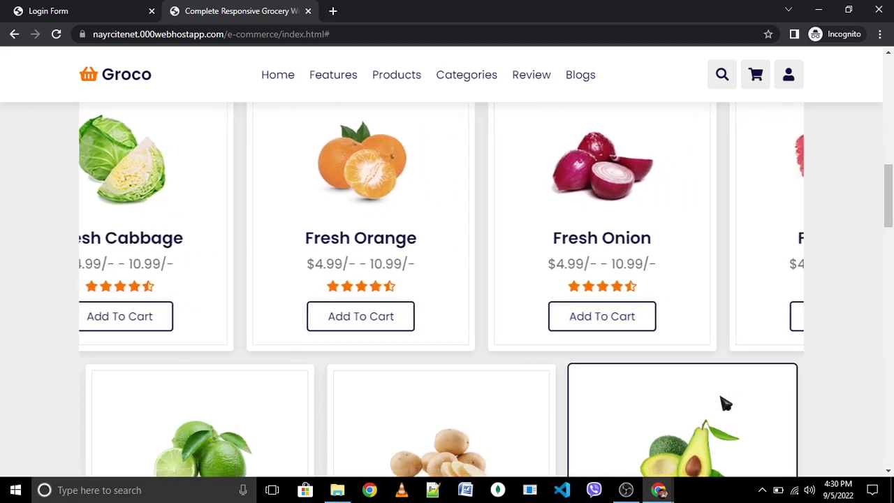
scroll(725, 403, "down", 10)
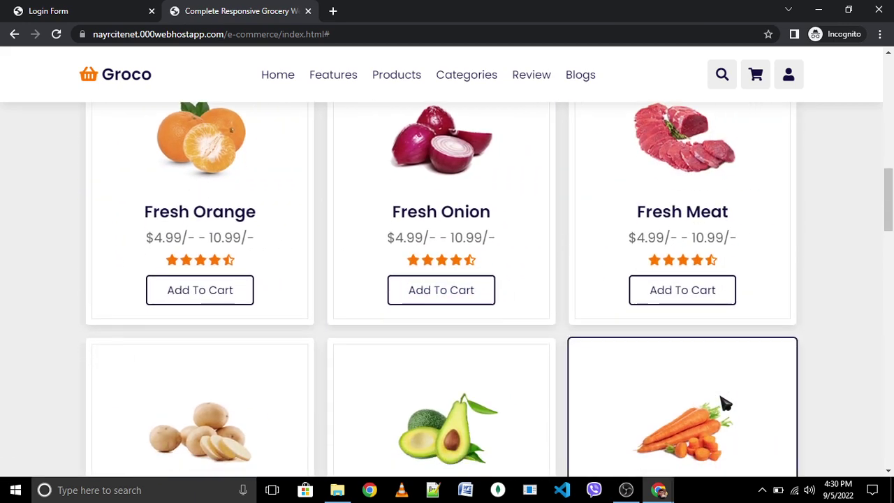
scroll(725, 403, "down", 10)
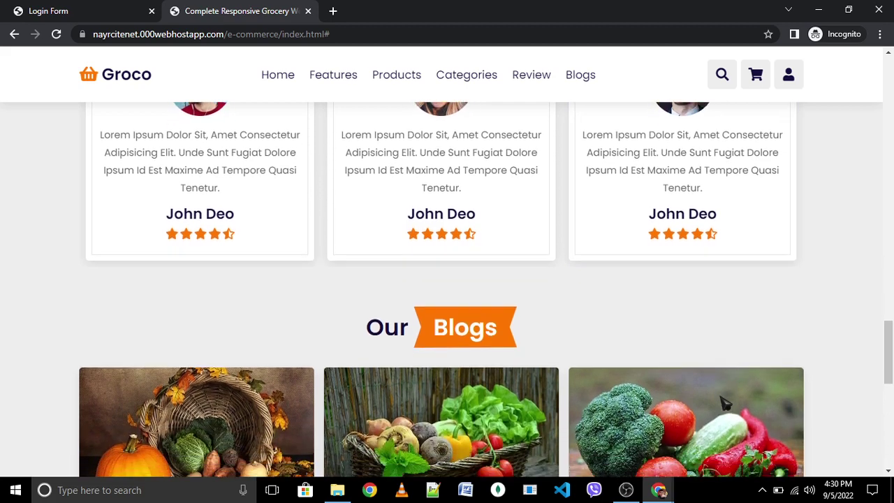
scroll(725, 403, "down", 2)
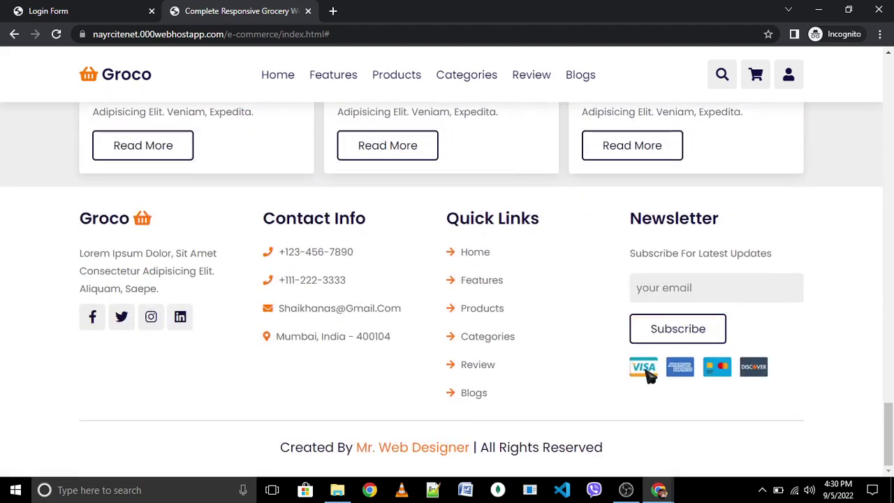
Step: View payment.png from the e-commerce image folder in Photos
left_click(337, 490)
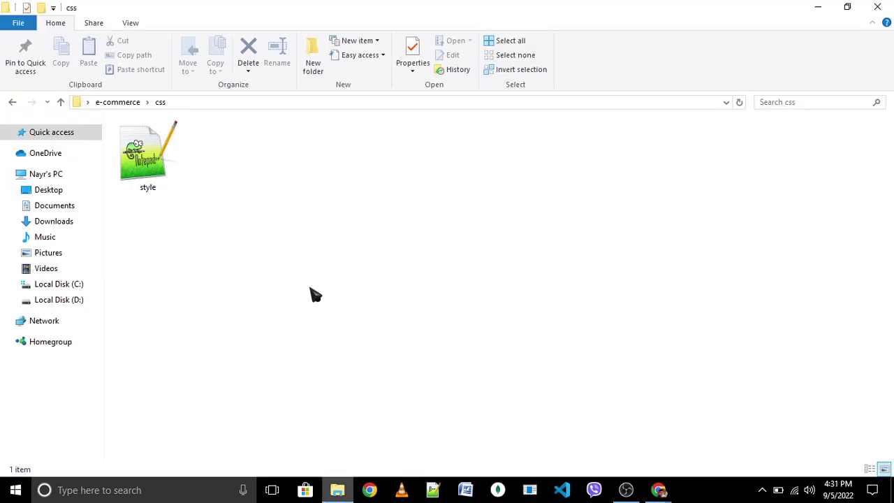
left_click(120, 102)
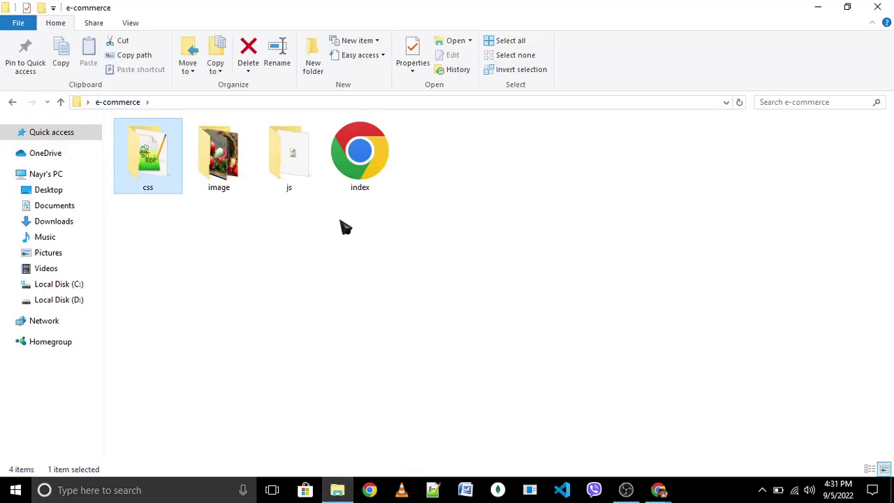
double_click(221, 159)
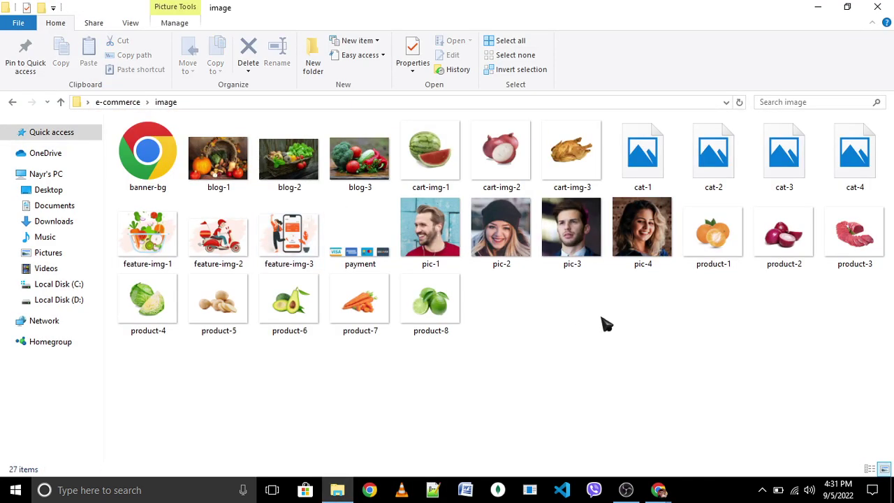
double_click(378, 241)
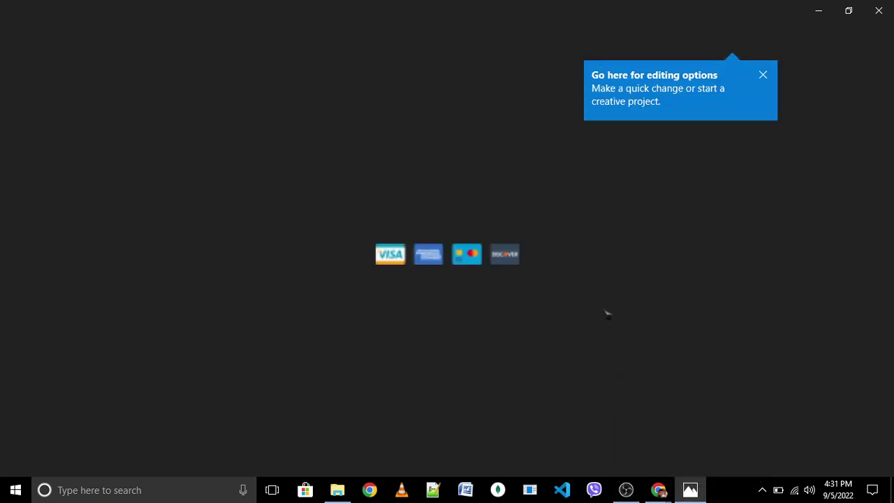
Step: Minimize Photos and bring the Groco grocery page window back to the front
left_click(702, 490)
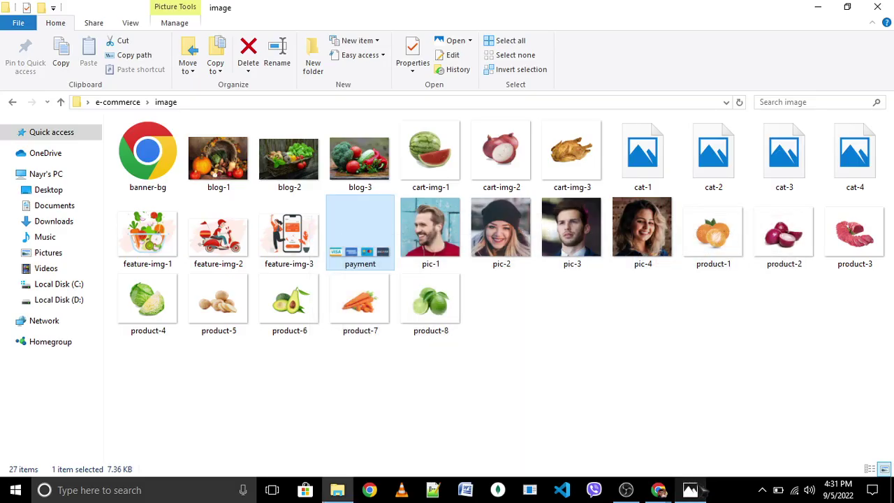
left_click(711, 390)
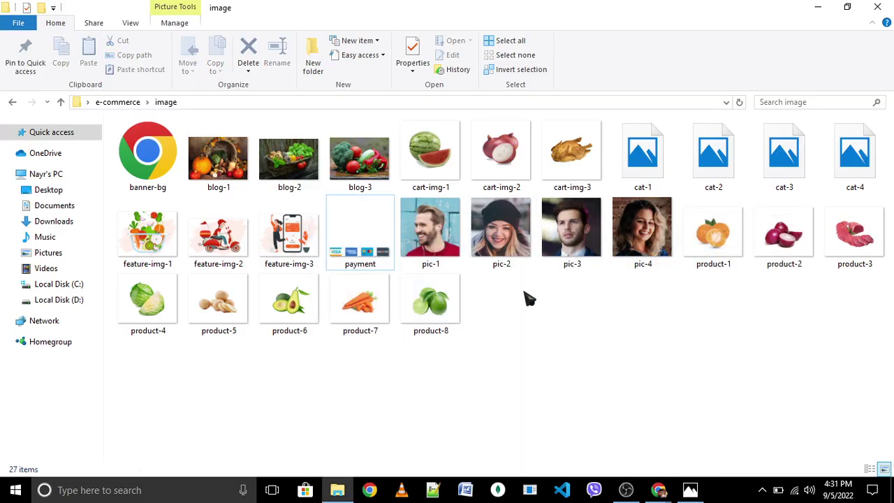
left_click(658, 490)
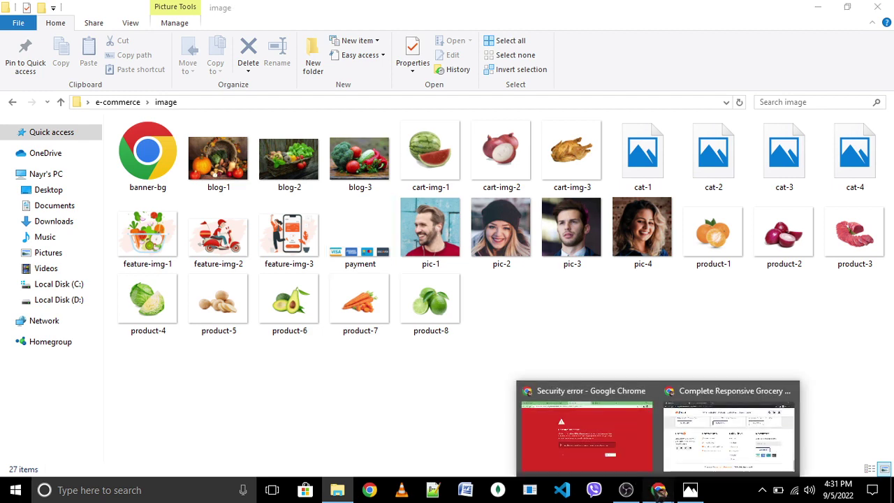
left_click(707, 454)
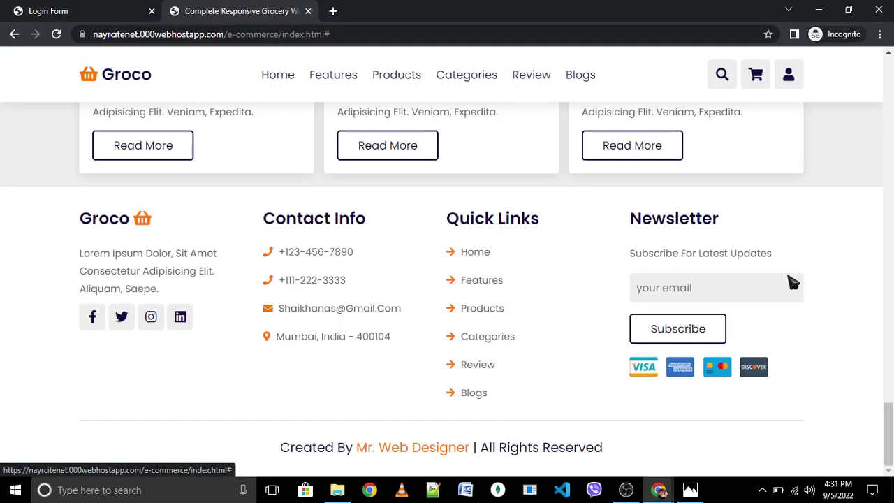
scroll(866, 267, "up", 15)
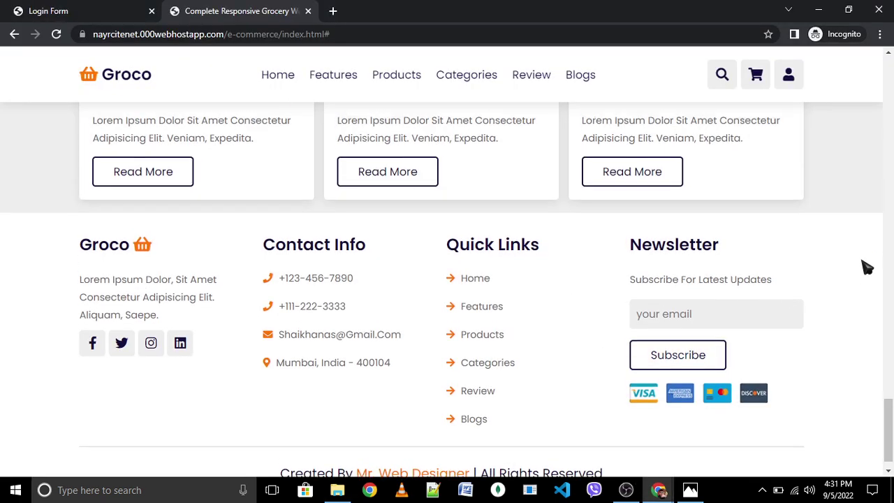
scroll(866, 267, "up", 8)
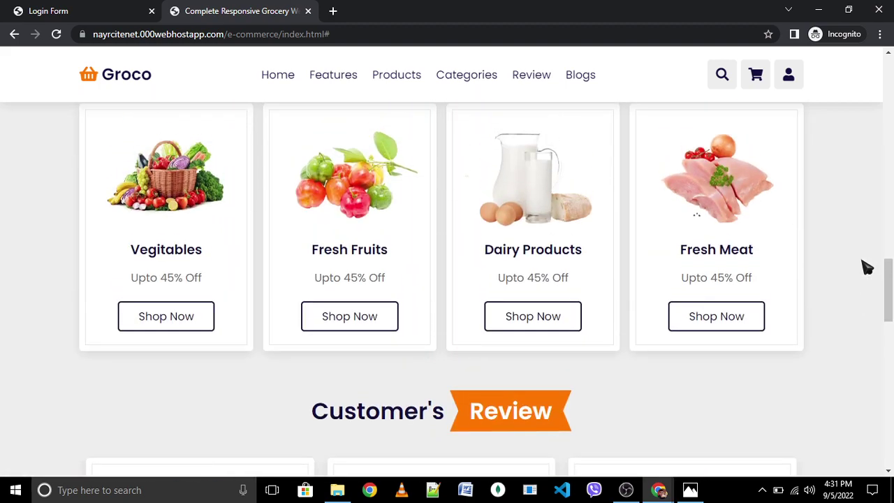
scroll(866, 268, "up", 10)
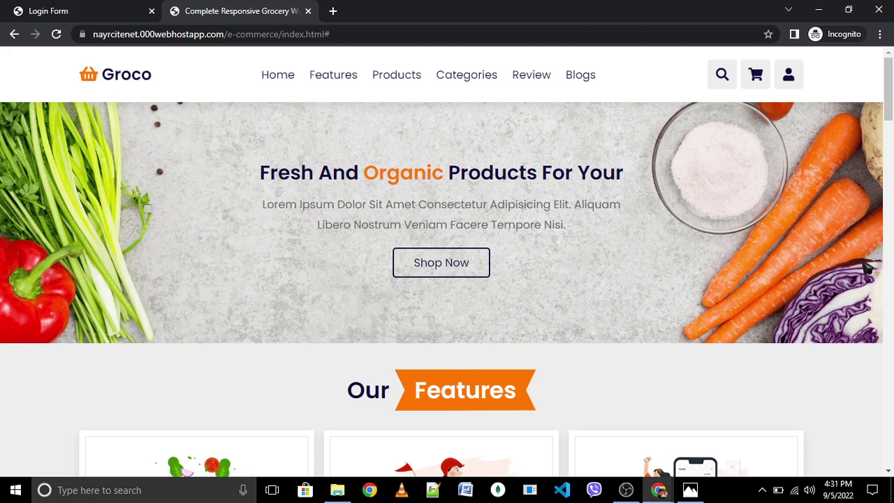
scroll(866, 268, "down", 6)
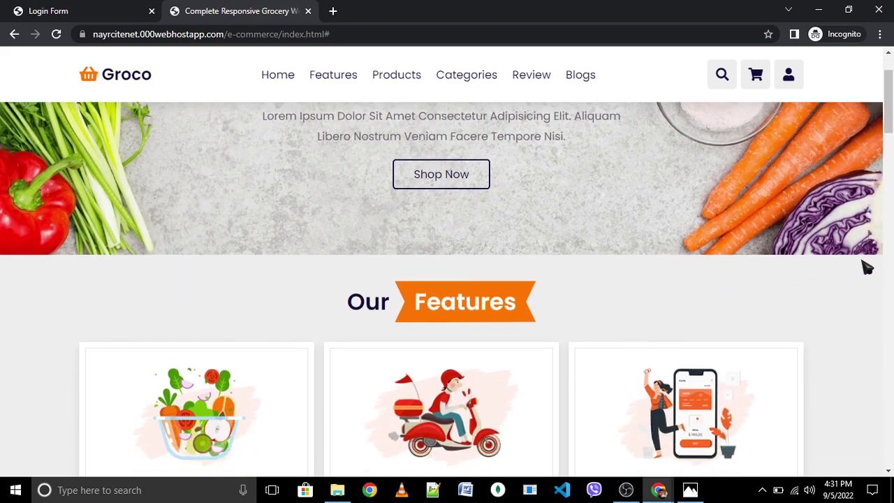
scroll(866, 267, "down", 3)
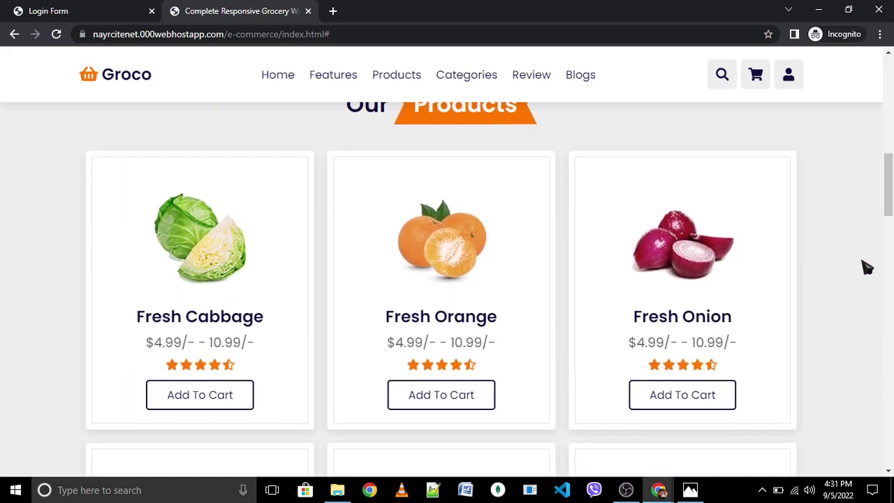
scroll(866, 267, "up", 8)
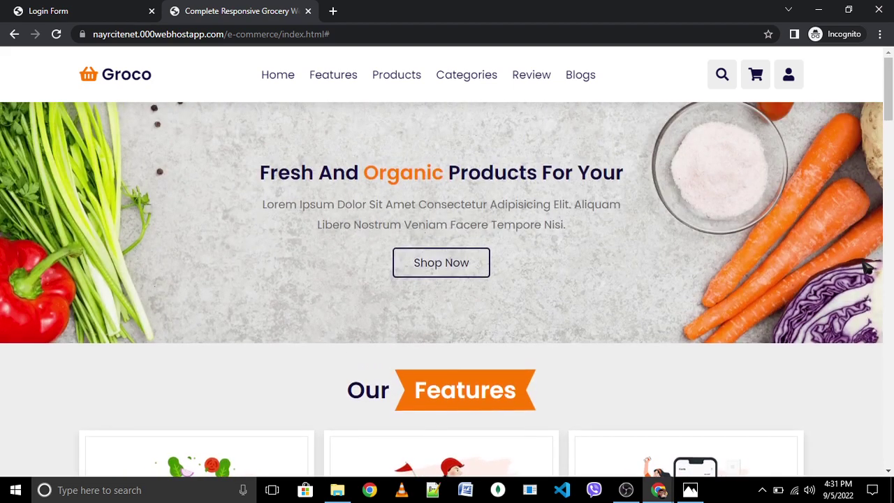
scroll(866, 267, "down", 6)
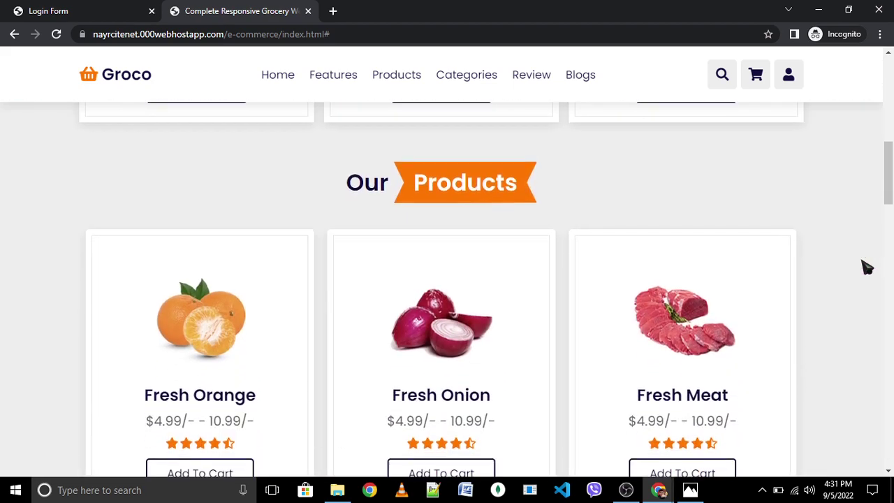
scroll(866, 268, "down", 4)
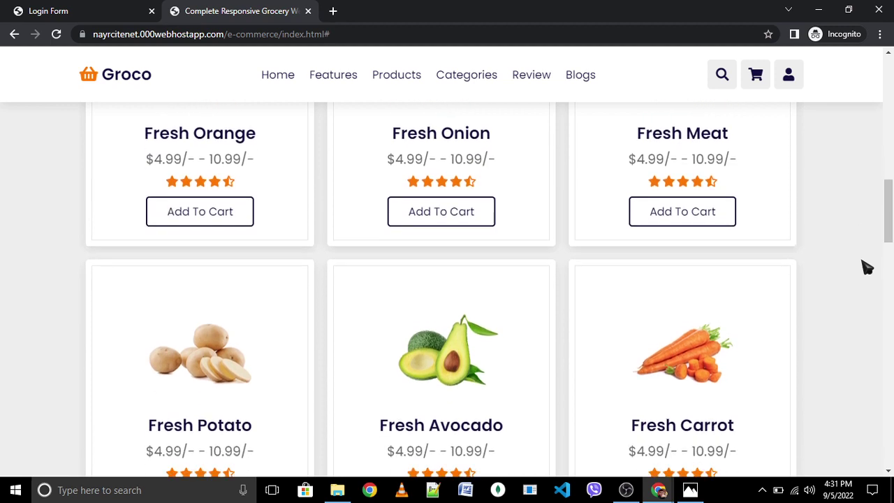
scroll(866, 268, "down", 2)
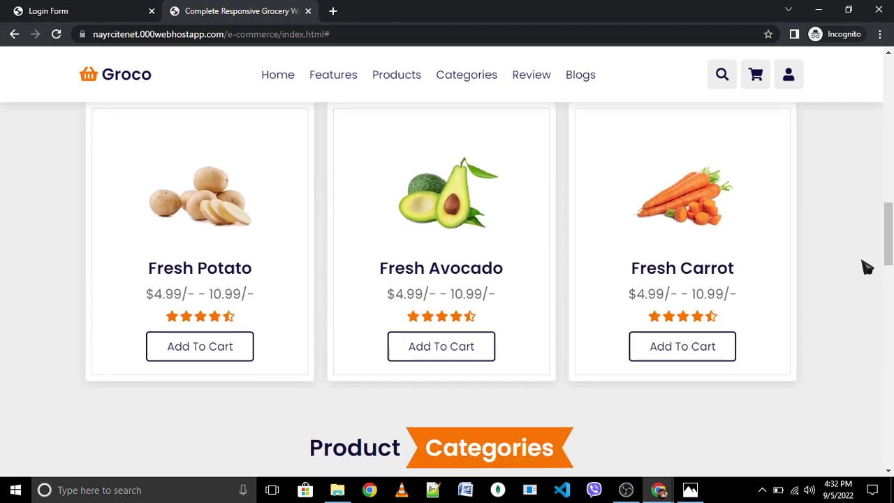
scroll(866, 267, "up", 1)
scroll(866, 268, "down", 7)
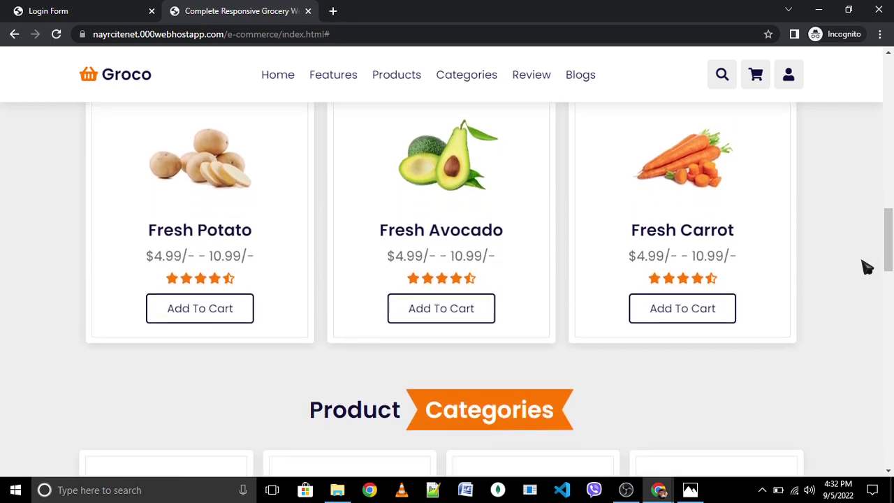
scroll(866, 267, "down", 3)
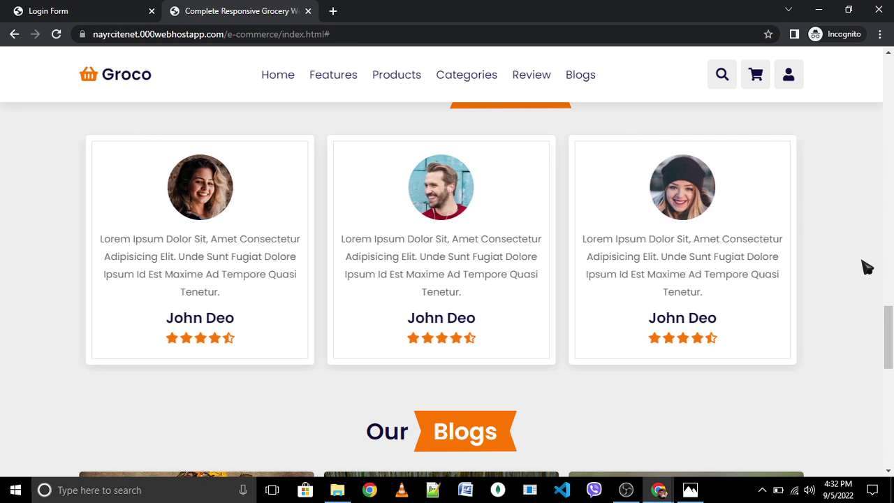
scroll(866, 267, "up", 10)
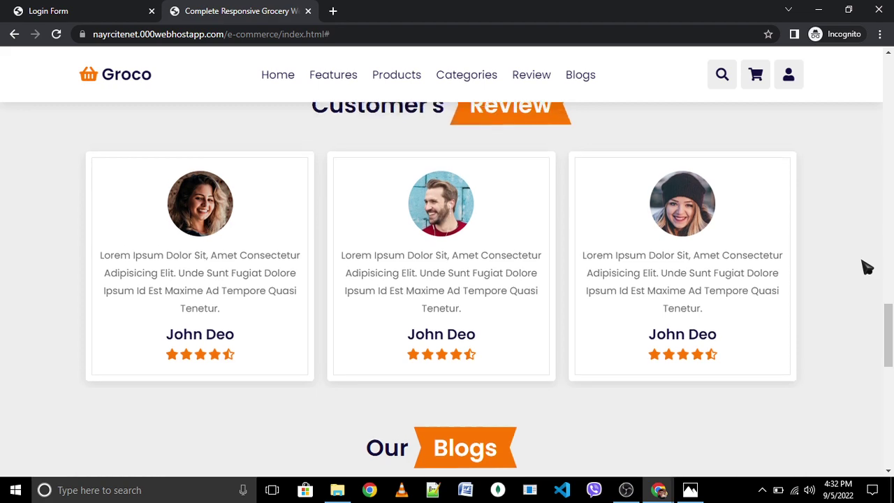
scroll(866, 267, "up", 12)
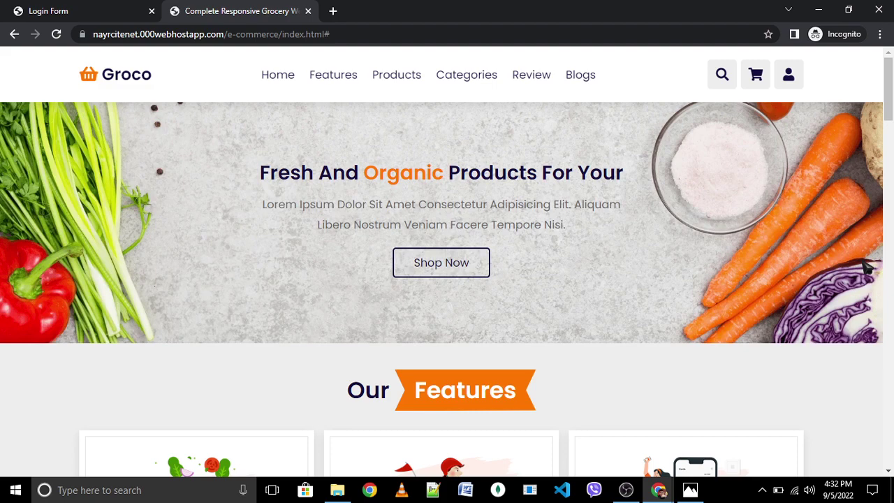
Step: Open script.js from the e-commerce js folder in Notepad++
left_click(337, 490)
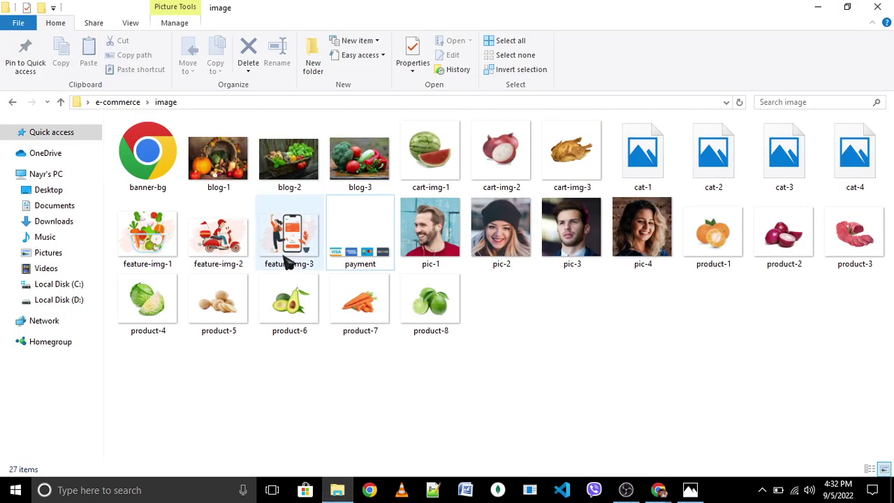
left_click(134, 102)
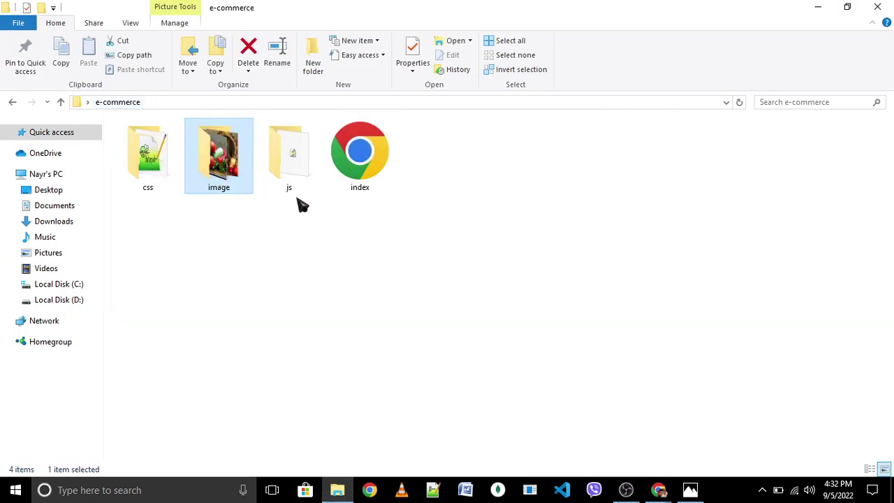
double_click(294, 163)
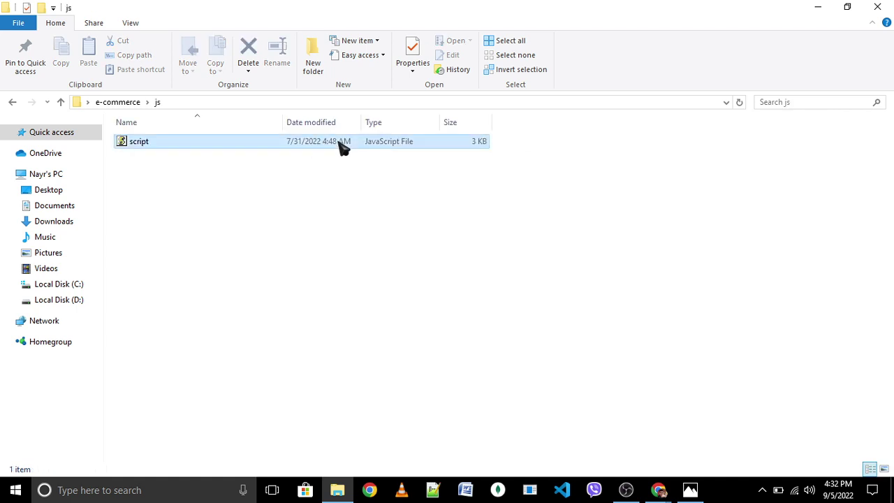
left_click(343, 145)
right_click(342, 146)
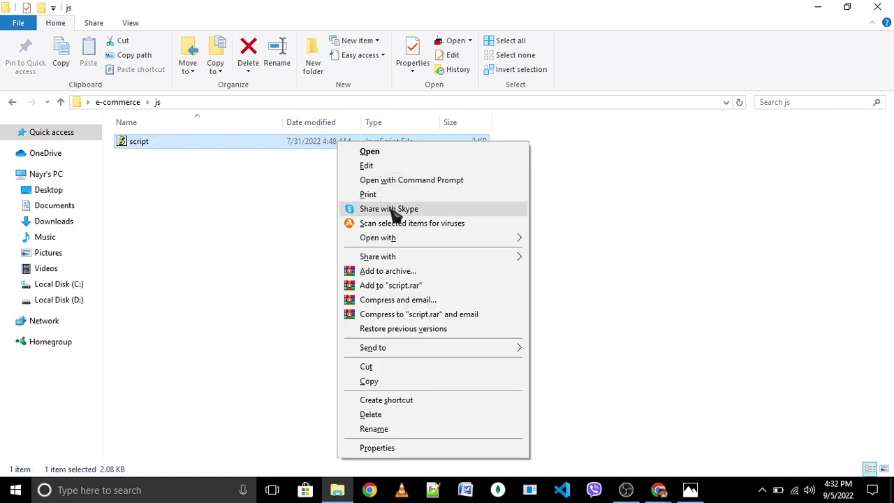
mouse_move(441, 243)
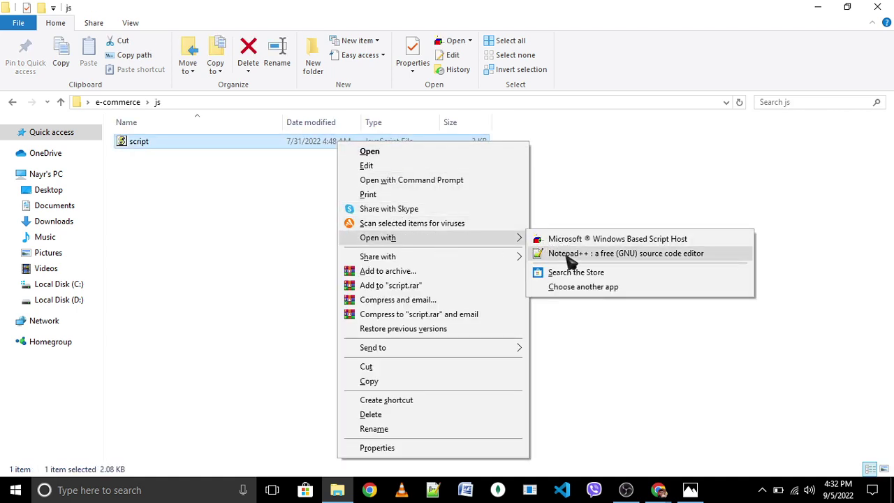
left_click(569, 256)
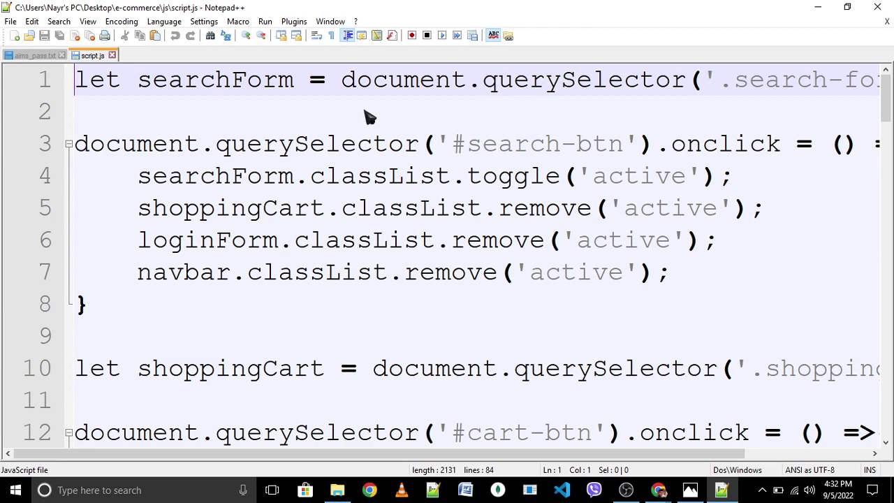
Step: Zoom out and read through the 84-line script.js, then close the file and Notepad++
left_click(263, 36)
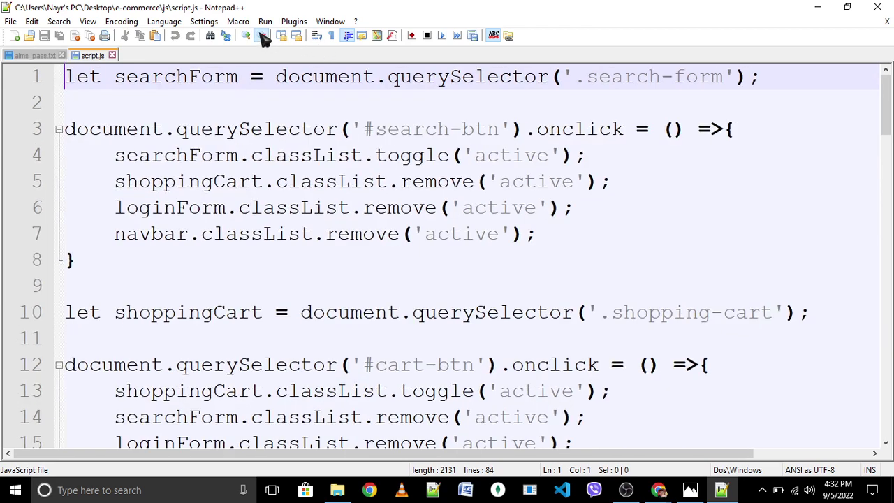
left_click(262, 36)
left_click(534, 222)
key("Down")
key("Down")
key("Down")
key("Down")
key("Down")
key("Down")
key("Down")
key("Down")
key("Down")
key("Down")
key("Down")
key("Down")
key("Down")
key("Down")
key("Down")
key("Down")
key("Down")
key("Down")
key("Down")
key("Down")
key("Down")
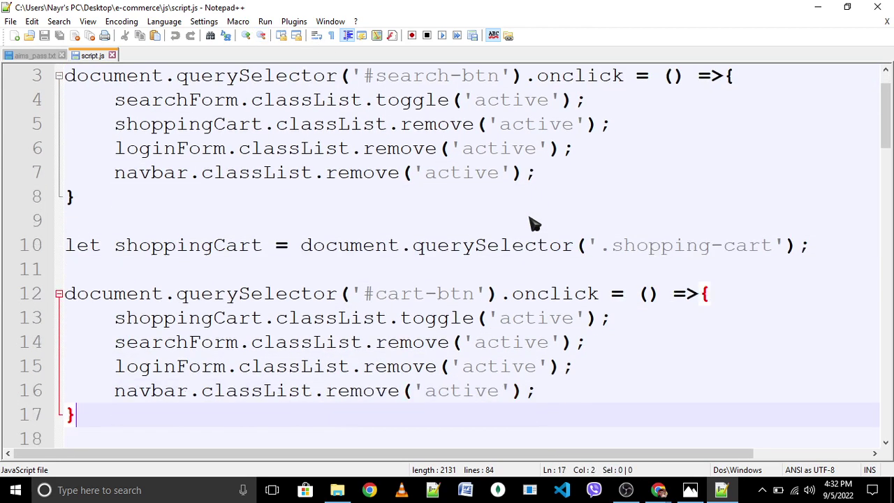
key("Up")
key("Up")
key("Up")
key("Up")
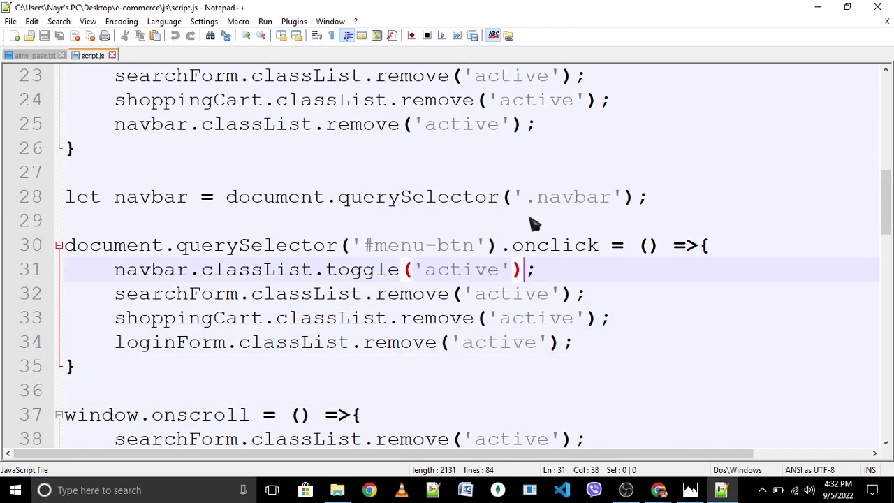
key("Up")
key("Down")
key("Down")
key("Down")
key("Down")
key("Down")
key("Down")
key("Down")
key("Down")
key("Down")
key("Down")
key("Down")
key("Down")
key("Down")
key("Down")
key("Down")
key("Down")
key("Down")
key("Down")
key("Down")
key("Down")
key("Down")
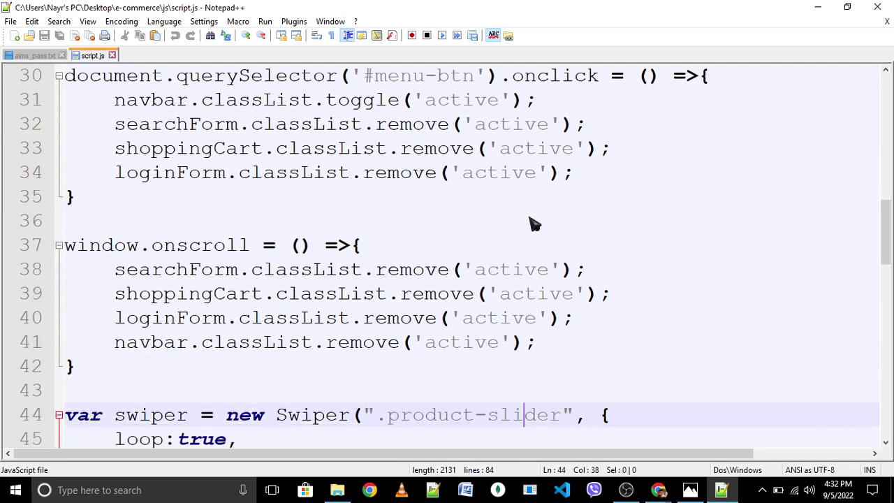
key("Down")
key("Down")
key("Down")
key("Down")
key("Down")
key("Down")
key("Down")
key("Down")
key("Down")
key("Down")
key("Down")
key("Down")
key("Down")
key("Down")
key("Down")
key("Down")
key("Down")
key("Down")
key("Down")
key("Down")
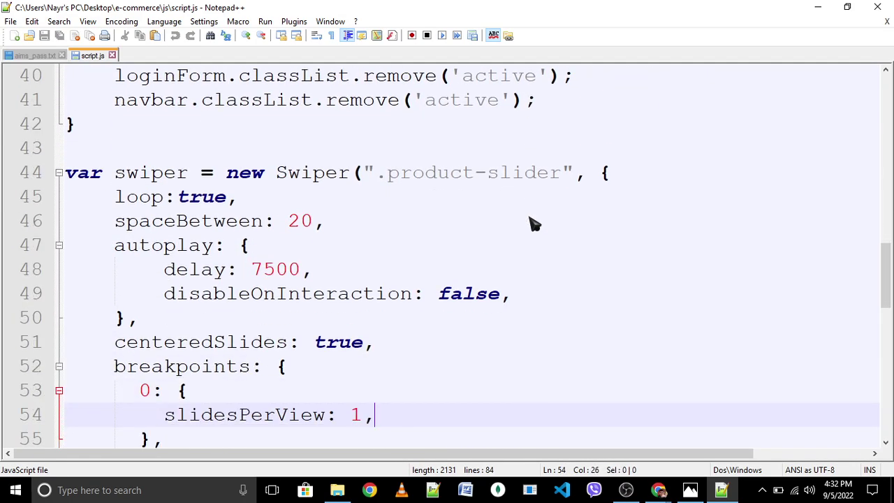
key("Up")
key("Up")
key("Up")
key("Up")
key("Up")
key("Up")
key("Up")
key("Up")
key("Up")
key("Up")
key("Up")
key("Up")
key("Up")
key("Up")
key("Up")
key("Up")
key("Up")
key("Up")
key("Up")
key("Up")
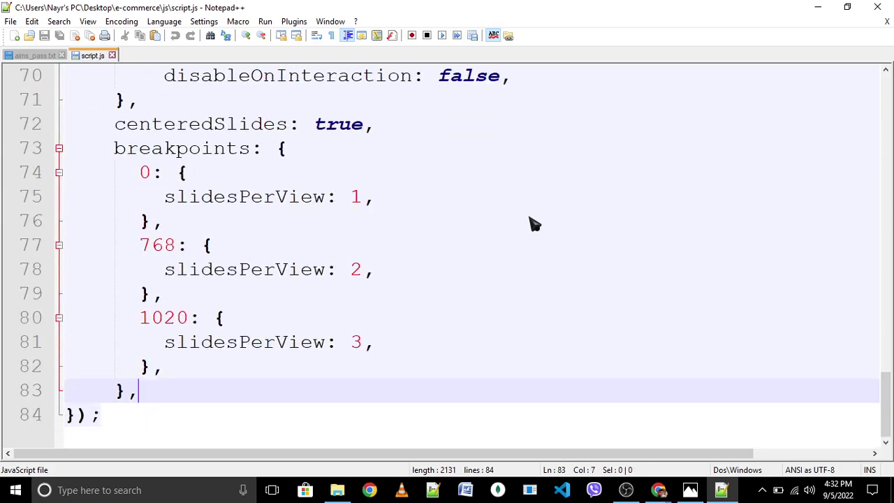
key("Up")
key("Up")
key("Up")
key("Up")
key("Up")
key("Up")
key("Up")
key("Up")
key("Up")
key("Up")
key("Up")
key("Up")
key("Up")
key("Up")
key("Up")
key("Up")
key("Up")
key("Up")
key("Up")
key("Up")
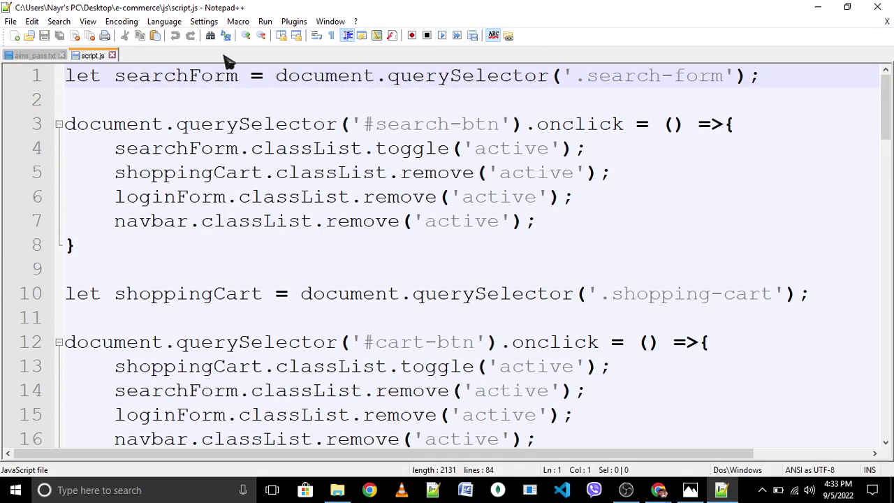
left_click(112, 55)
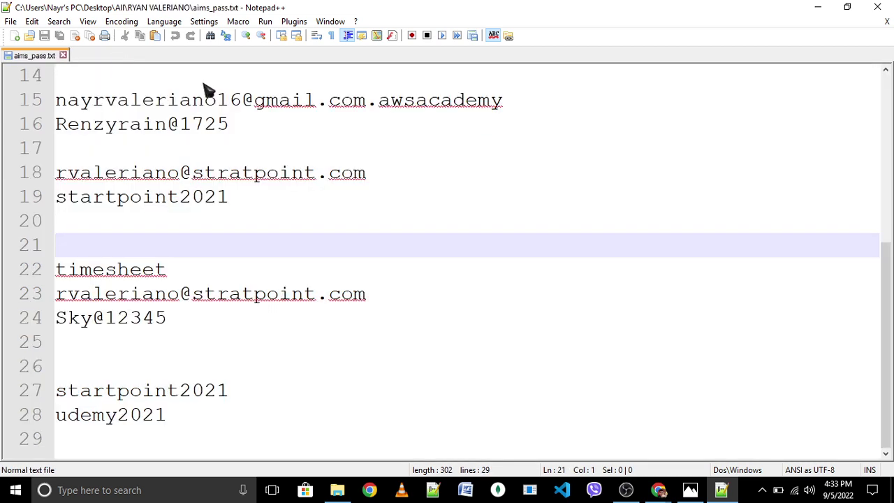
left_click(890, 7)
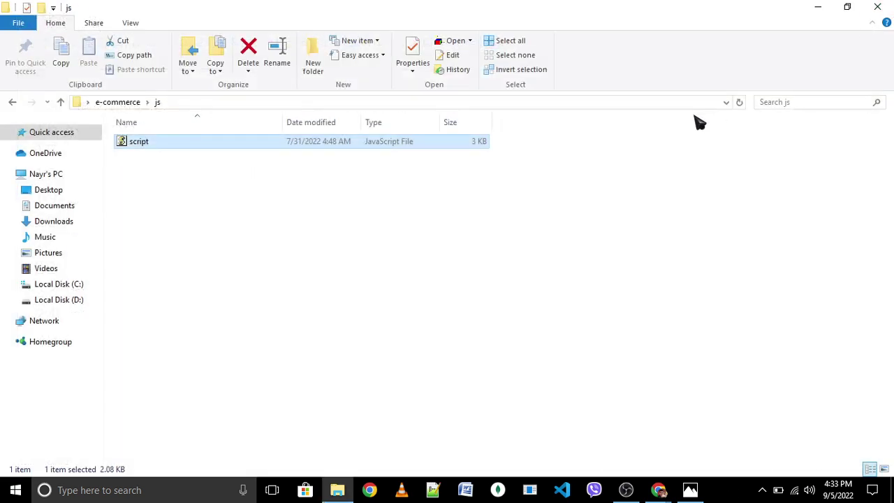
Step: Close File Explorer, switch between Login Form and Groco tabs, and select all on the Groco page twice
left_click(879, 7)
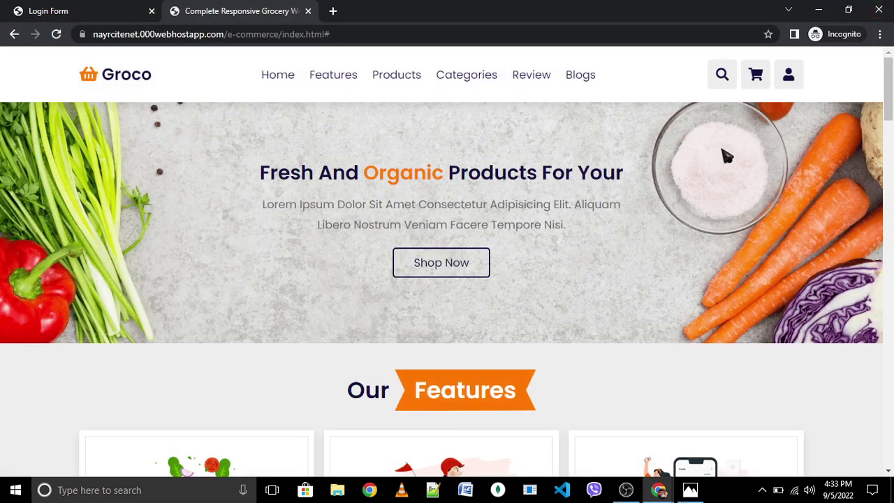
left_click(70, 11)
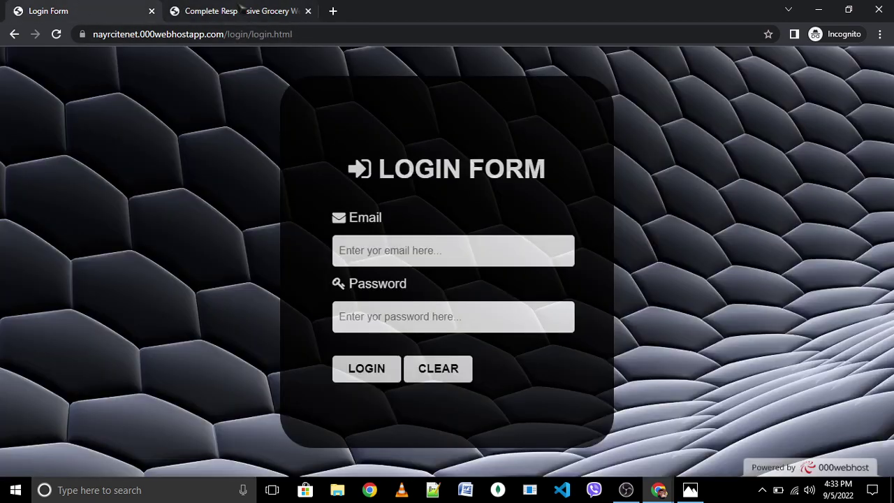
left_click(241, 8)
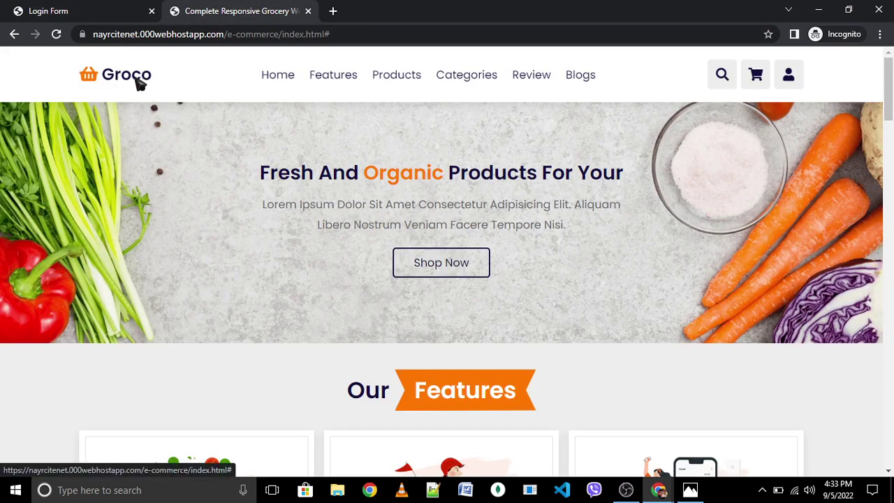
key("ctrl+a")
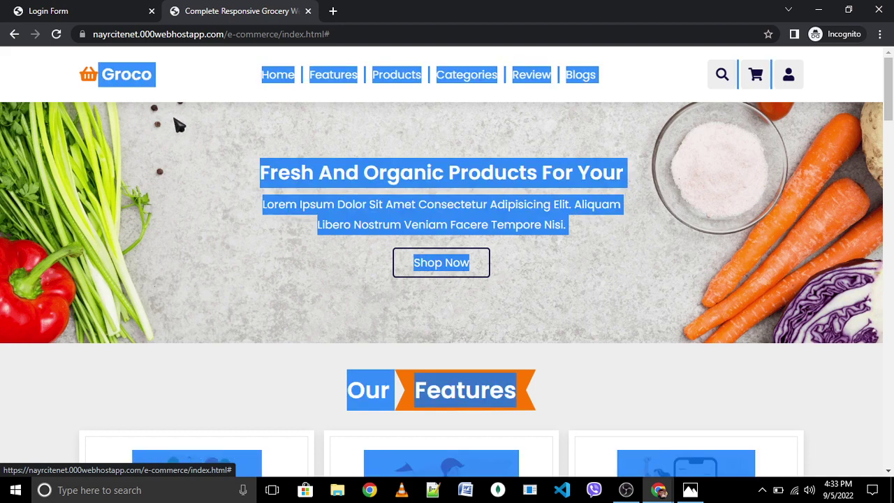
left_click(201, 83)
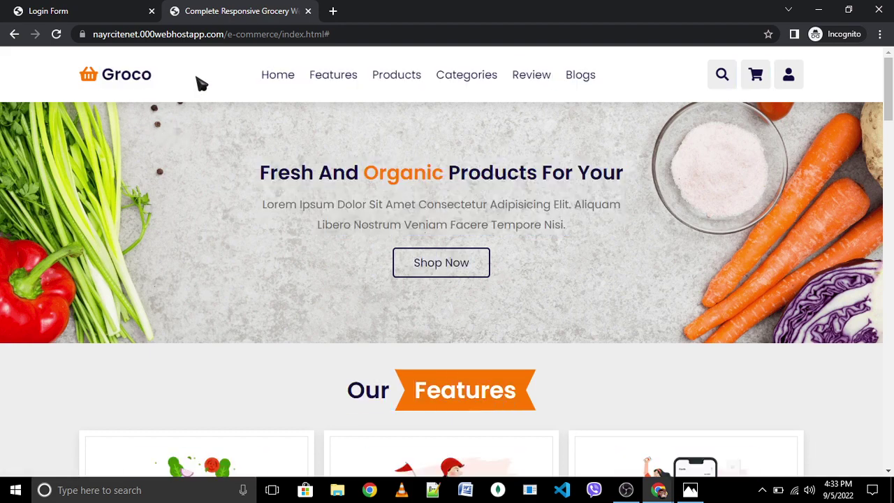
key("ctrl+a")
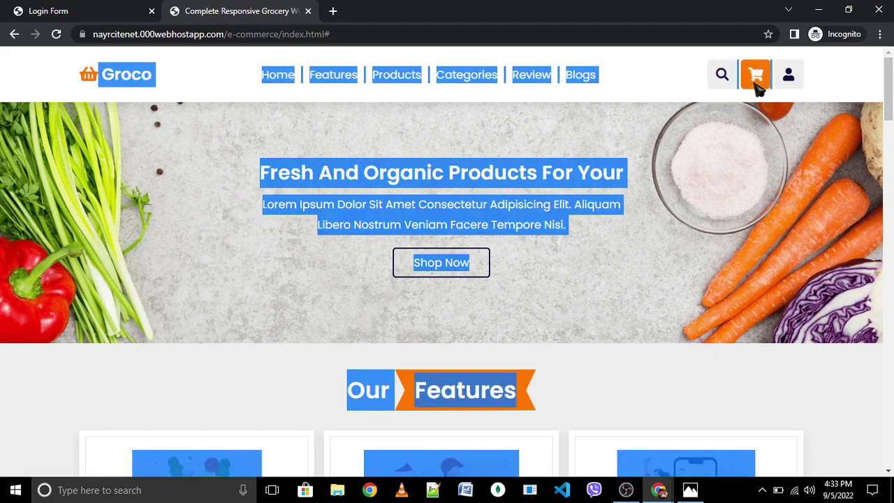
left_click(686, 88)
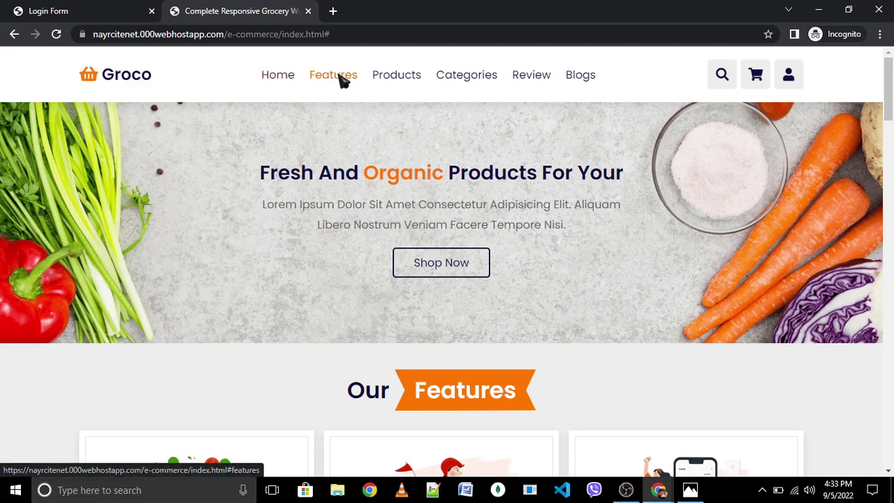
Step: Switch to the Login Form page and minimize both Chrome windows
left_click(93, 10)
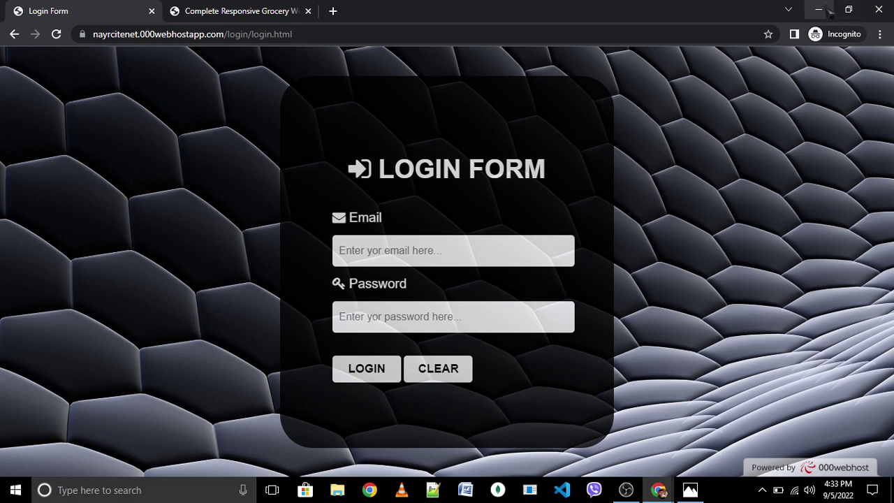
left_click(819, 10)
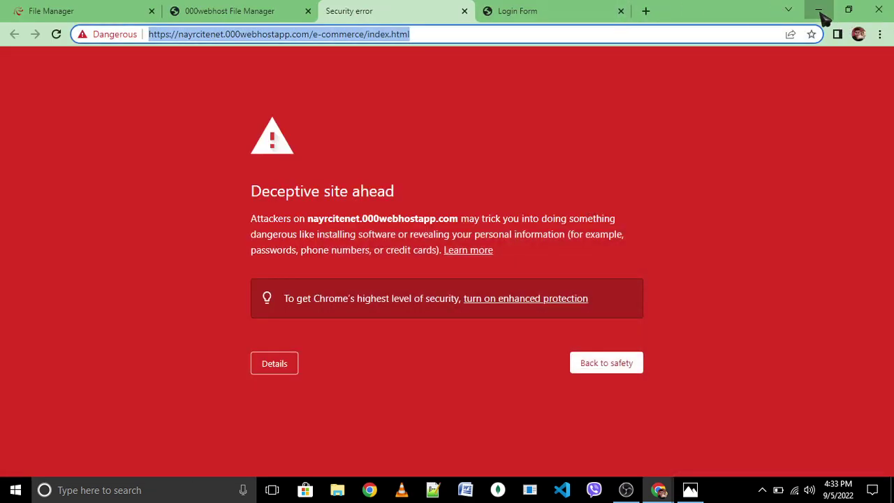
left_click(818, 10)
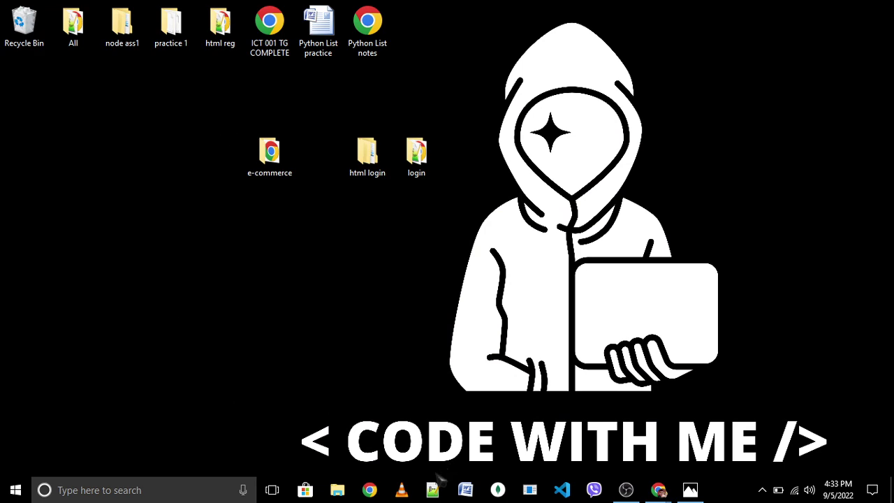
Step: Browse to C:\xampp\htdocs\parkfast in File Explorer, showing its 22 items
left_click(337, 489)
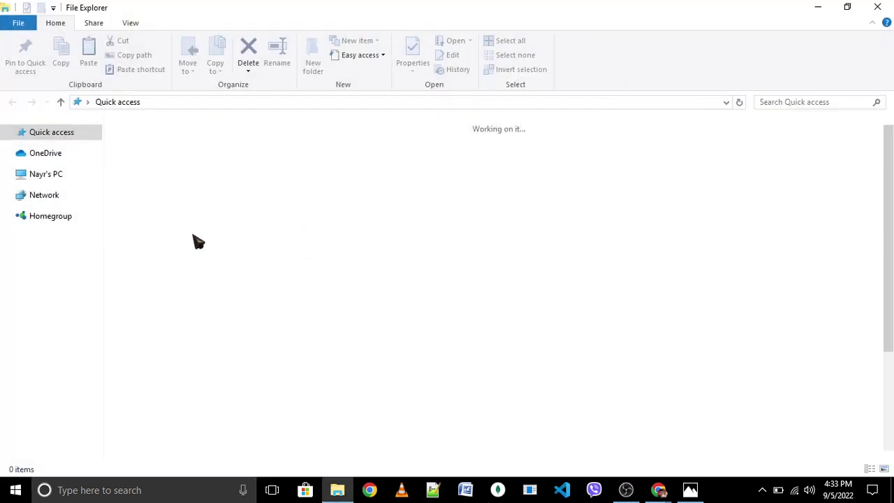
left_click(69, 195)
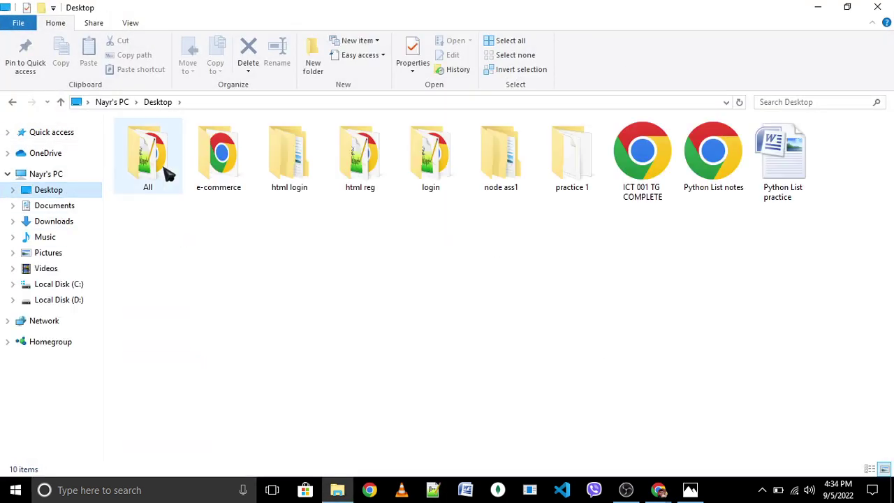
left_click(70, 175)
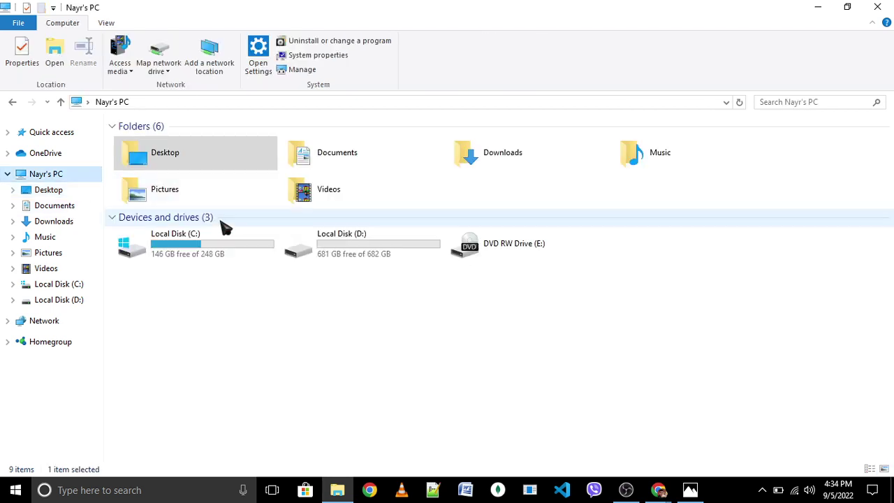
left_click(222, 258)
double_click(222, 259)
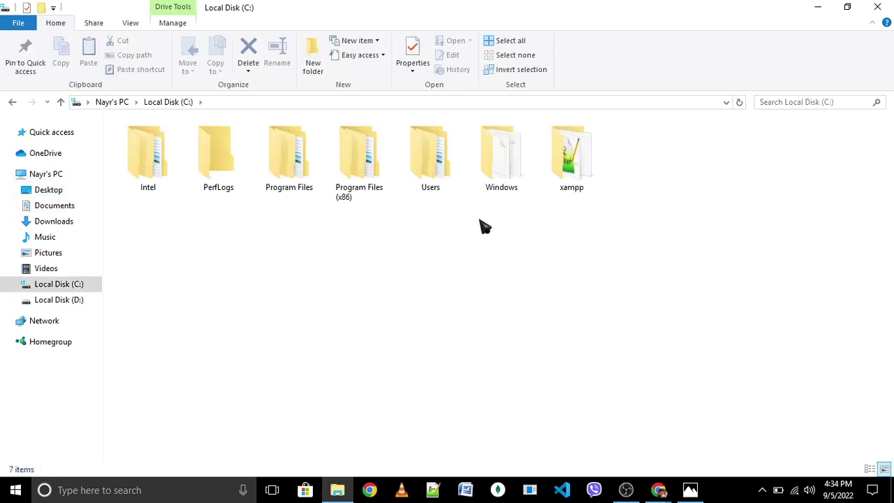
double_click(570, 174)
double_click(497, 162)
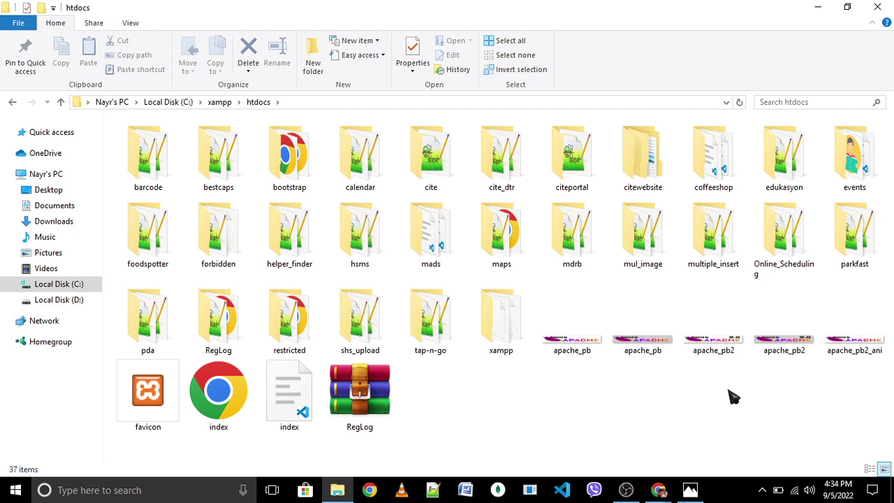
double_click(859, 238)
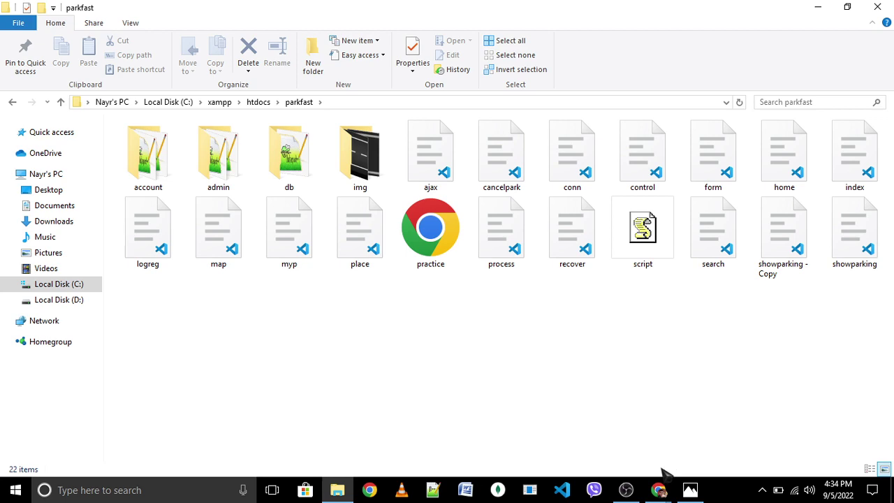
Step: Load localhost/parkfast in a new incognito tab, then close the Fast Parking System tab
mouse_move(662, 487)
left_click(684, 450)
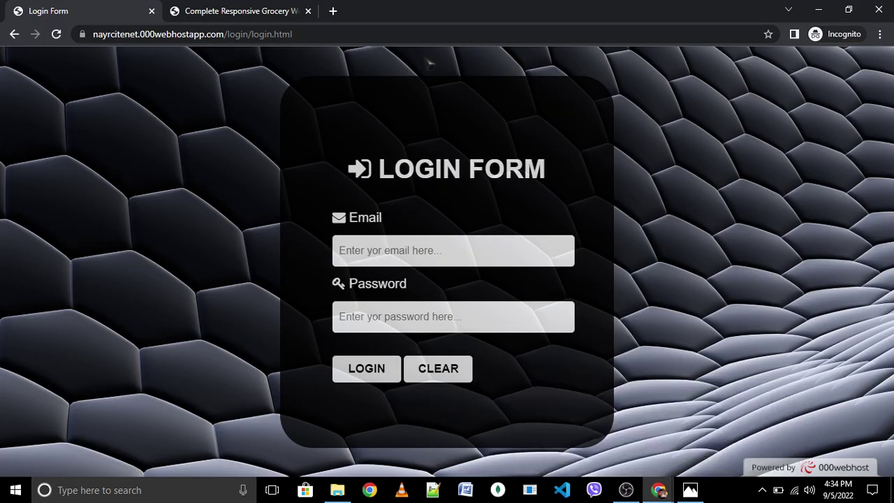
left_click(333, 11)
type("l")
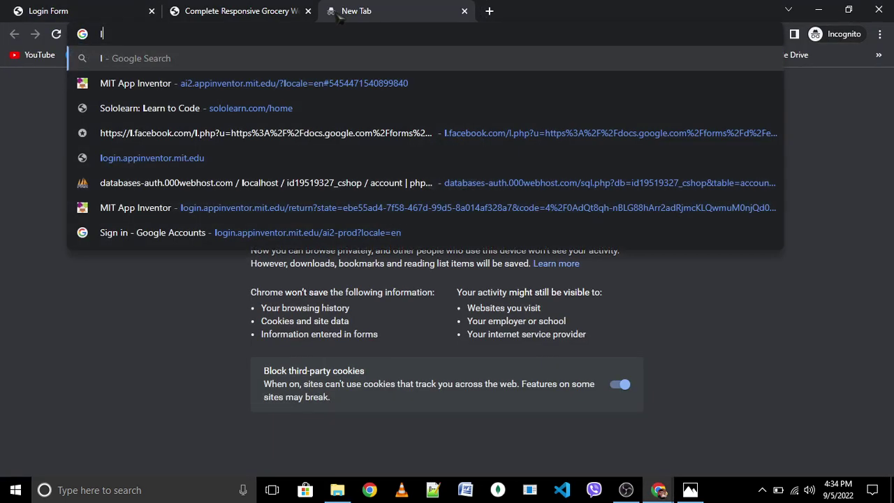
type("ocalho")
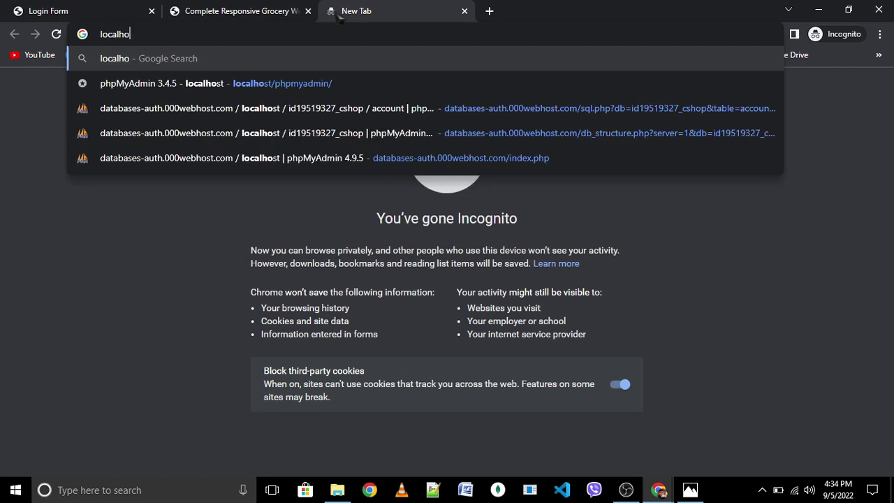
type("st/par")
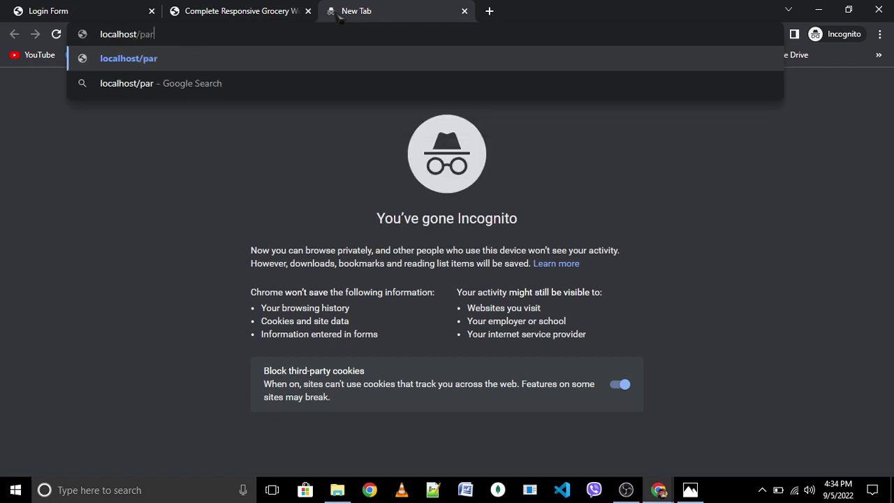
type("kfast")
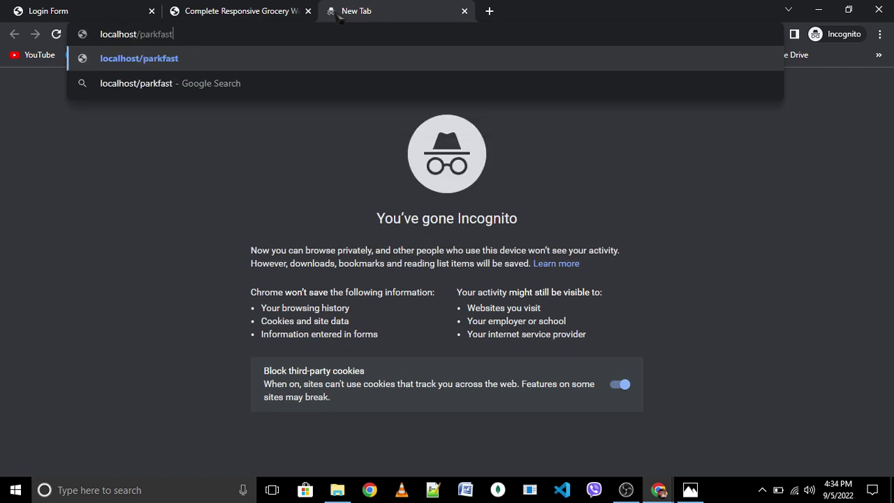
key("Return")
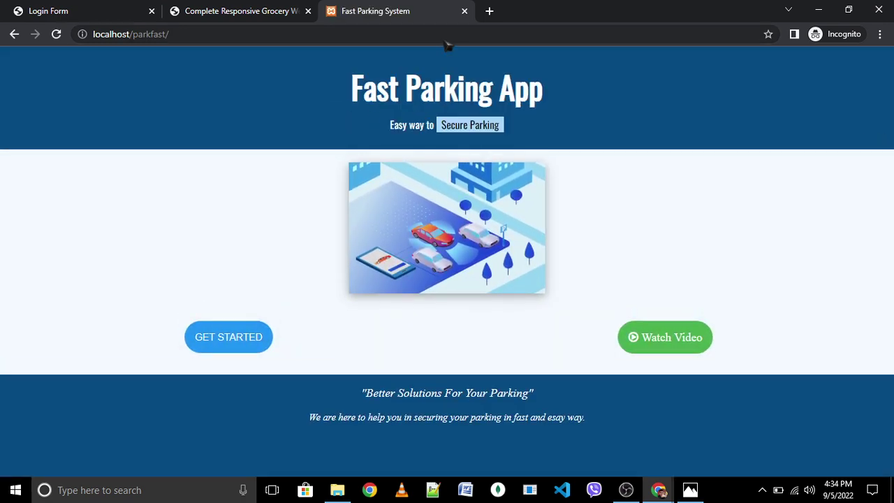
key("ctrl+1")
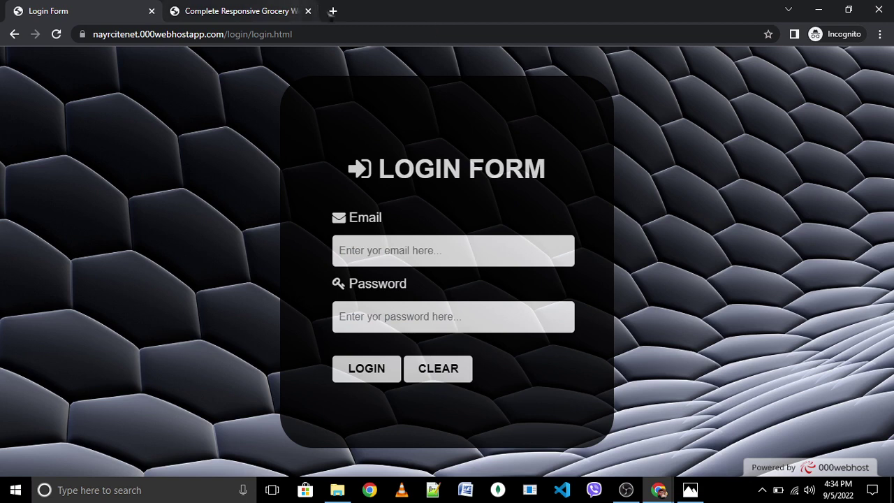
Step: Load the WE ARE CITE home page at localhost/cite in a new incognito tab
left_click(332, 11)
type("l")
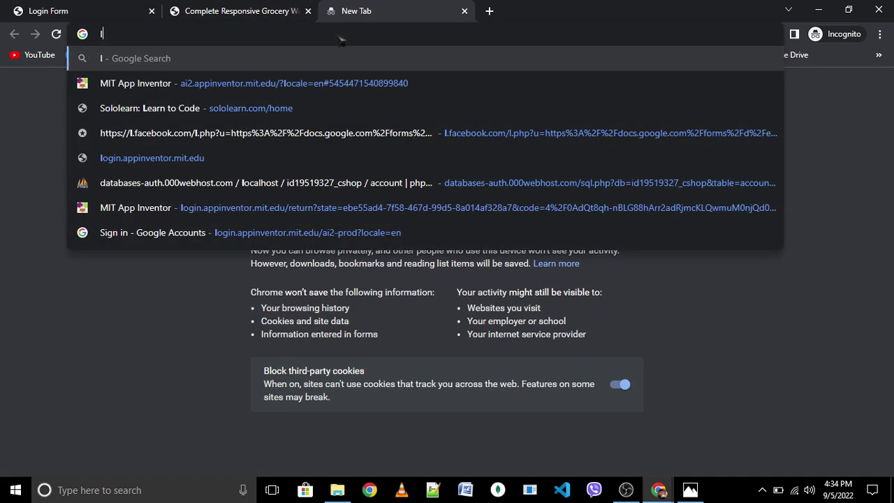
type("ocalh")
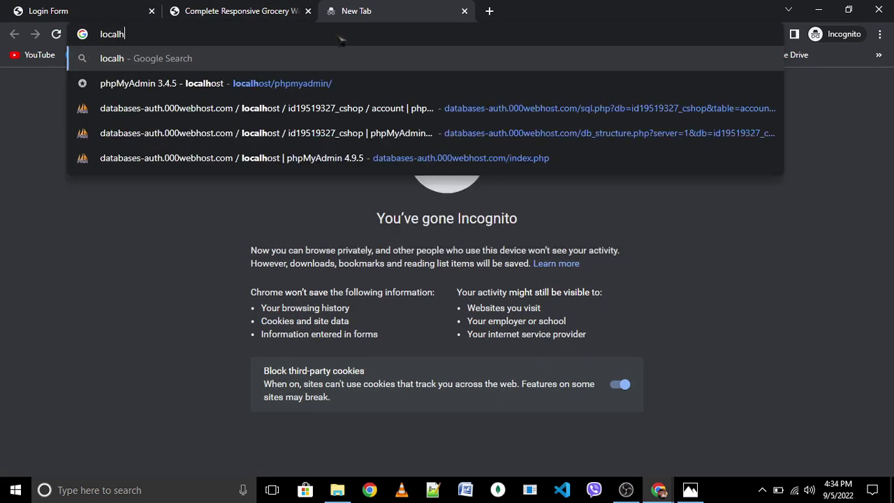
type("ost/cite")
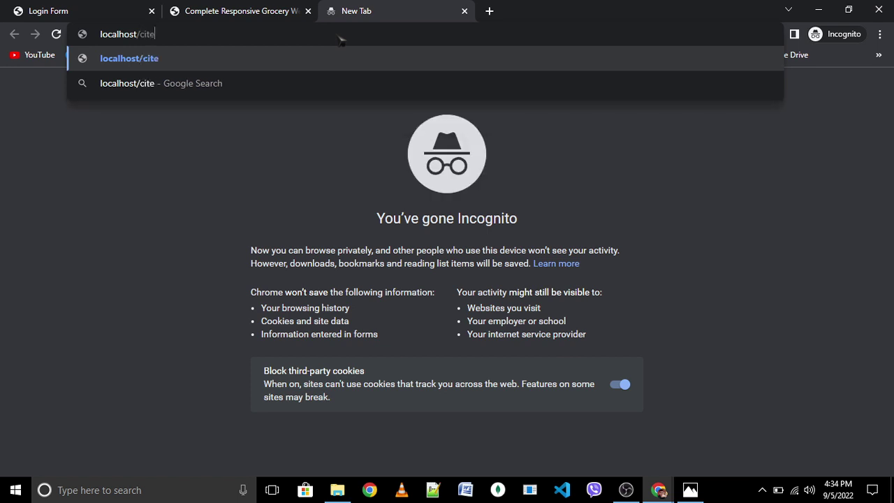
key("Return")
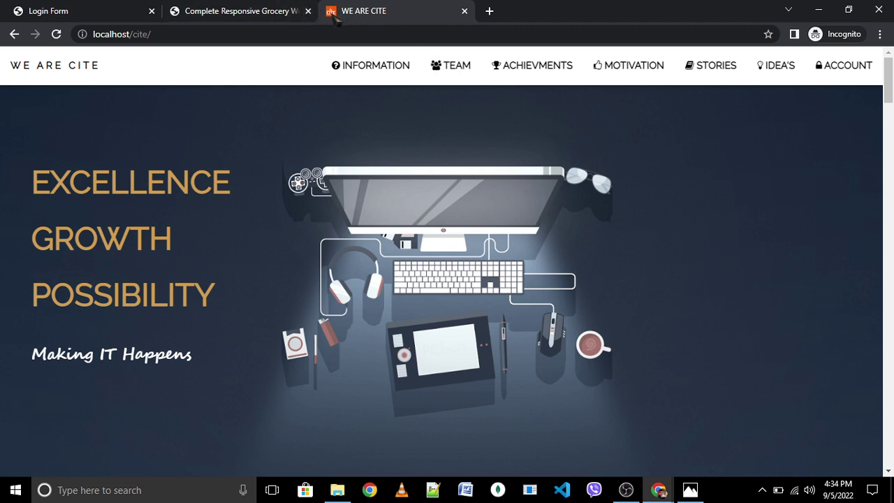
key("alt+Tab")
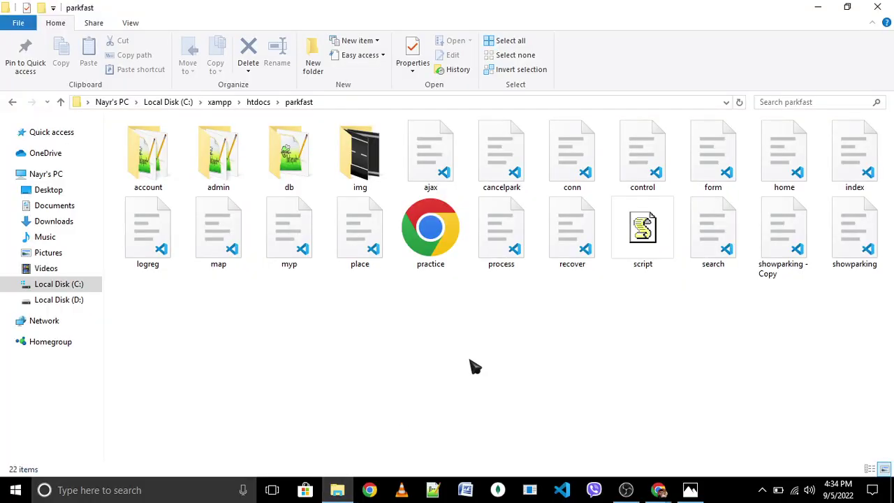
Step: Open index.php from the htdocs cite folder in Notepad++
left_click(258, 102)
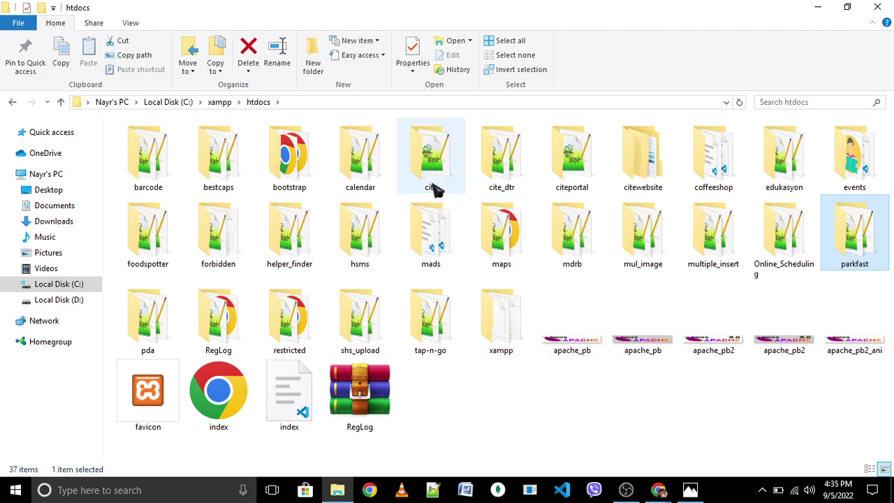
left_click(433, 157)
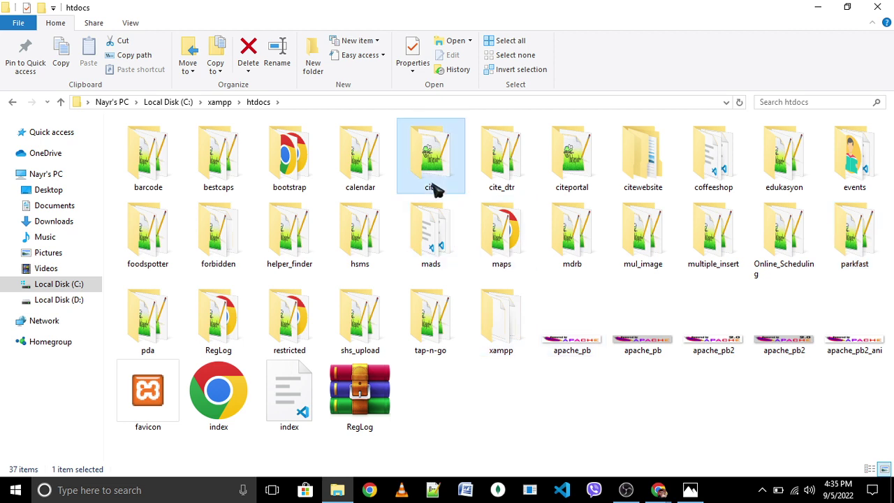
double_click(434, 188)
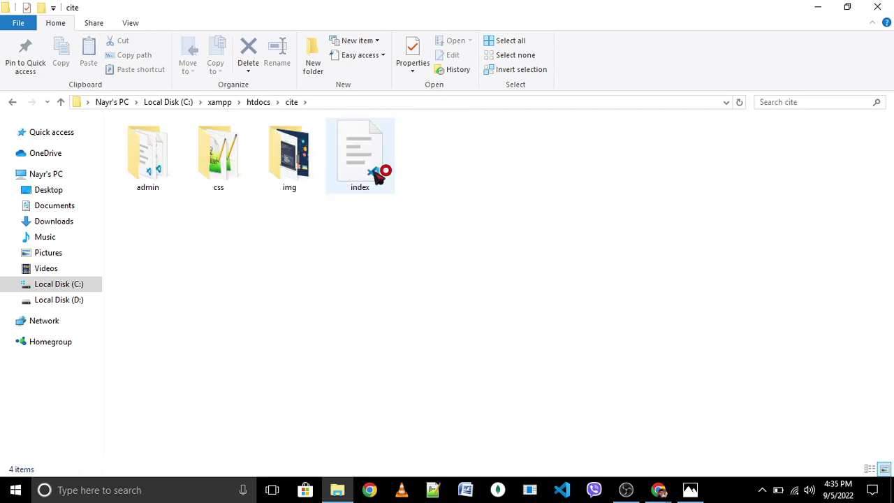
right_click(370, 171)
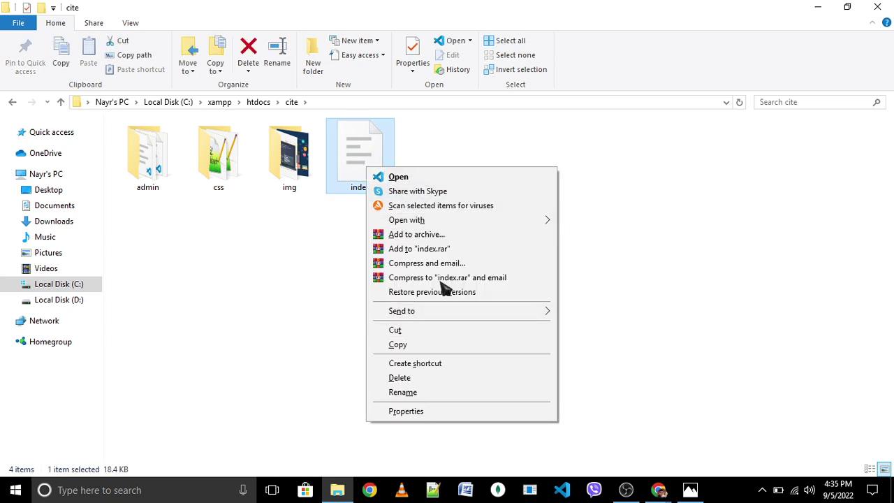
mouse_move(437, 222)
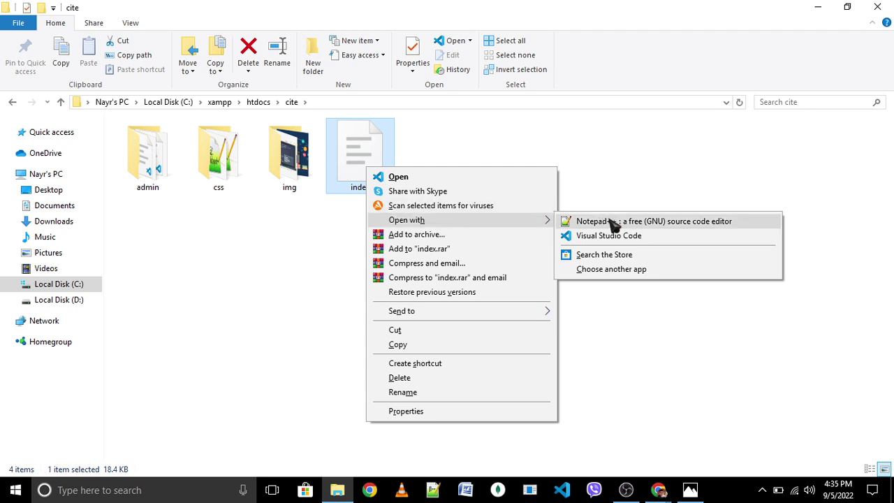
left_click(609, 221)
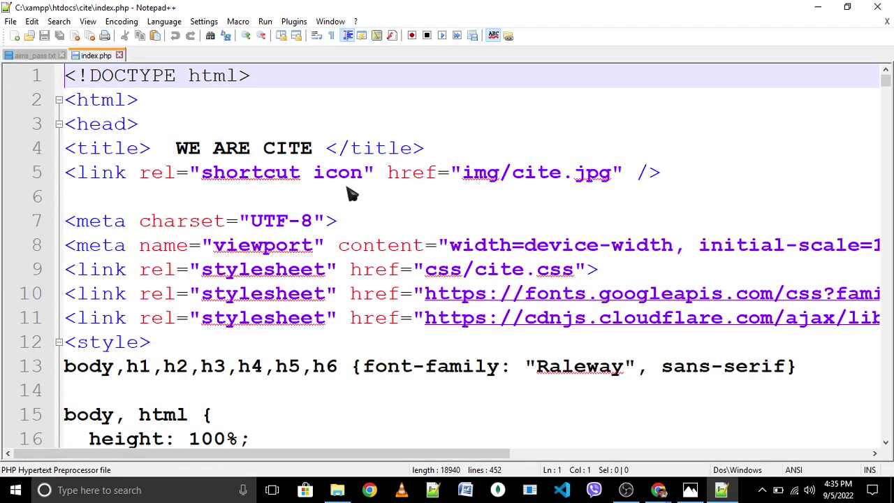
Step: Select the img/cite.jpg shortcut icon line and bring the Chrome window forward
triple_click(691, 173)
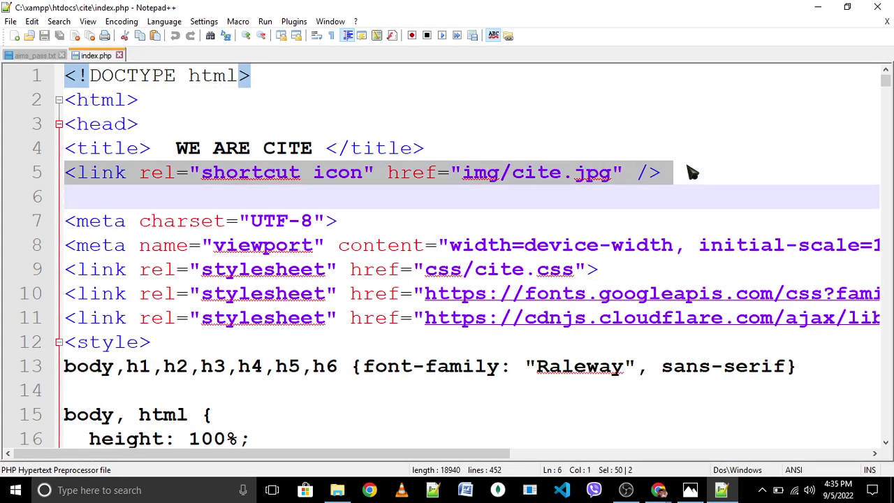
left_click(659, 489)
left_click(618, 457)
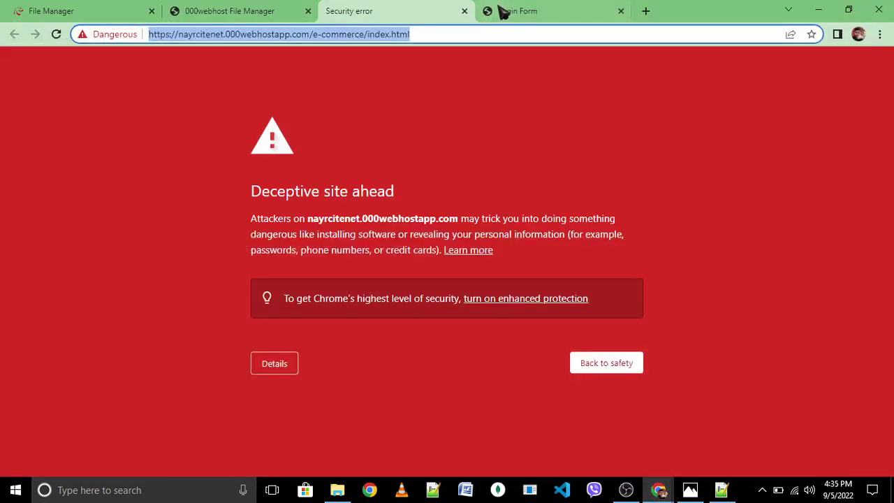
Step: Close the Login Form and Security error tabs in Chrome
left_click(498, 10)
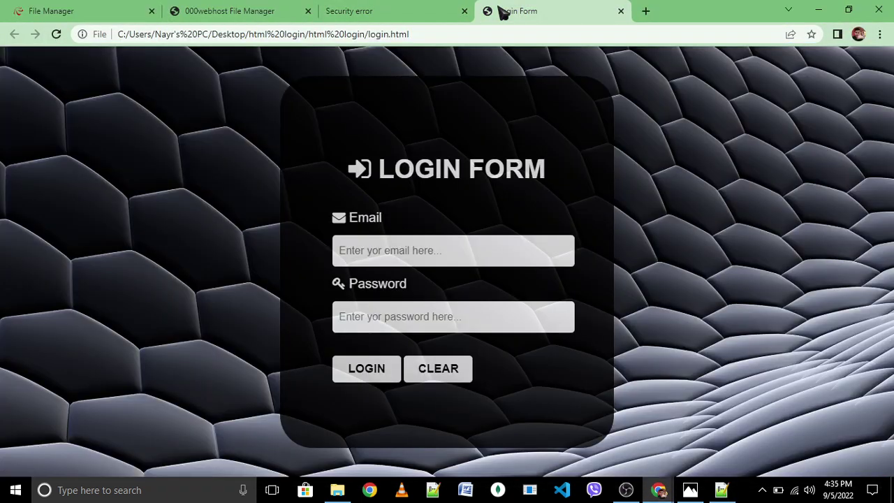
left_click(620, 11)
left_click(465, 11)
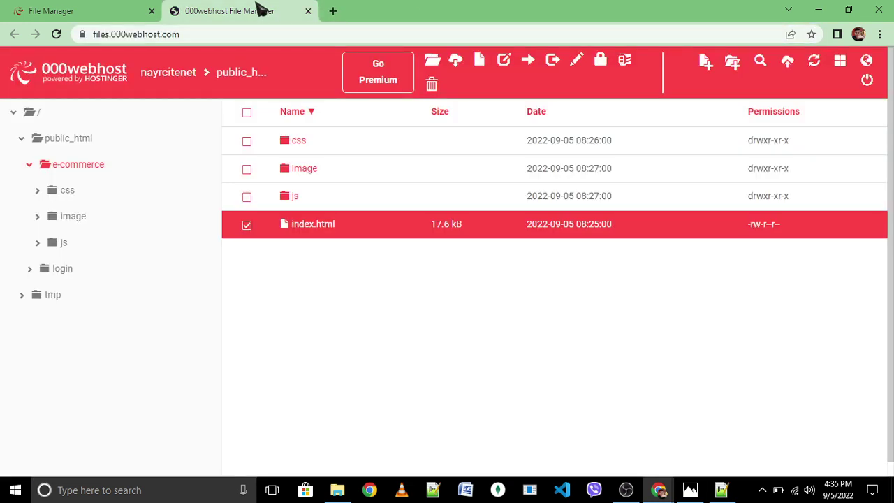
right_click(331, 228)
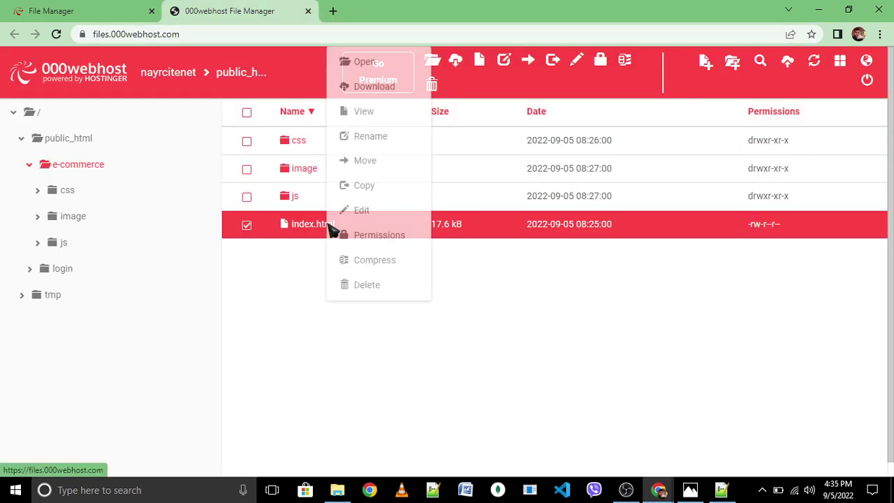
left_click(105, 180)
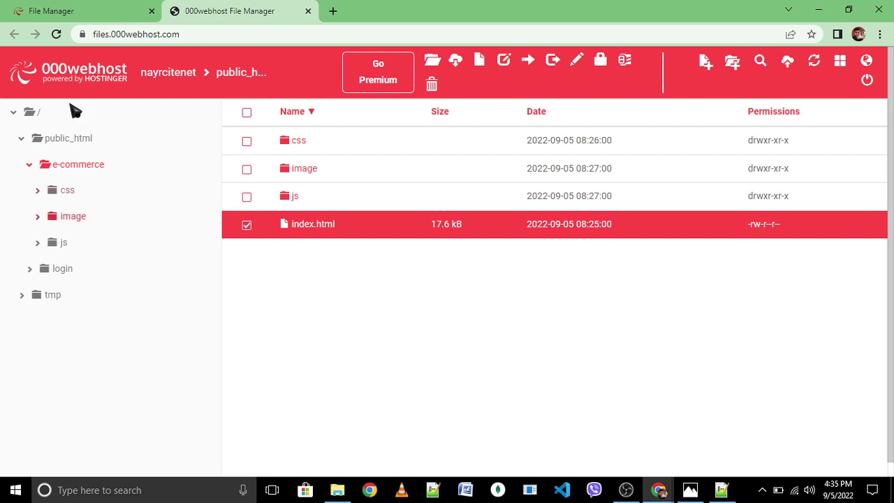
Step: Open public_html/login/login.html for editing in the 000webhost File Manager
left_click(73, 142)
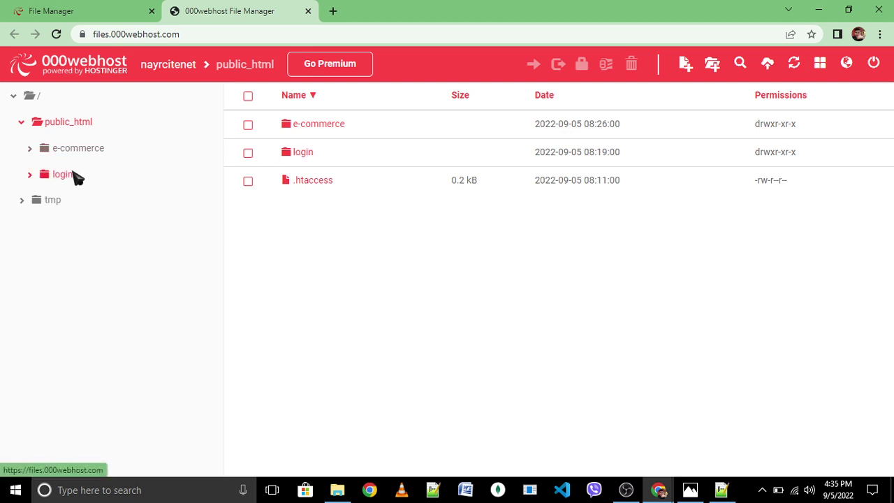
left_click(73, 174)
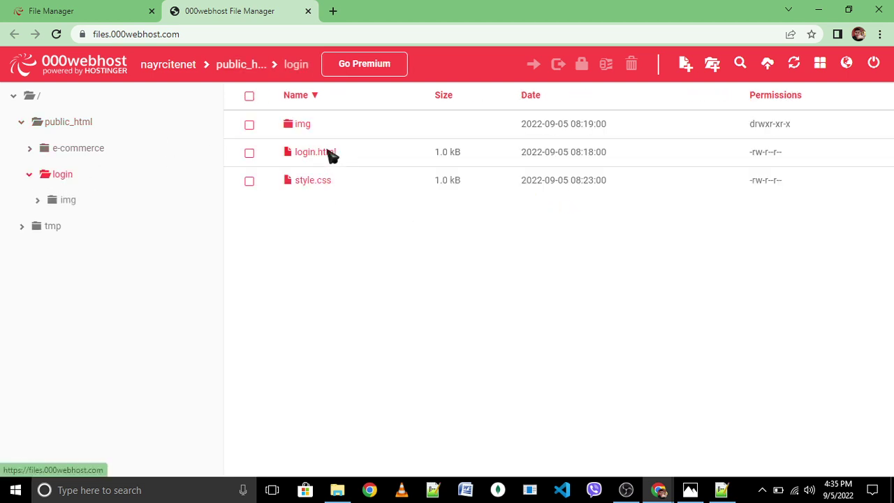
left_click(330, 154)
right_click(323, 168)
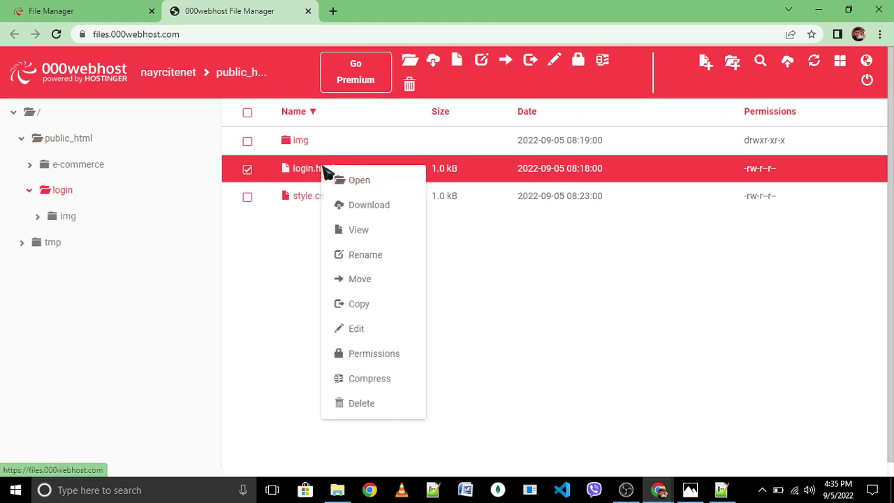
left_click(359, 328)
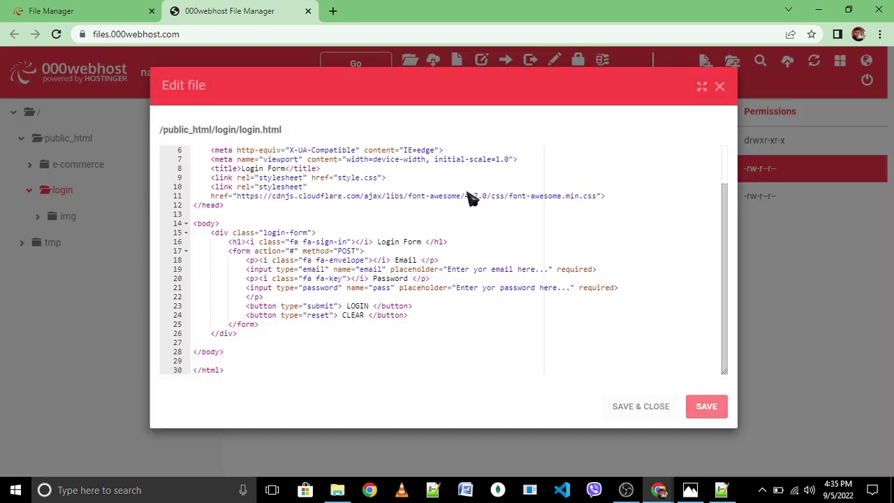
Step: Paste the img/cite.jpg shortcut icon link on a new line after the title
left_click(493, 174)
key("Up")
key("Up")
key("Up")
key("Up")
key("Up")
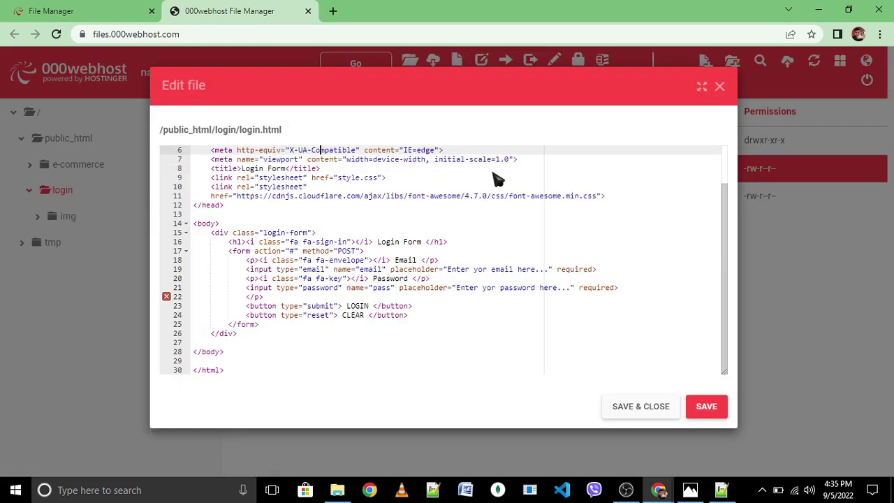
key("Down")
key("Down")
key("Down")
key("Down")
key("Down")
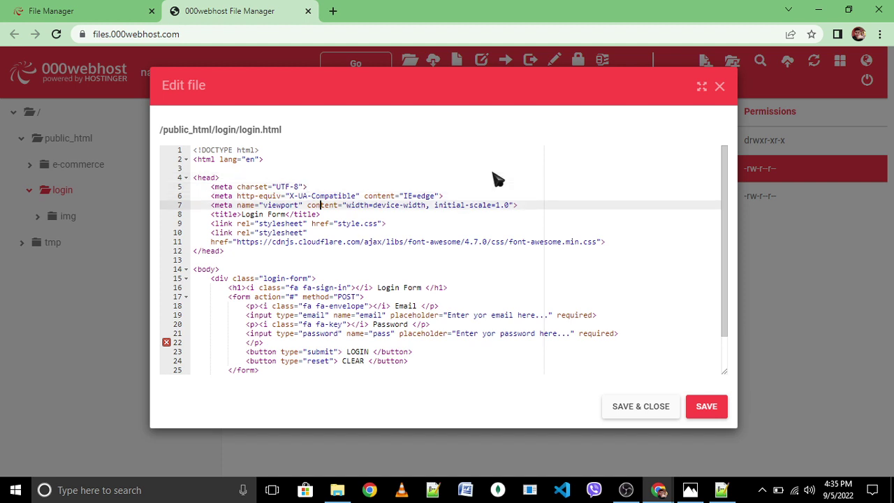
key("Return")
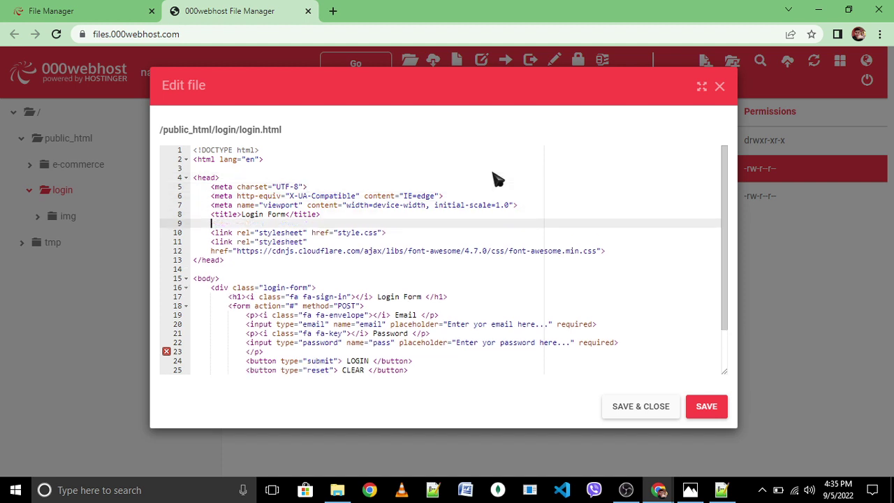
type("<link rel=\"shortcut icon\" href=\"img/cite.jpg\" />")
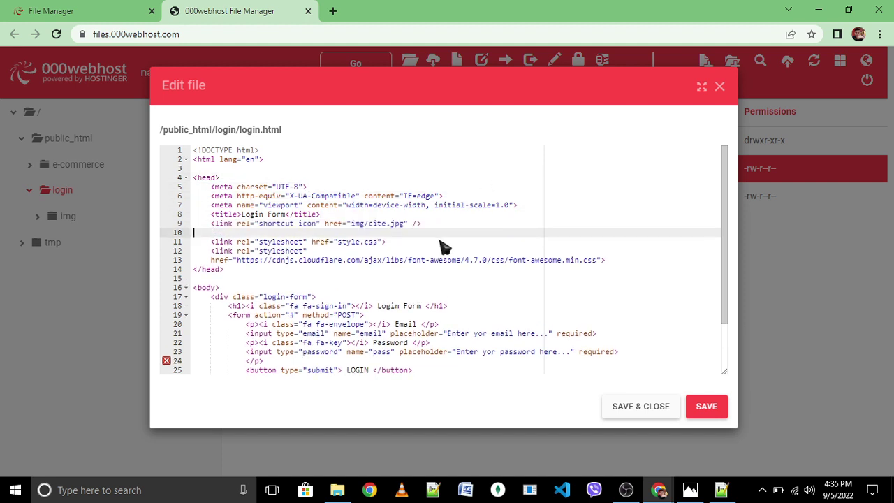
key("BackSpace")
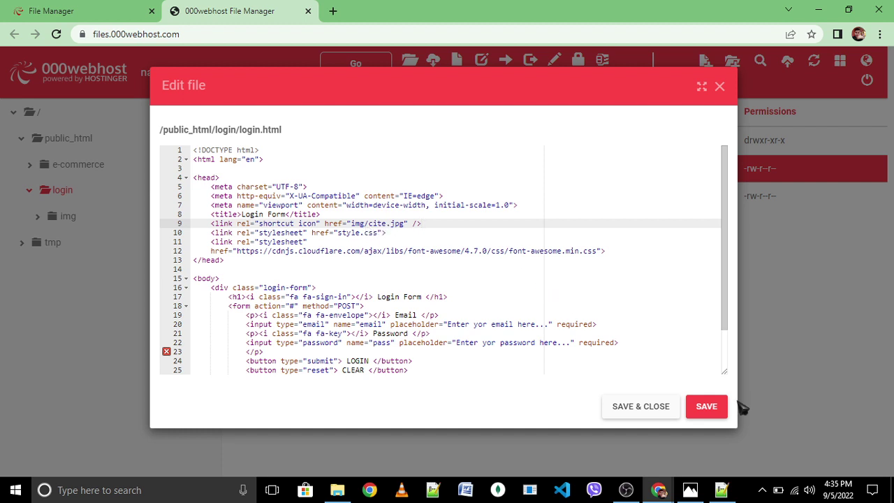
Step: Save login.html, close the editor and minimize Chrome
left_click(707, 411)
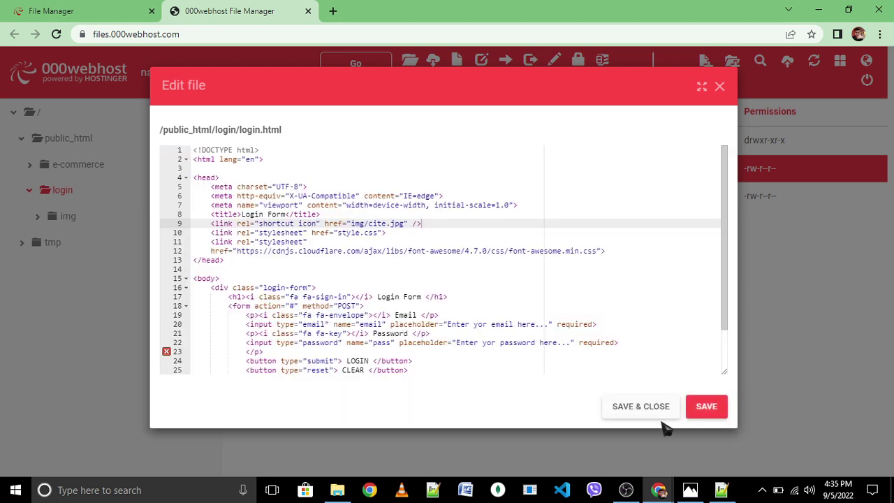
left_click(655, 409)
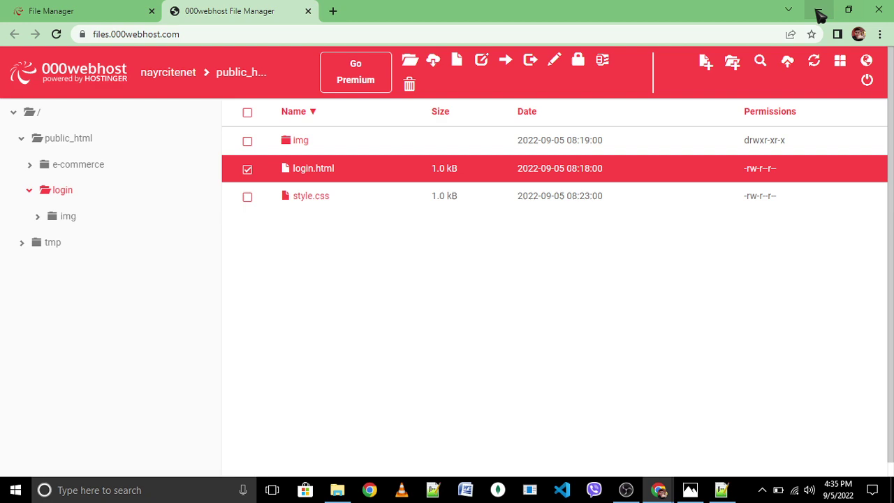
left_click(818, 10)
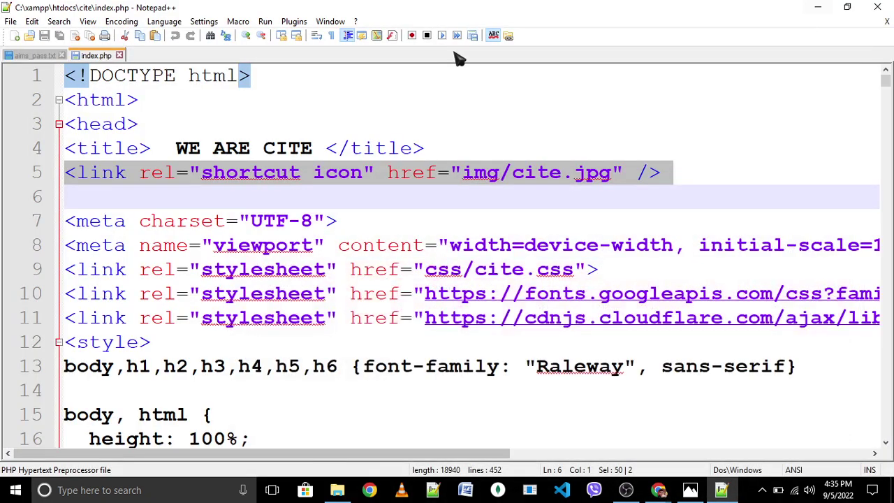
Step: Minimize the open windows and open the personal folder under All in File Explorer
left_click(818, 7)
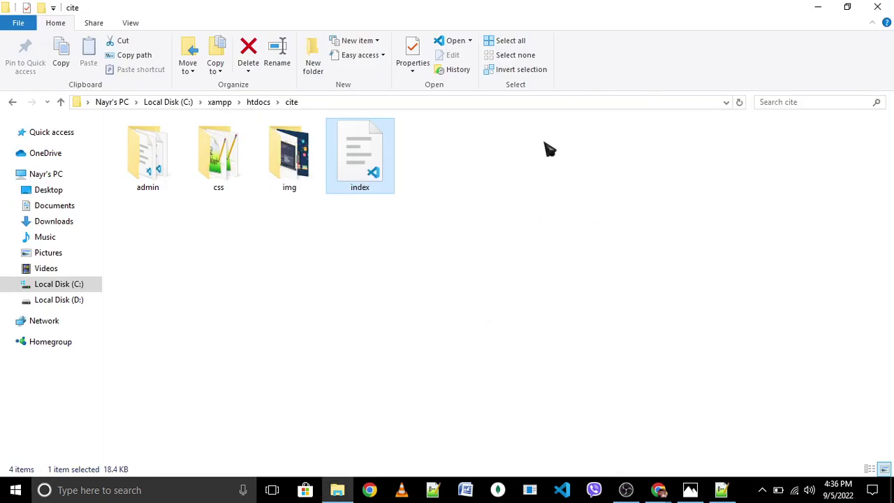
left_click(832, 9)
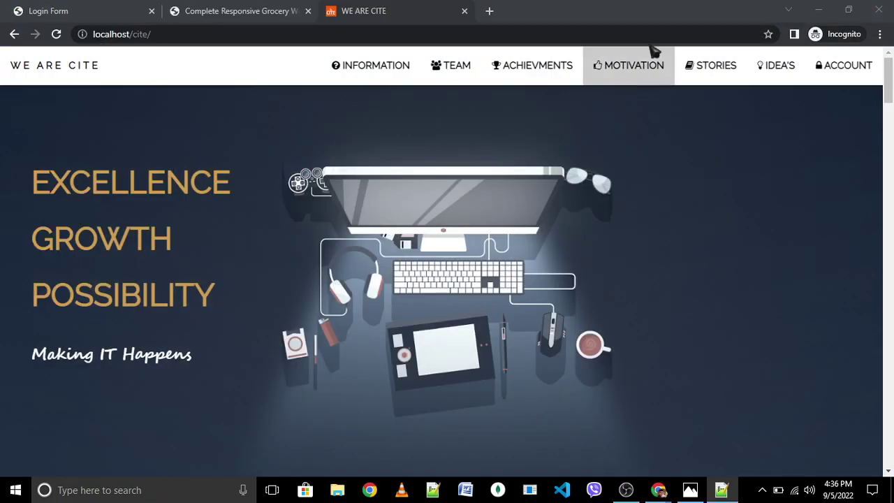
left_click(819, 11)
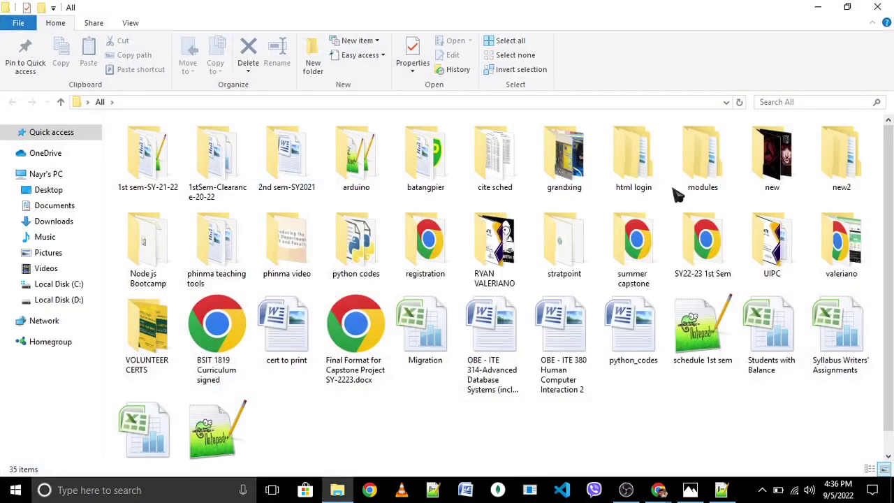
scroll(503, 280, "down", 1)
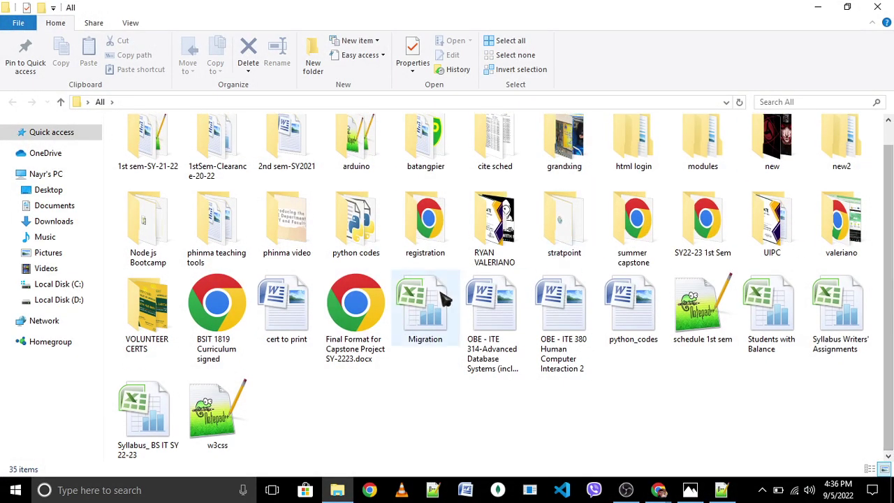
double_click(495, 224)
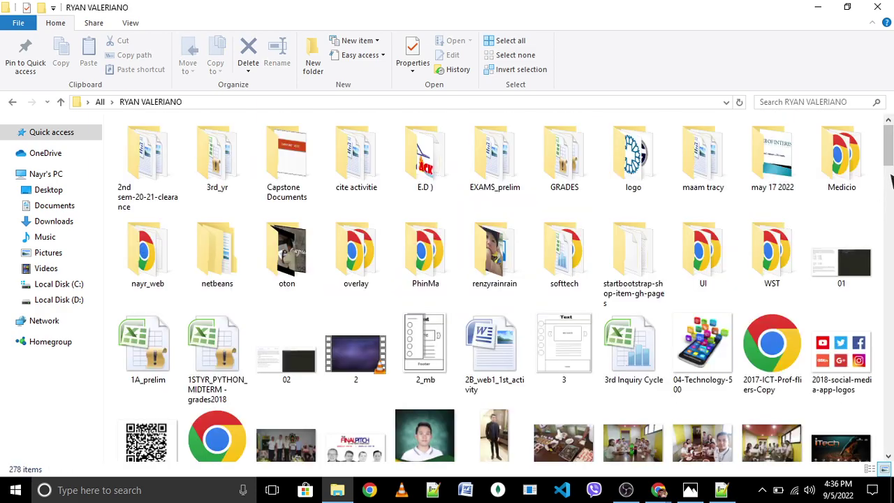
left_click_drag(890, 160, 890, 249)
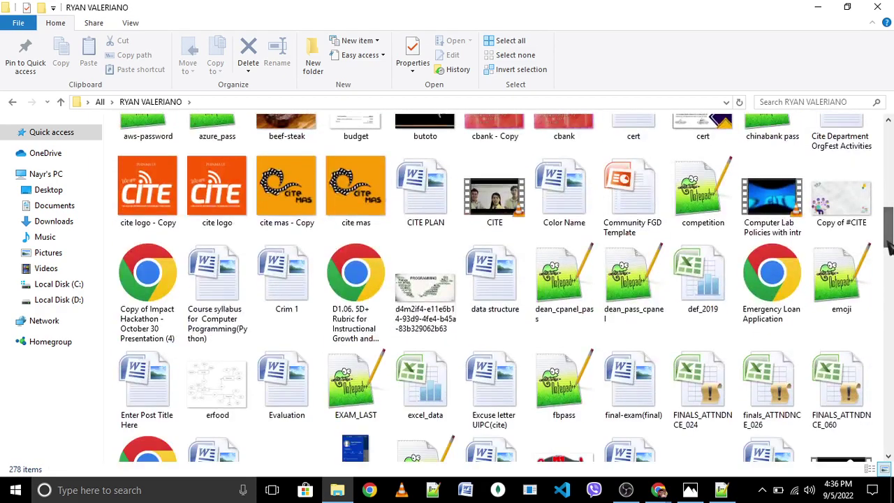
Step: Cut the cite logo image, paste it onto the desktop, then copy it
right_click(222, 179)
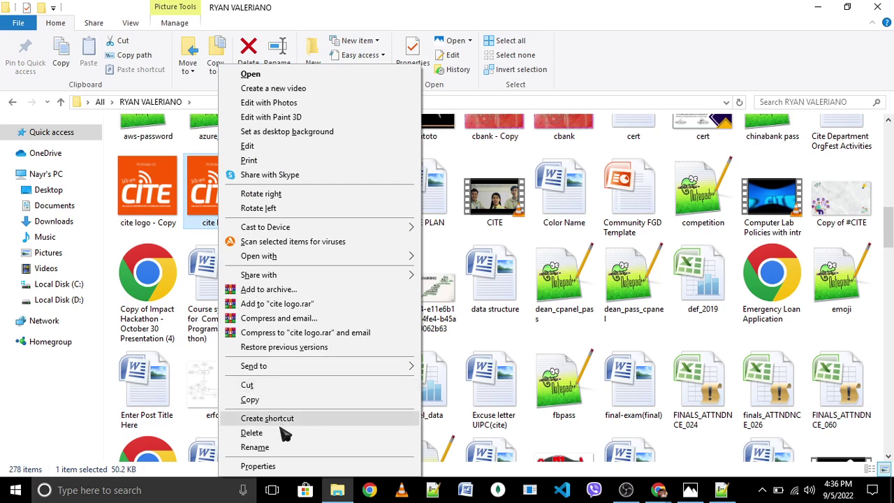
left_click(276, 387)
left_click(877, 7)
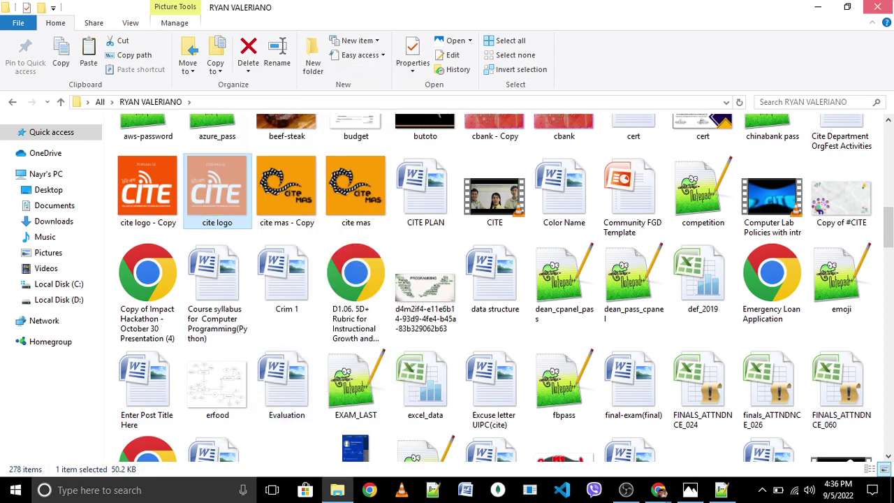
right_click(384, 209)
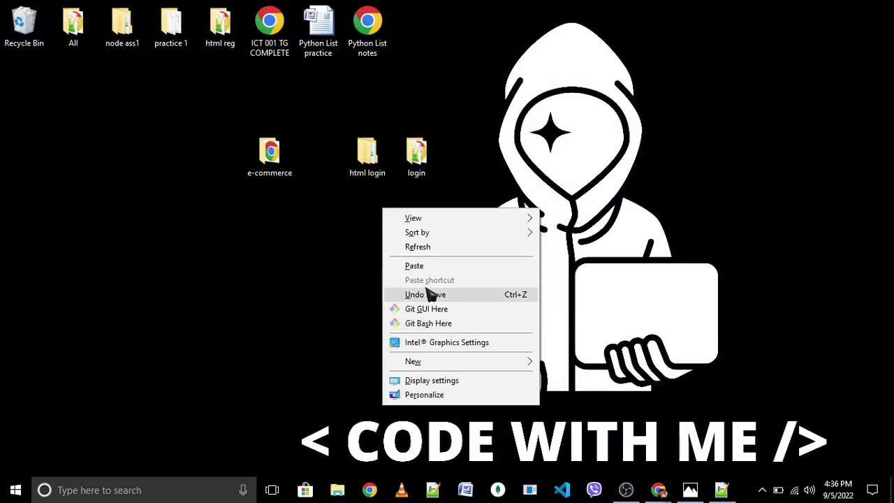
left_click(419, 267)
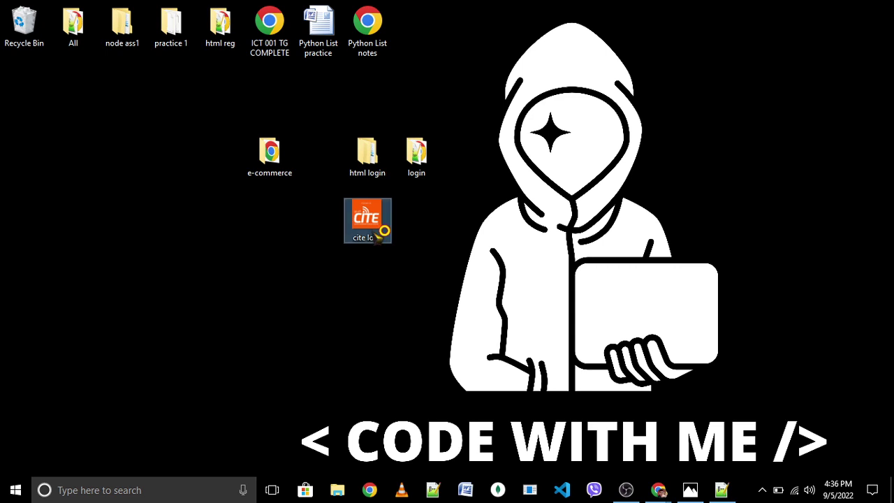
right_click(377, 238)
left_click(409, 396)
Step: Preview the cite logo image, then rename it to 'cite'
double_click(380, 238)
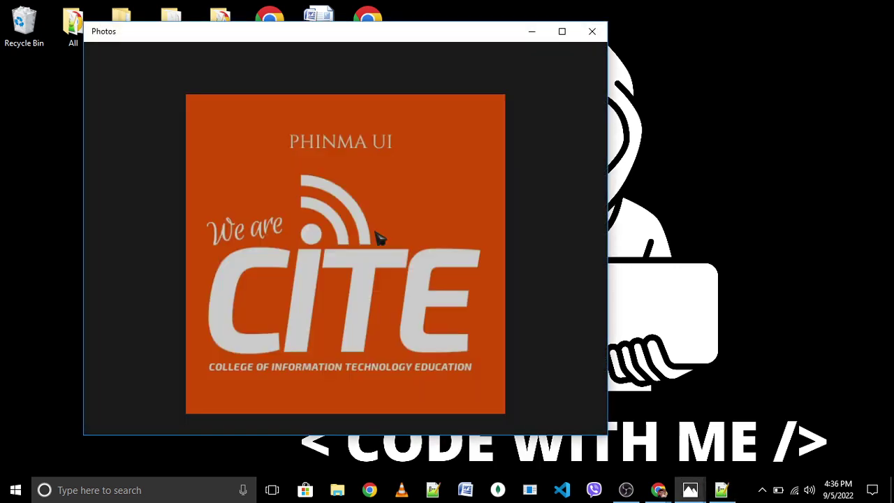
left_click(595, 30)
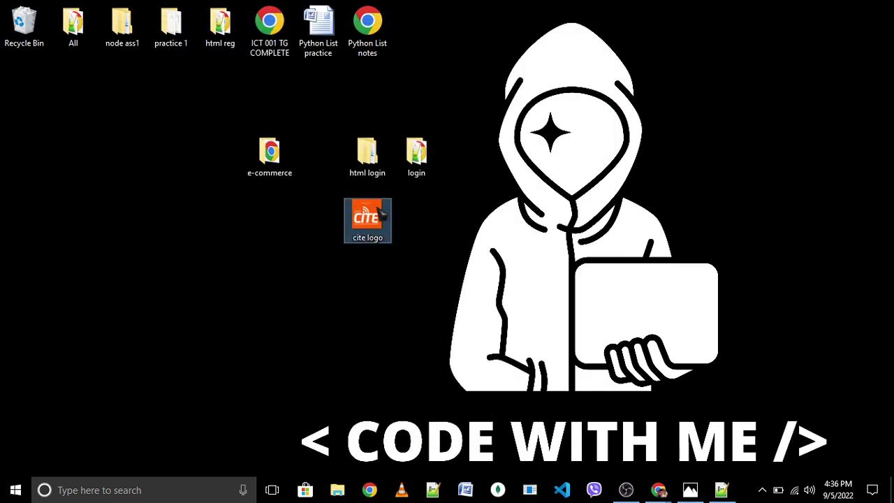
right_click(377, 218)
left_click(413, 447)
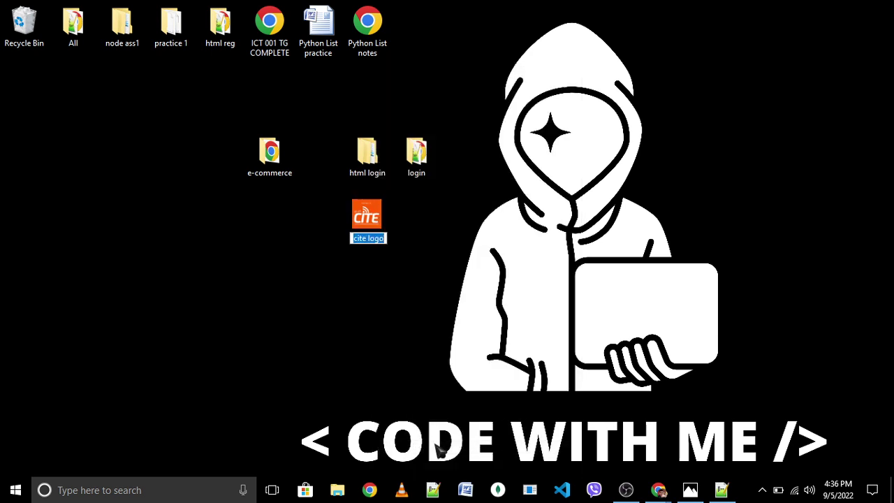
type("cite")
key("Return")
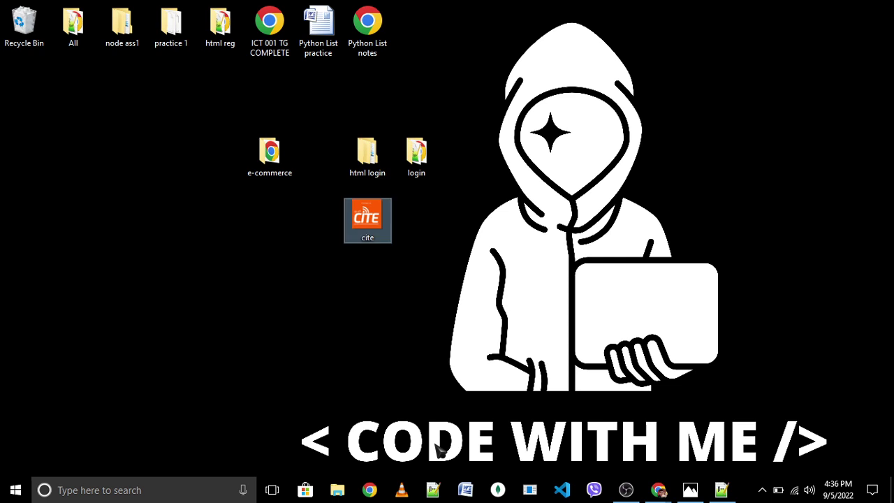
Step: Check the cite file's Properties, confirming a 50.2 KB JPG
right_click(378, 236)
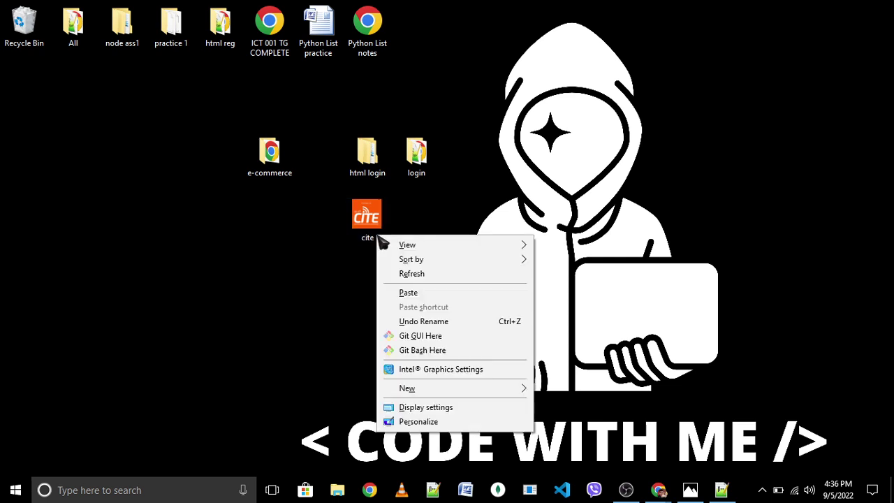
left_click(315, 314)
right_click(368, 236)
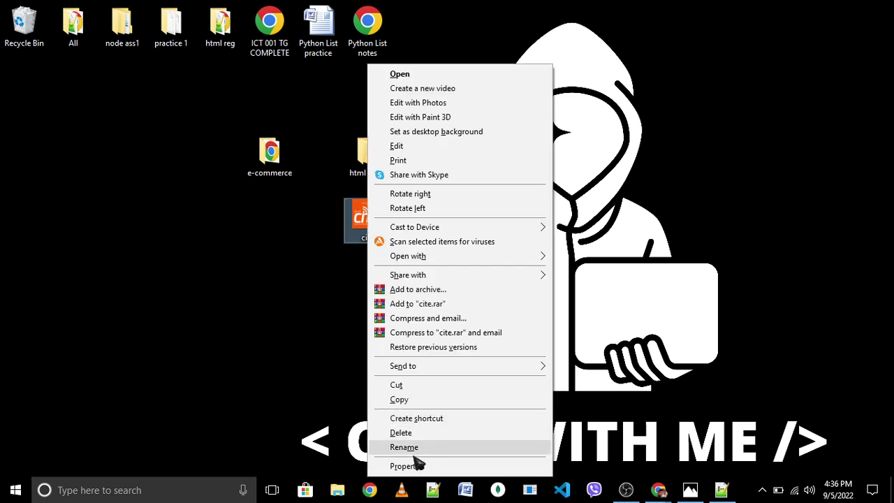
left_click(412, 465)
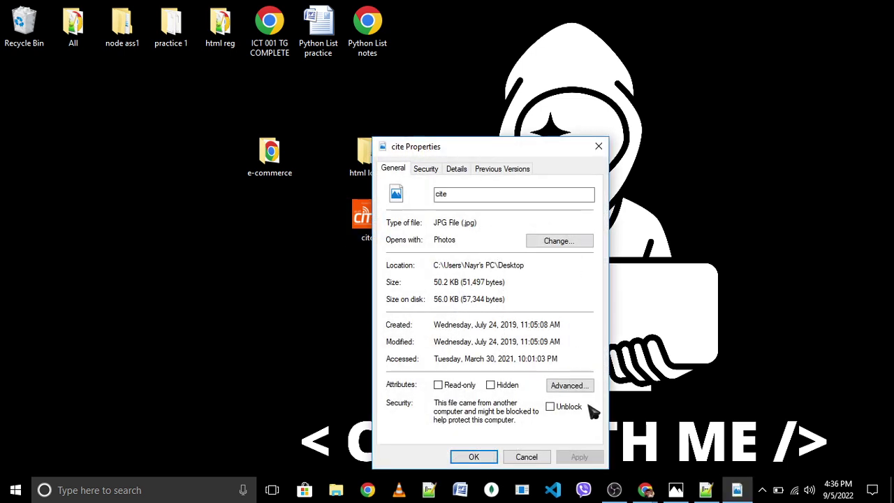
left_click(596, 151)
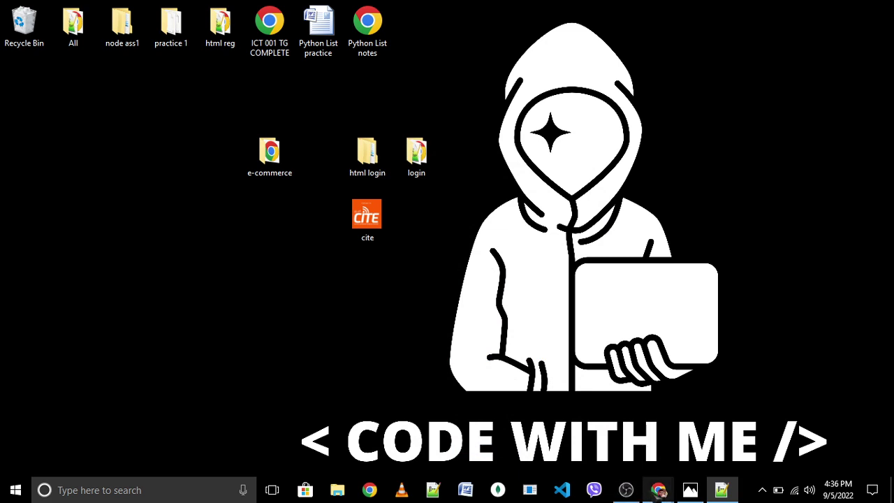
Step: Upload cite.jpg from the Desktop into public_html/login/img beside back7.jpg
left_click(632, 454)
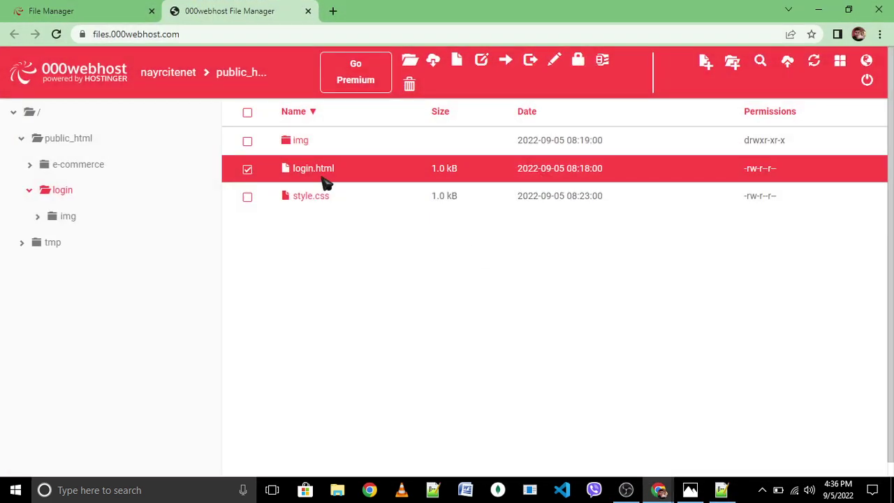
left_click(70, 218)
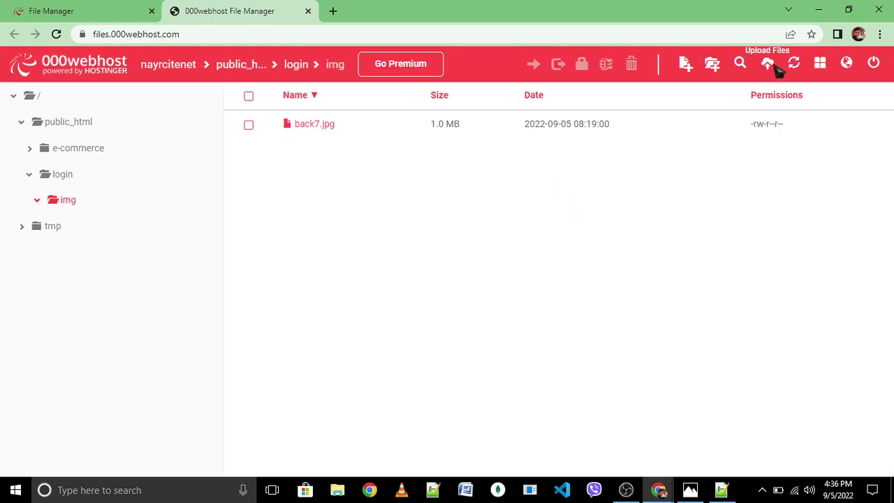
left_click(770, 65)
left_click(372, 150)
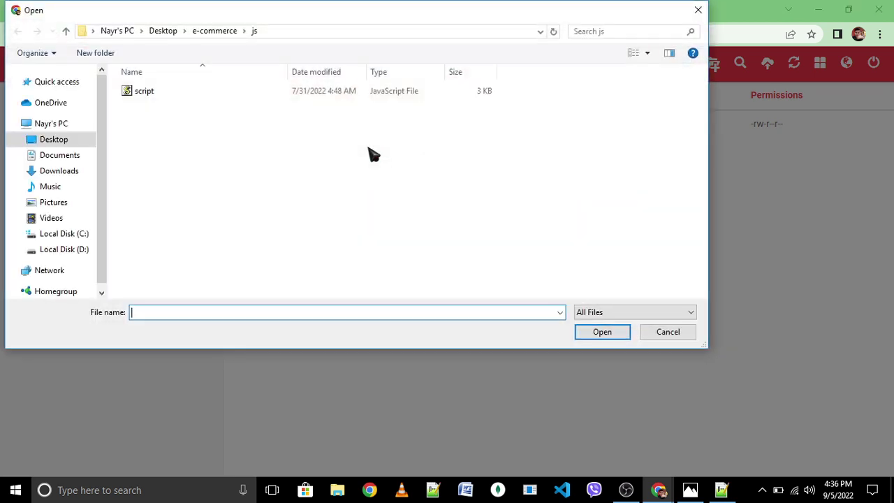
left_click(156, 30)
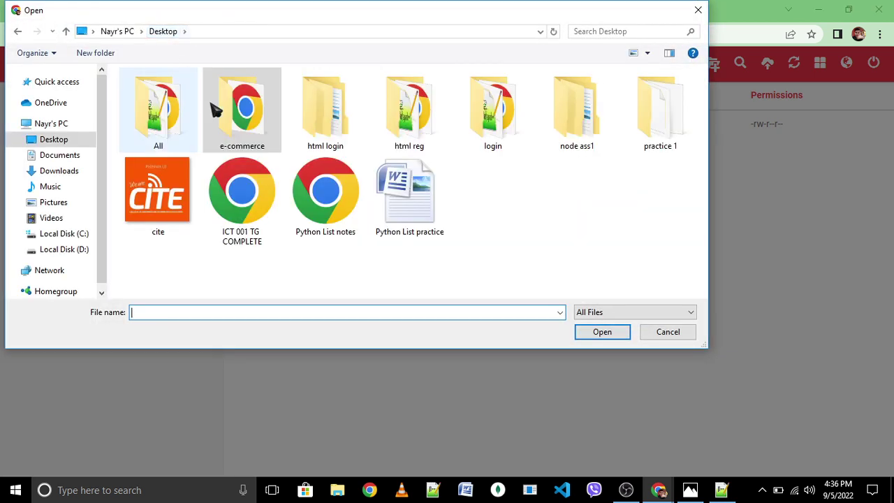
left_click(158, 192)
left_click(603, 335)
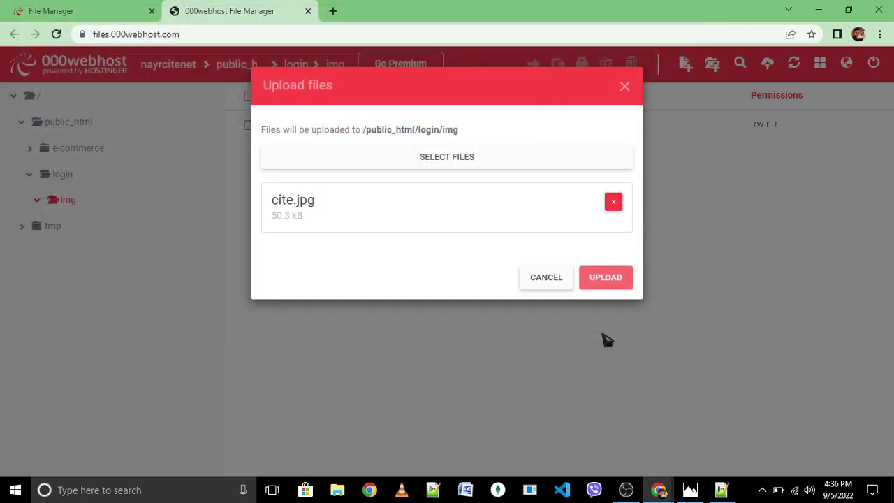
left_click(614, 287)
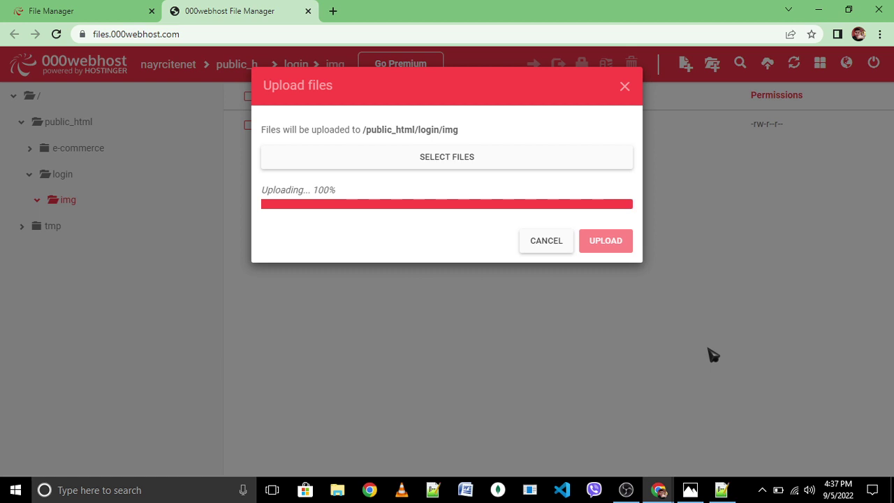
left_click(627, 88)
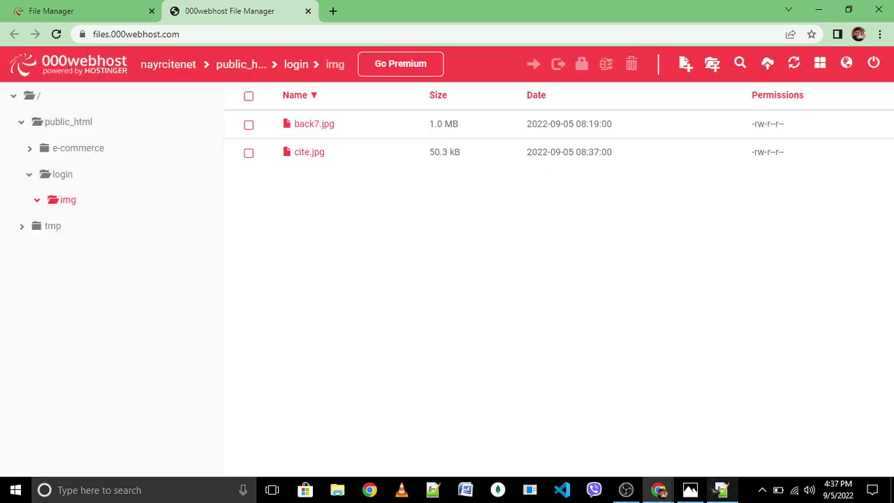
left_click(667, 493)
left_click(700, 447)
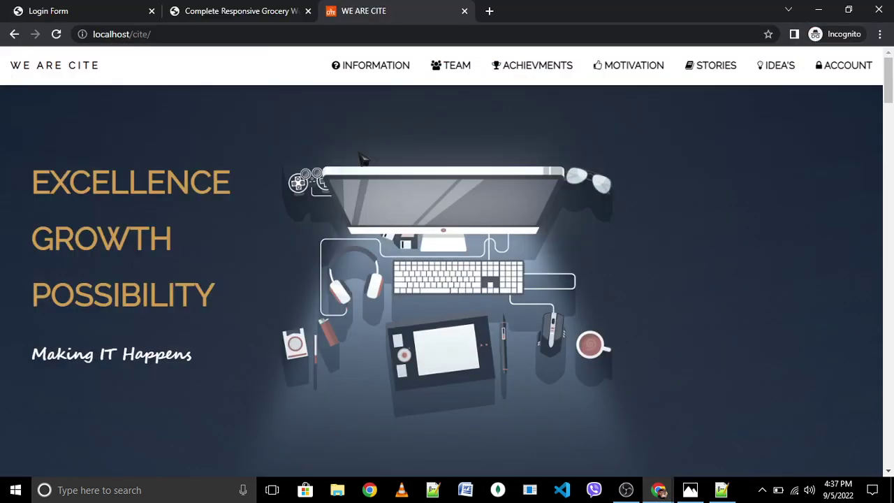
Step: Reload the hosted Login Form tab so it shows the CITE favicon
left_click(244, 10)
left_click(110, 9)
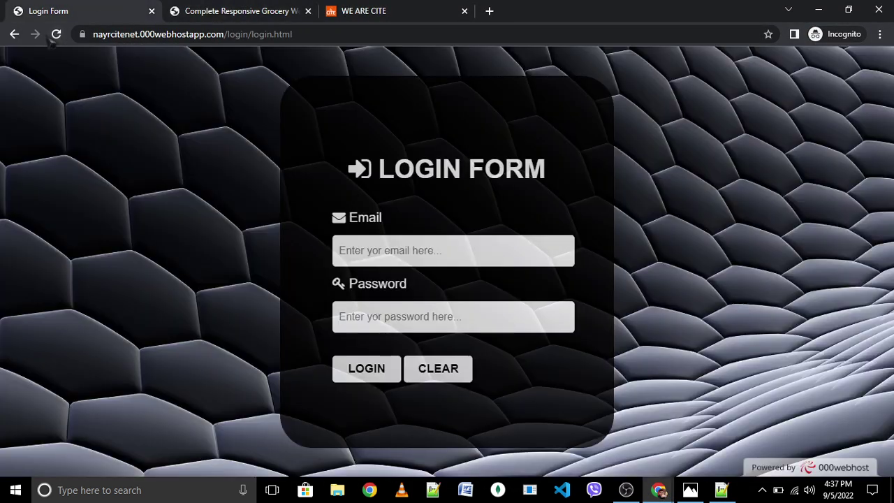
left_click(56, 34)
left_click(56, 34)
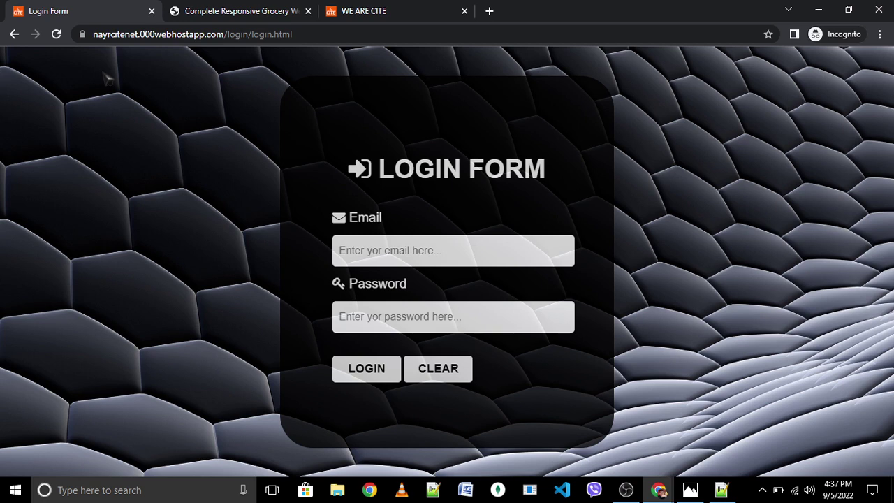
Step: Return to index.php in Notepad++ and place the cursor on empty line 6
left_click(721, 489)
left_click(555, 146)
left_click(708, 197)
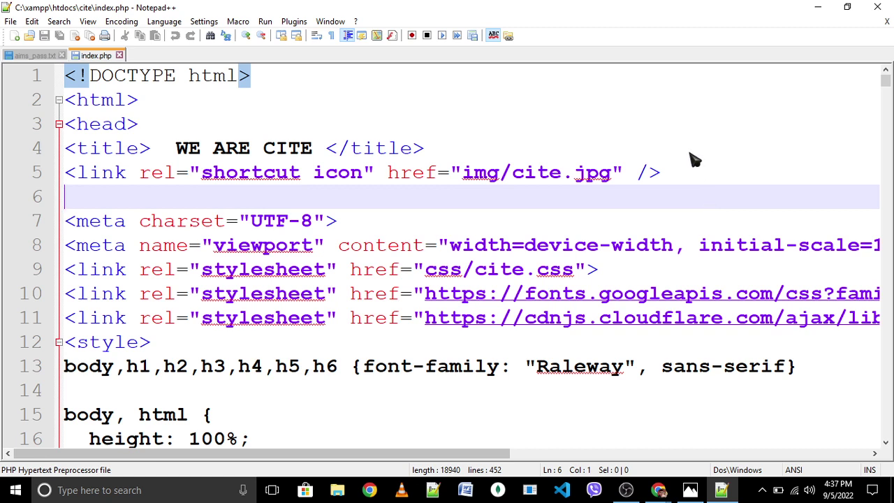
Step: Leave index.php unchanged and bring the hosted Login Form window back in Chrome
left_click(689, 175)
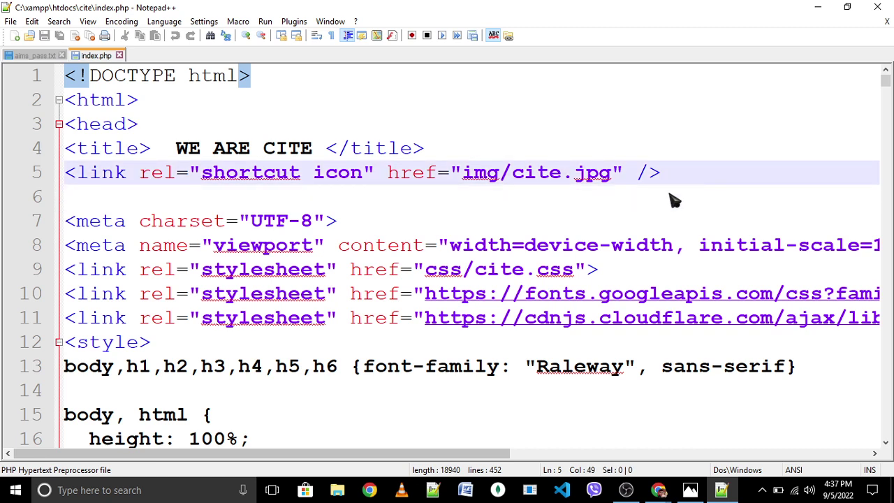
left_click(674, 201)
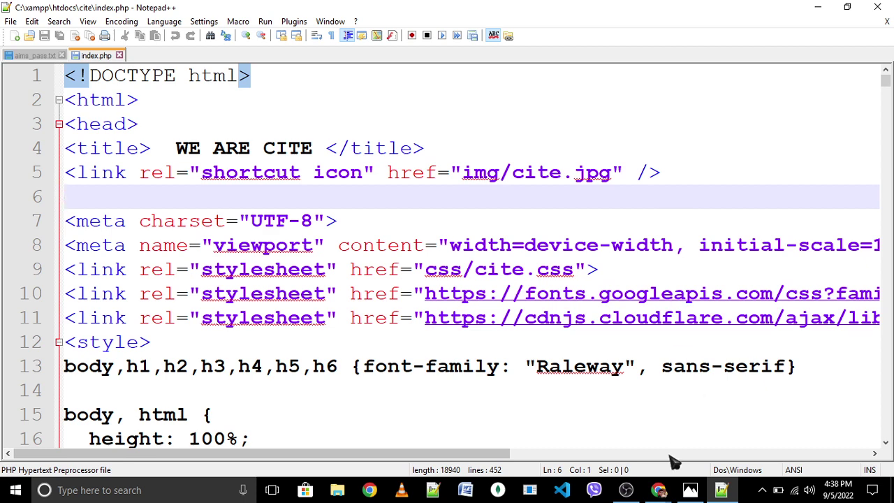
left_click(662, 490)
left_click(696, 469)
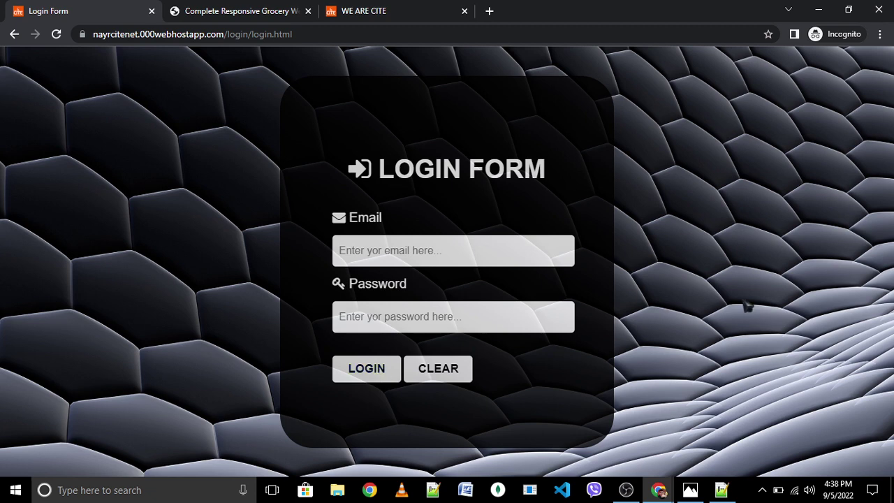
Step: Check the local WE ARE CITE page at a smaller window size, then close it
left_click(239, 11)
left_click(383, 12)
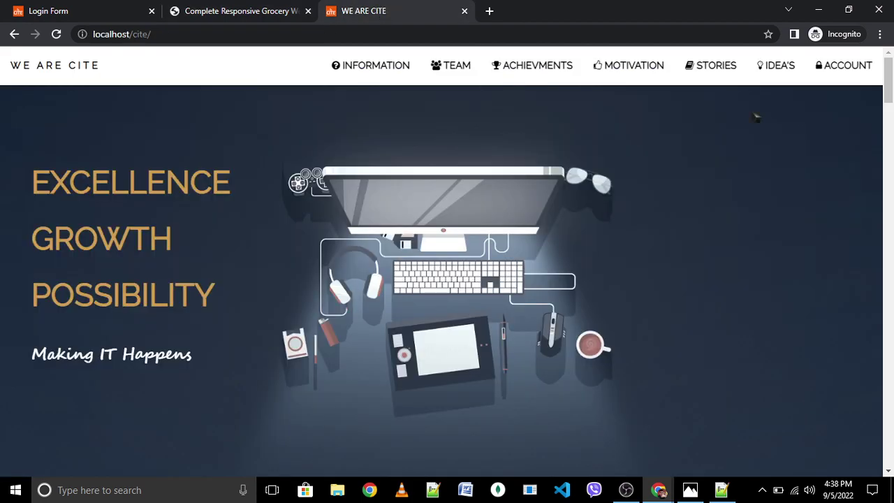
left_click(848, 9)
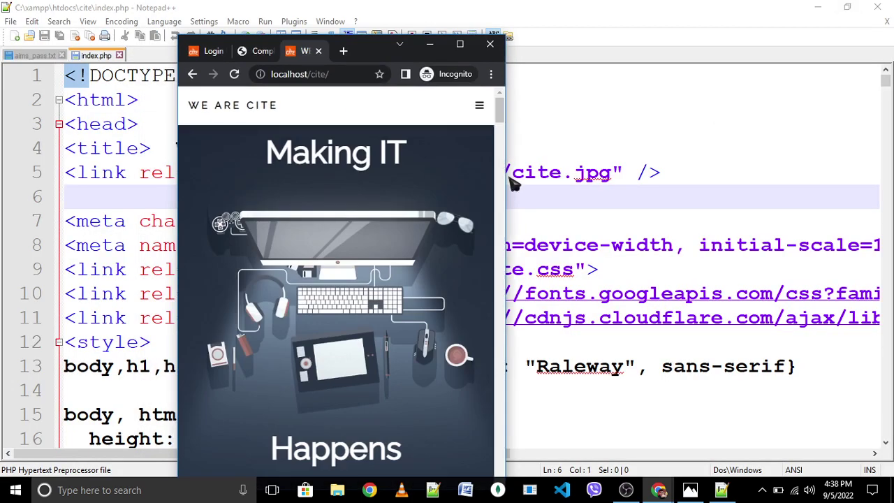
left_click(460, 44)
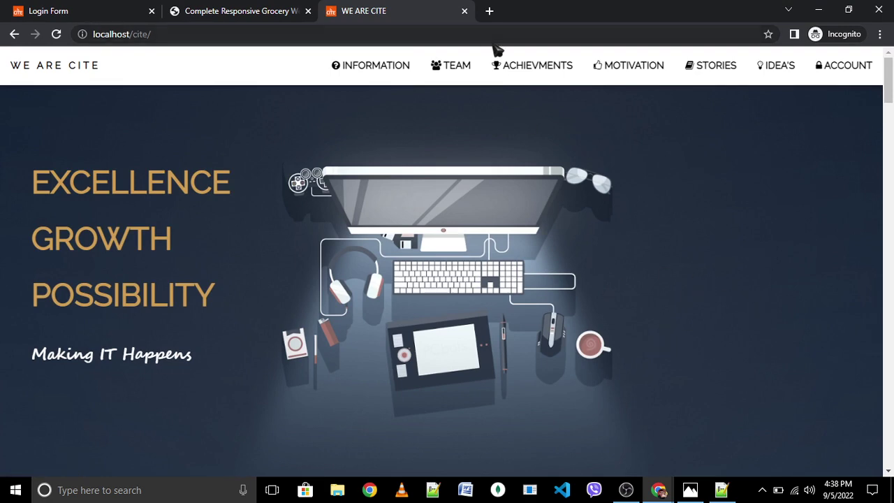
left_click(464, 11)
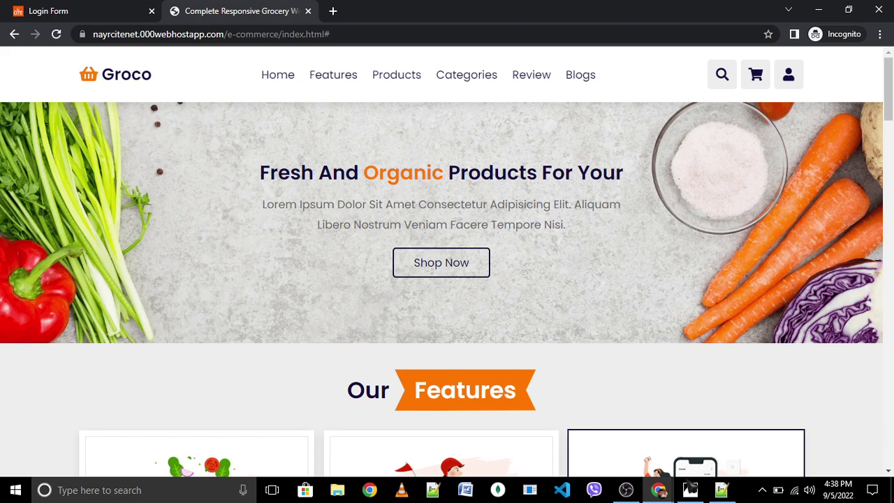
Step: Bring the 000webhost File Manager window showing login/img to the front
left_click(689, 490)
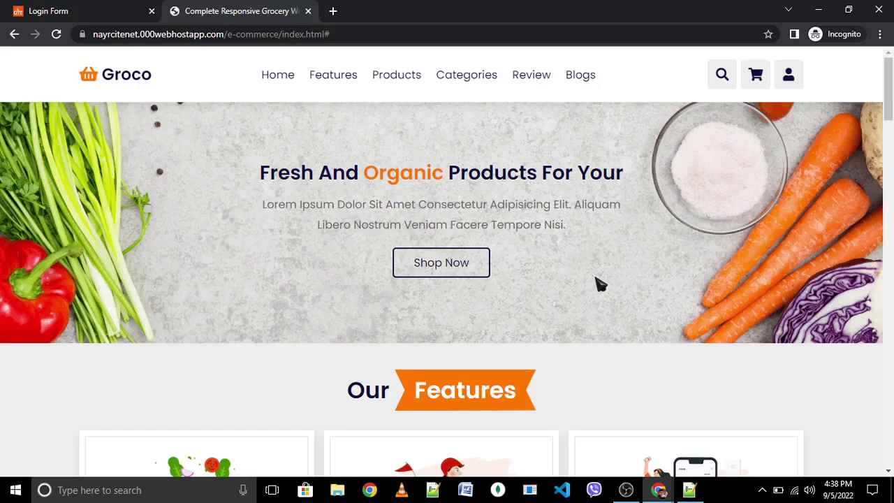
left_click(62, 10)
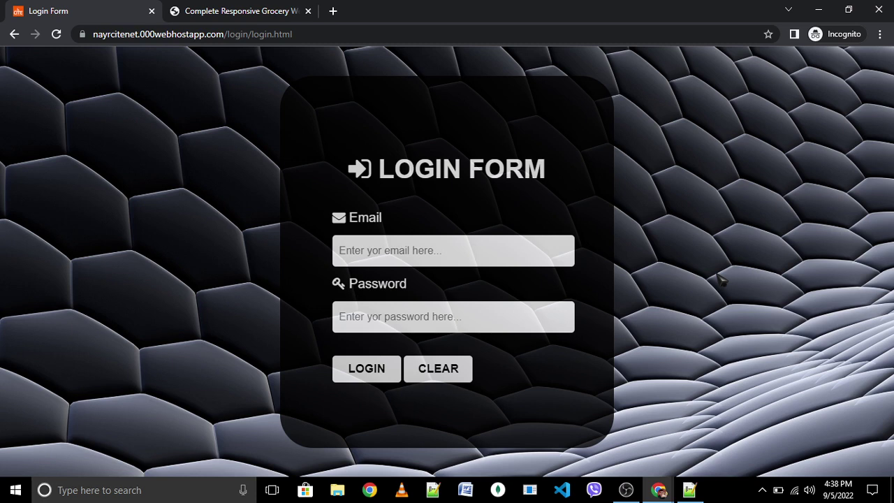
left_click(658, 490)
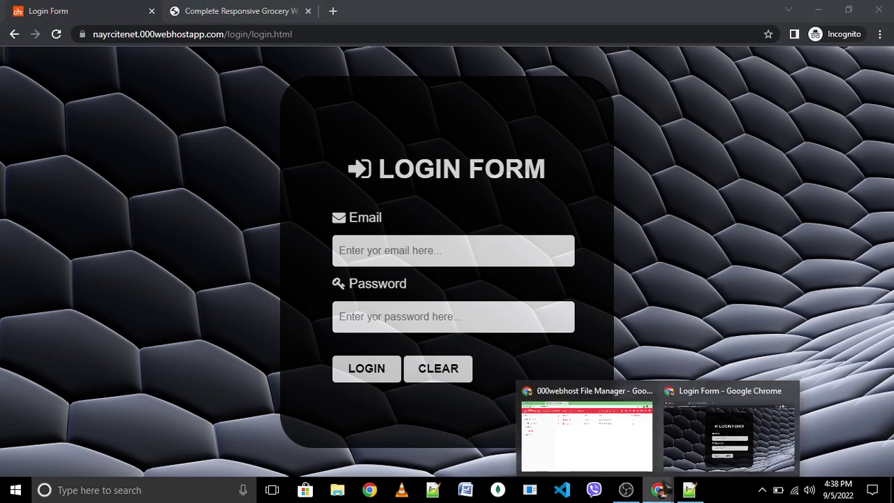
left_click(625, 455)
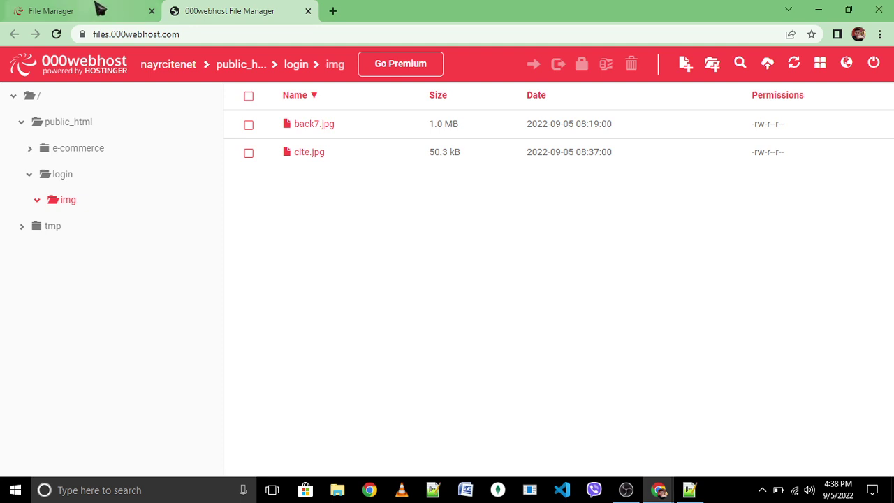
Step: List the public_html folder, then switch to the site dashboard's File Manager tab
left_click(85, 126)
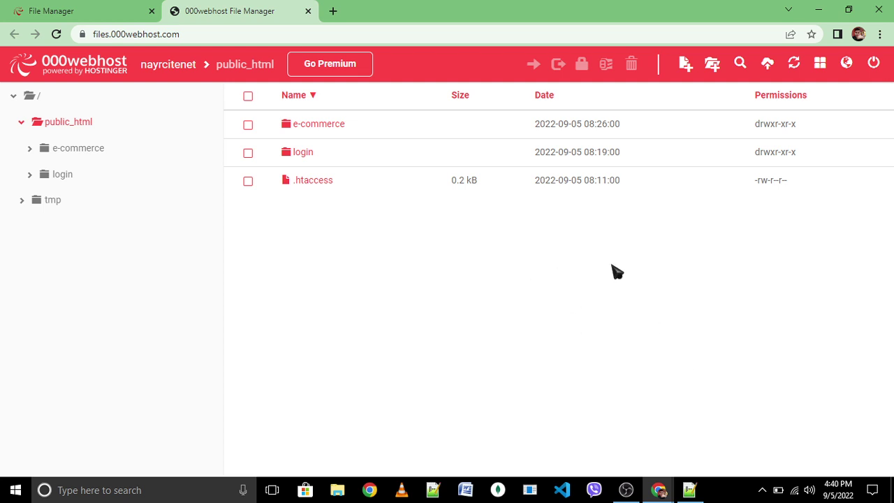
left_click(70, 10)
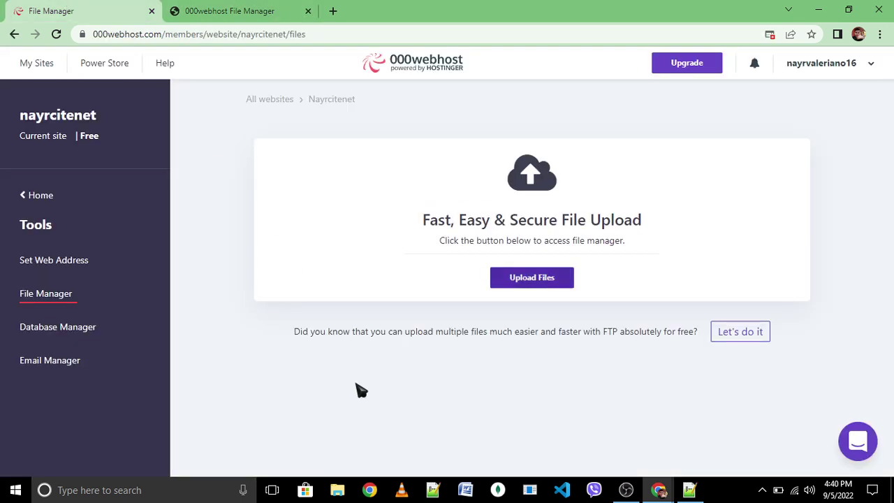
Step: Open Database Manager under Tools, showing 0/2 databases created
left_click(85, 332)
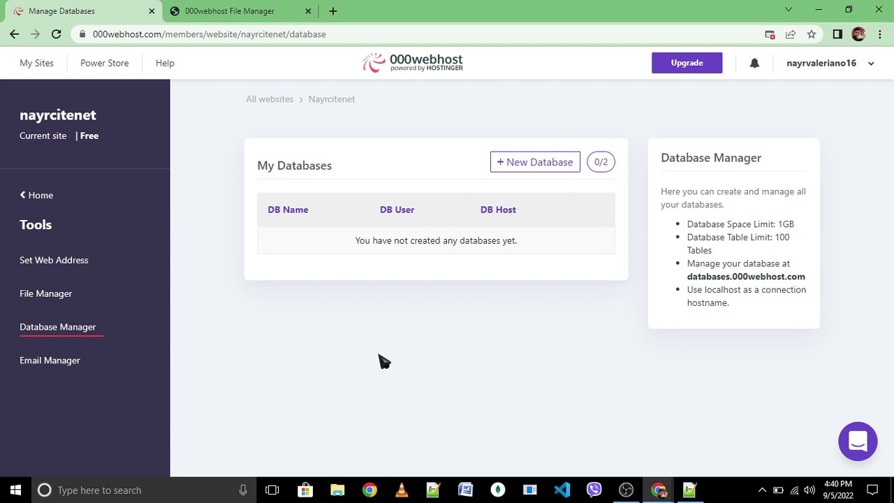
Step: Load localhost/phpmyadmin in a new tab to reach the local phpMyAdmin home
left_click(333, 11)
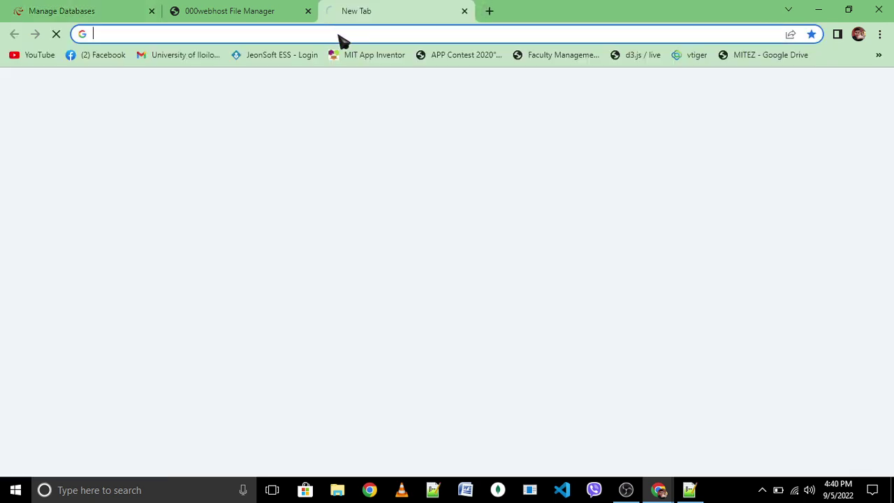
type("l")
key("Right")
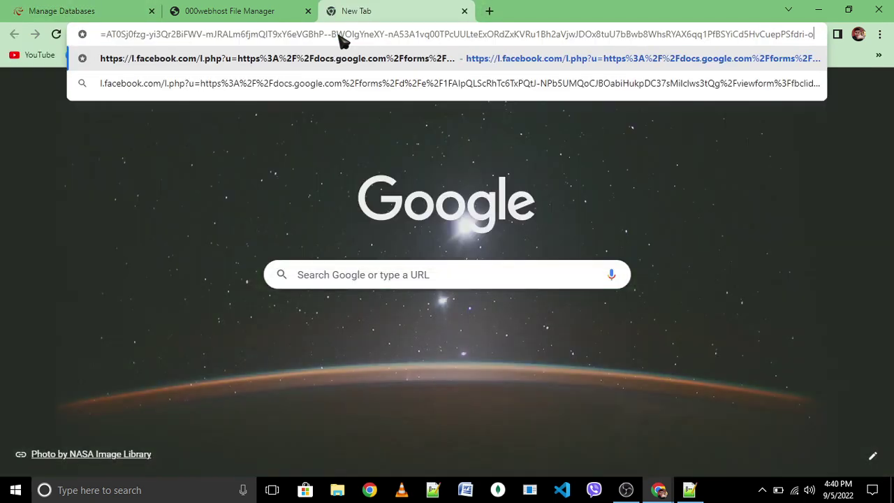
type("ri-")
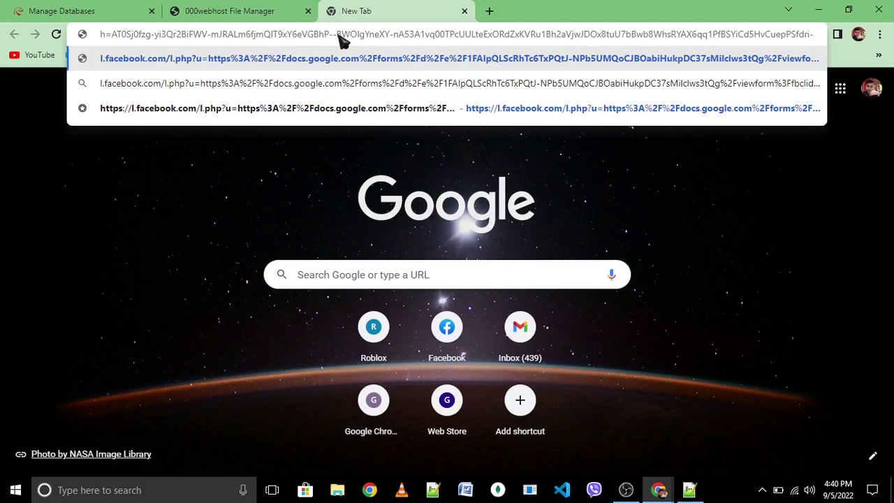
key("Escape")
type("l")
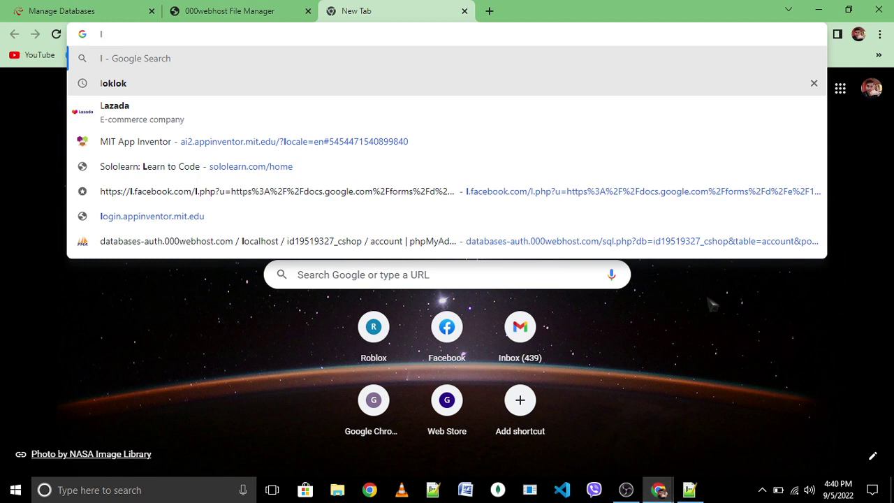
type("ocalhost")
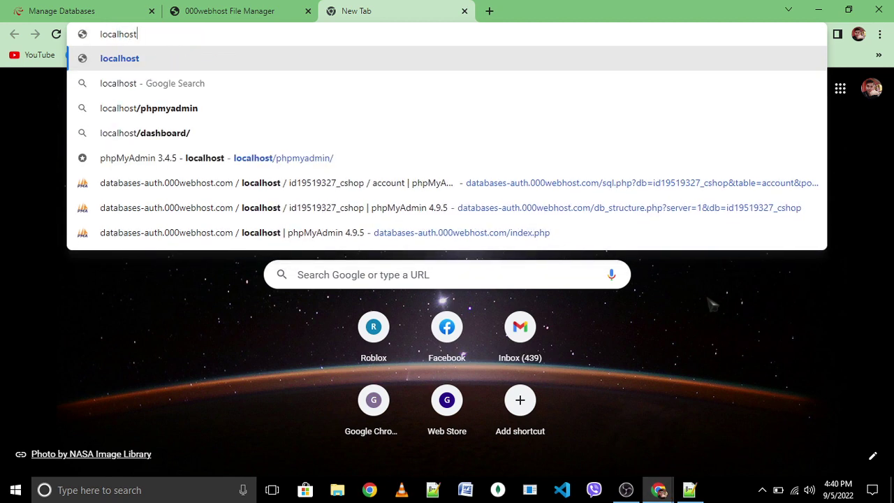
type("/phpmy")
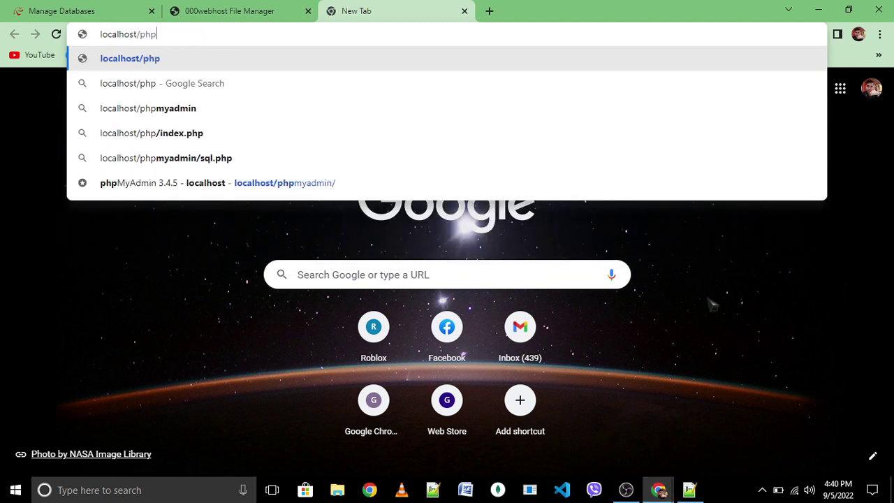
type("admin")
key("Return")
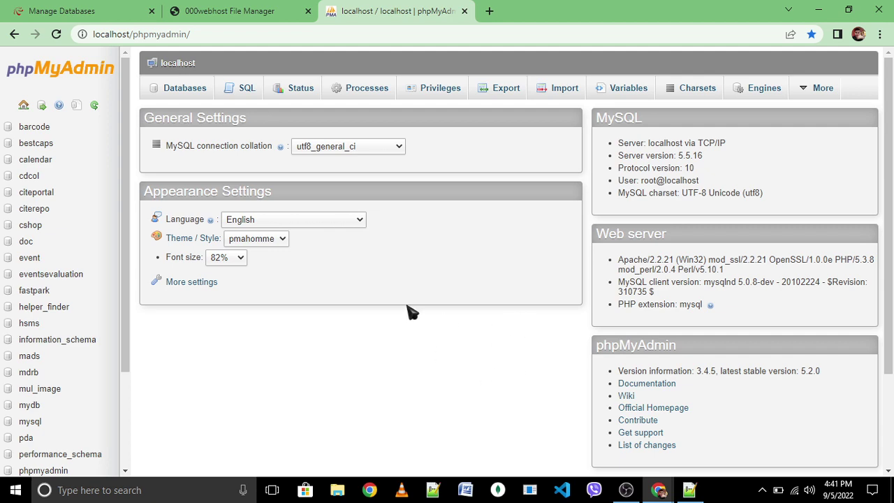
Step: Browse the six rows of the barcode database's tbl_products in local phpMyAdmin, then close that tab
left_click(252, 9)
left_click(416, 10)
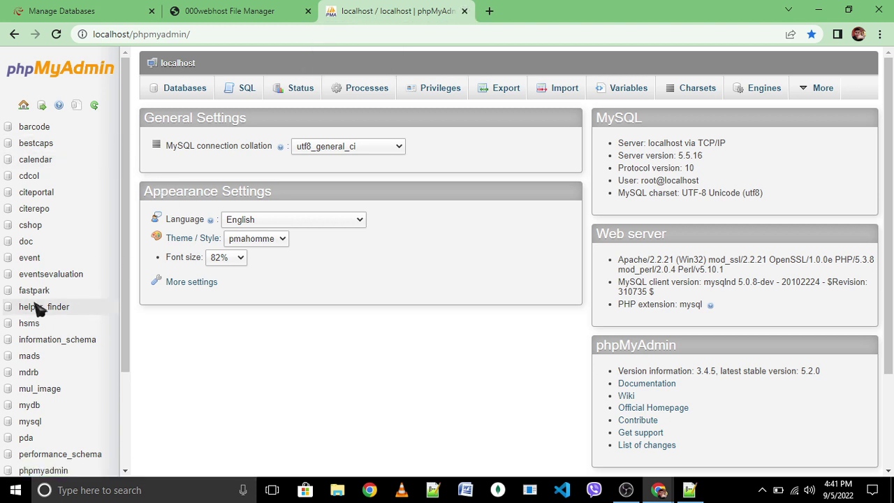
left_click(41, 130)
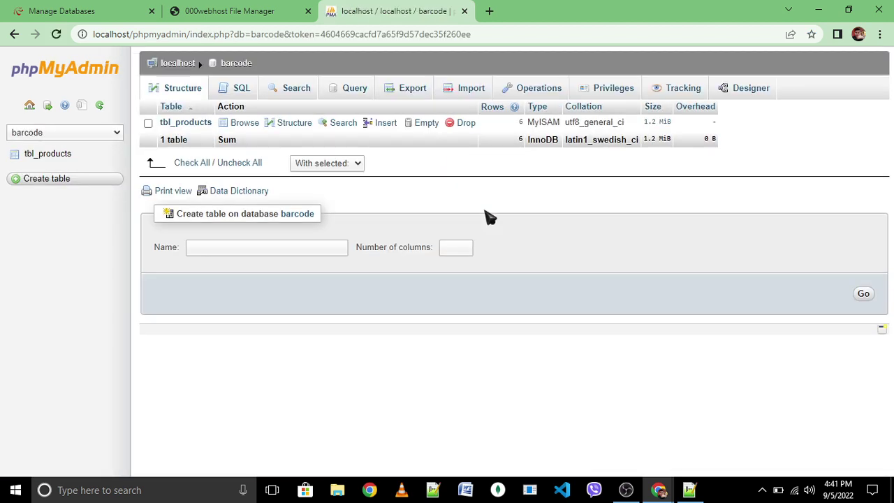
left_click(191, 130)
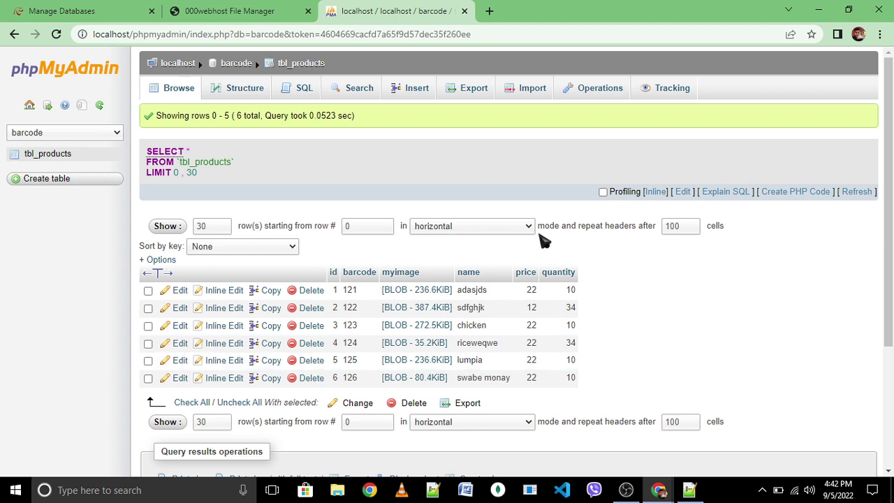
left_click(464, 11)
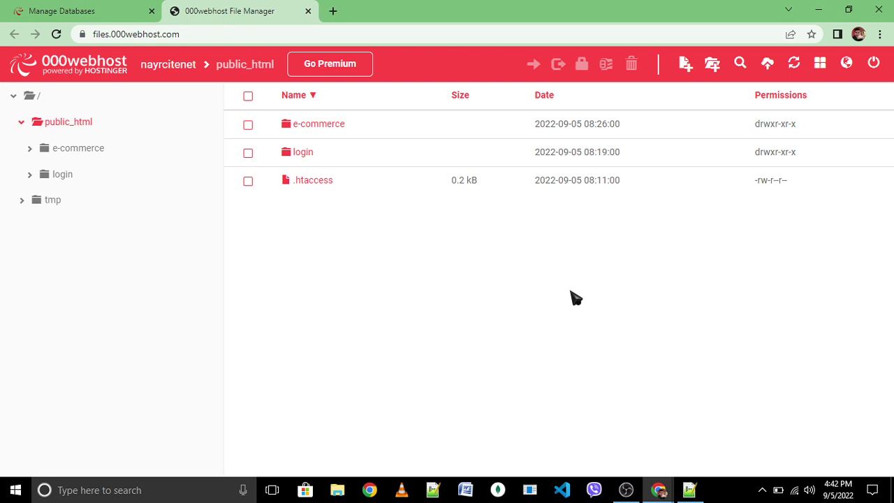
Step: Load localhost/mads in a new tab to reach the local Login Form
left_click_drag(572, 297, 419, 34)
left_click(446, 276)
left_click(334, 12)
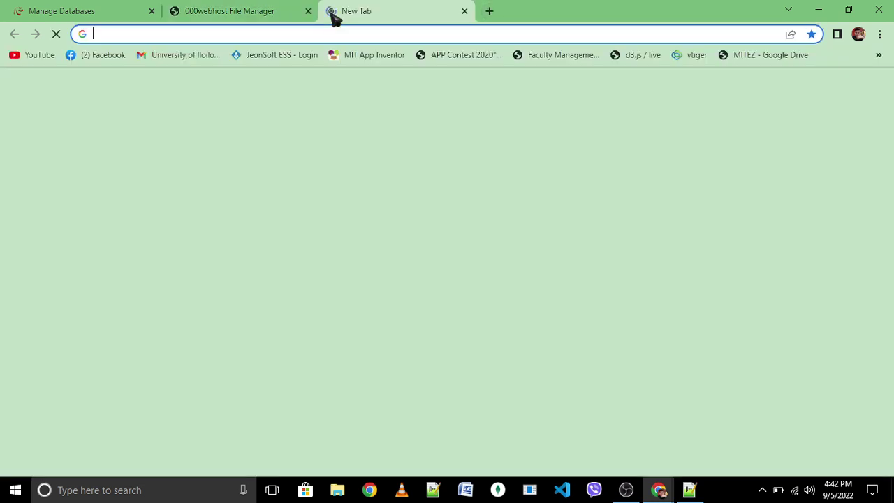
type("l")
key("Right")
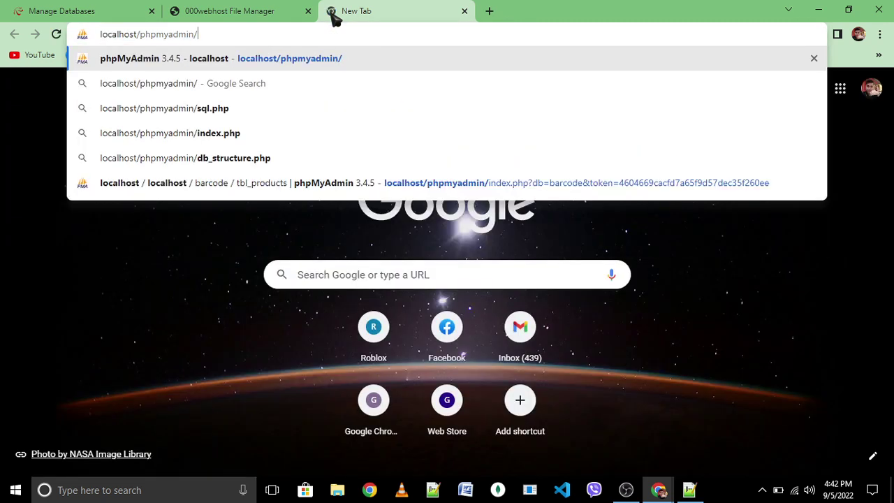
key("BackSpace")
key("BackSpace")
key("BackSpace")
key("BackSpace")
key("BackSpace")
key("BackSpace")
key("BackSpace")
key("BackSpace")
key("BackSpace")
key("BackSpace")
key("BackSpace")
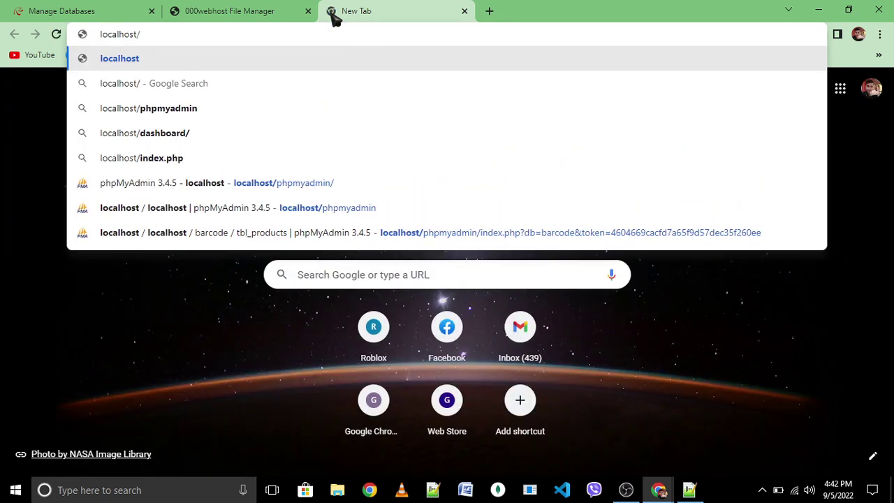
type("mads")
key("Return")
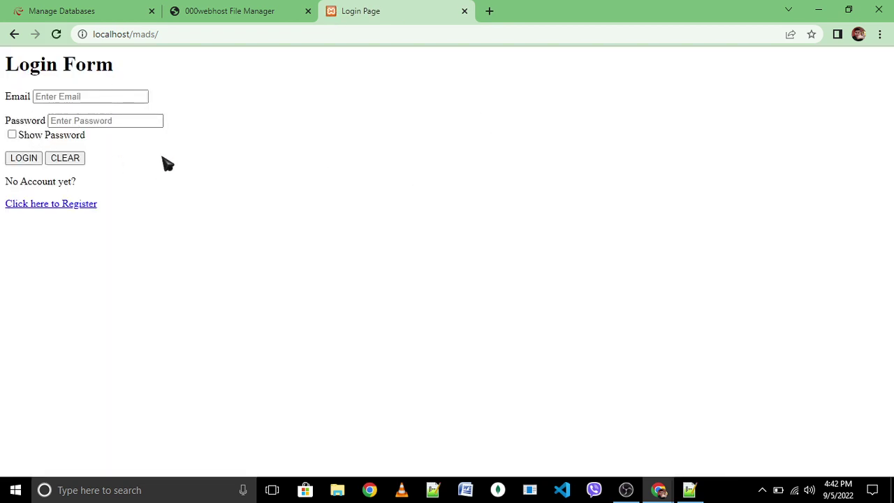
Step: Submit the empty login form to test its validation
left_click(105, 97)
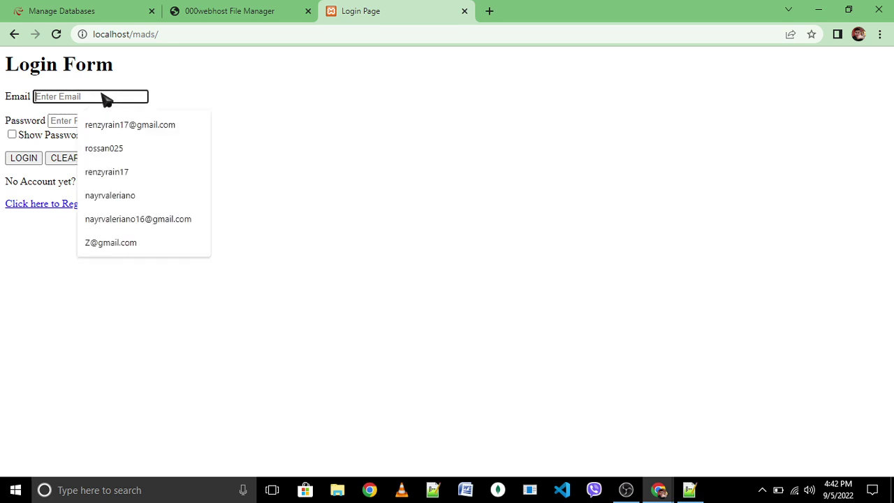
left_click_drag(272, 125, 28, 168)
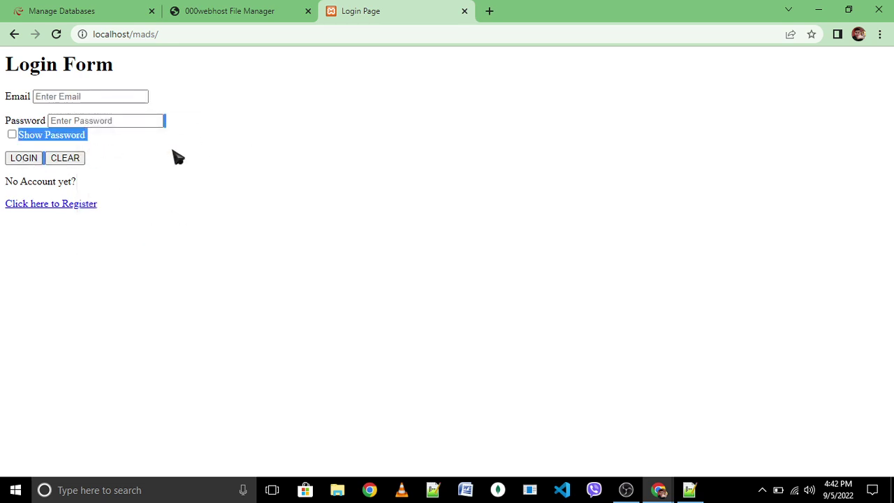
left_click_drag(177, 157, 275, 177)
left_click(36, 162)
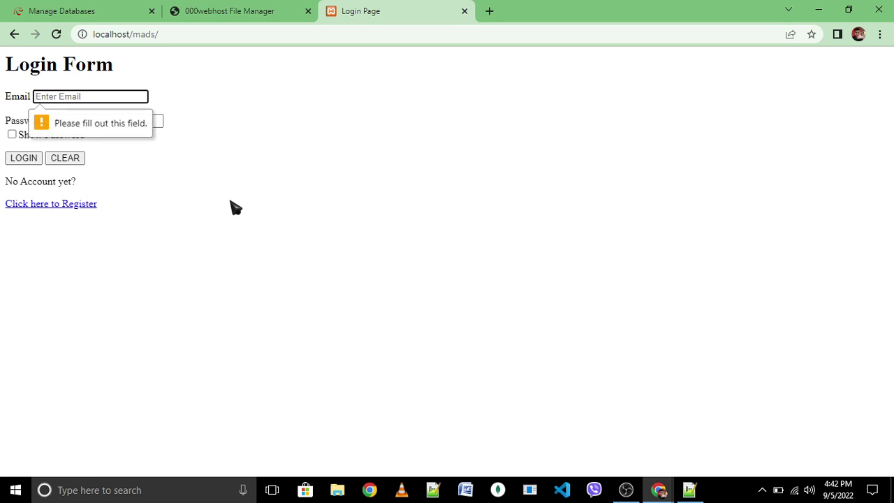
Step: Fill the email from a saved address, enter a password, and attempt to log in
left_click(109, 97)
left_click(125, 134)
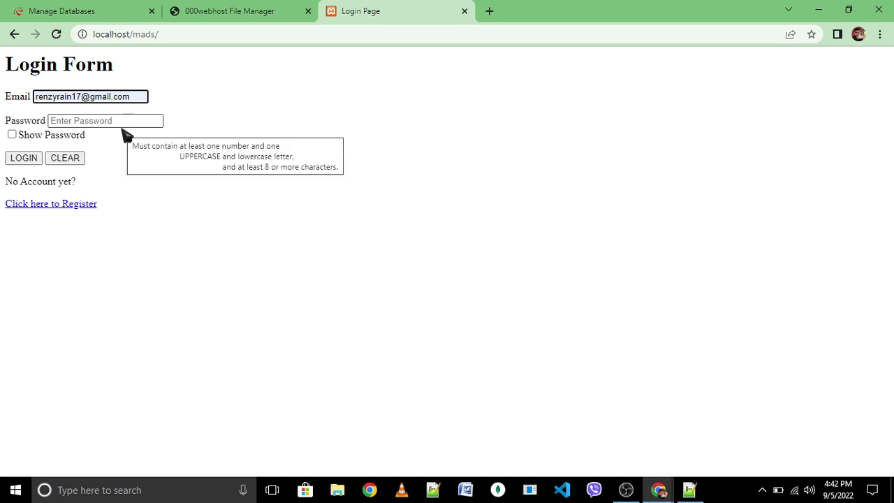
left_click(124, 125)
type("************")
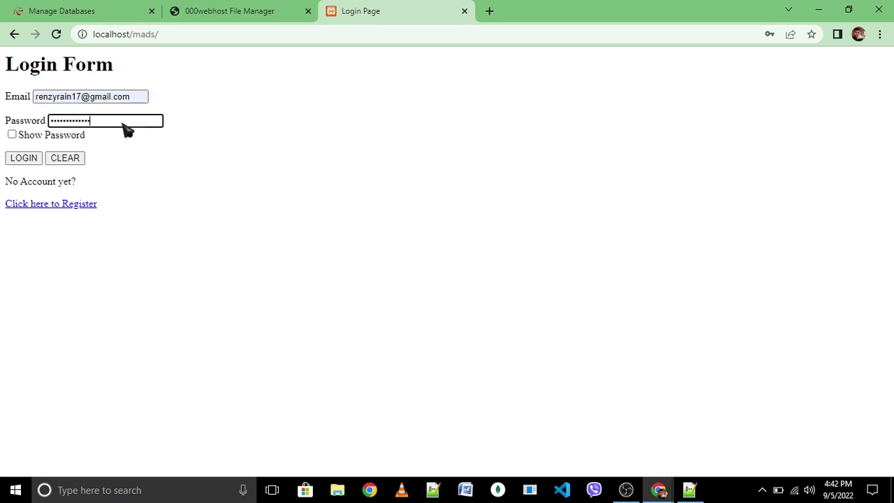
left_click(31, 159)
Step: Clear both login fields and go to the 'Click here to Register' page
left_click(82, 162)
left_click(101, 98)
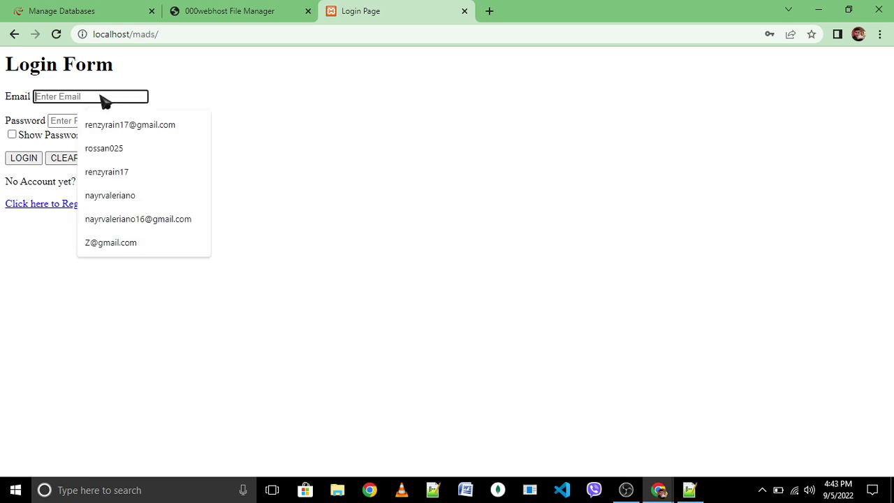
left_click(271, 189)
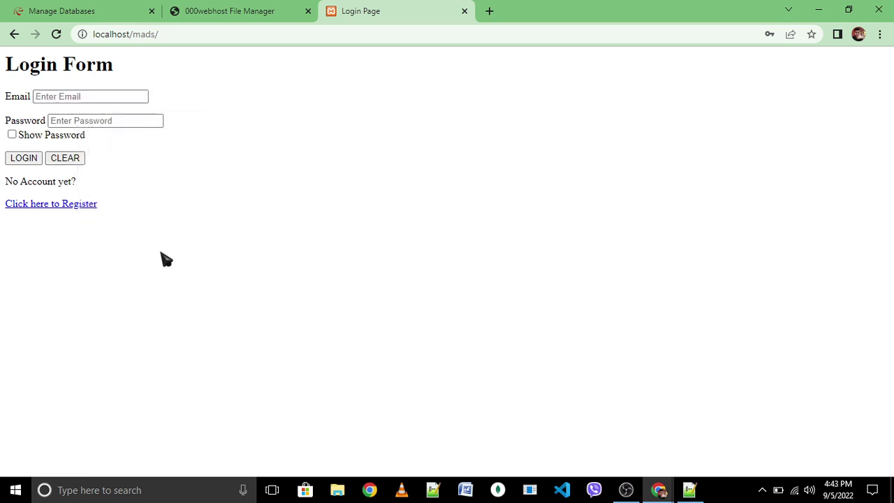
left_click(91, 206)
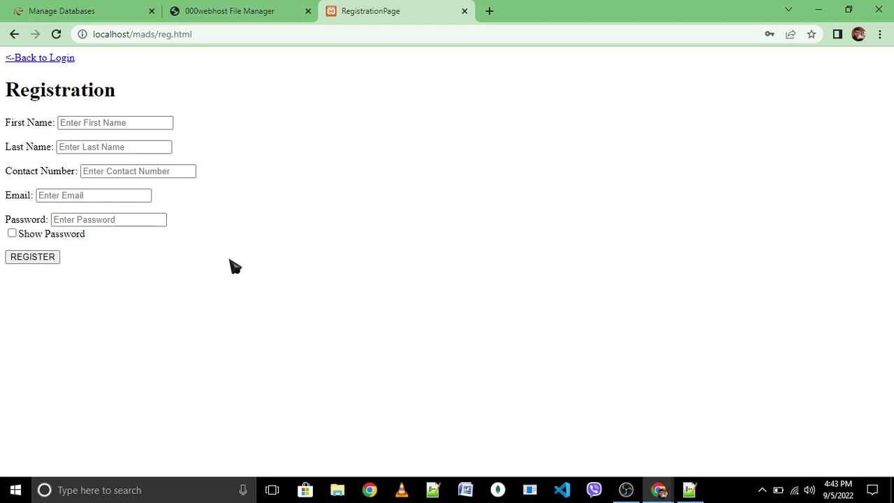
Step: Enter a trial password with Show Password ticked, then fill in first name, last name and contact number
left_click(111, 222)
type("1234567890123")
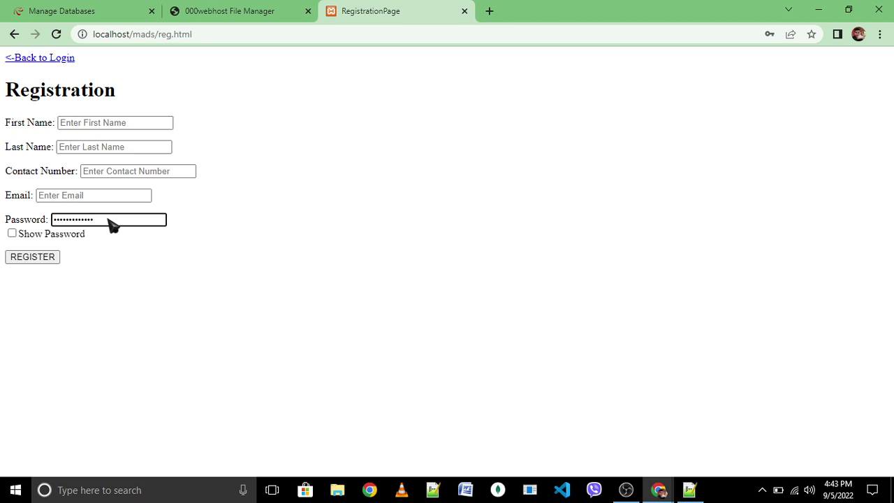
left_click(12, 234)
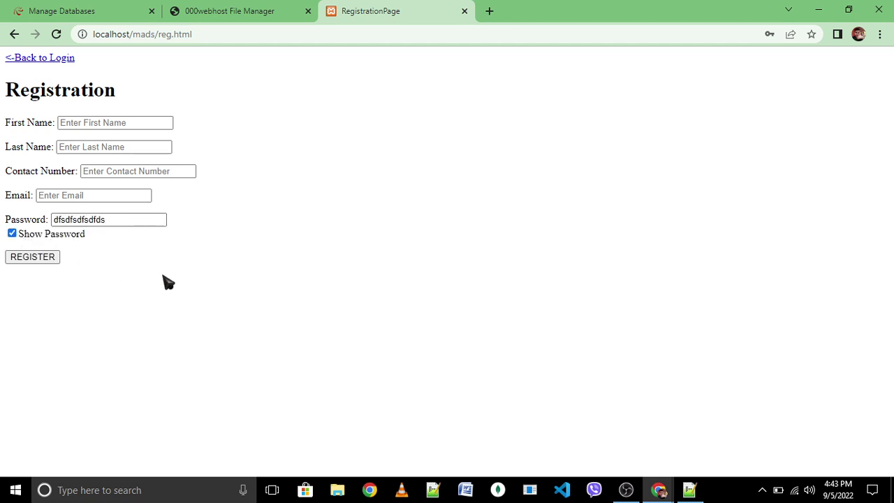
left_click(107, 122)
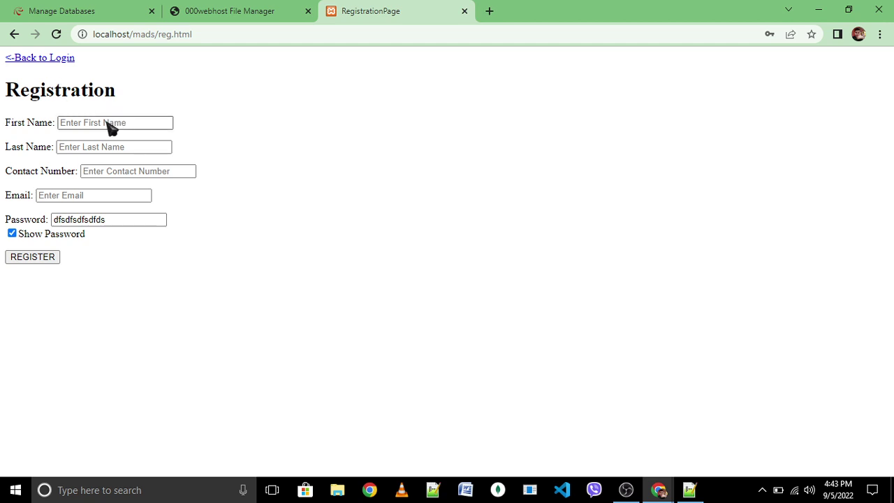
left_click(108, 122)
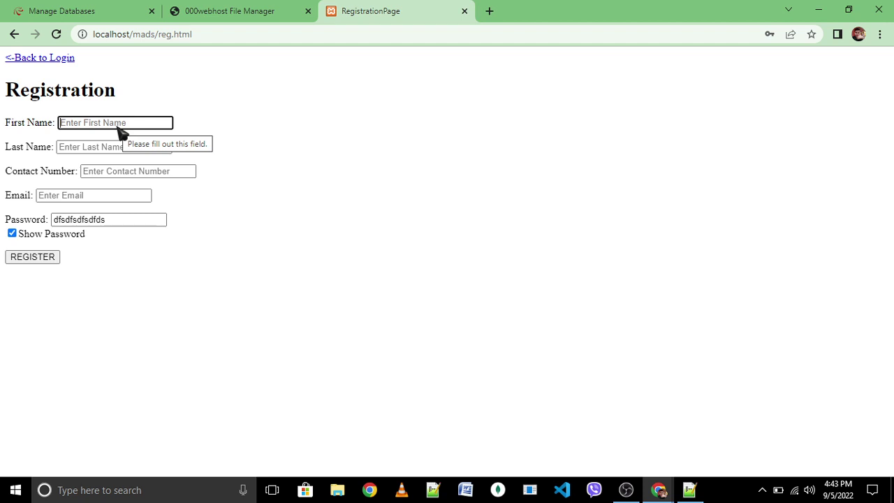
type("marv")
key("BackSpace")
key("BackSpace")
key("BackSpace")
key("BackSpace")
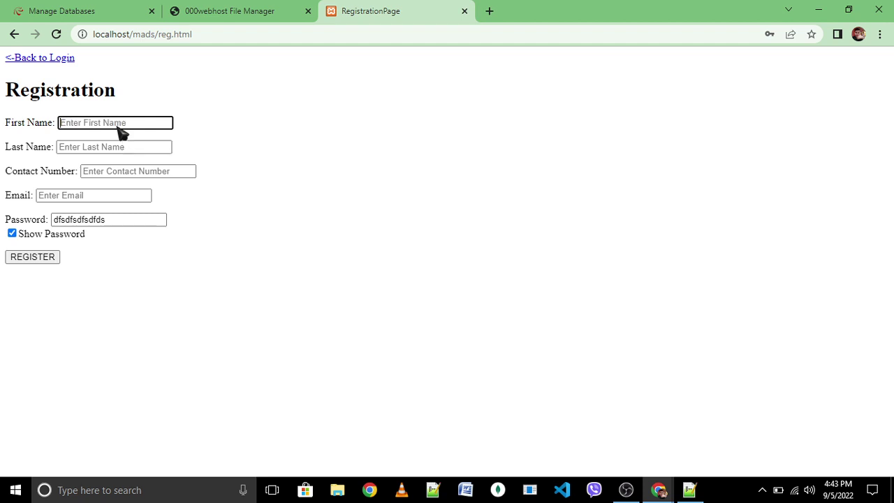
type("Marvin")
left_click(113, 148)
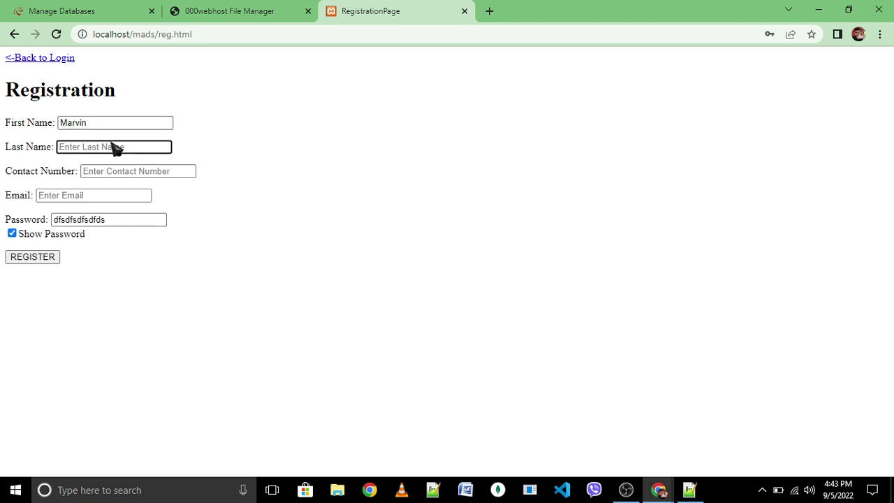
type("A.")
left_click(129, 173)
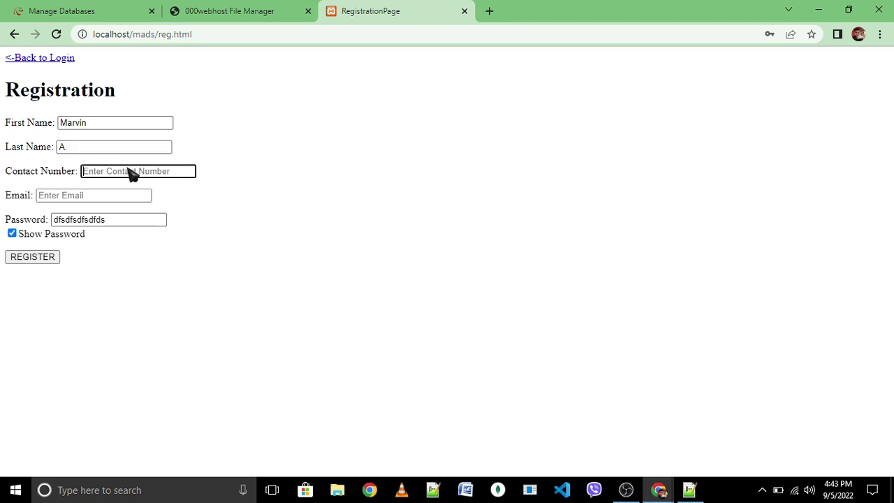
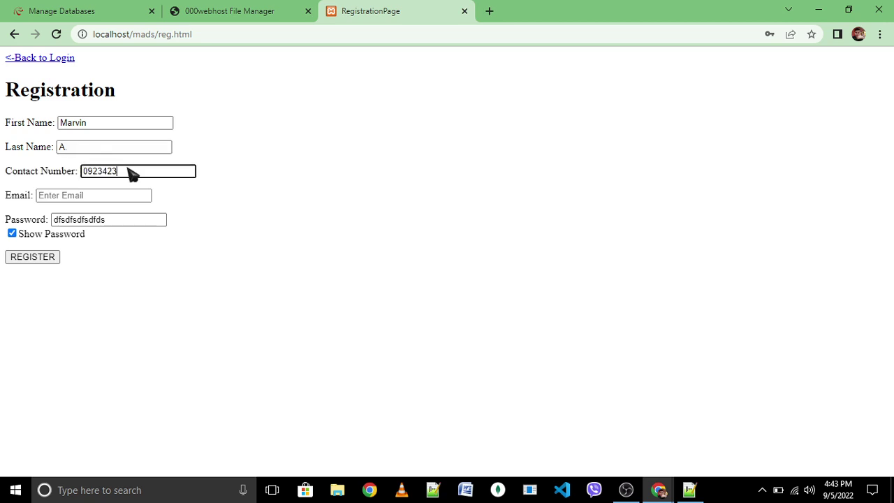
Step: Enter the email, replace the password with a new one, and submit the registration
left_click(122, 196)
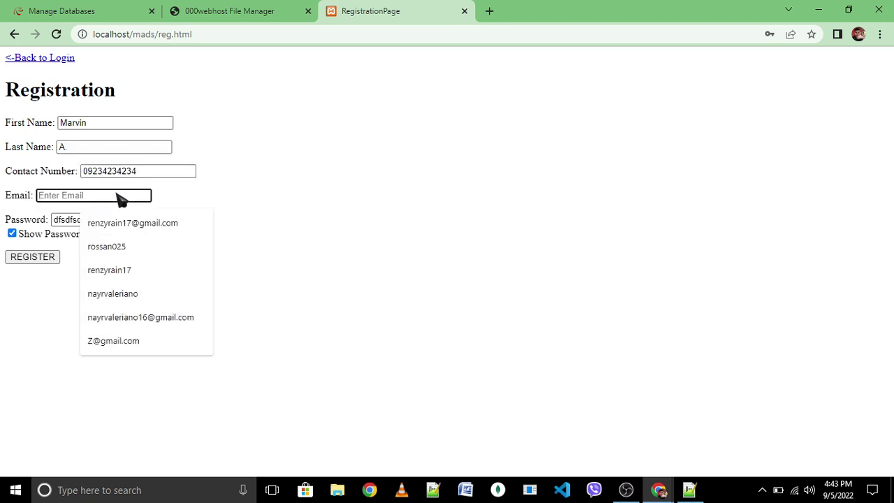
type("m@ga")
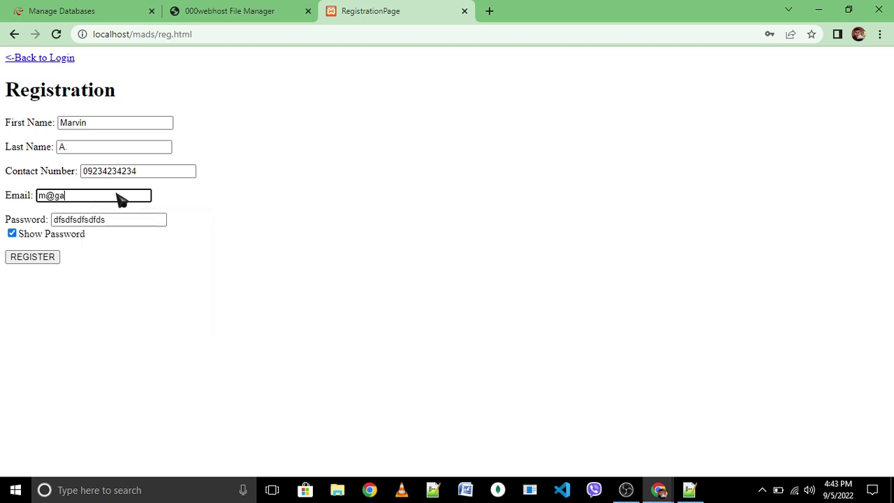
key("BackSpace")
type("mail.com")
left_click(116, 218)
double_click(110, 222)
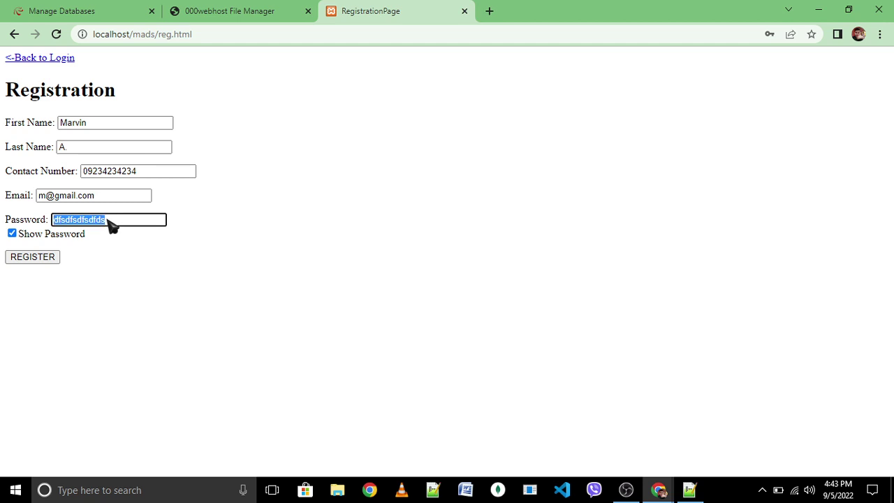
key("BackSpace")
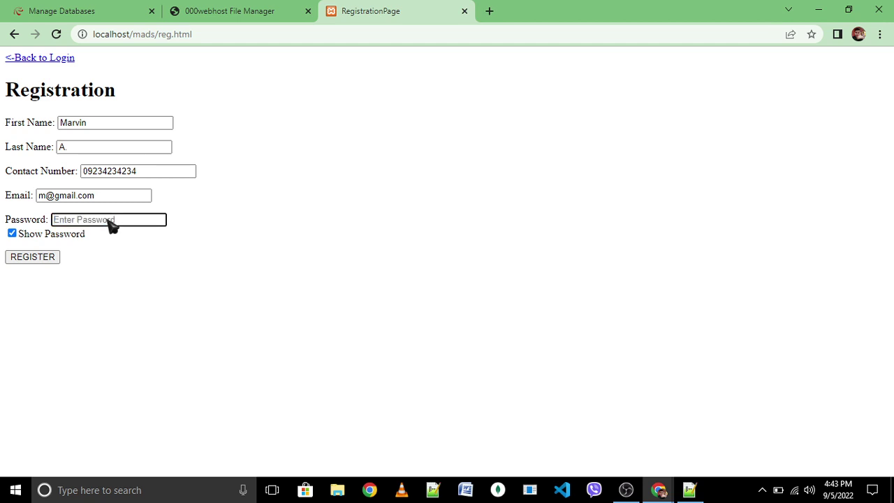
key("BackSpace")
key("BackSpace")
key("BackSpace")
key("BackSpace")
key("BackSpace")
key("BackSpace")
key("BackSpace")
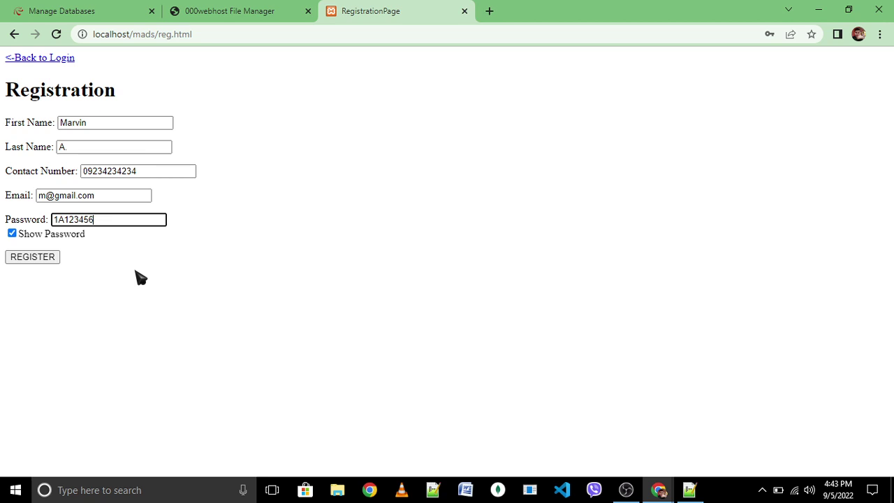
key("BackSpace")
key("BackSpace")
key("BackSpace")
left_click(48, 257)
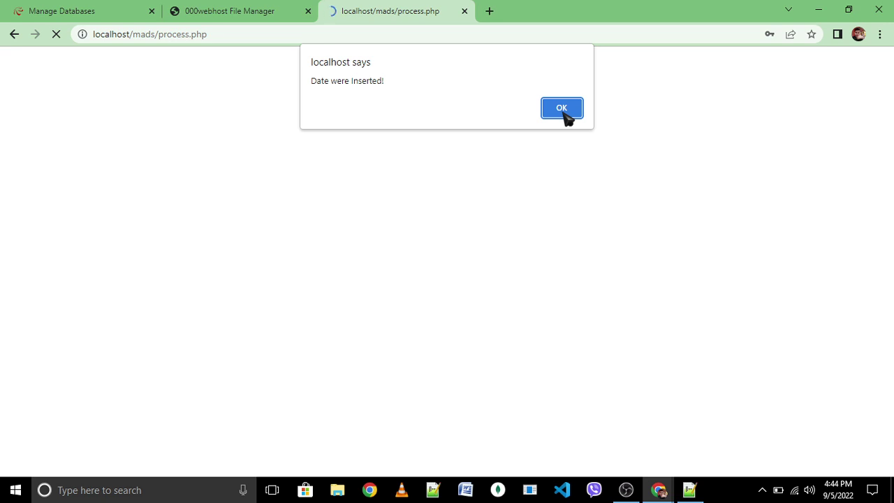
Step: Dismiss the 'Date were inserted!' alert, go back to login, and fill in the new account's email
left_click(562, 109)
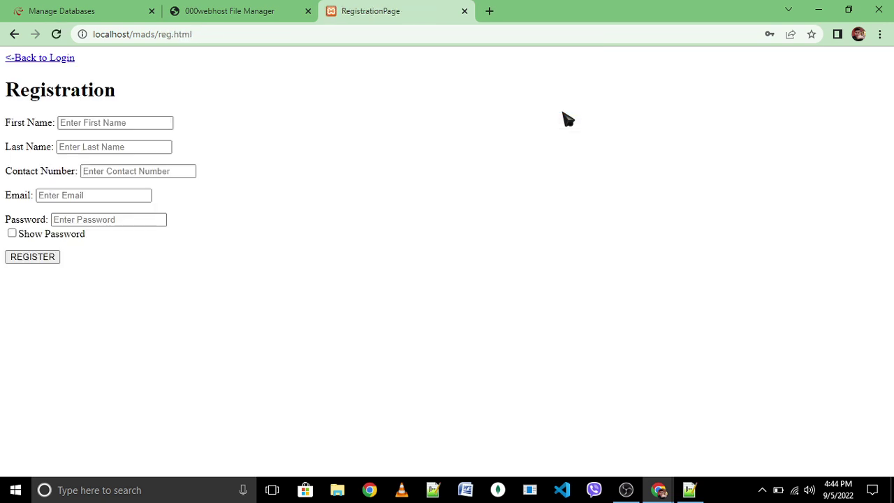
left_click(70, 58)
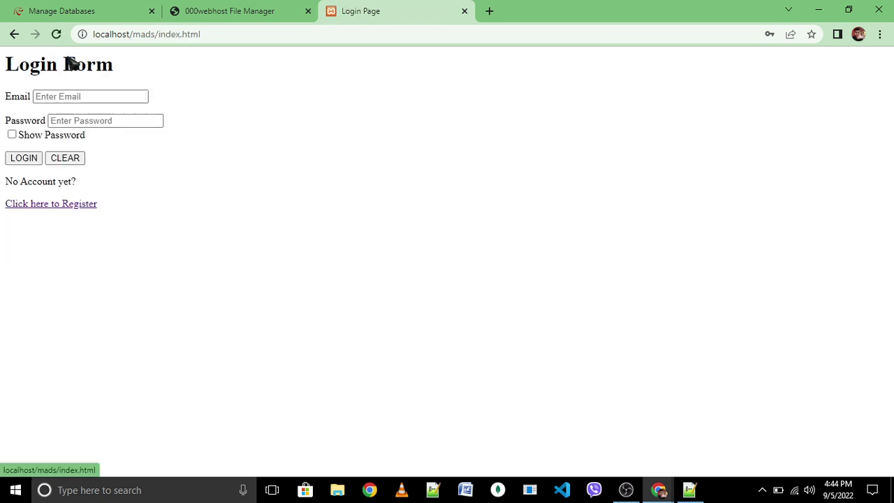
left_click(91, 99)
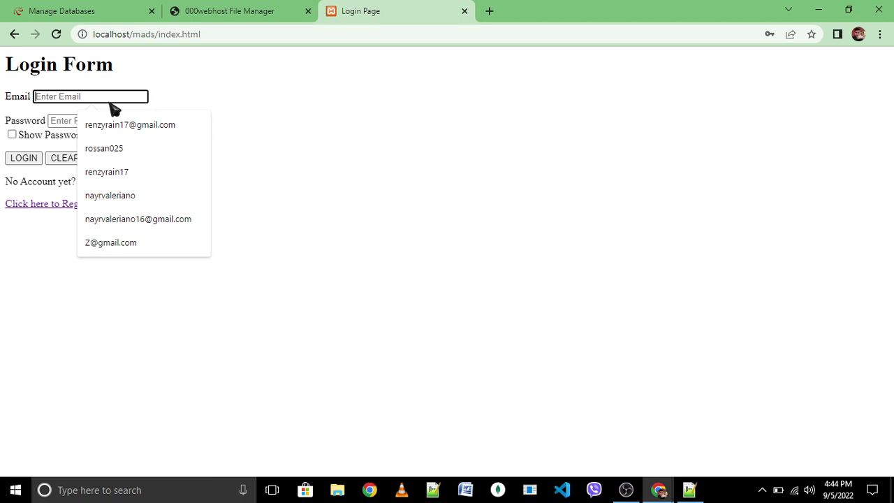
type("m")
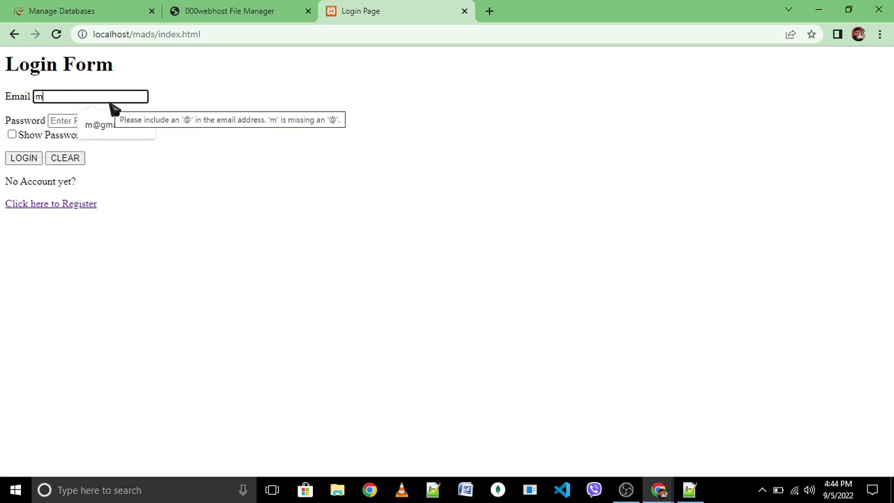
left_click(149, 203)
double_click(104, 100)
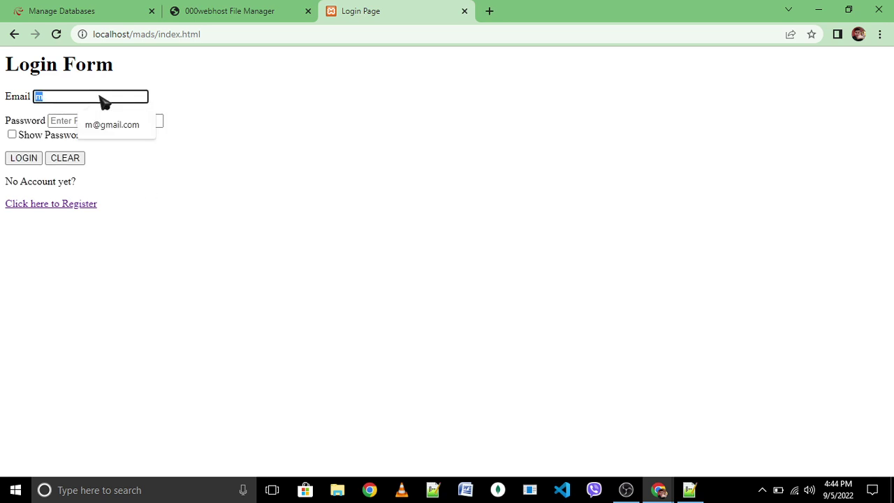
key("BackSpace")
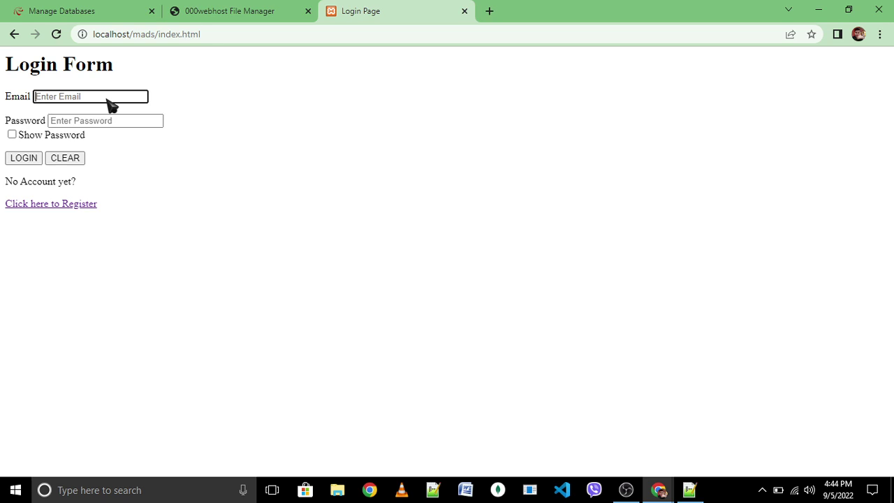
type("m@gmail.com")
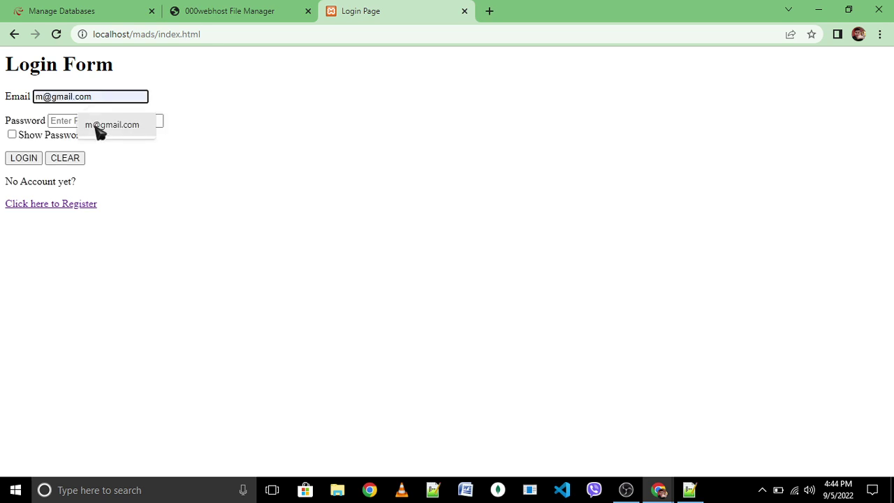
left_click(98, 126)
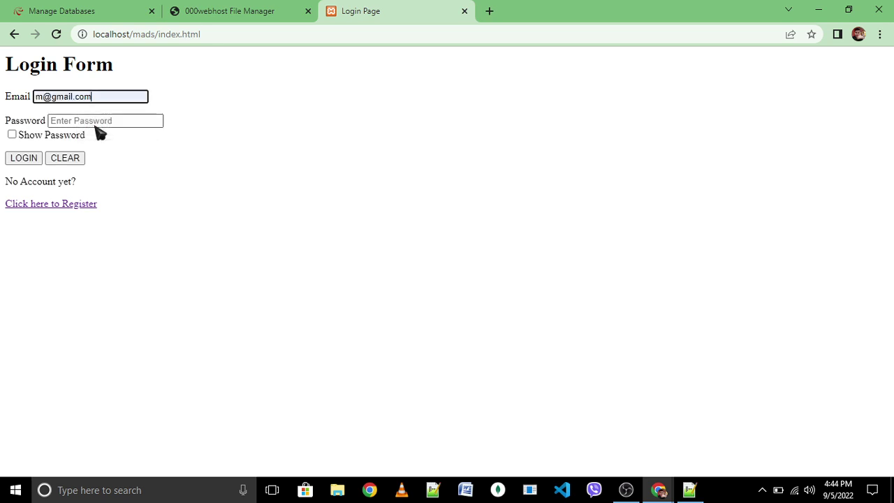
Step: Enter the new account's password and log in, dismissing the 'Account Accepted! Welcome!' alert
left_click(87, 124)
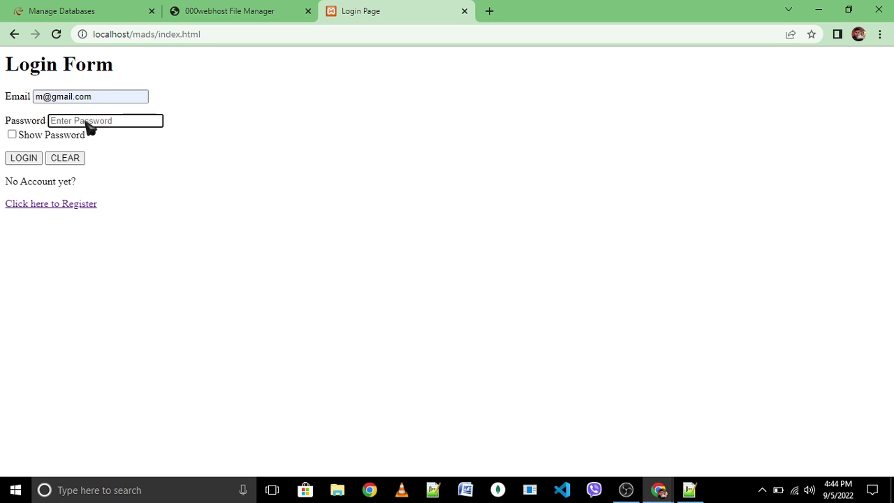
type("mA")
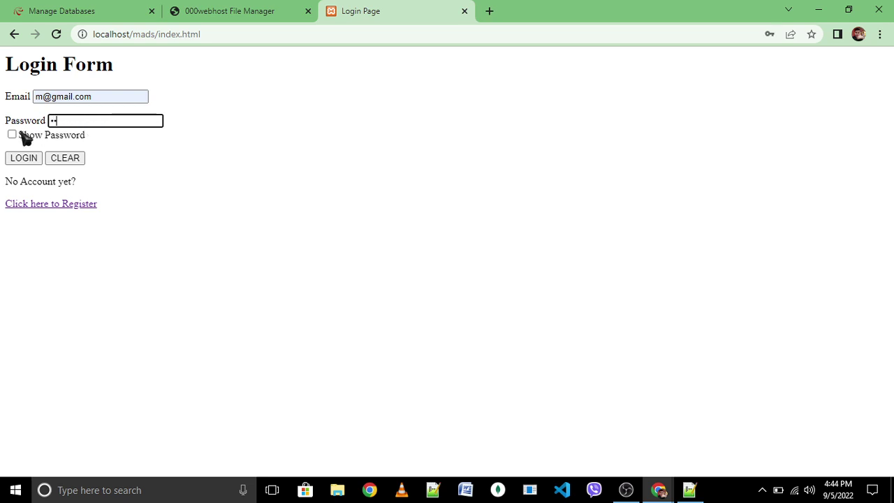
left_click(12, 134)
left_click(80, 123)
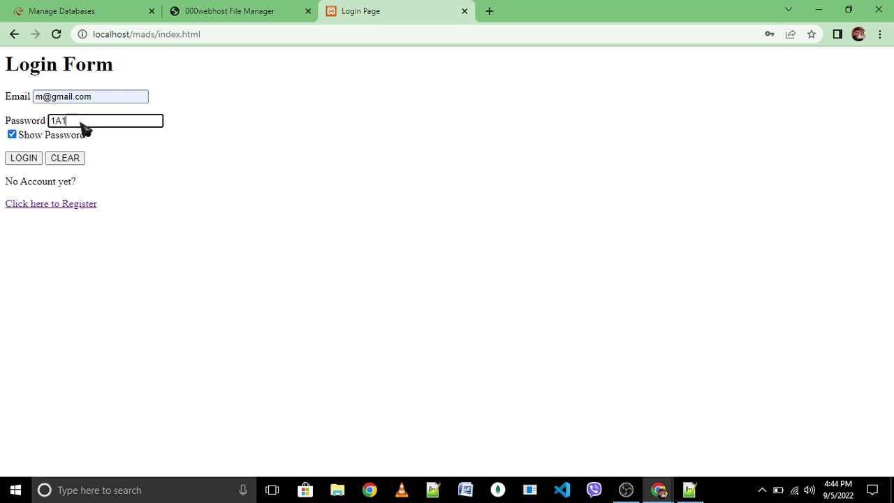
left_click(34, 159)
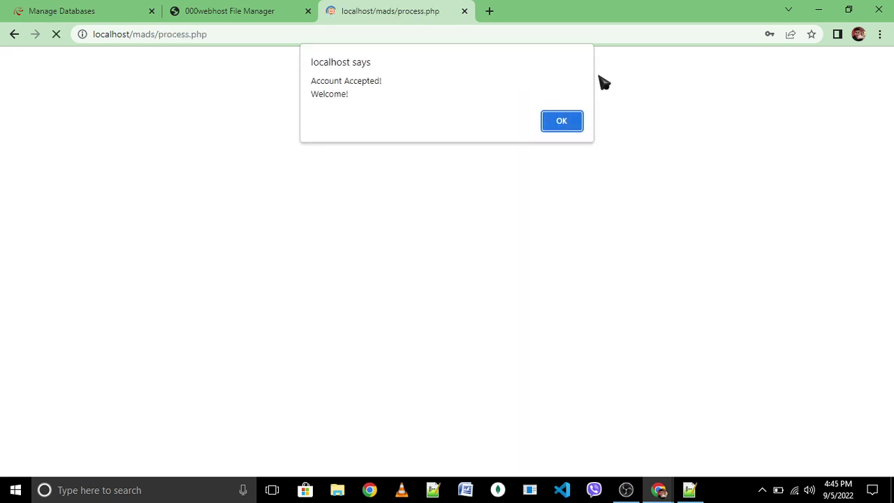
left_click(566, 123)
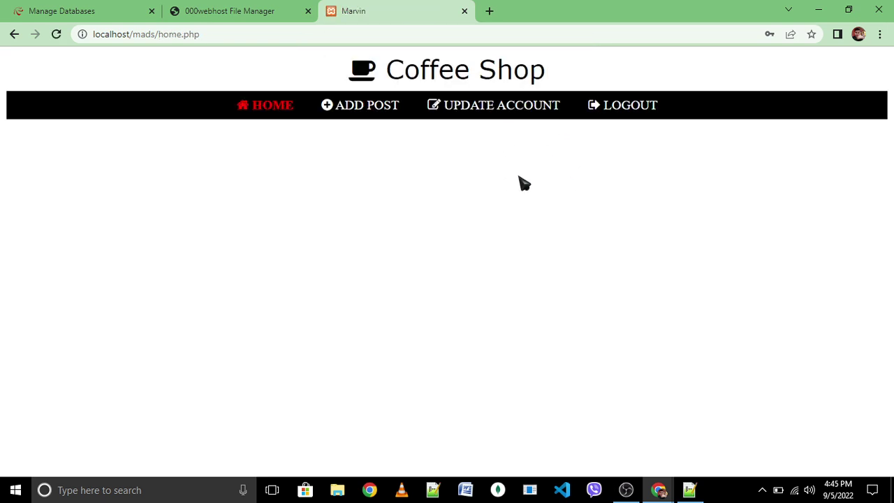
Step: Start a new post and choose cite.jpg as its image
left_click(383, 113)
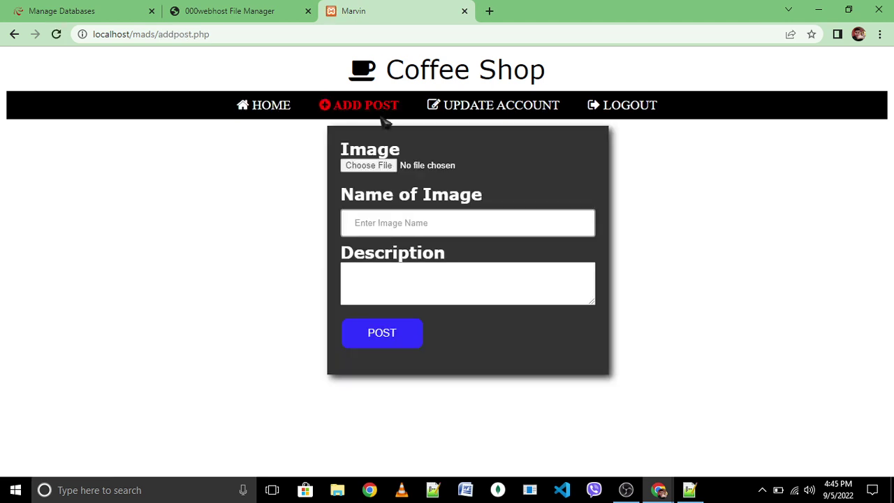
left_click(386, 166)
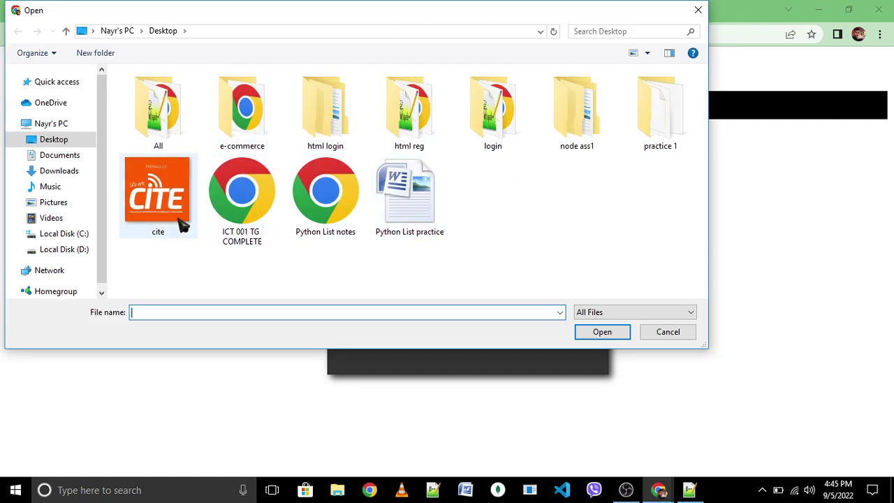
left_click(177, 218)
left_click(618, 334)
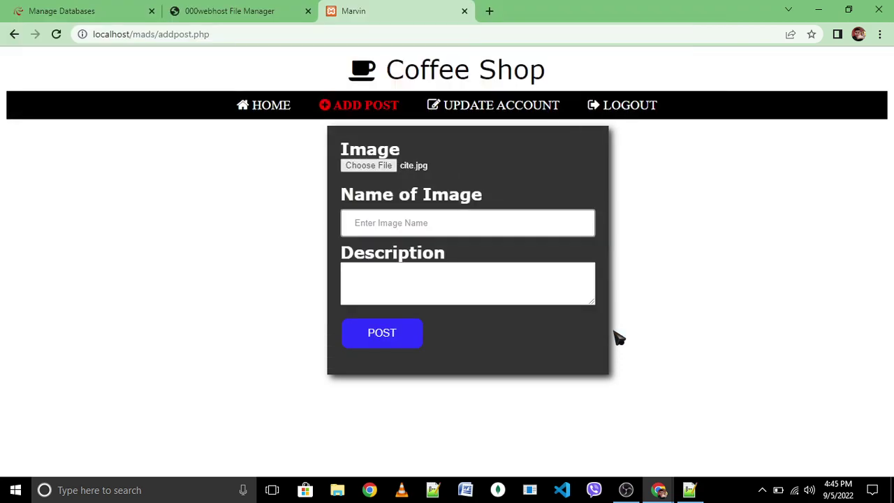
Step: Name it CITE with description 'This is Cite logo', post it, and check the home page
left_click(434, 221)
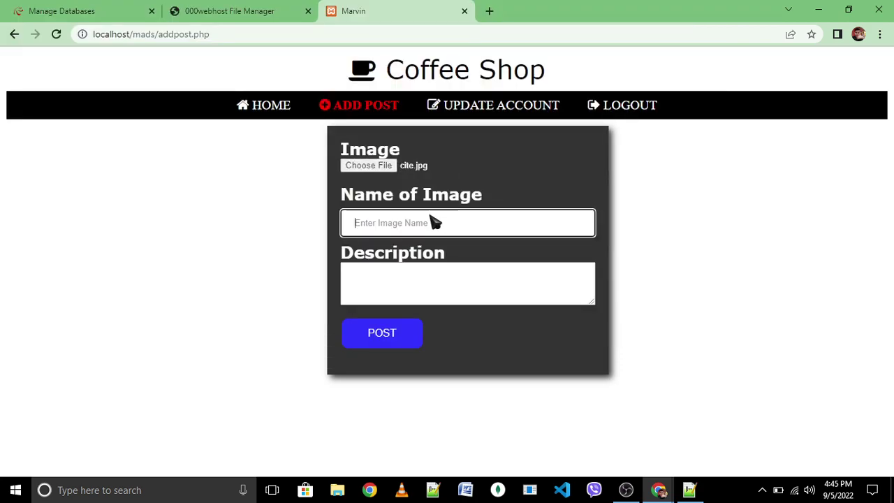
type("CITE")
left_click(423, 289)
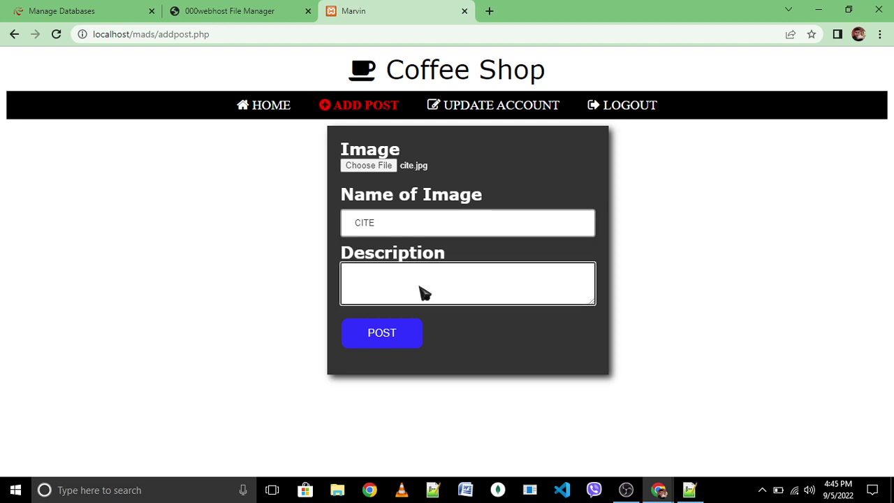
type("This is Cite logo")
left_click(396, 335)
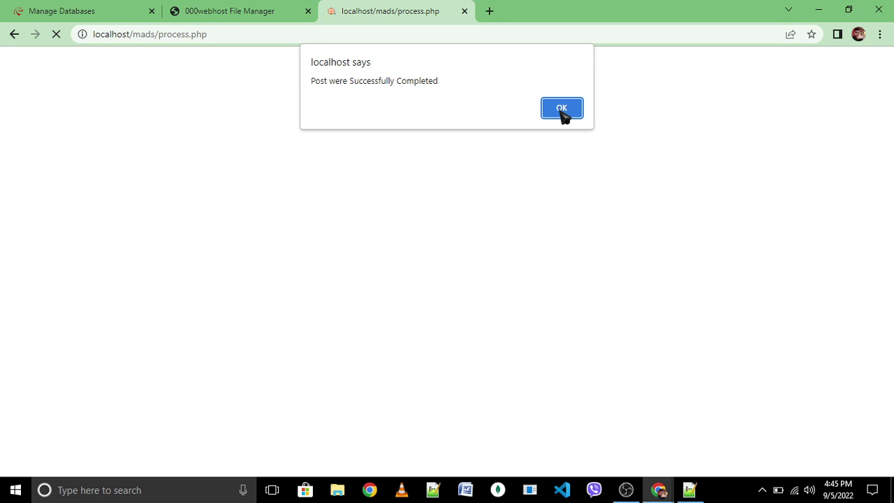
left_click(563, 111)
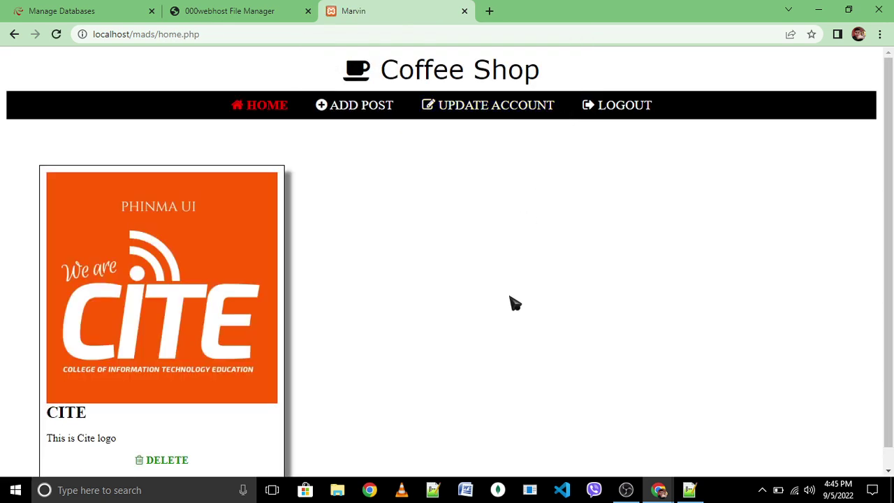
scroll(511, 299, "down", 1)
scroll(515, 302, "up", 1)
scroll(514, 302, "down", 1)
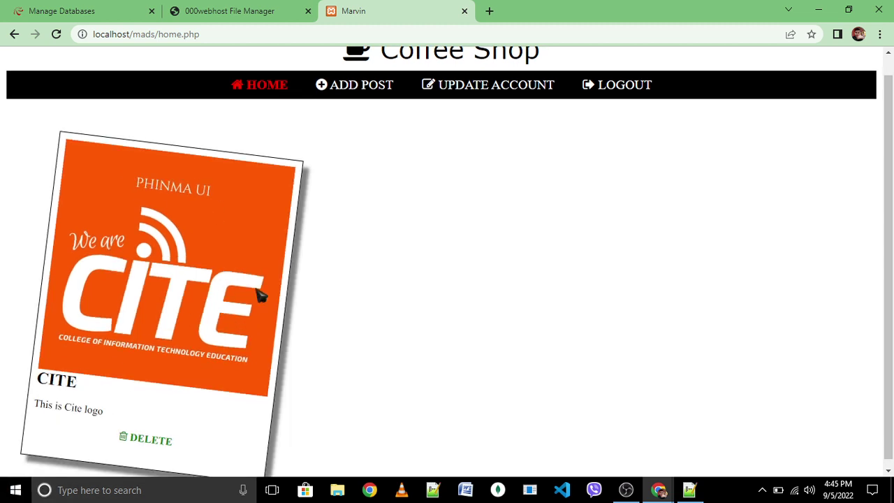
Step: Start another post and choose e-commerce/image/cart-img-1.png as its image
left_click(366, 85)
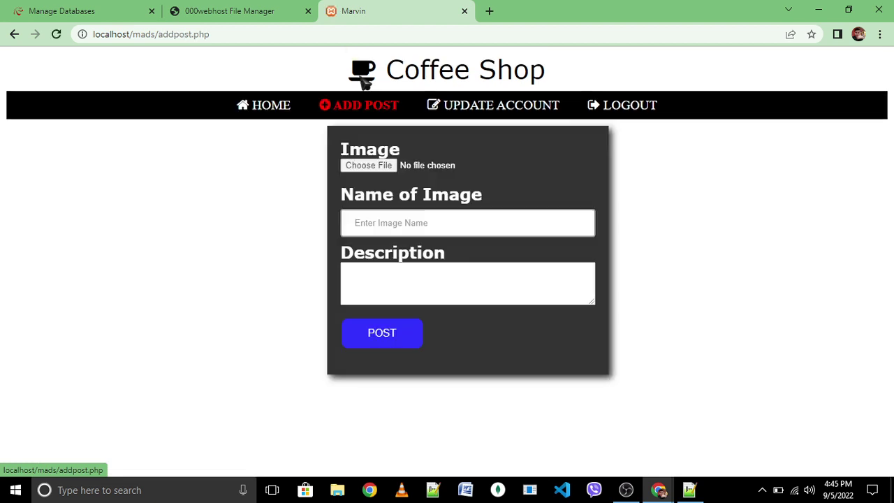
left_click(388, 168)
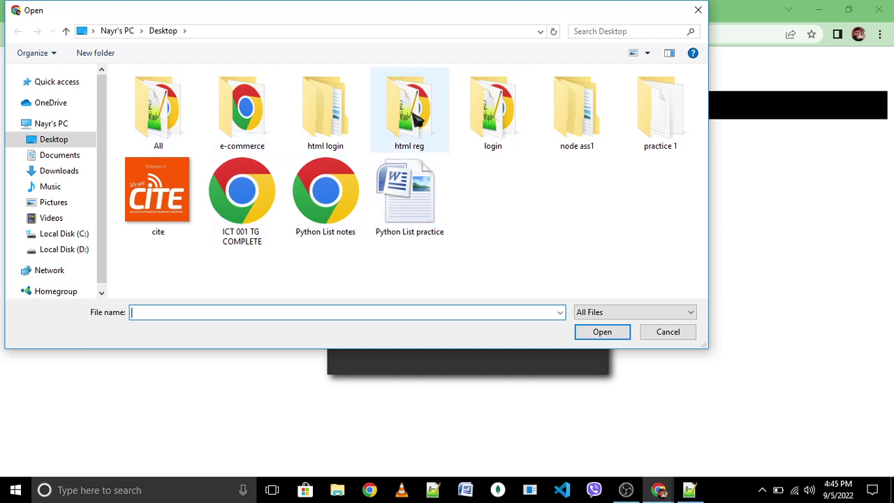
double_click(258, 121)
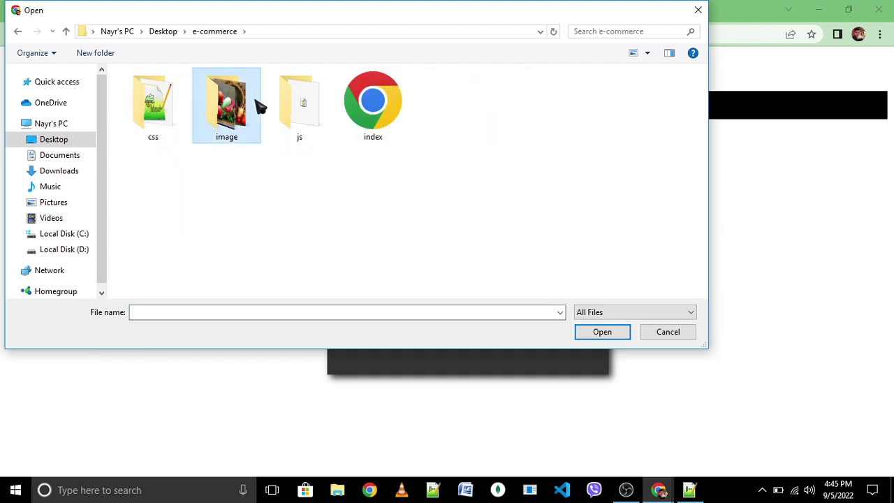
double_click(253, 122)
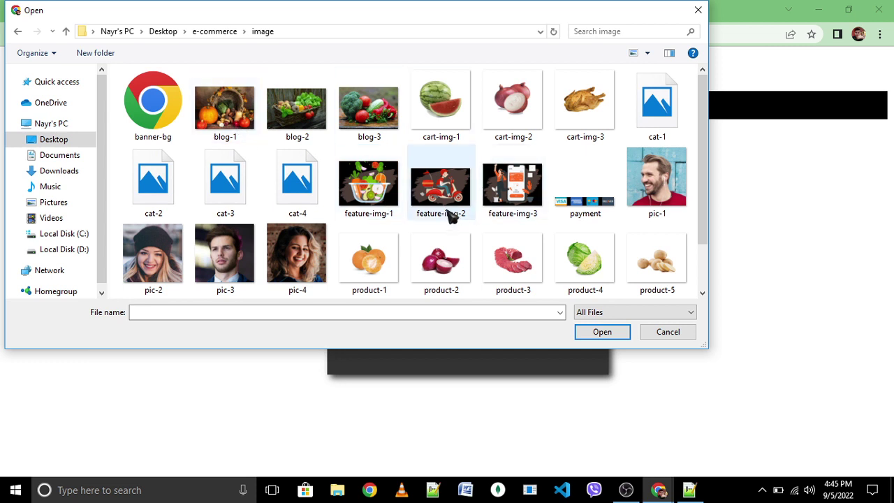
left_click(376, 201)
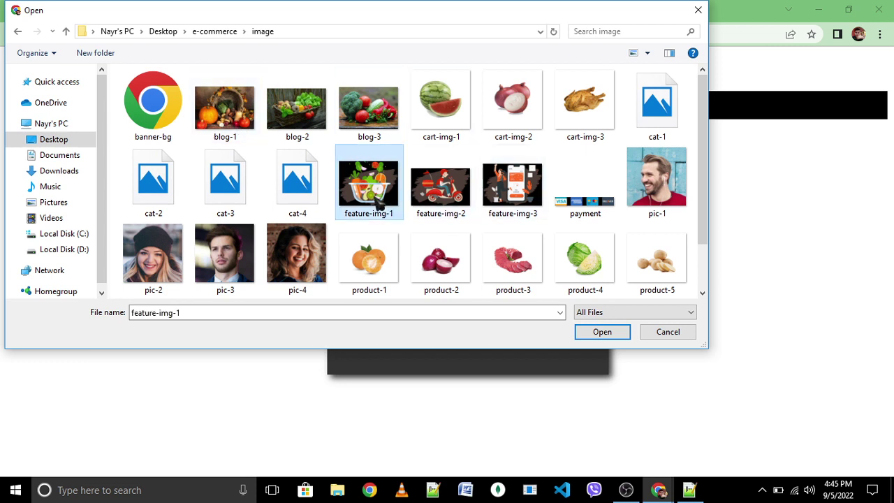
left_click(442, 104)
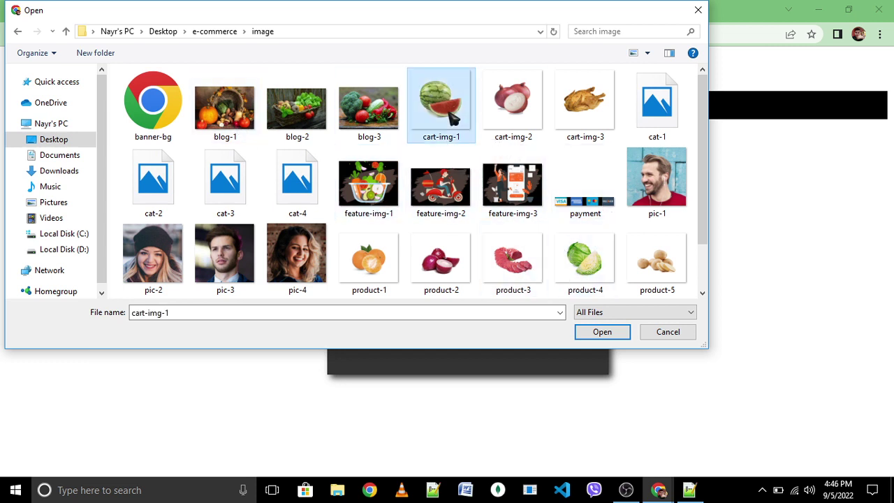
left_click(600, 333)
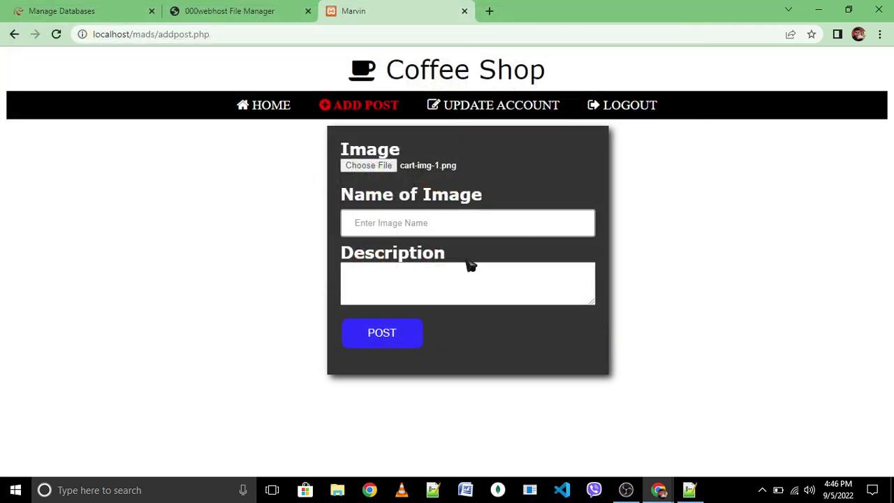
Step: Name it Watermelon, add a short watermelon description, and submit the post
left_click(405, 221)
type("Water")
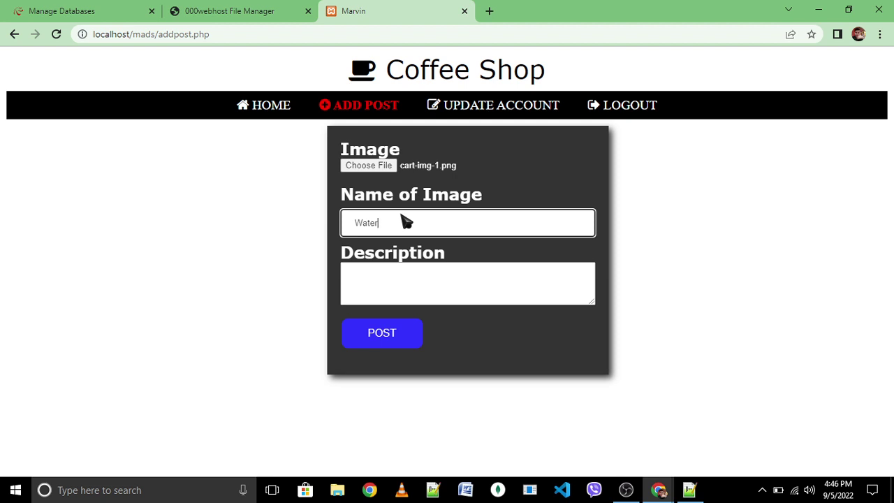
type("melon")
left_click(403, 301)
type("T")
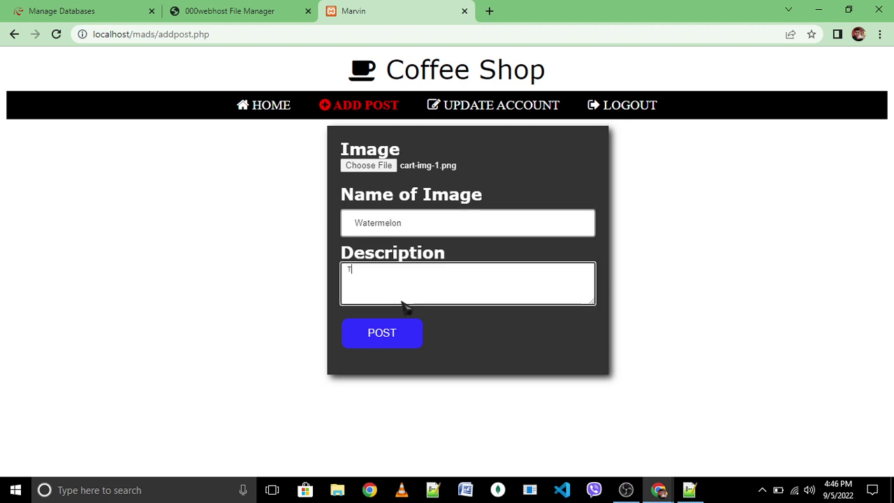
type("his i")
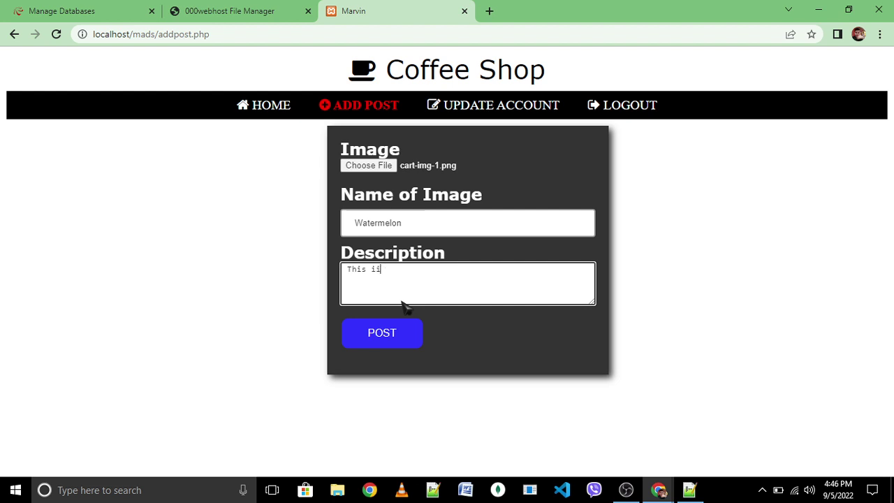
type("s watermwlo")
key("BackSpace")
key("BackSpace")
key("BackSpace")
key("BackSpace")
type("mel")
left_click(393, 333)
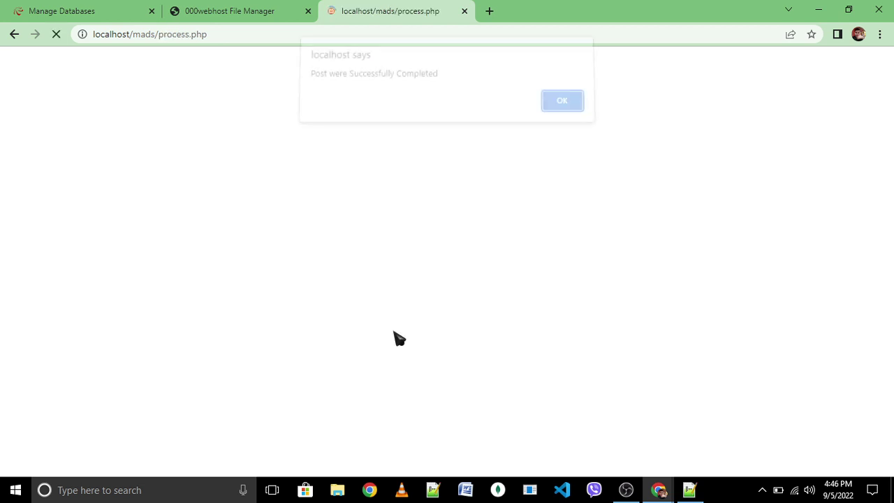
Step: Dismiss the success alert, then delete the Watermelon card and confirm both prompts
left_click(562, 108)
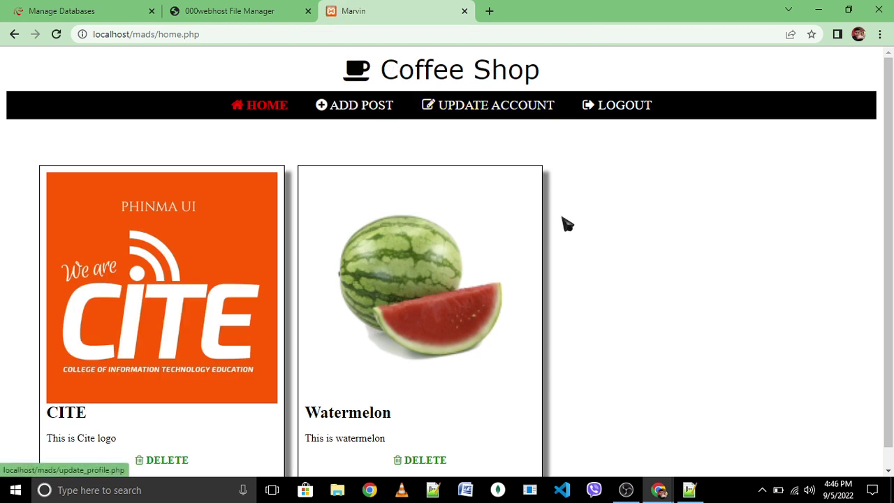
scroll(584, 257, "down", 1)
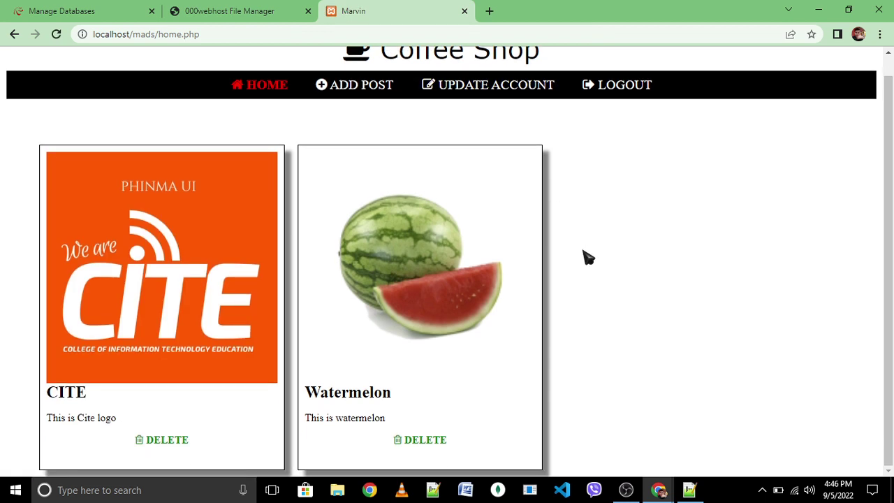
scroll(587, 257, "up", 1)
scroll(583, 256, "down", 1)
left_click(406, 444)
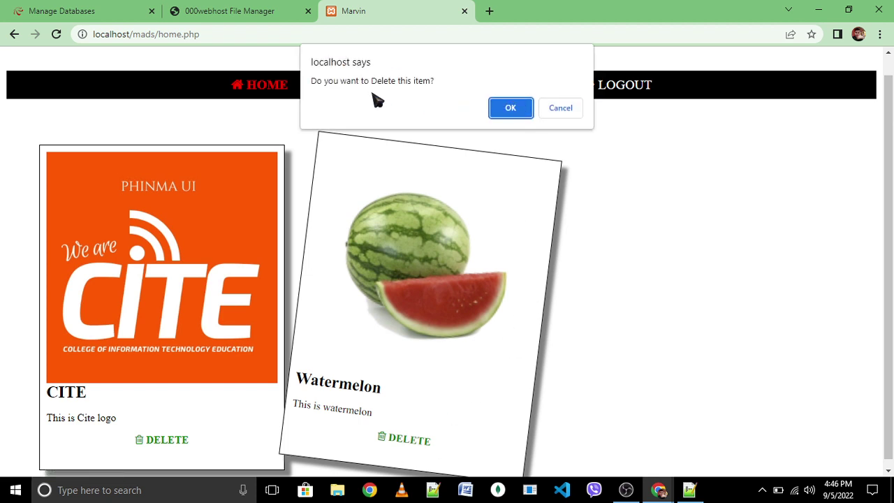
left_click(511, 109)
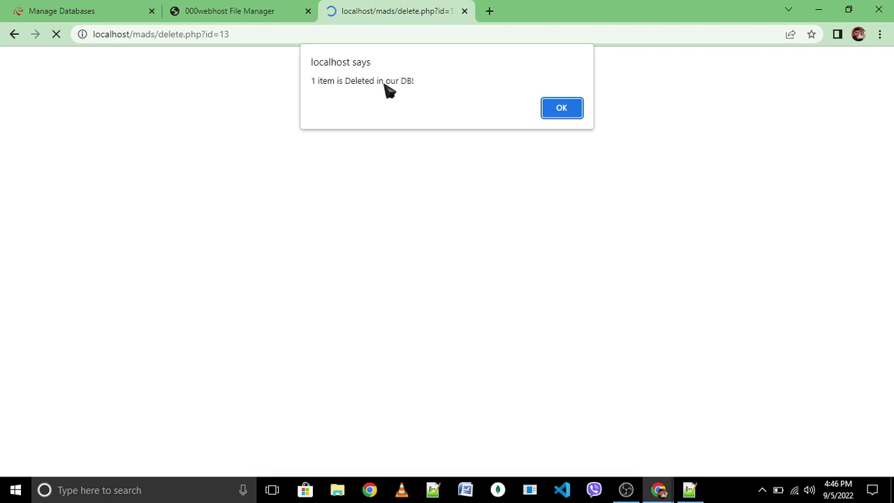
left_click(563, 107)
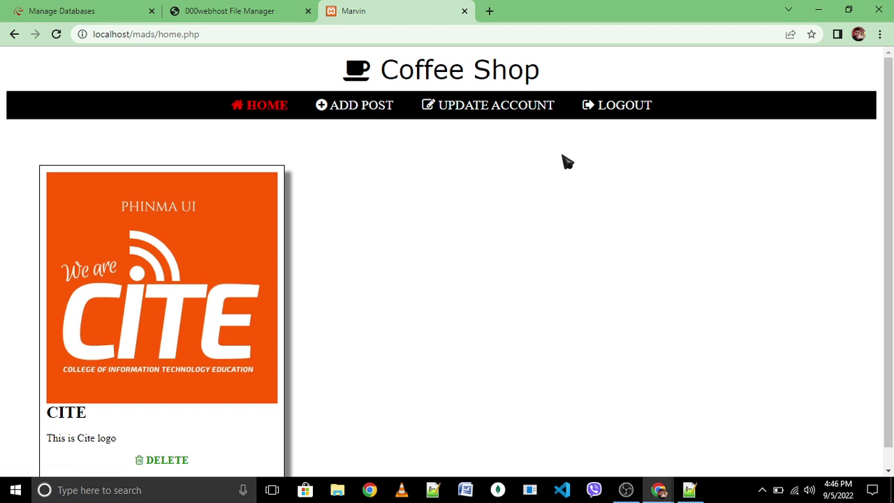
Step: Log out, go Back to home.php, and acknowledge the 'Session Expired, Please Login again' alert
left_click(613, 111)
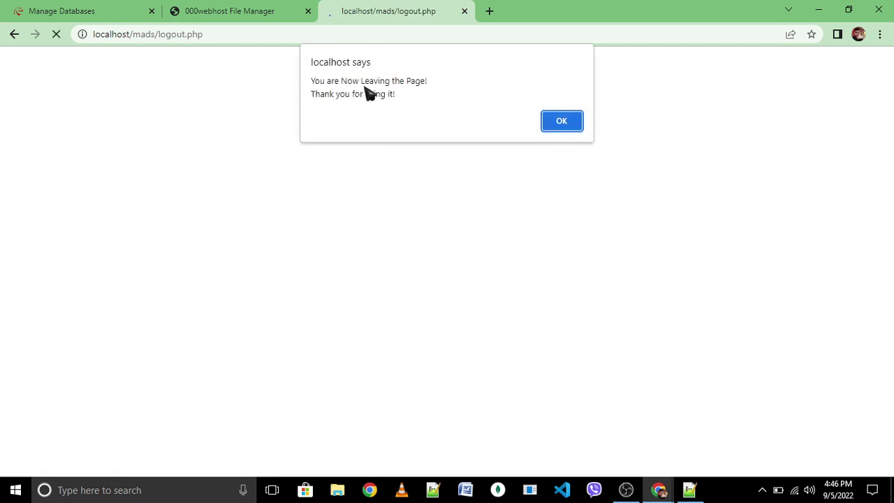
left_click(580, 126)
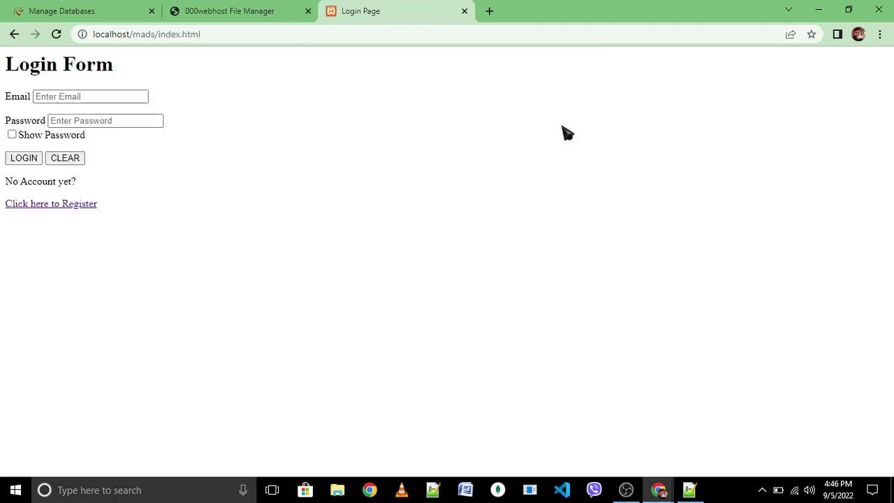
left_click(14, 34)
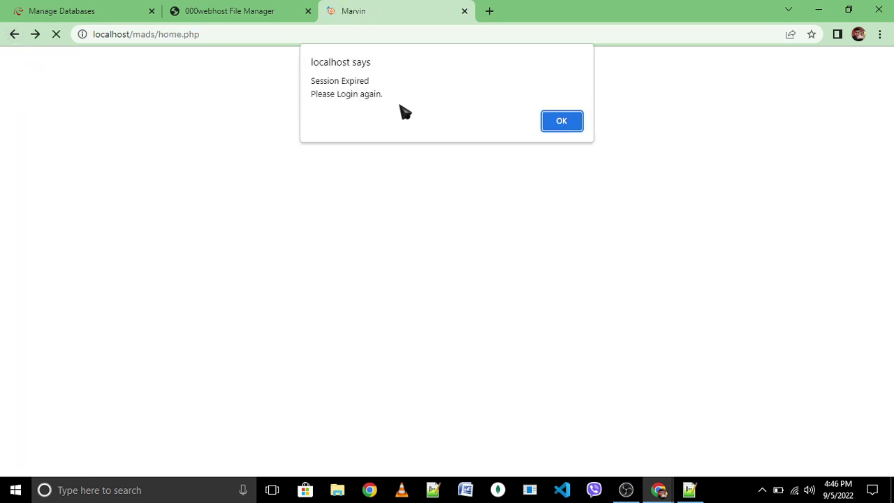
left_click(567, 126)
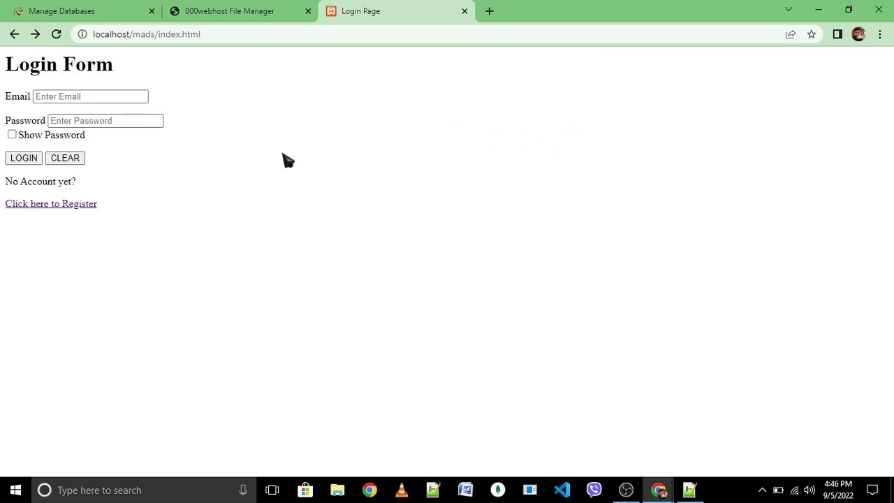
Step: Attempt a login that fails with 'Error in Email or Password!', then switch to the 000webhost File Manager
left_click(78, 99)
left_click(112, 127)
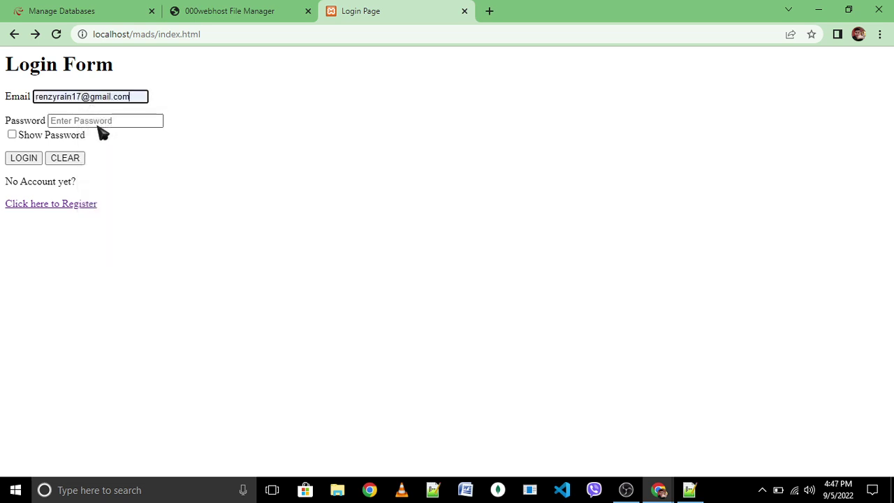
left_click(98, 124)
type("••••••••••••")
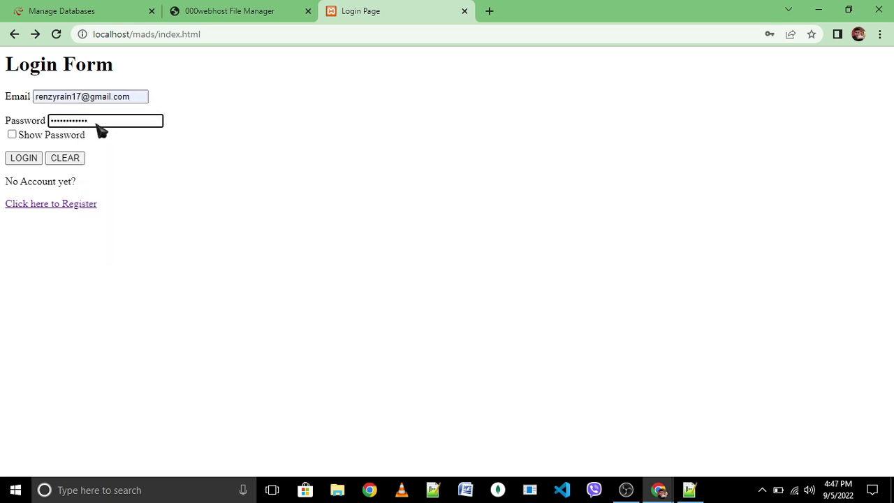
key("BackSpace")
key("BackSpace")
key("BackSpace")
key("BackSpace")
key("BackSpace")
key("BackSpace")
key("BackSpace")
key("BackSpace")
key("BackSpace")
key("BackSpace")
key("BackSpace")
key("BackSpace")
type("••••••••••••••••")
left_click(27, 160)
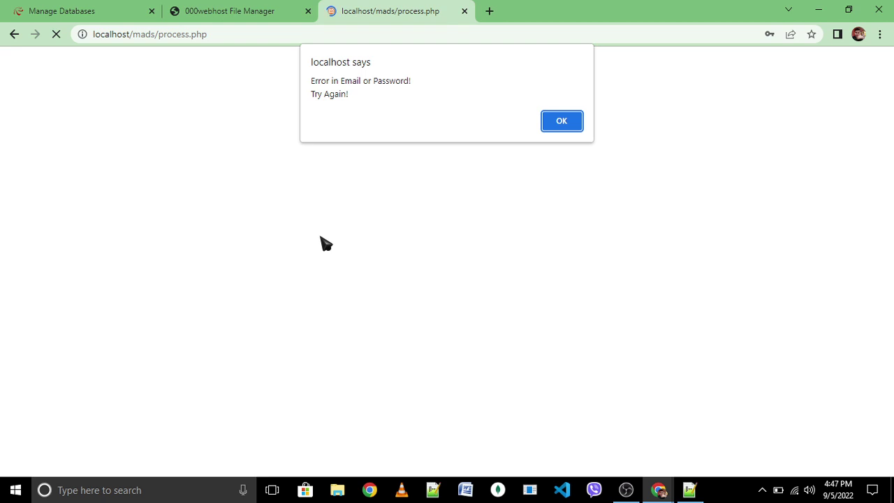
left_click(568, 119)
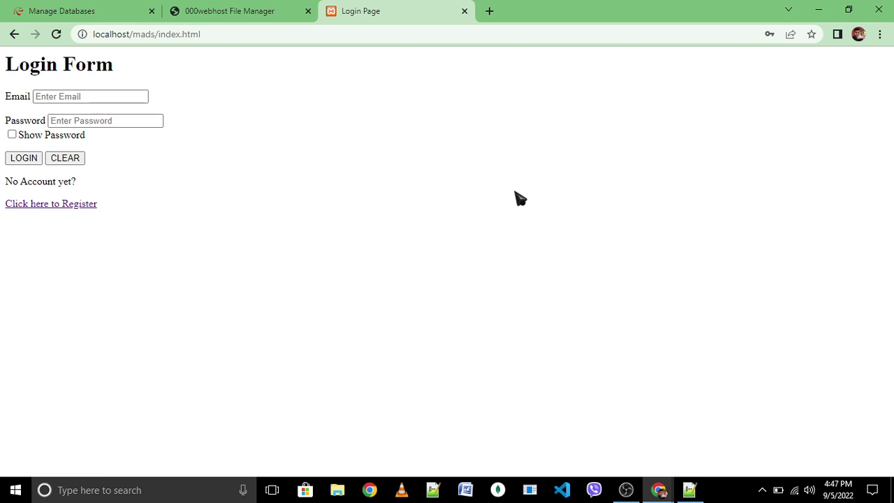
left_click(247, 16)
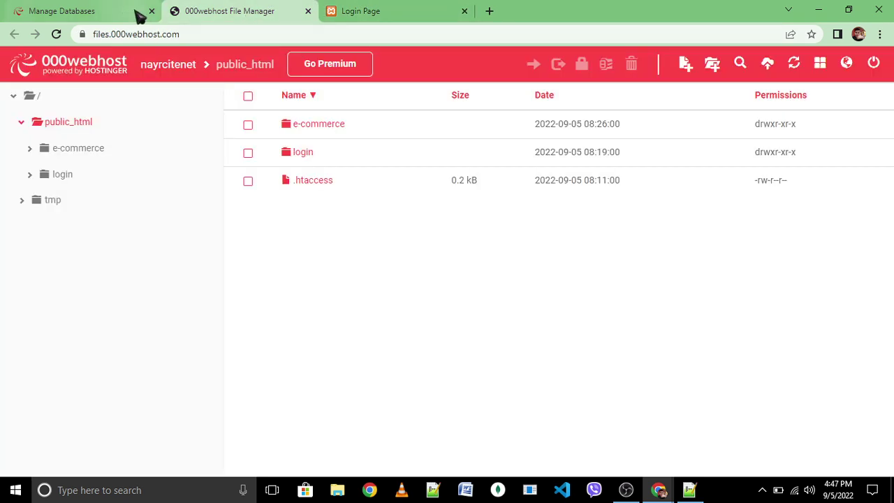
Step: Open local phpMyAdmin (localhost/phpmyadmin) in a new tab, then return to the Database Manager page
left_click(139, 16)
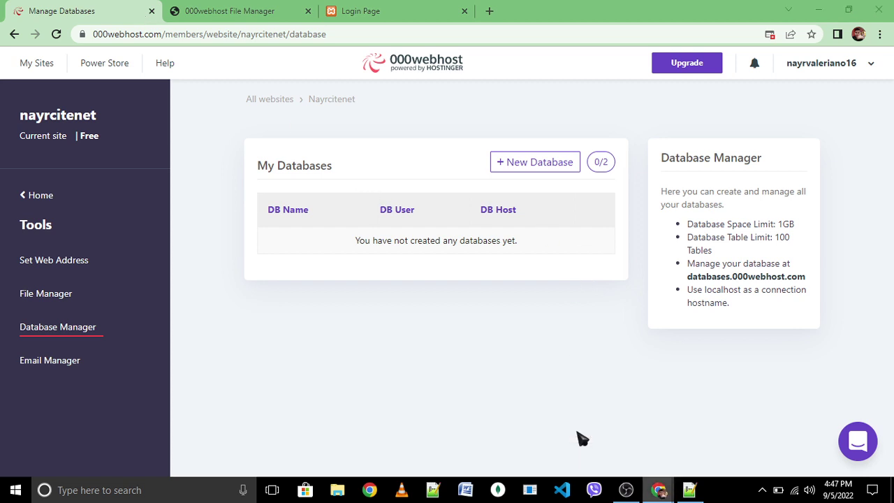
left_click(489, 11)
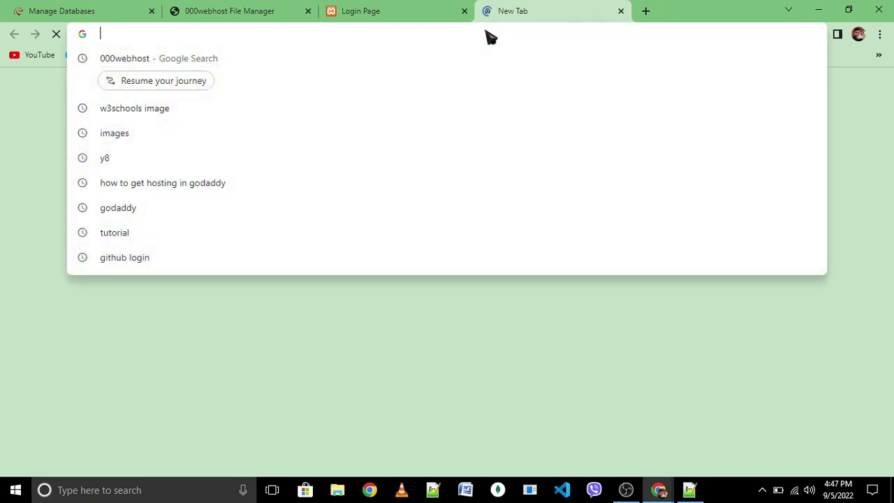
type("l")
key("Return")
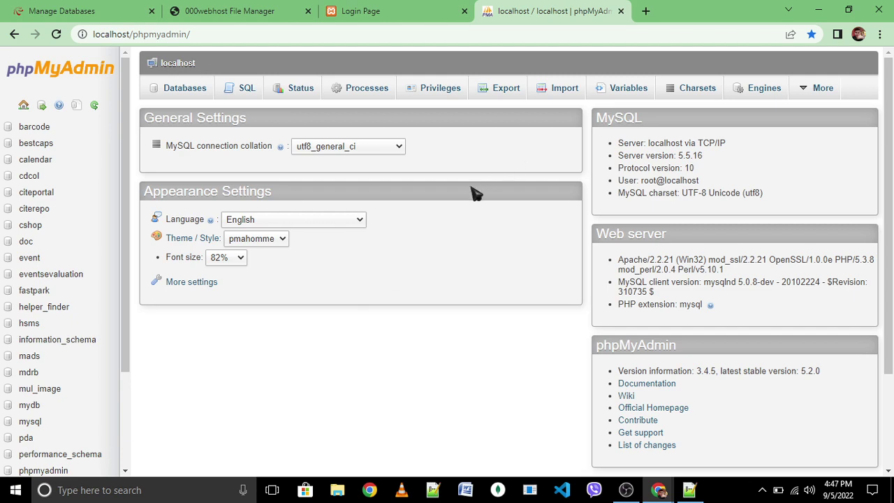
left_click(262, 10)
left_click(56, 10)
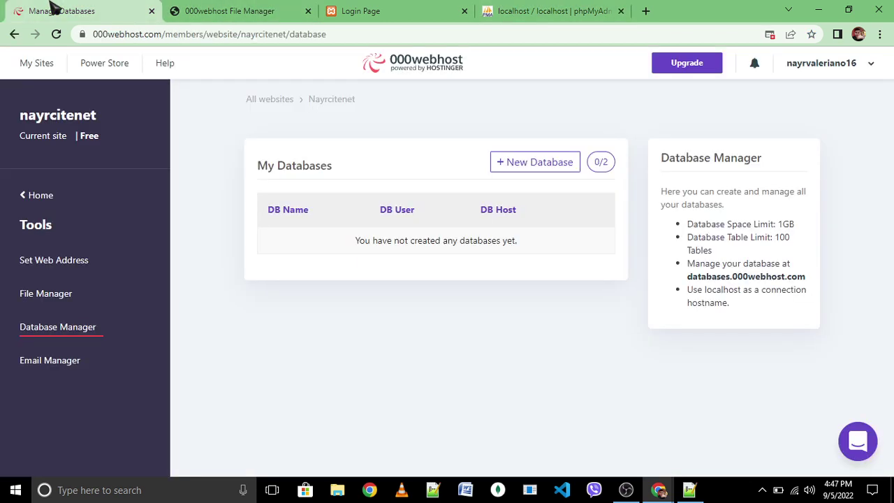
Step: Create a new database named mydb with a database username and the generated password
left_click(523, 161)
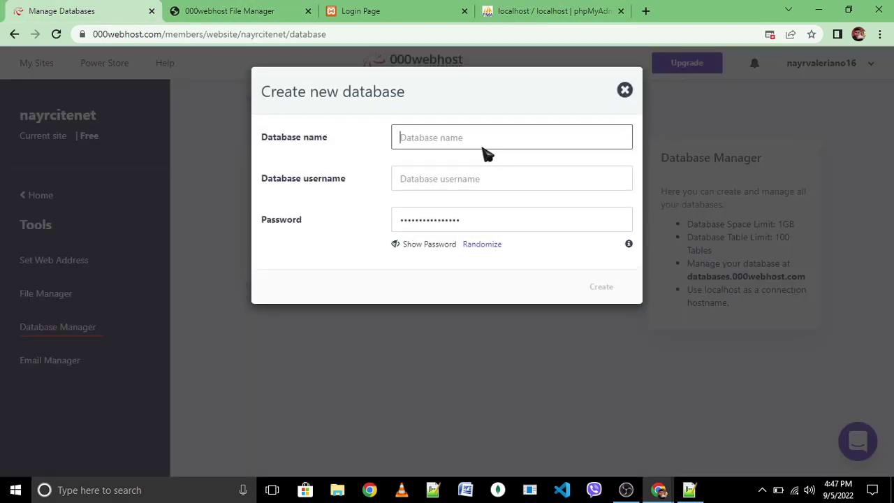
type("mydb")
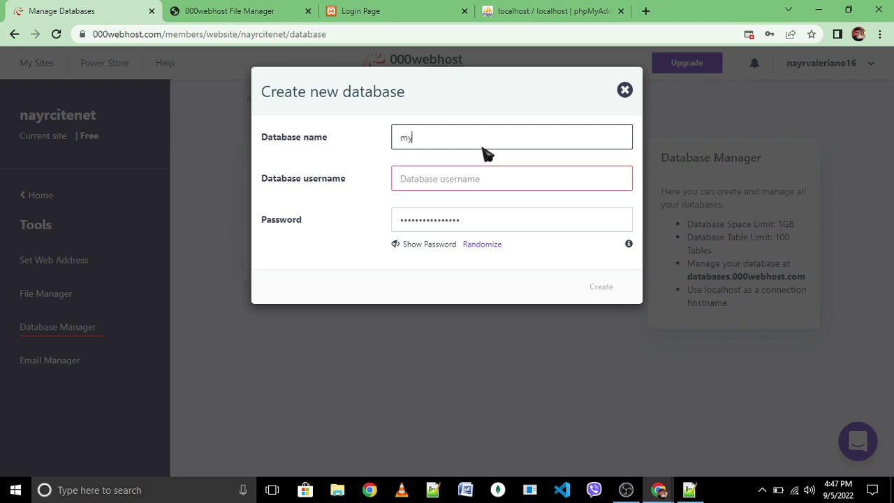
left_click(474, 190)
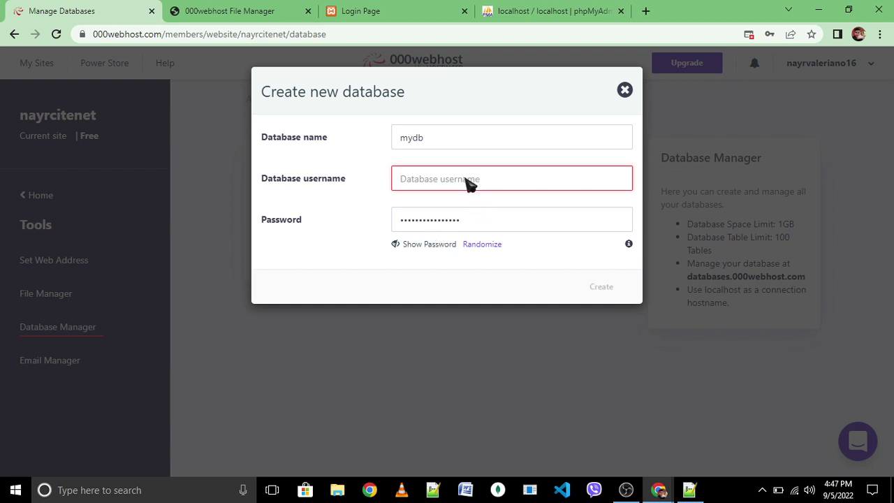
type("mydb")
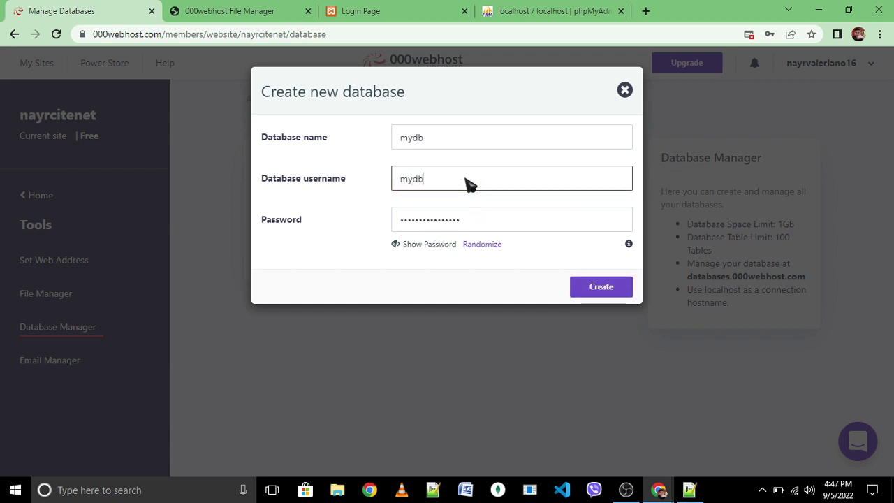
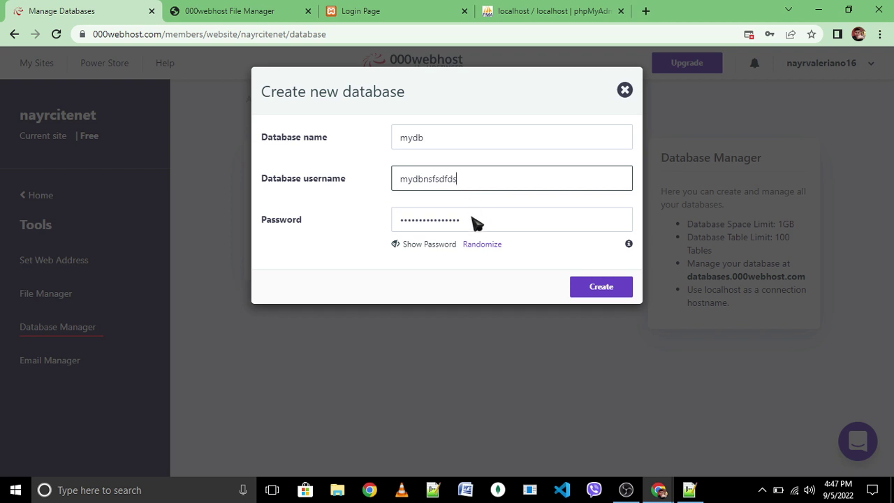
left_click(613, 296)
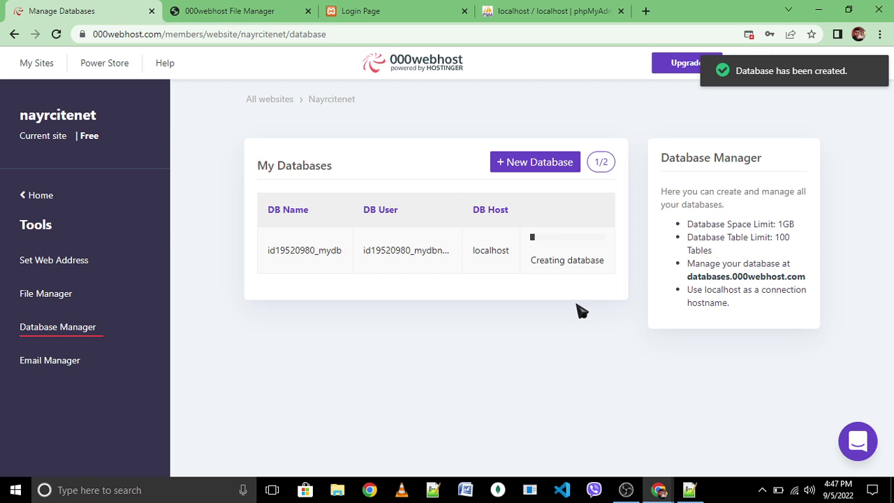
Step: Look over the other open tabs, then open the Manage options for the newly created mydb database
left_click(563, 13)
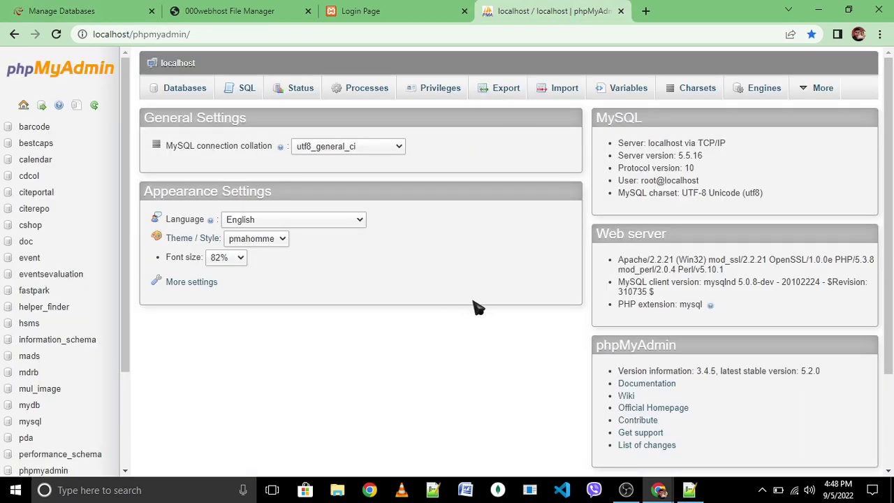
left_click(410, 7)
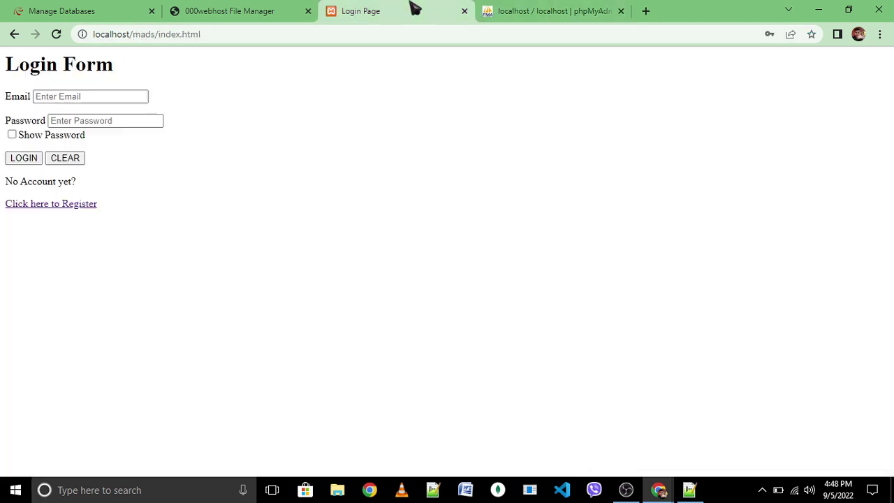
left_click(260, 9)
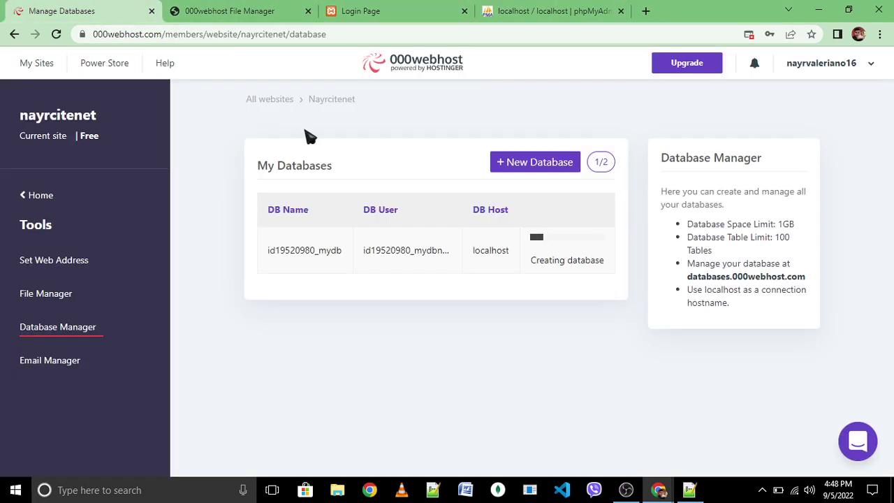
left_click(105, 8)
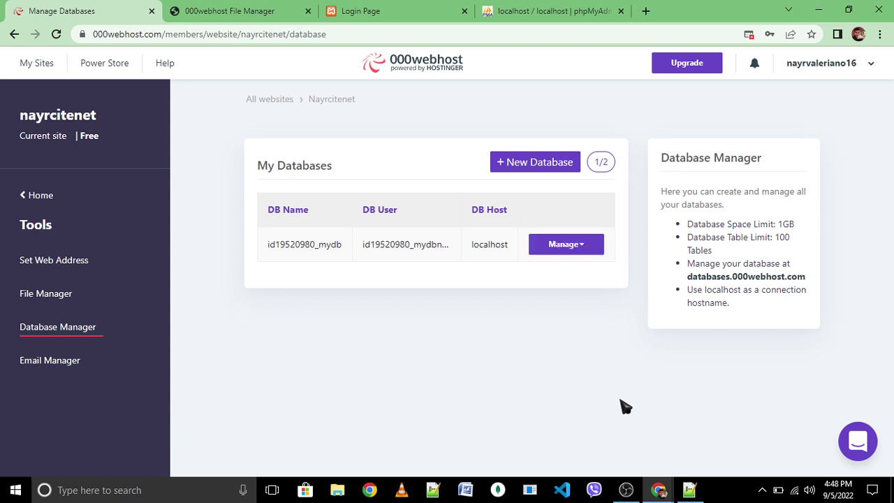
left_click(586, 249)
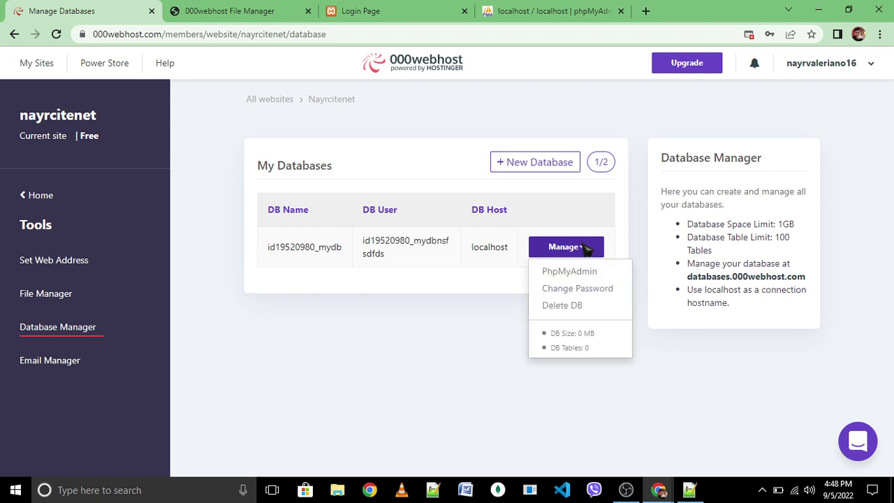
Step: Open mydb in the hosted phpMyAdmin and place that tab beside the local phpMyAdmin tab
left_click(582, 272)
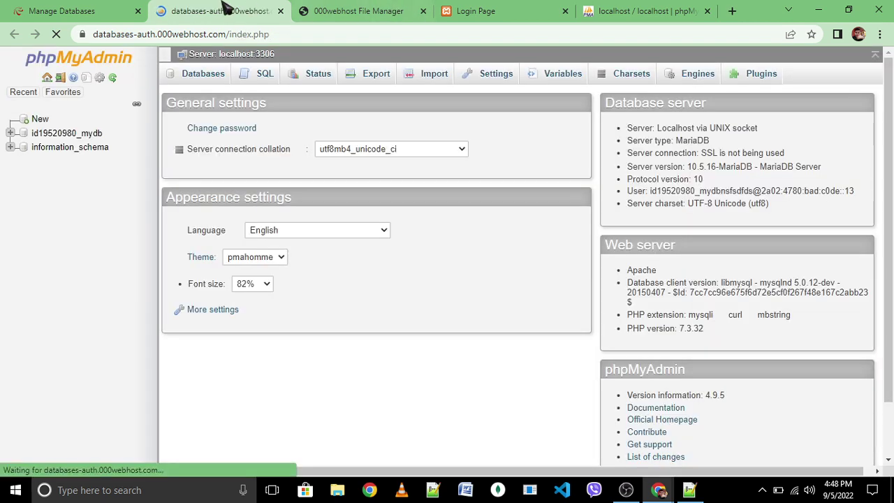
left_click_drag(226, 8, 492, 12)
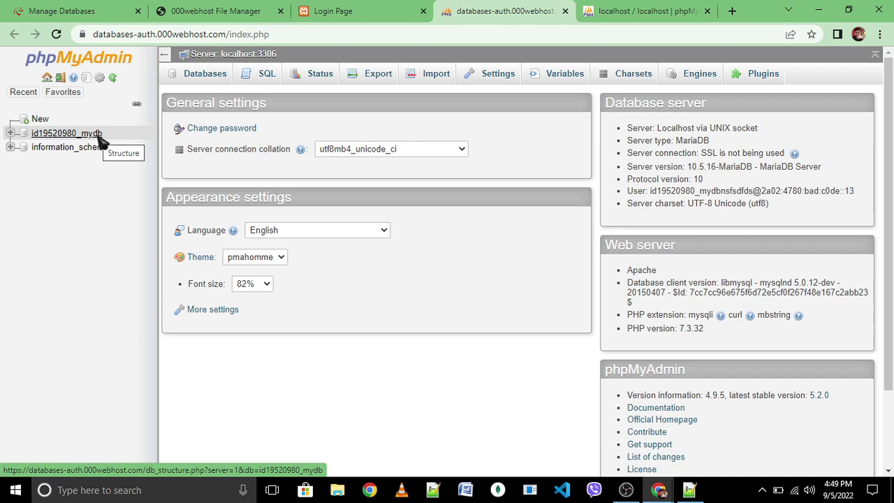
Step: Compare the local and hosted phpMyAdmin tabs, then minimise Chrome and bring OBS Studio forward
left_click(664, 9)
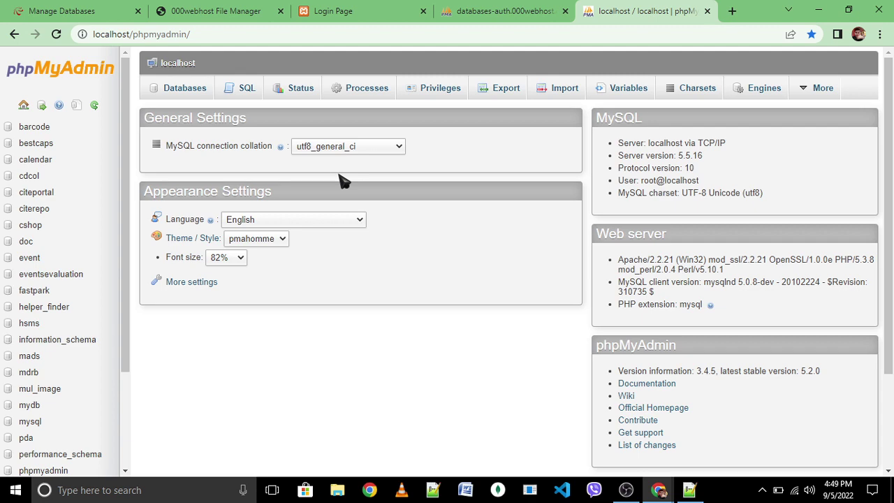
left_click(477, 9)
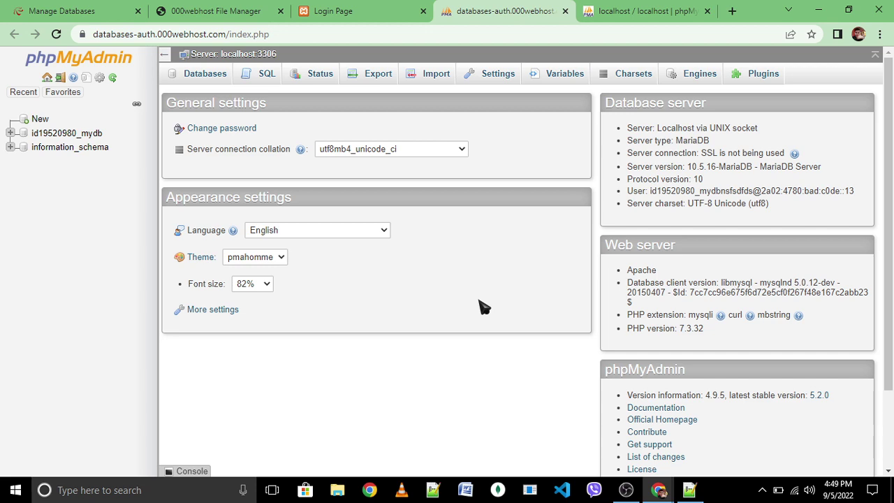
left_click(611, 10)
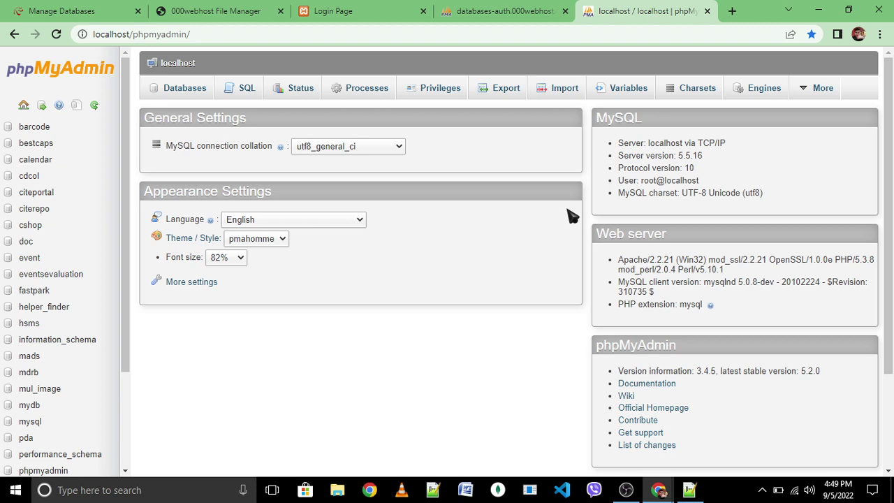
left_click(529, 18)
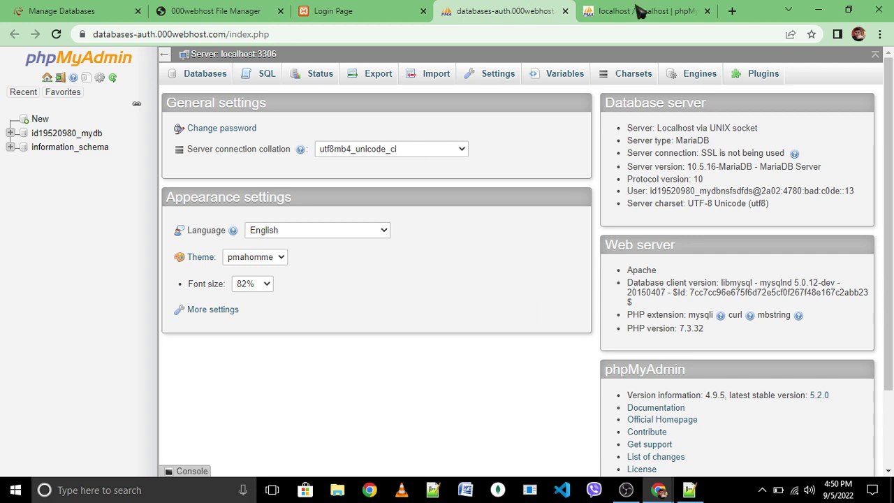
left_click(878, 10)
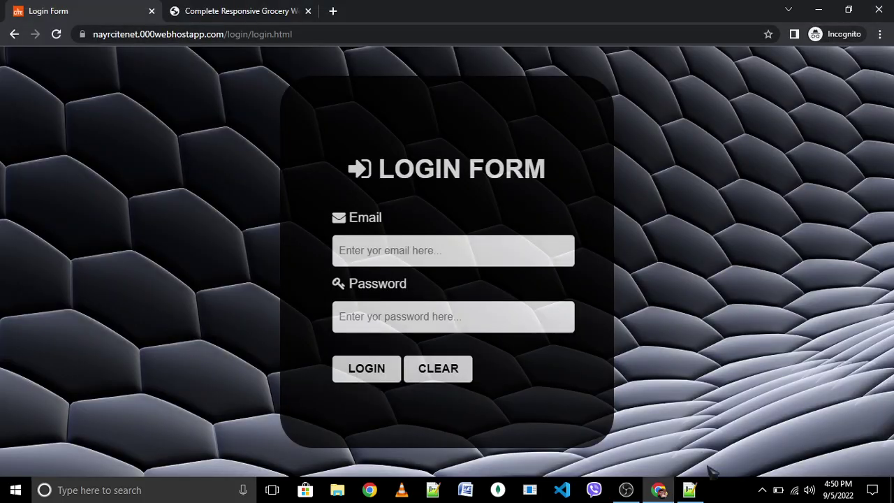
left_click(626, 490)
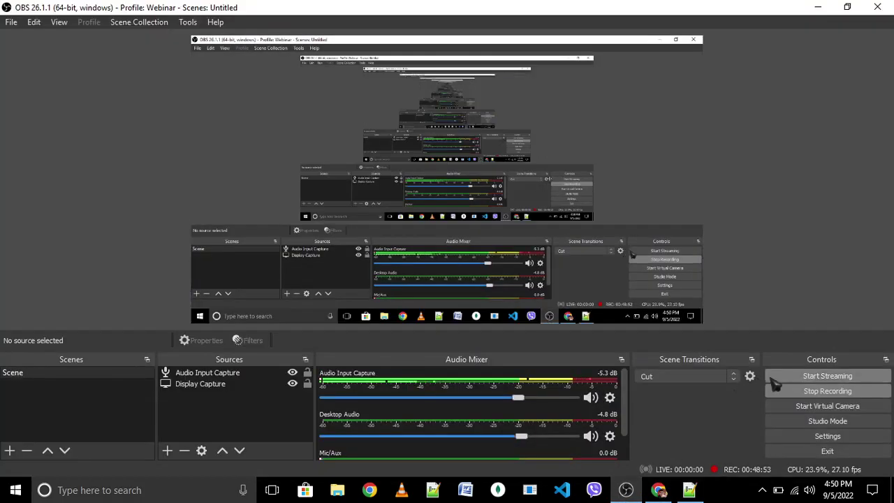